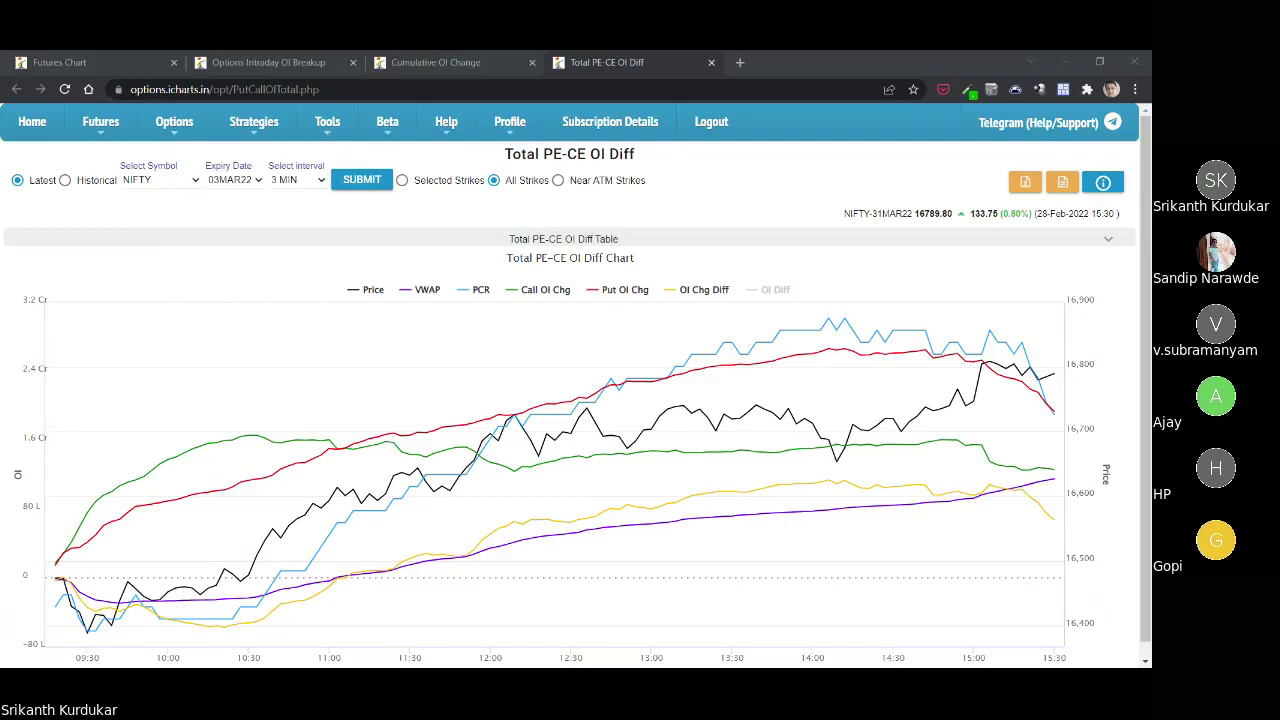
# Open the Straddle Chart page in a new tab and switch to it.
pyautogui.moveTo(276, 130)
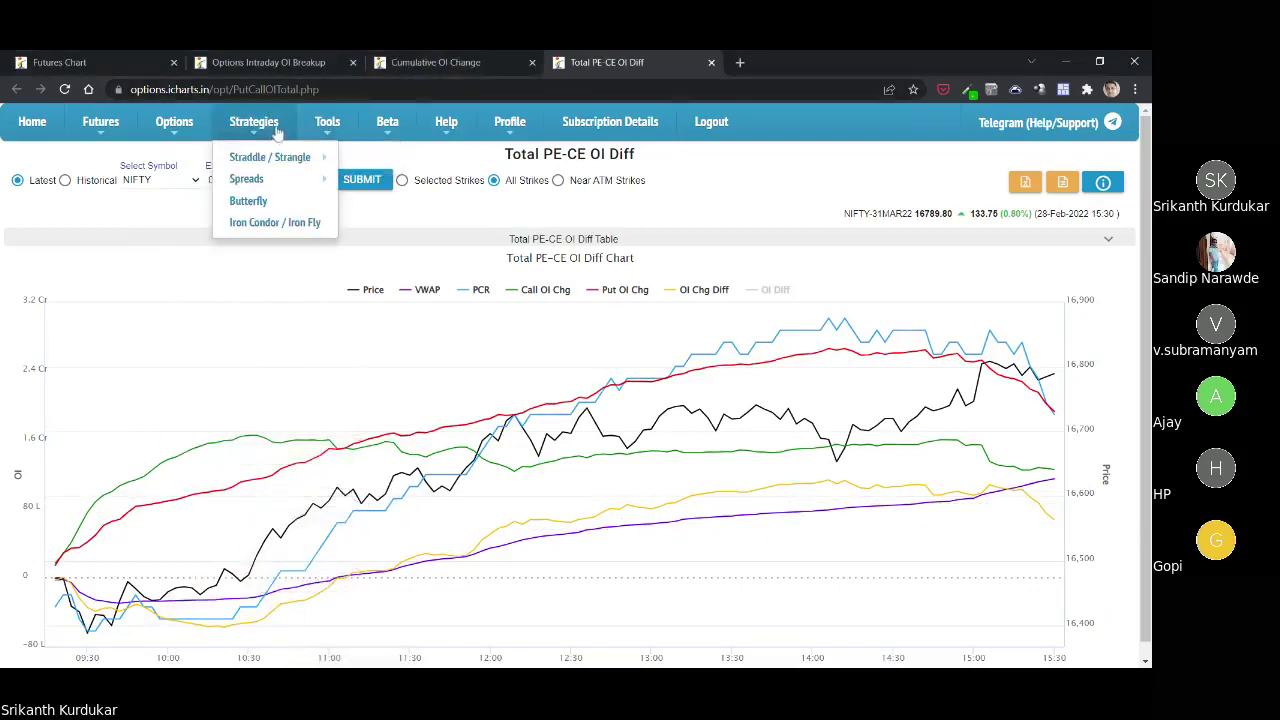
pyautogui.moveTo(270, 157)
pyautogui.middleClick(388, 175)
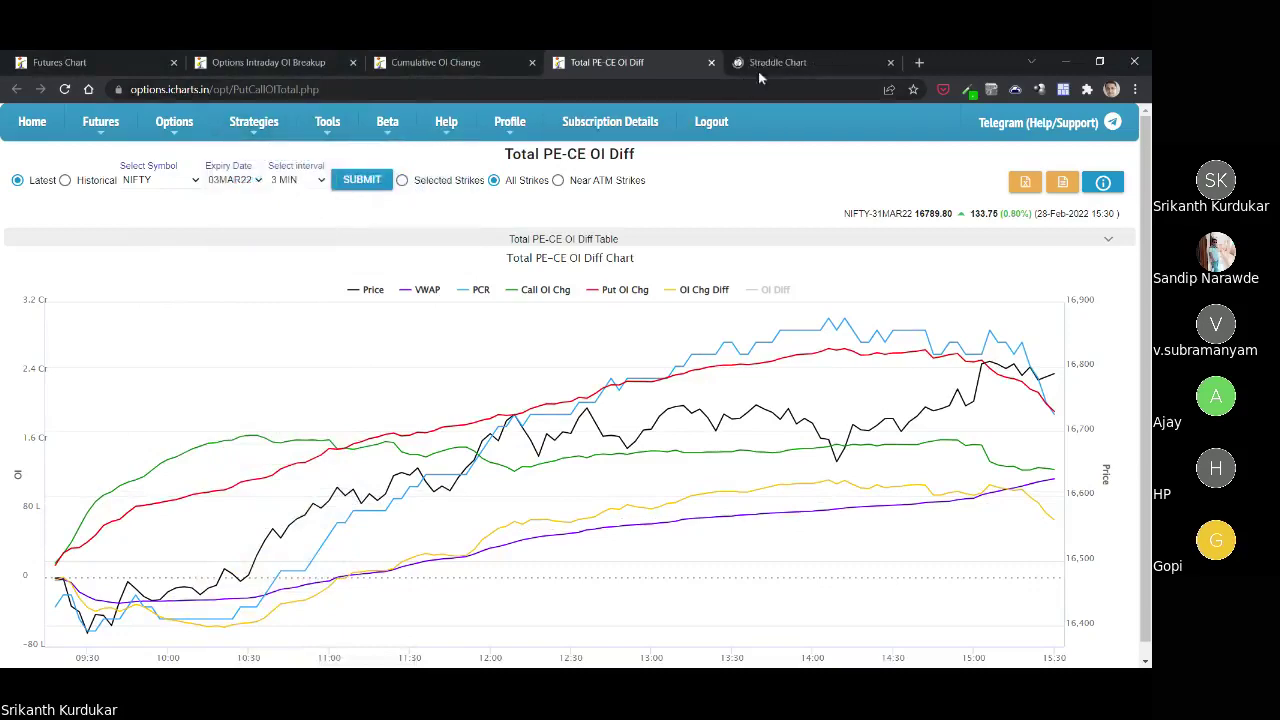
pyautogui.click(765, 66)
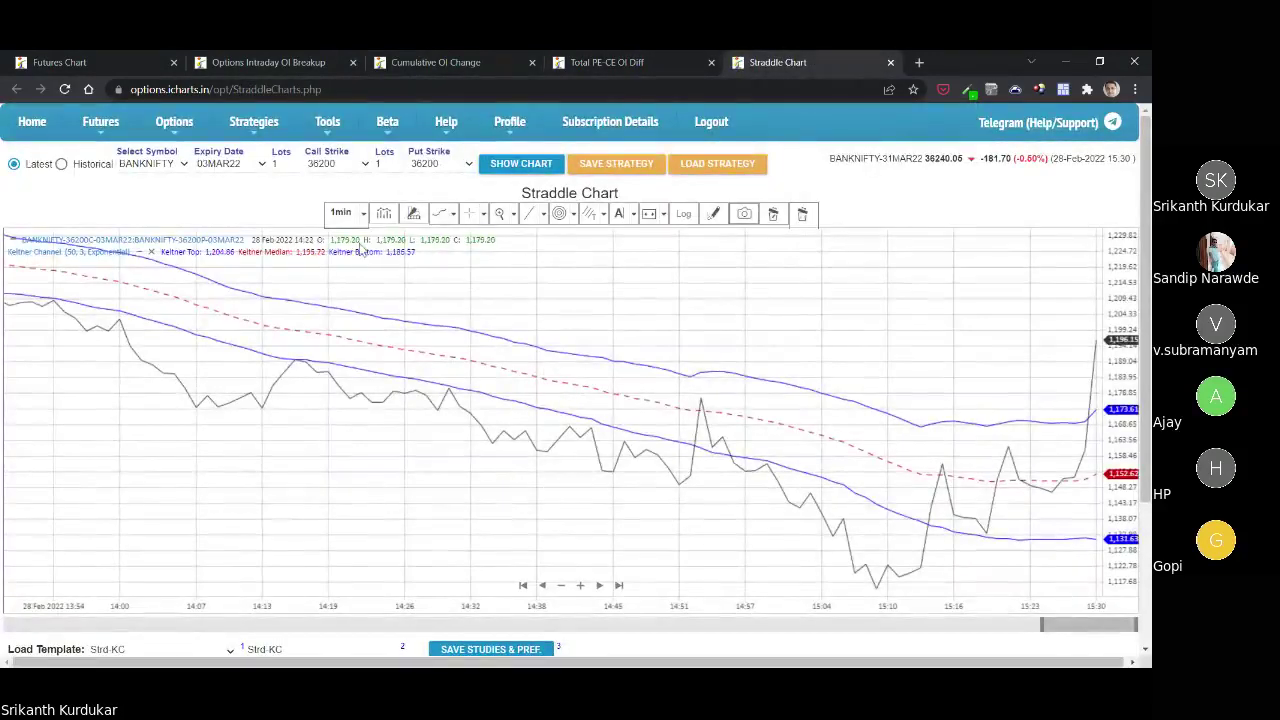
# Add the Volume Weighted Average Price (VWAP) indicator to the straddle chart and remove the Keltner Channel.
pyautogui.click(388, 213)
pyautogui.write('vw')
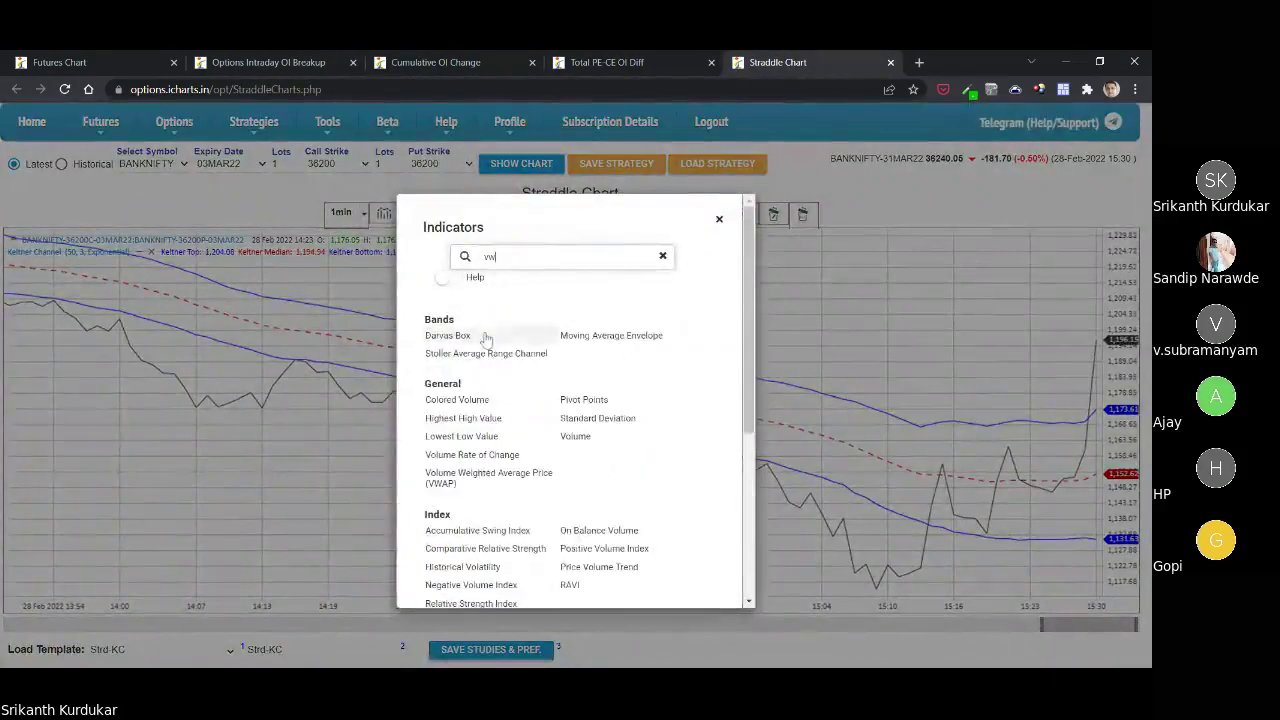
pyautogui.click(540, 340)
pyautogui.click(719, 218)
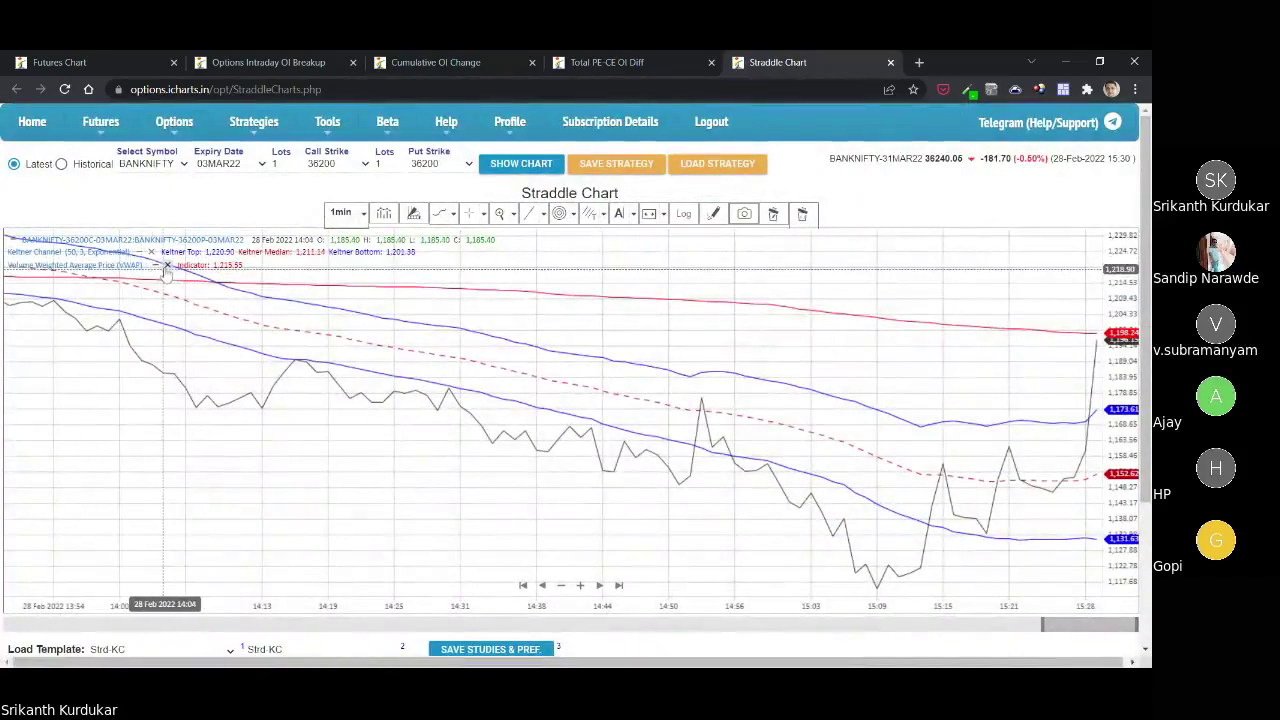
pyautogui.click(151, 252)
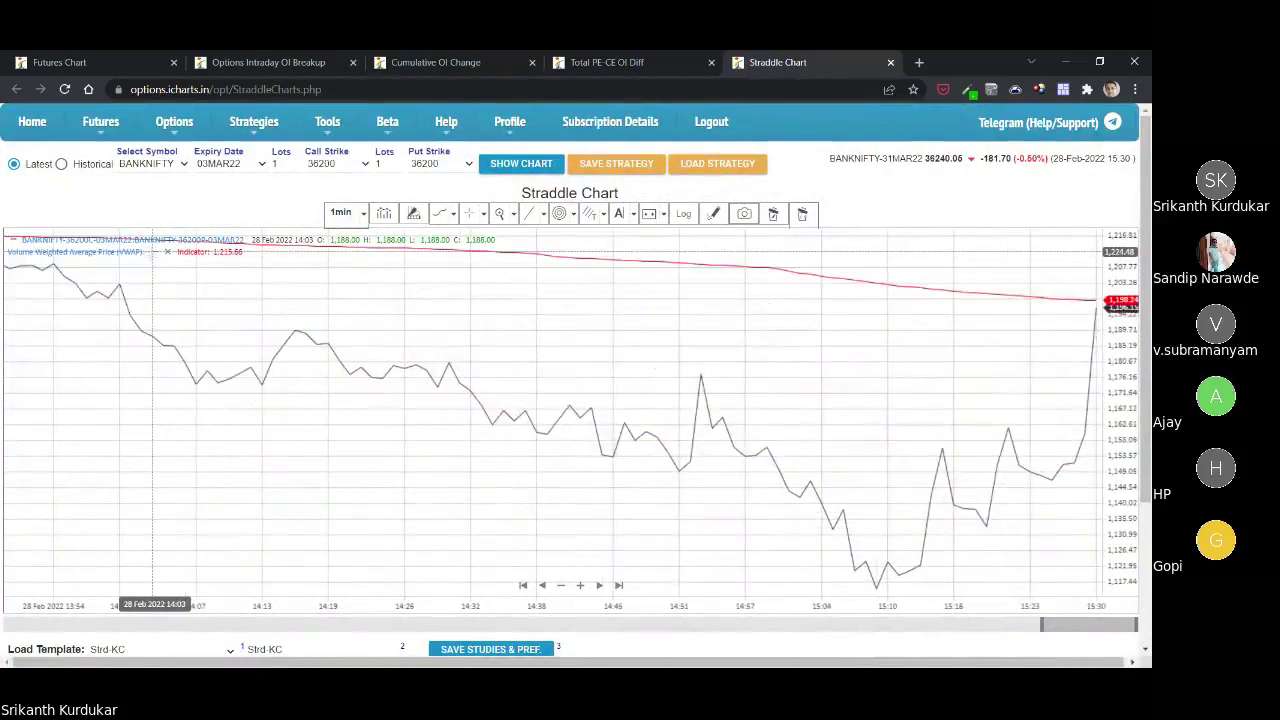
# Examine how the BANKNIFTY 36200 straddle price moves against its VWAP through the 28 February 2022 session.
pyautogui.scroll(-4, 506, 397)
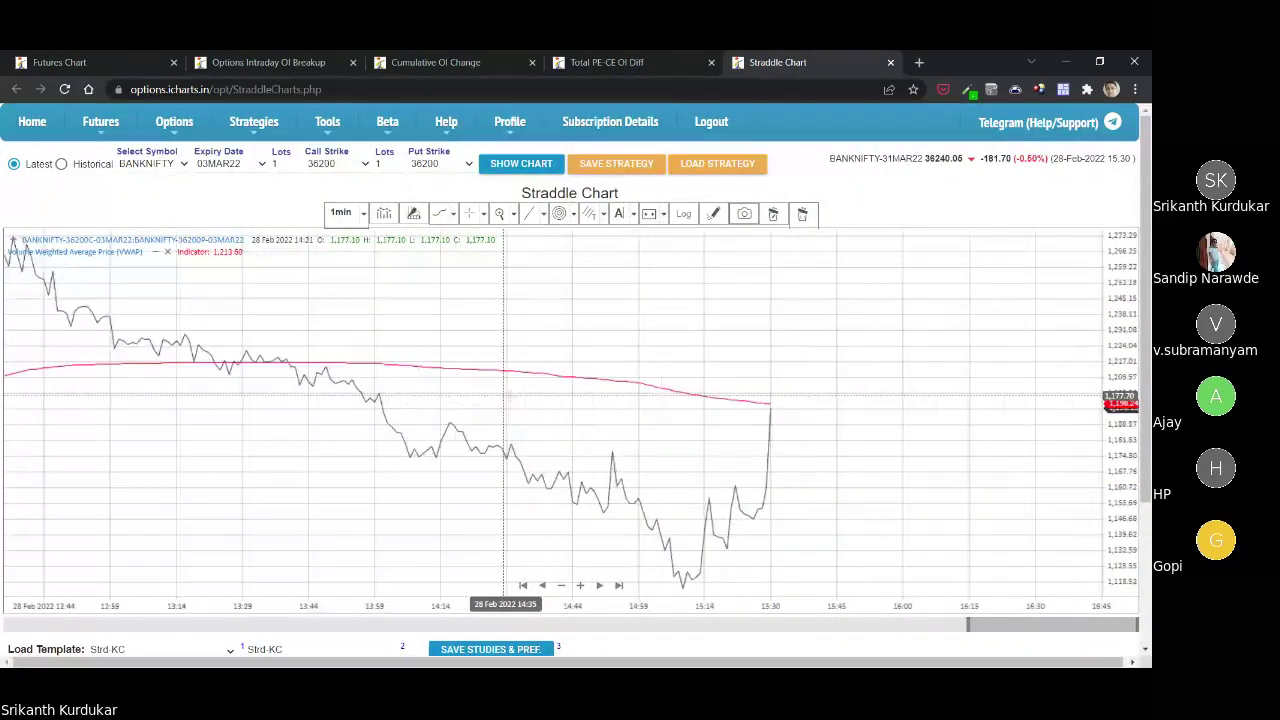
pyautogui.scroll(-2, 504, 397)
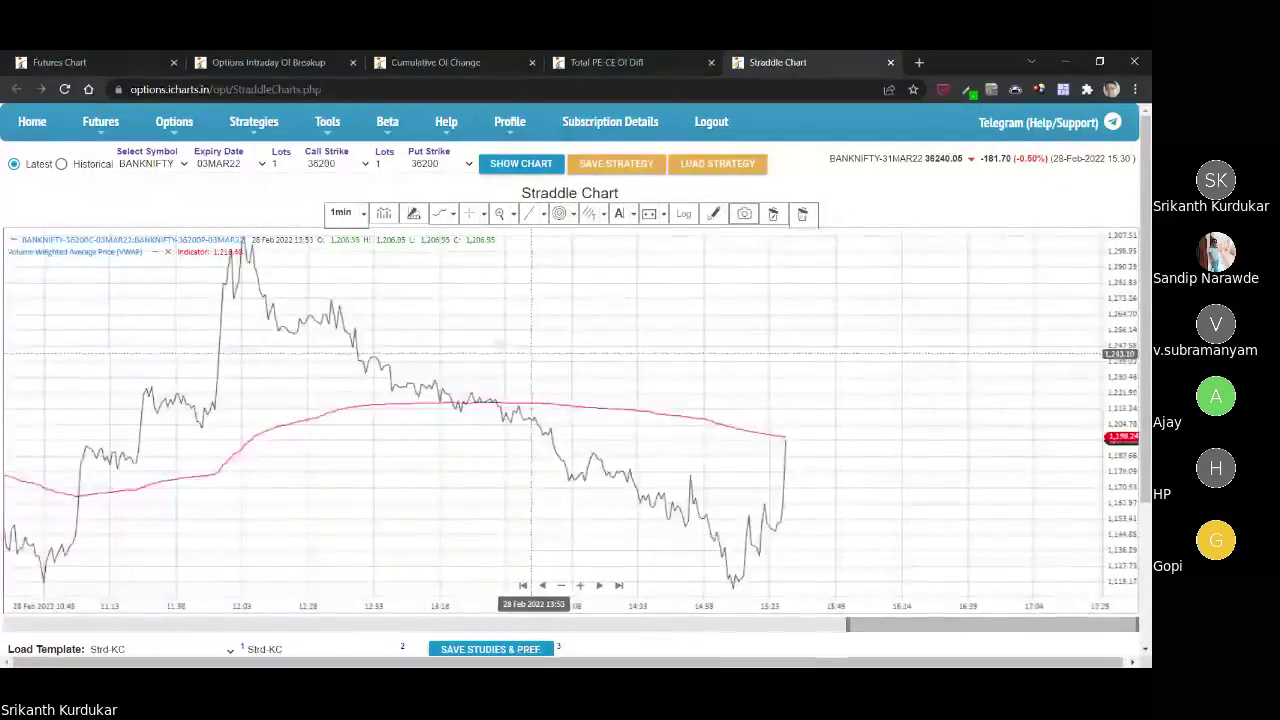
pyautogui.moveTo(514, 340); pyautogui.dragTo(686, 360)
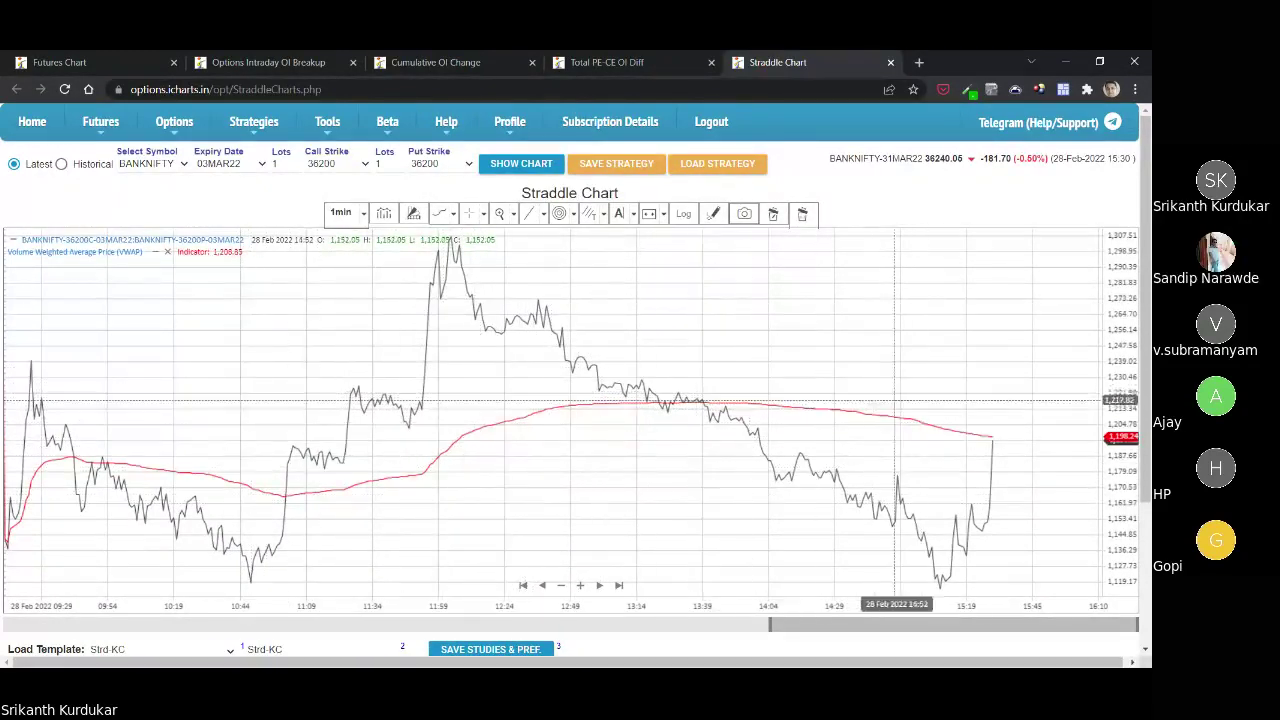
pyautogui.scroll(4, 895, 400)
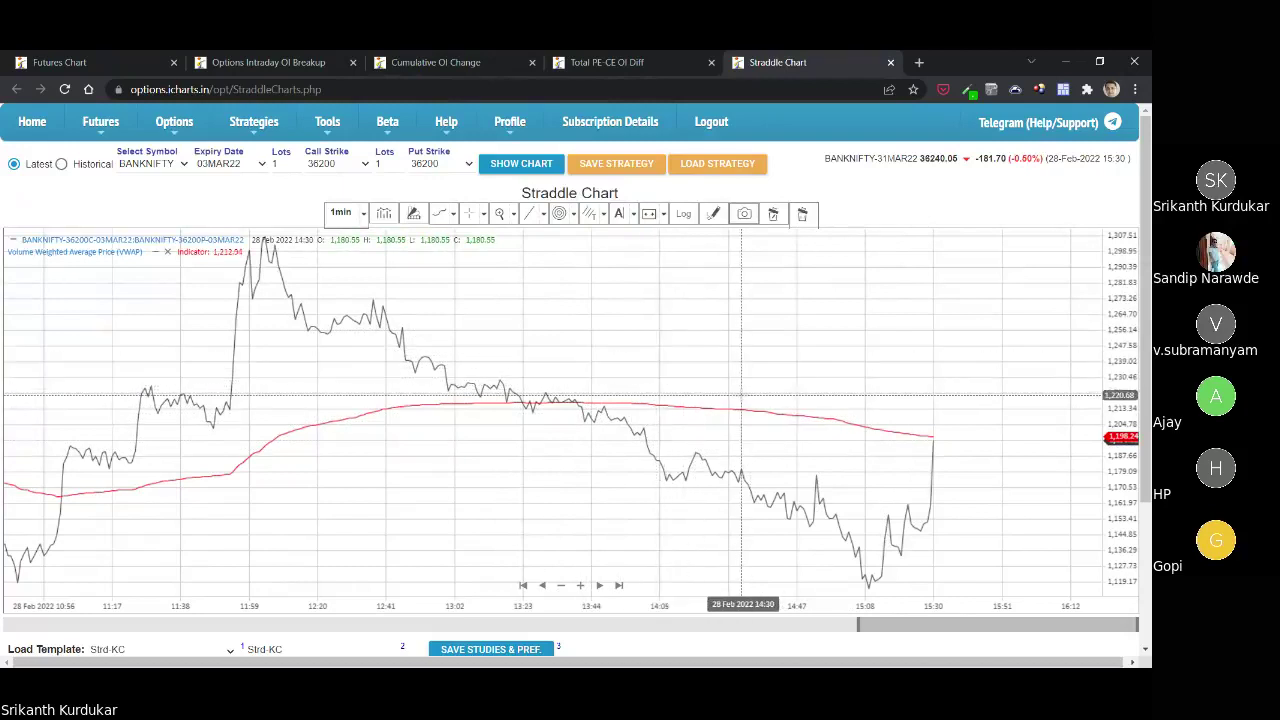
pyautogui.scroll(1, 741, 395)
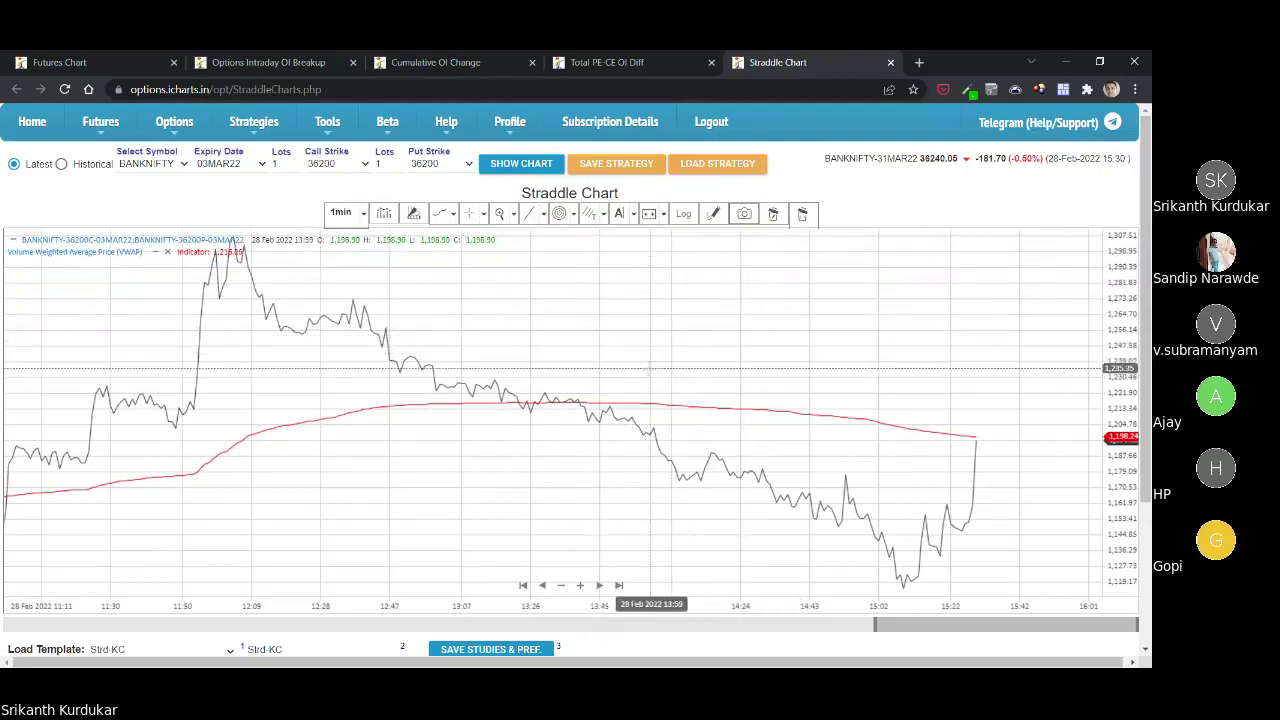
pyautogui.scroll(-3, 630, 360)
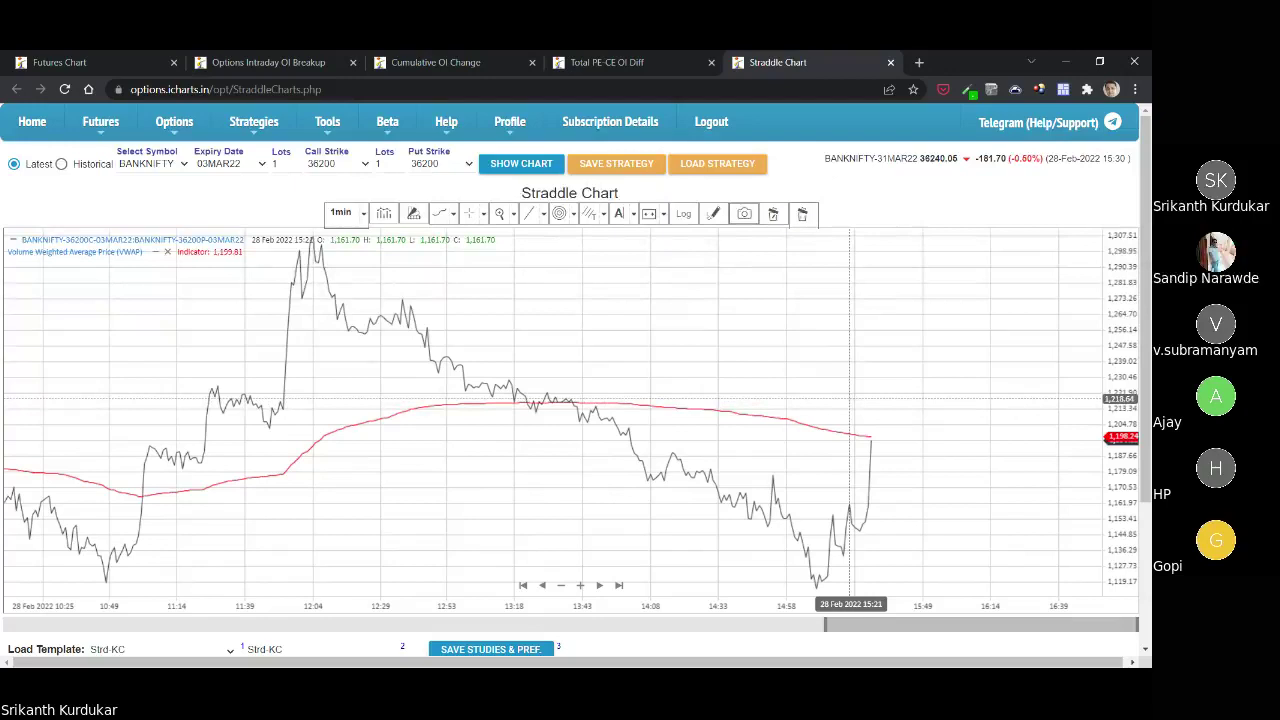
pyautogui.scroll(-4, 850, 398)
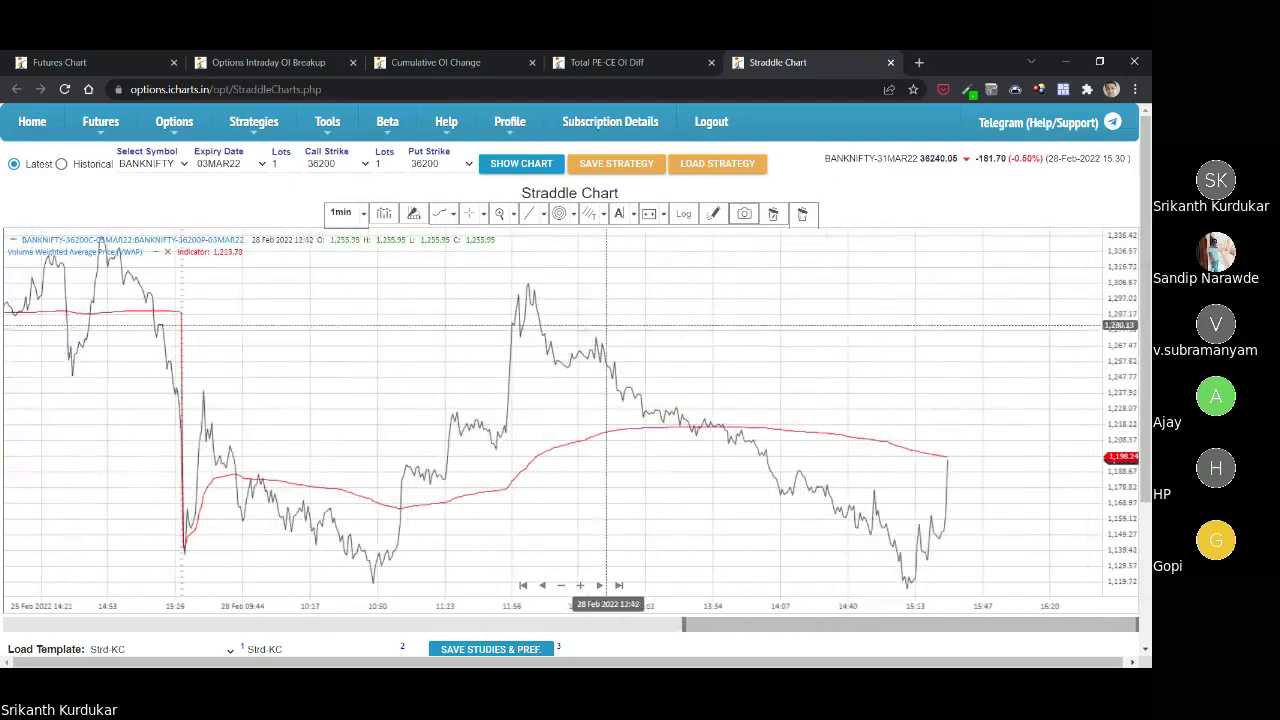
pyautogui.scroll(1, 251, 300)
# Open the Straddle Watch page in a new tab and switch to it.
pyautogui.moveTo(250, 137)
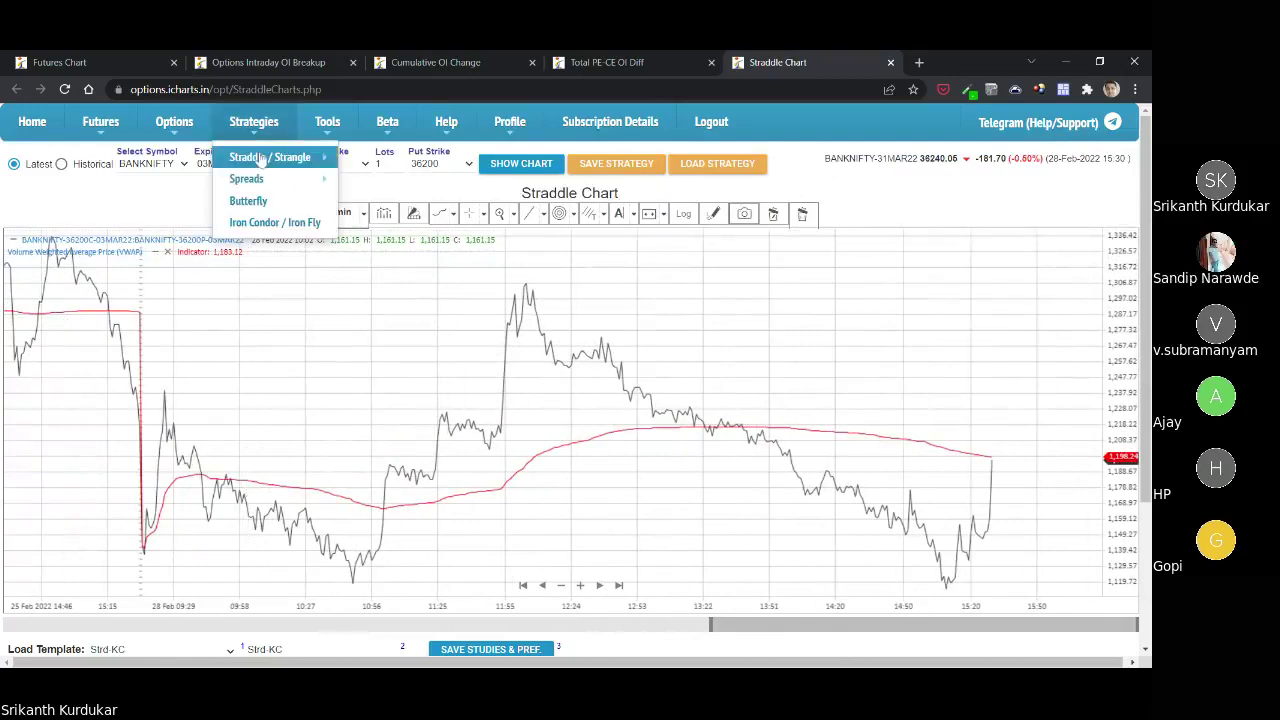
pyautogui.moveTo(275, 157)
pyautogui.click(400, 200)
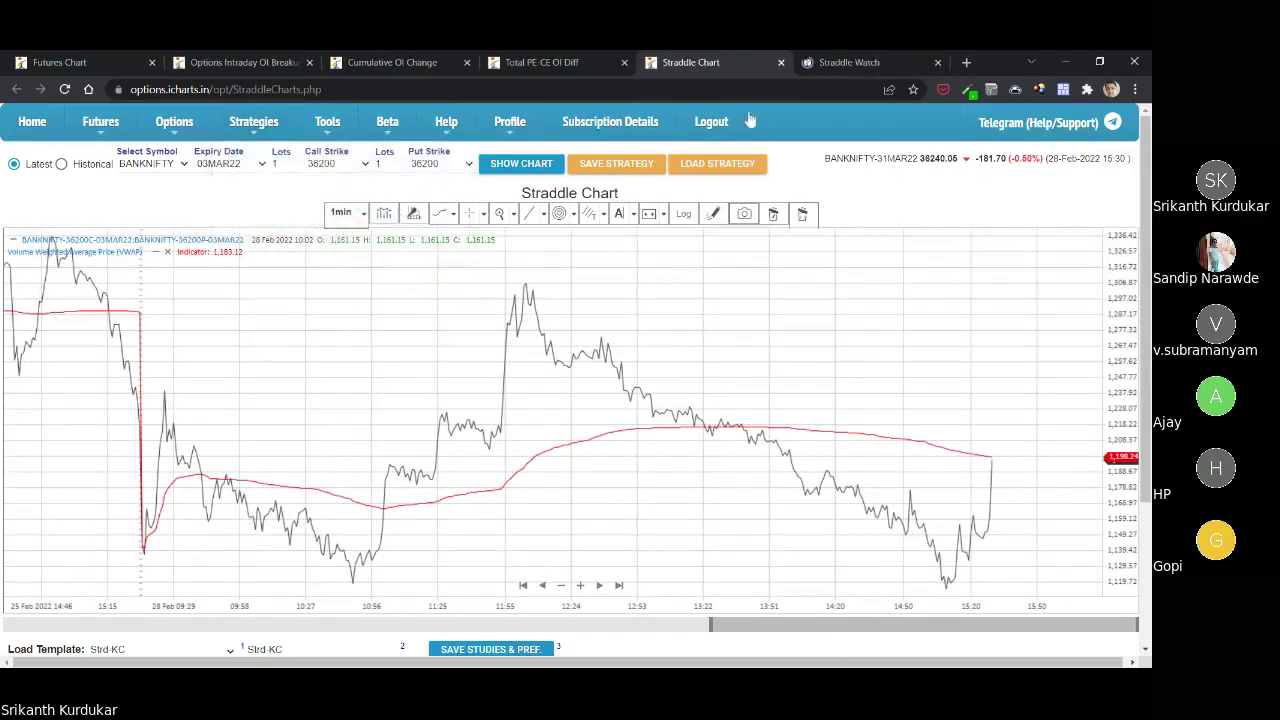
pyautogui.click(873, 58)
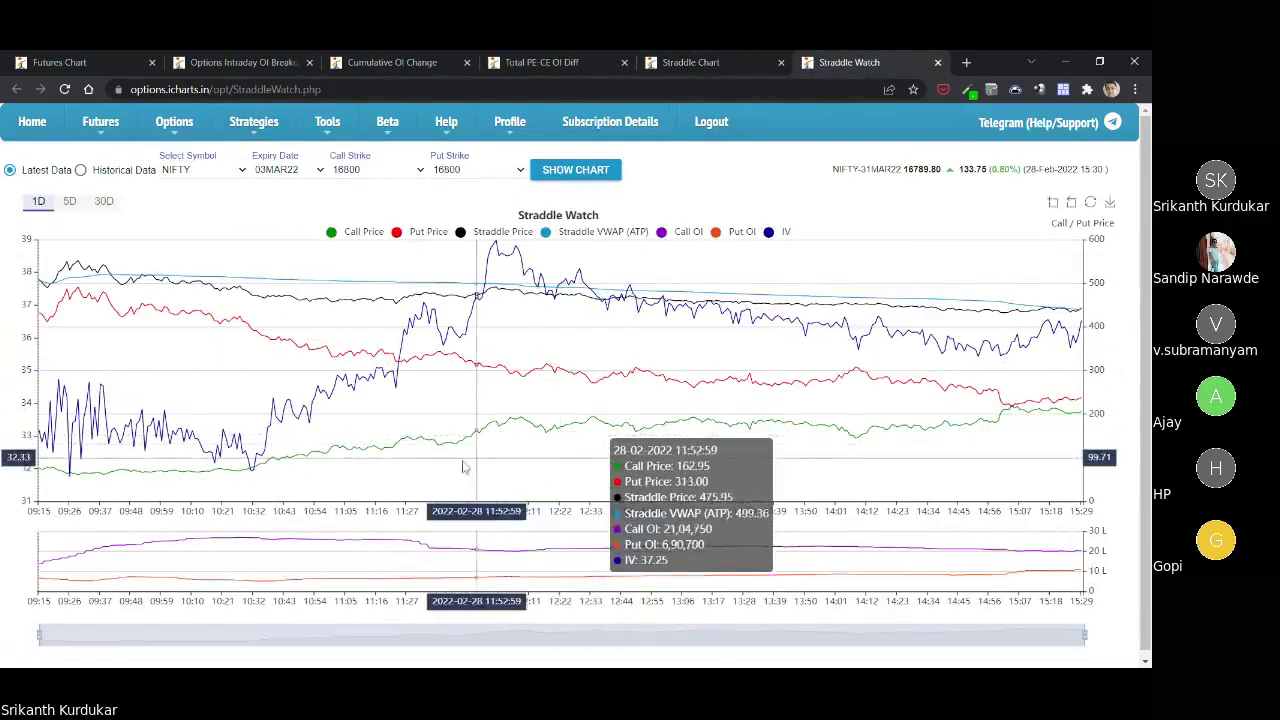
# Hide the Call Price, Put Price and IV series on the NIFTY 16800 Straddle Watch chart.
pyautogui.click(360, 231)
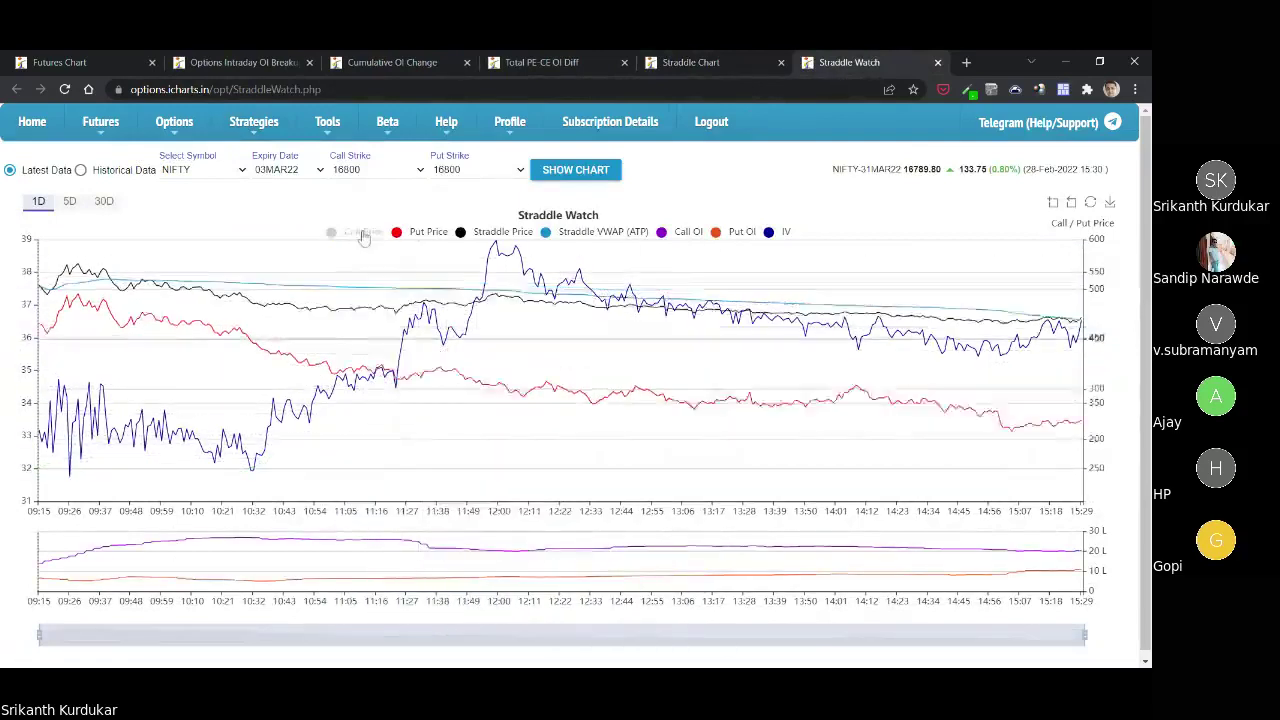
pyautogui.click(425, 231)
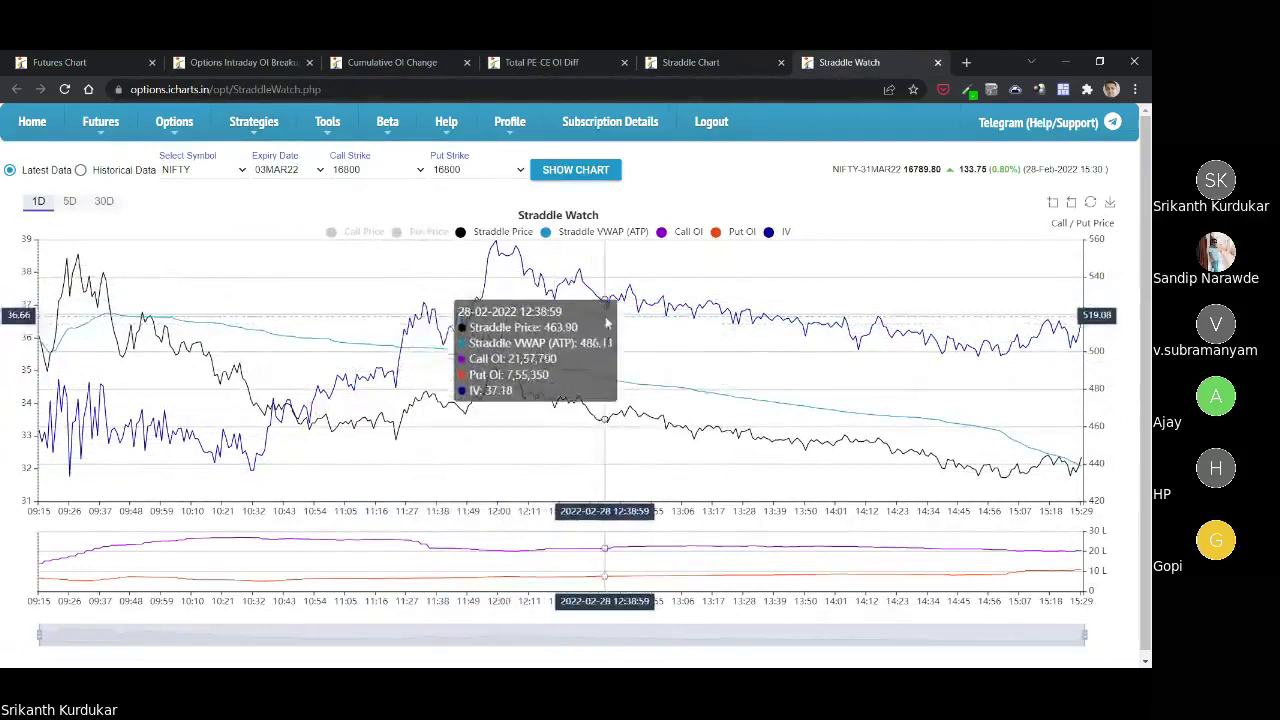
pyautogui.click(785, 231)
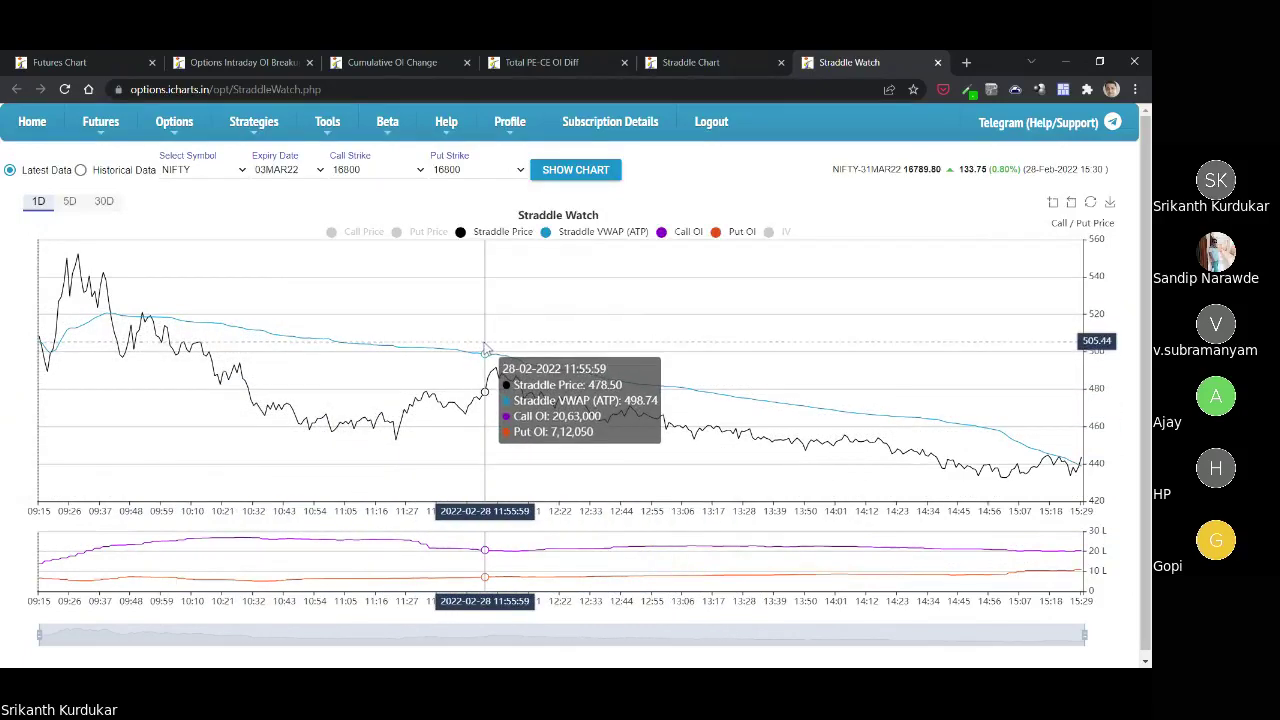
# Close the Straddle Watch and Straddle Chart tabs to return to the Total PE-CE OI Diff chart.
pyautogui.moveTo(268, 127)
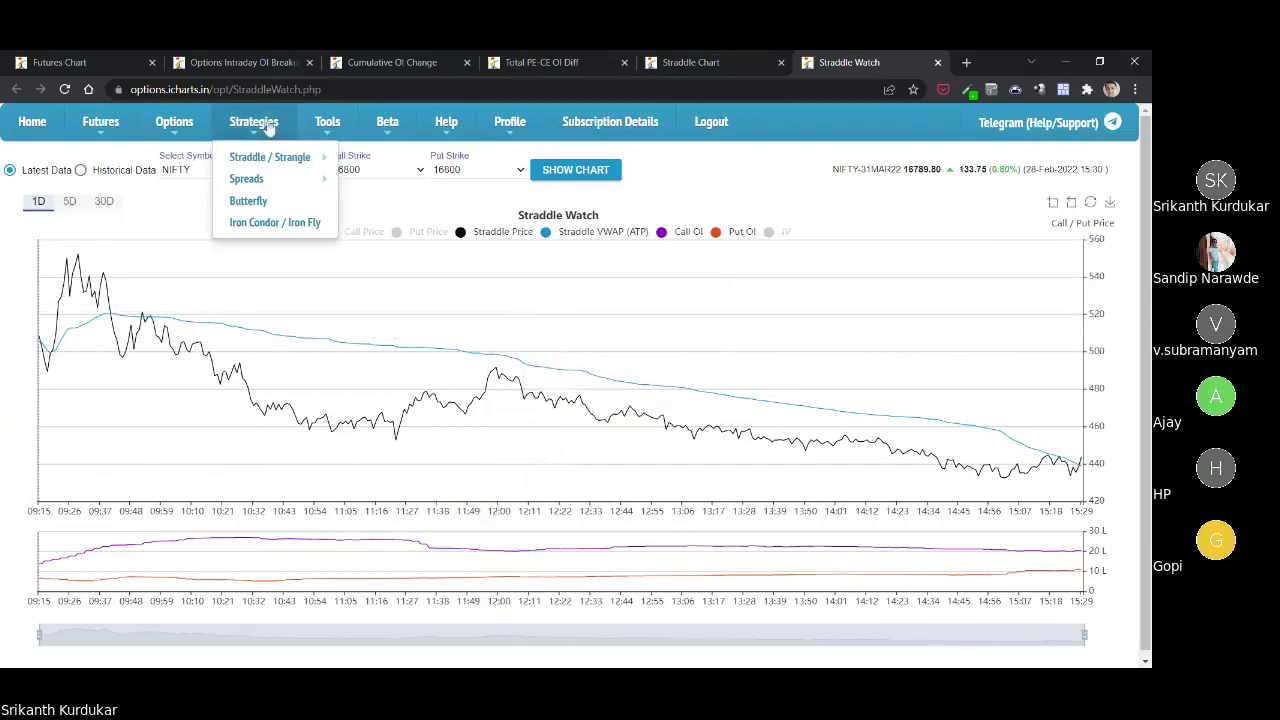
pyautogui.moveTo(282, 160)
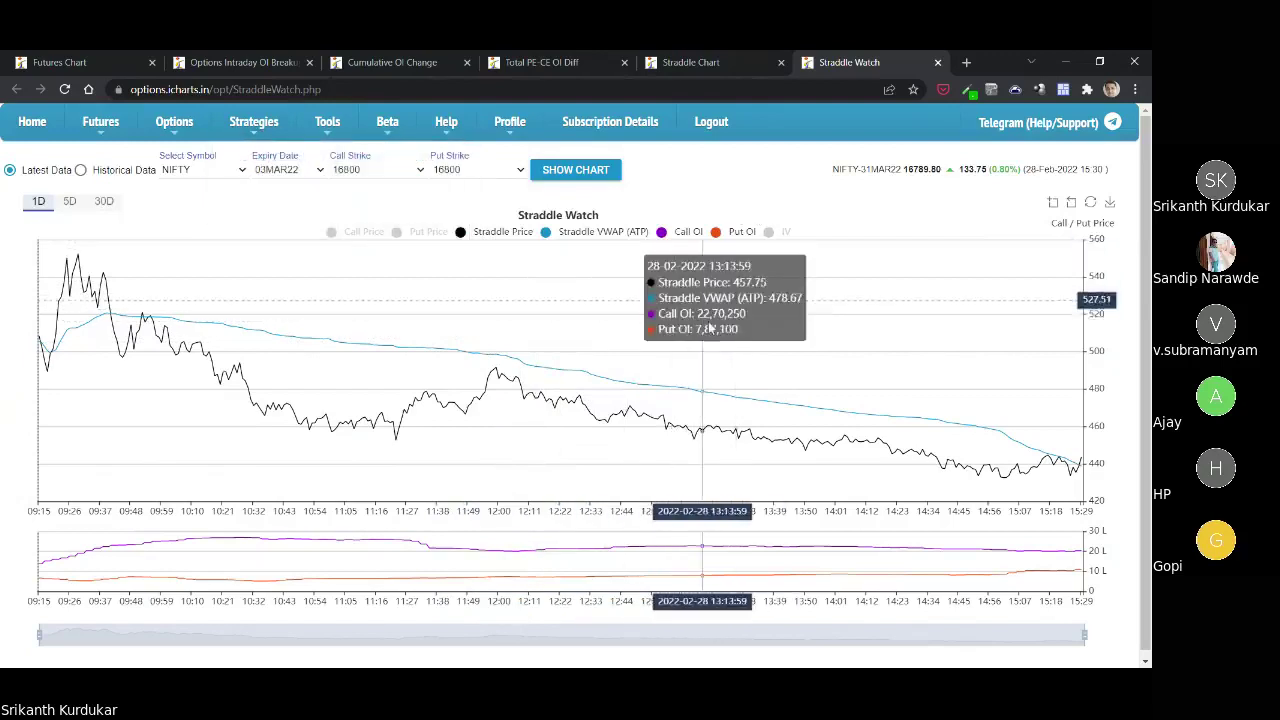
pyautogui.click(938, 64)
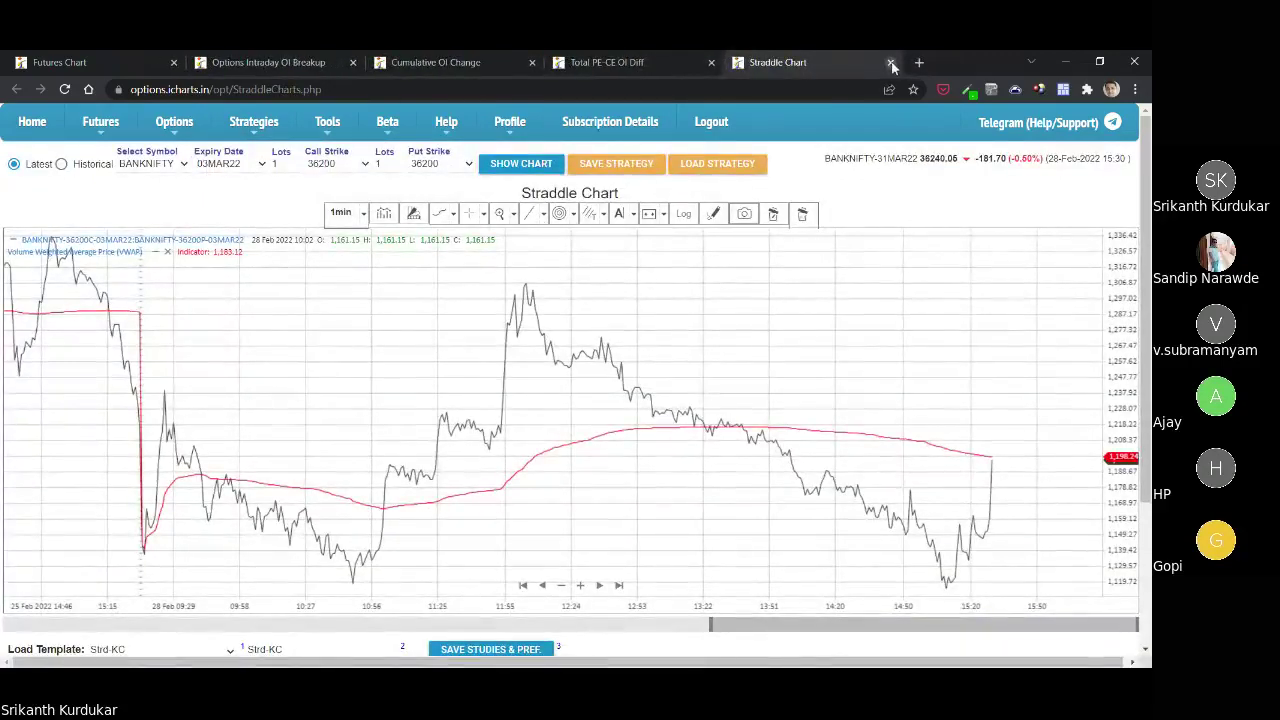
pyautogui.click(891, 63)
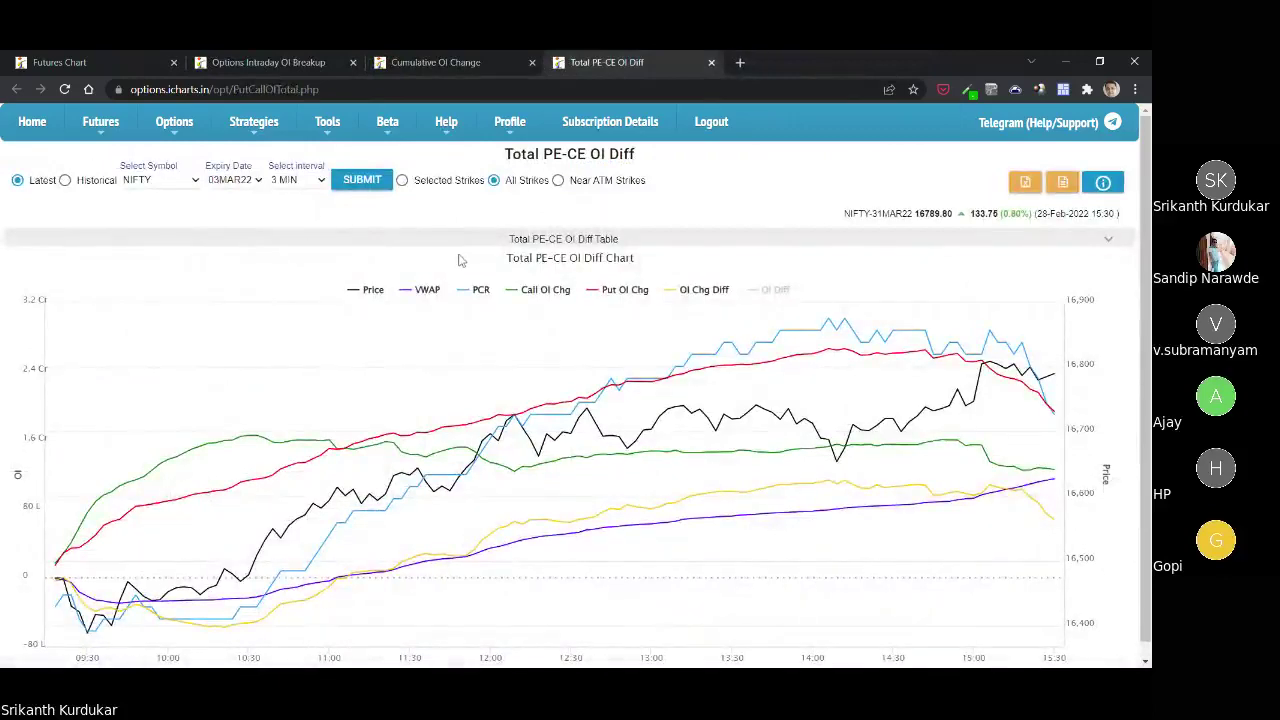
pyautogui.scroll(-1, 508, 289)
pyautogui.scroll(1, 515, 290)
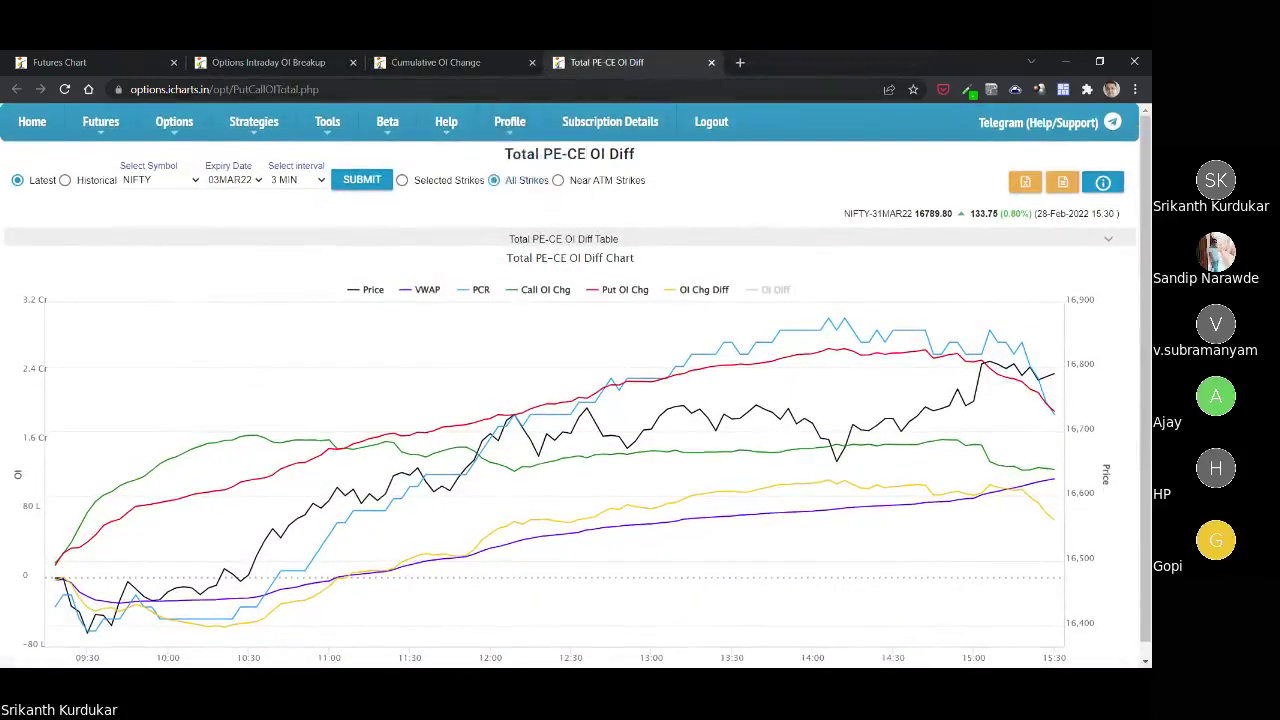
# From the Cumulative OI Change page, open My Account to review the call and put colour options, and close it again.
pyautogui.click(412, 66)
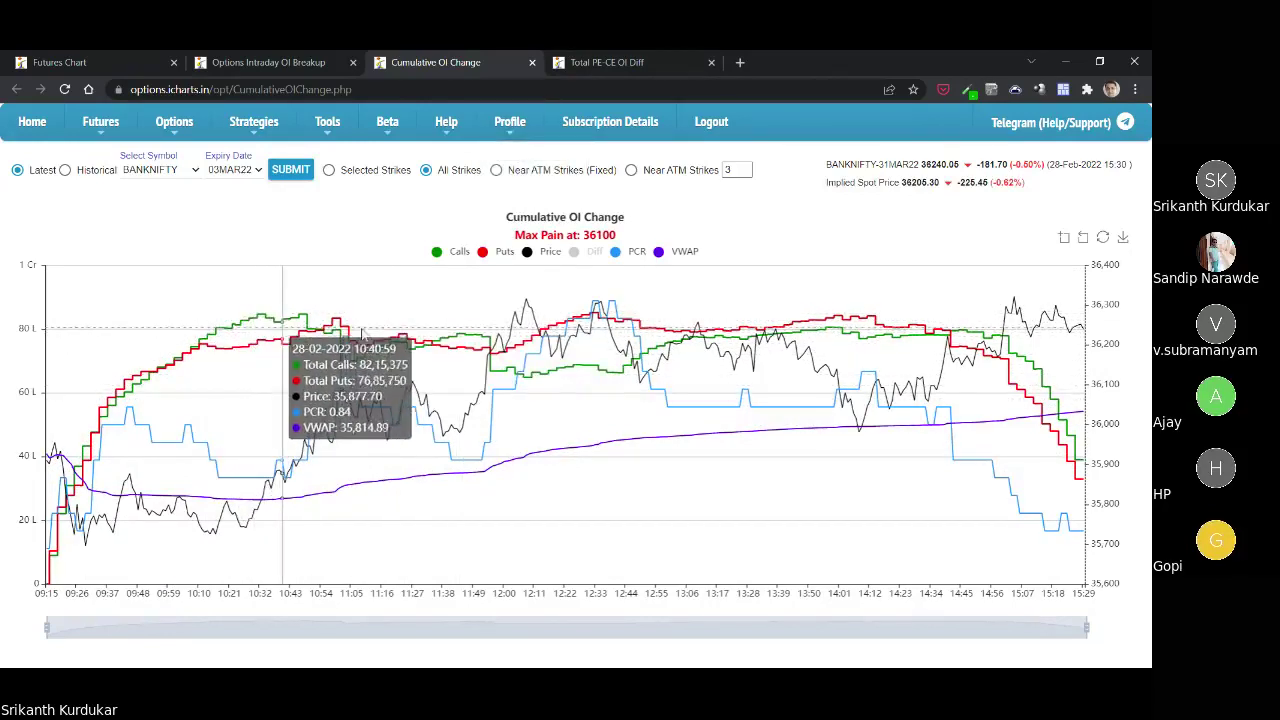
pyautogui.moveTo(505, 120)
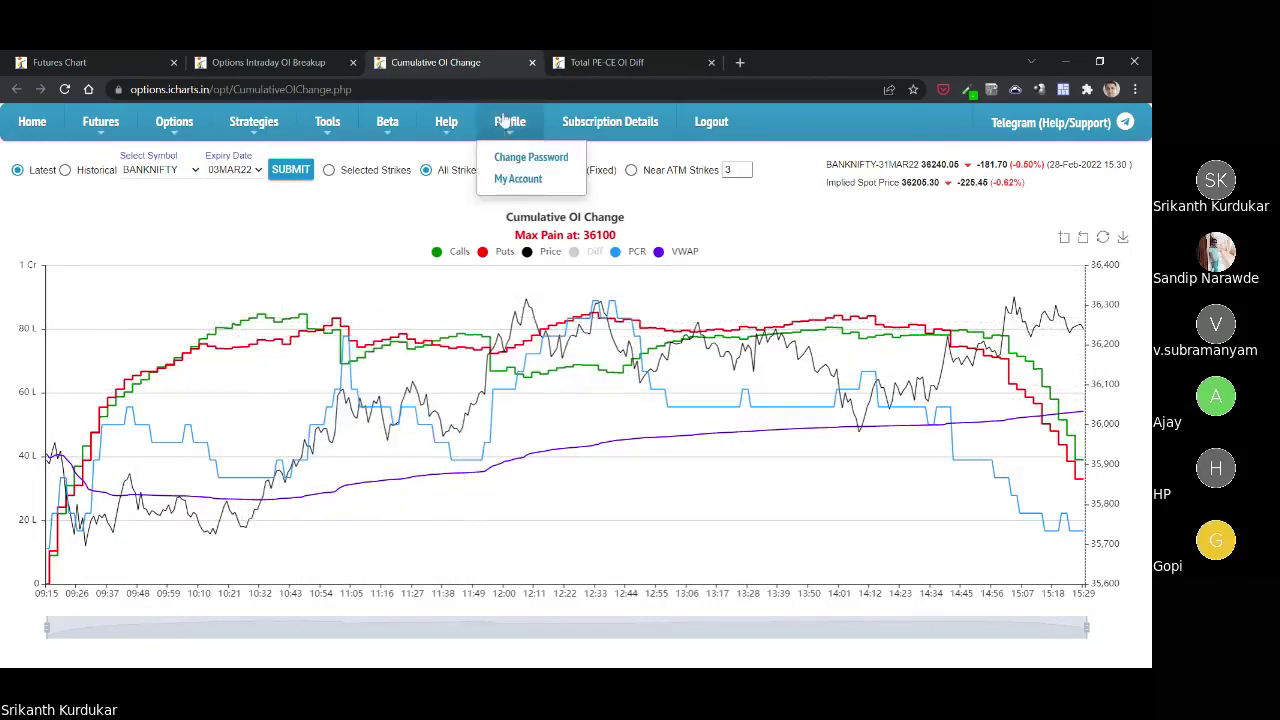
pyautogui.click(520, 180)
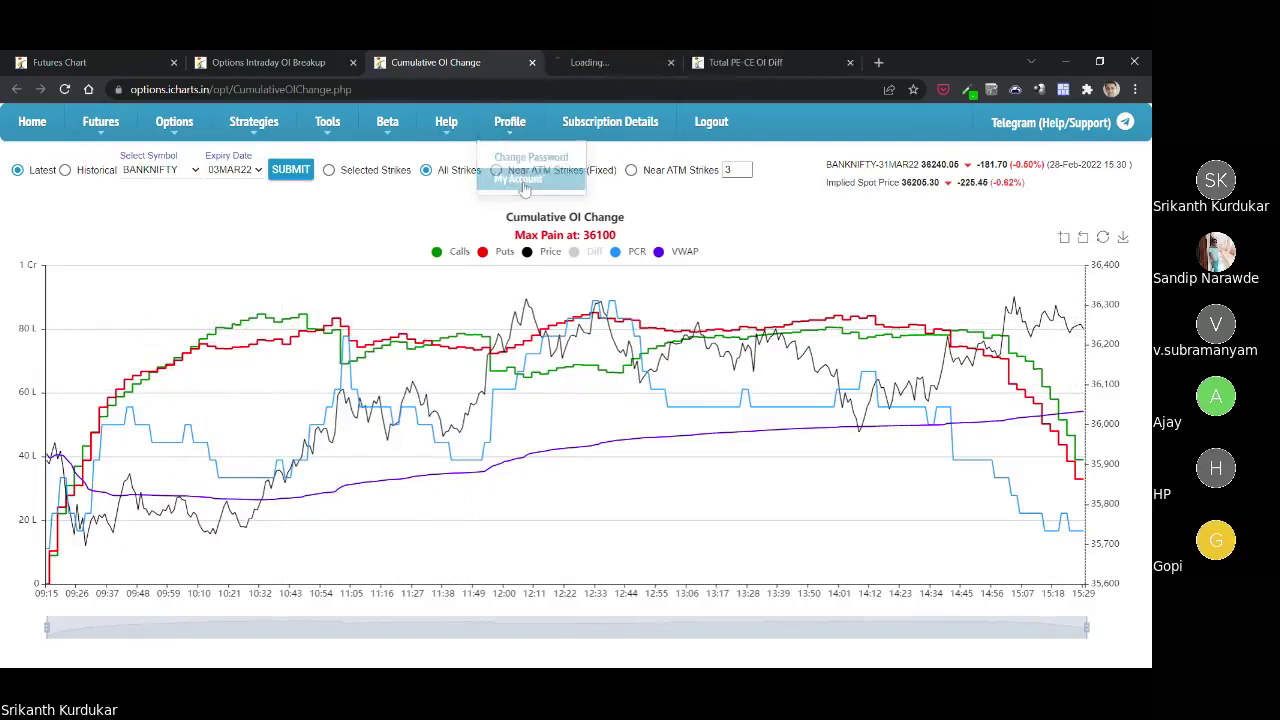
pyautogui.click(645, 63)
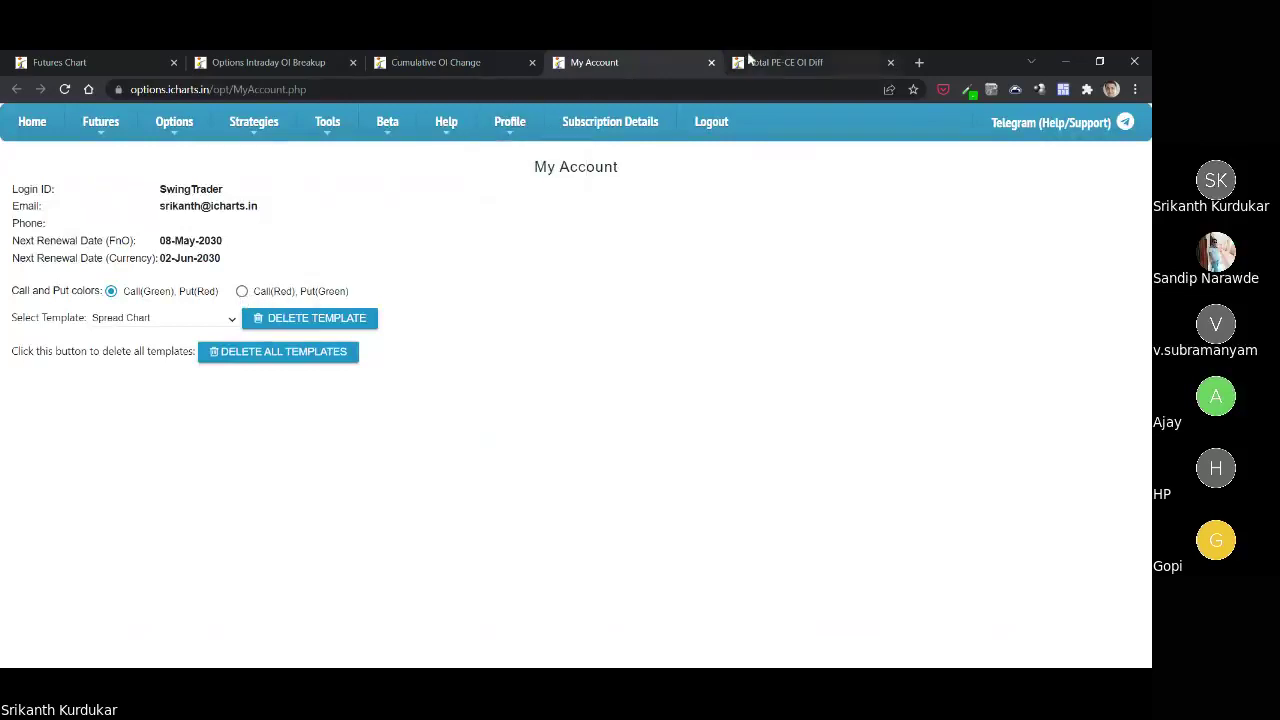
pyautogui.click(711, 63)
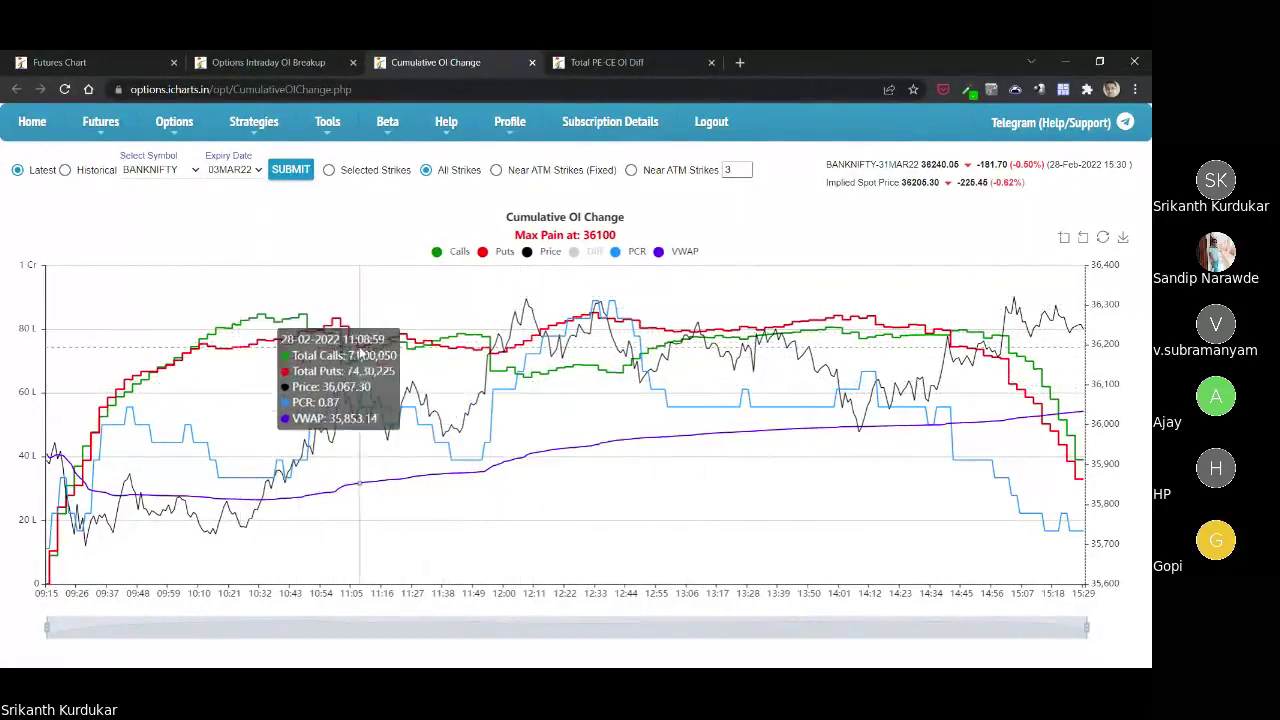
# View the cumulative OI change for NIFTY, and for BANKNIFTY with the Calls and Puts lines hidden.
pyautogui.click(172, 185)
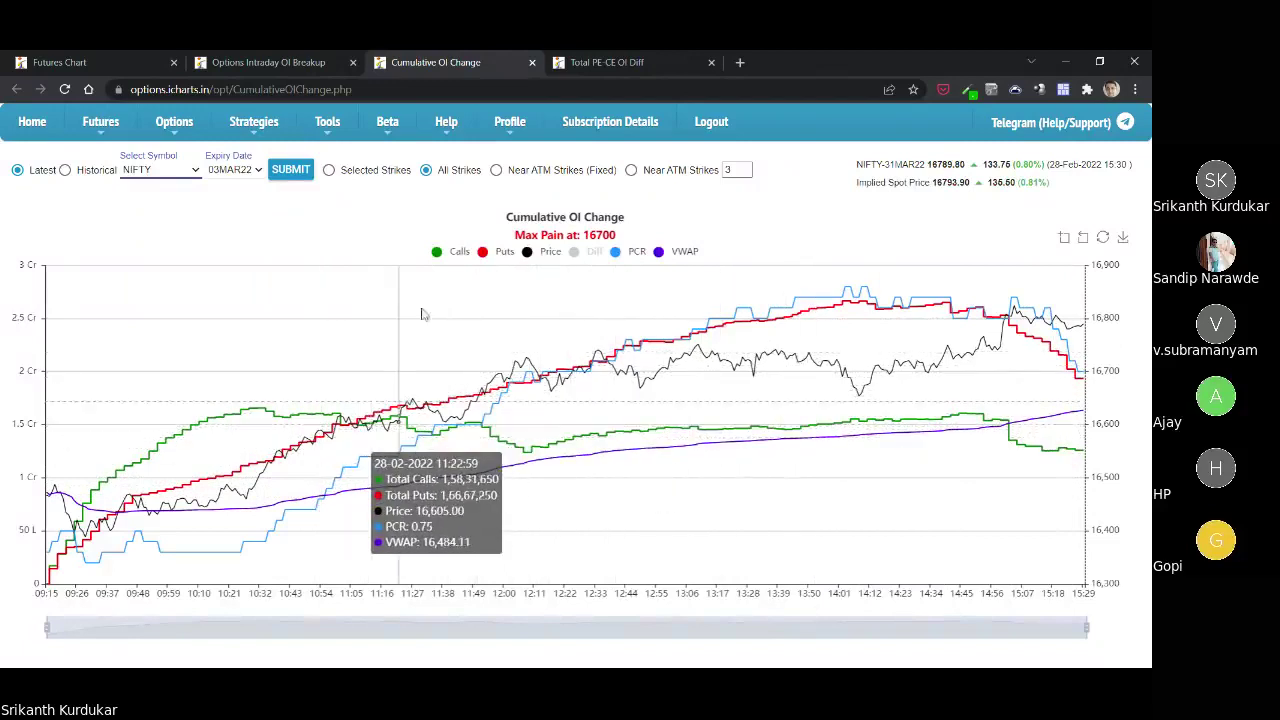
pyautogui.click(168, 185)
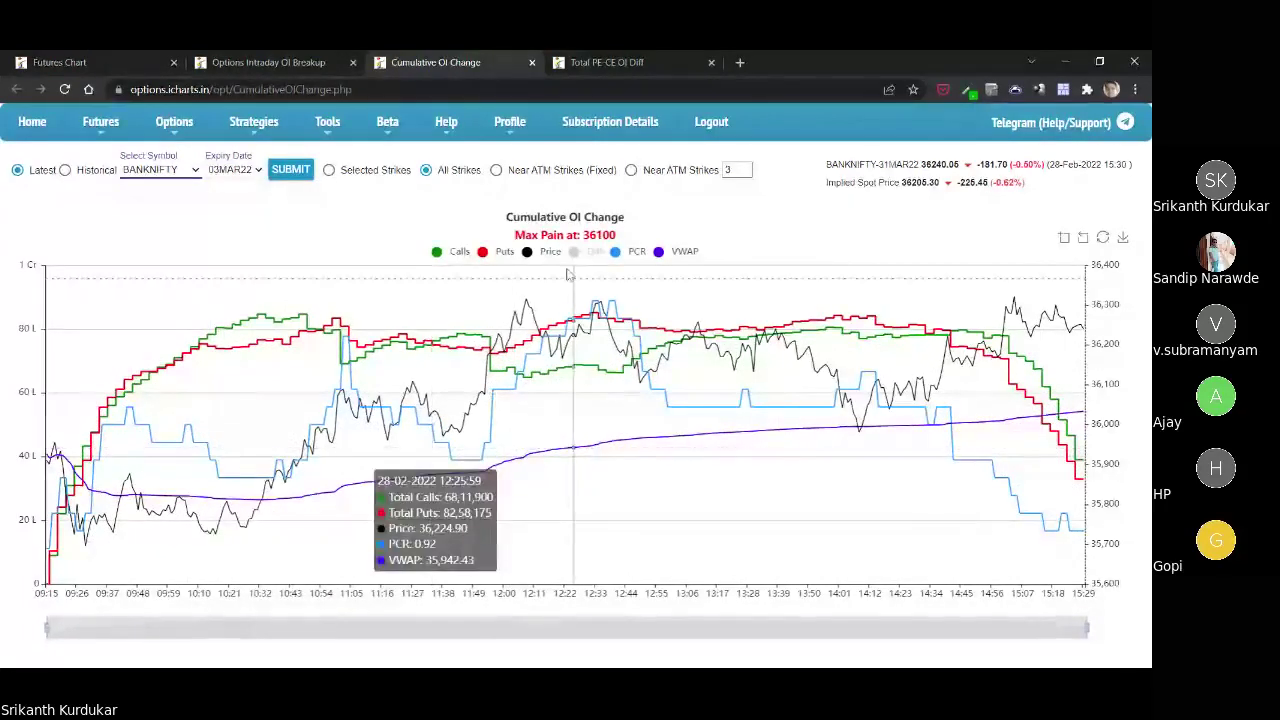
pyautogui.click(450, 251)
pyautogui.click(497, 251)
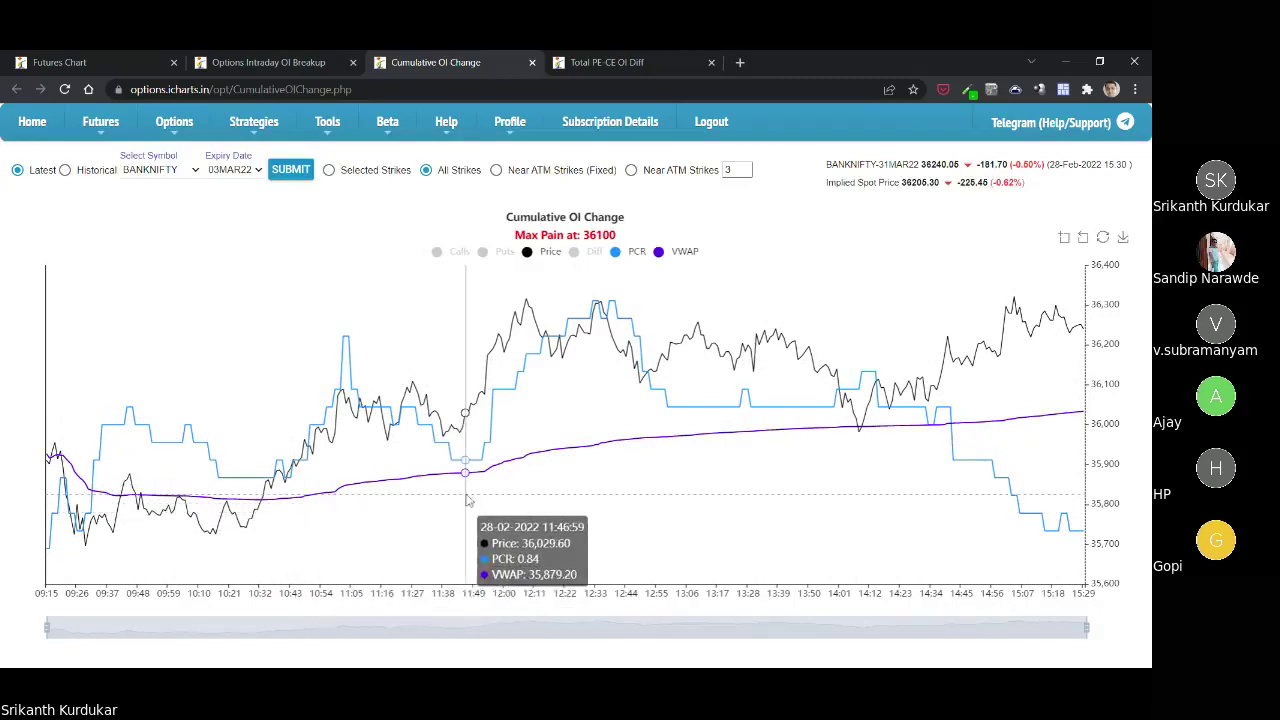
# Limit the BANKNIFTY chart to Near ATM Strikes (Fixed) and show the Calls and Puts lines.
pyautogui.click(496, 170)
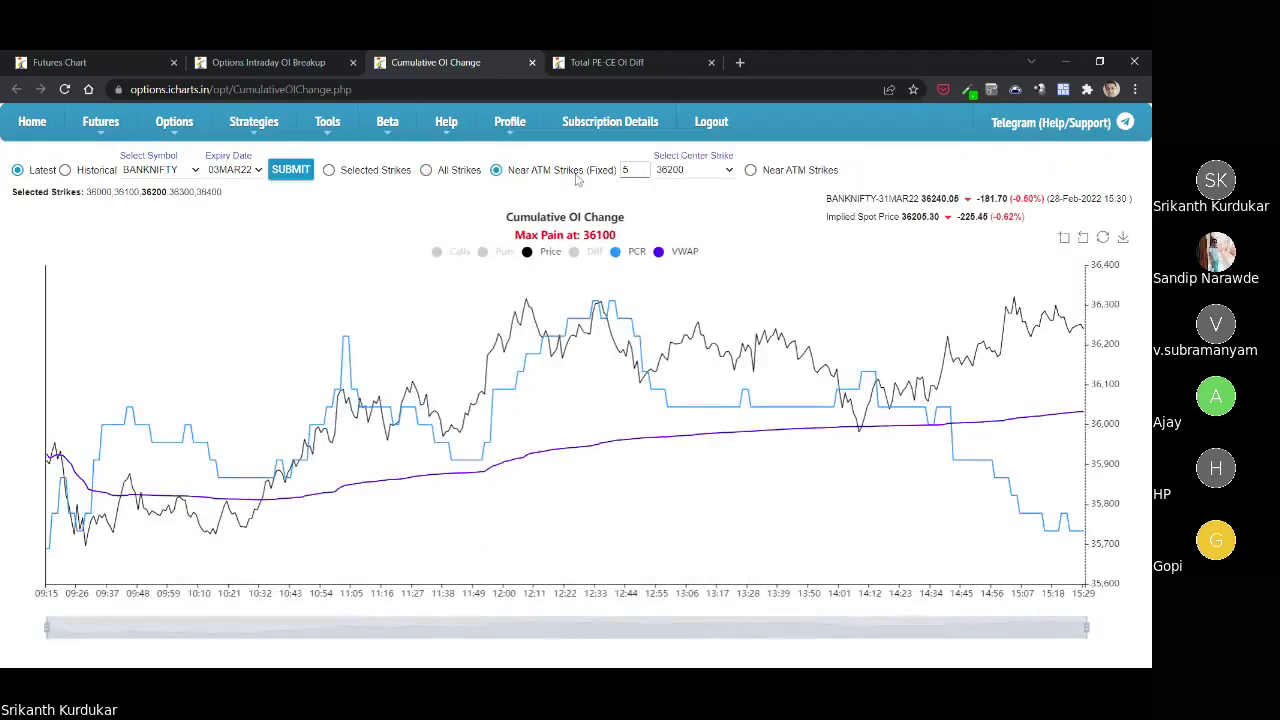
pyautogui.click(455, 252)
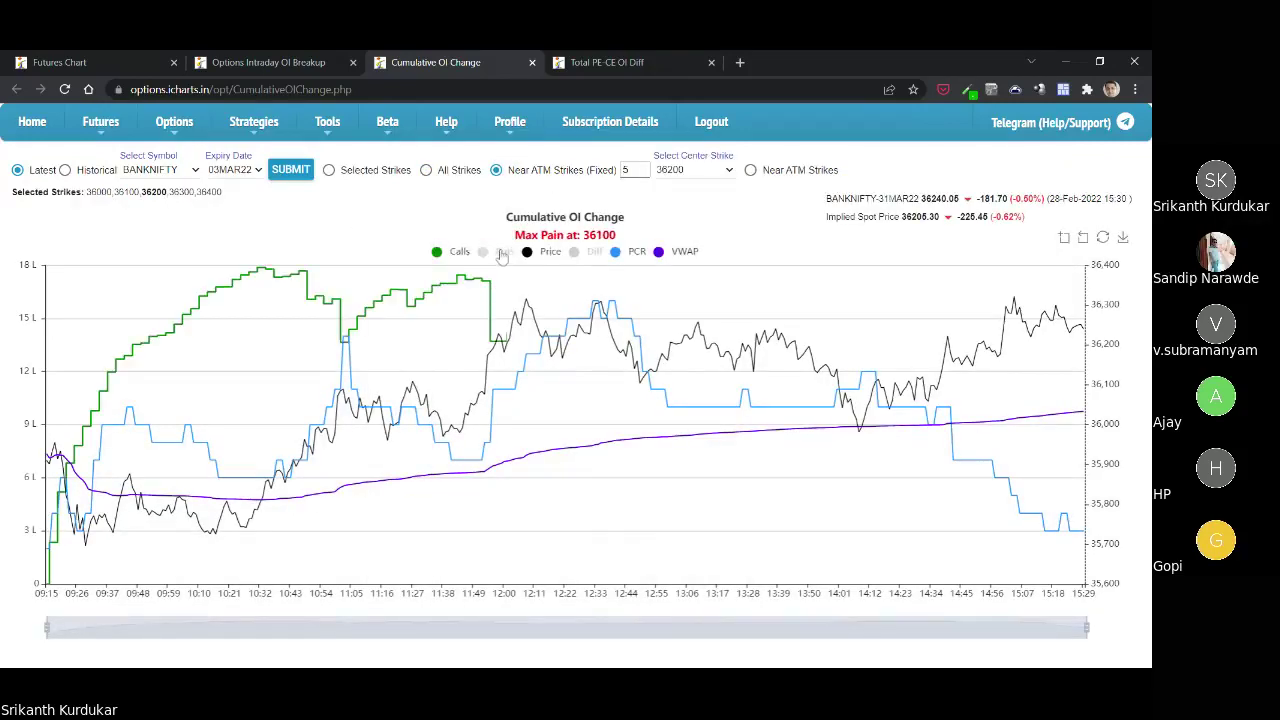
pyautogui.click(503, 252)
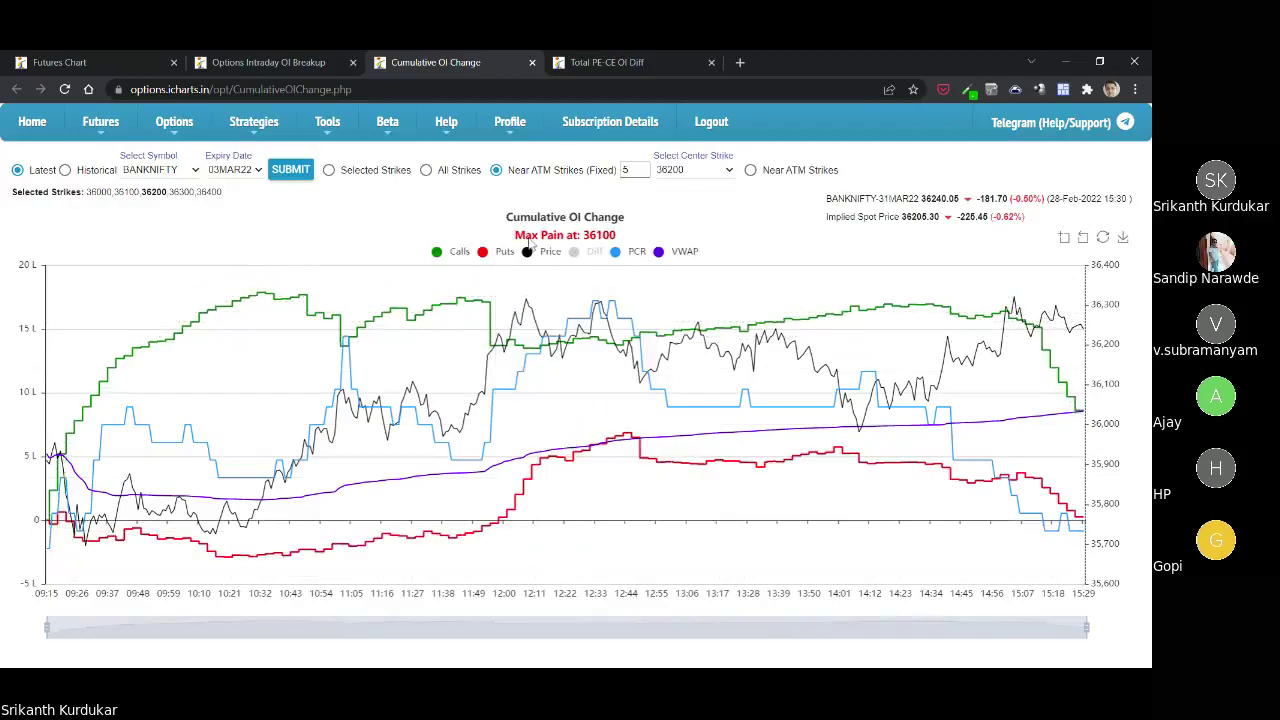
# Reduce the BANKNIFTY fixed near-ATM range to 3 strikes, check the futures chart, and set the center strike to 35900.
pyautogui.click(642, 174)
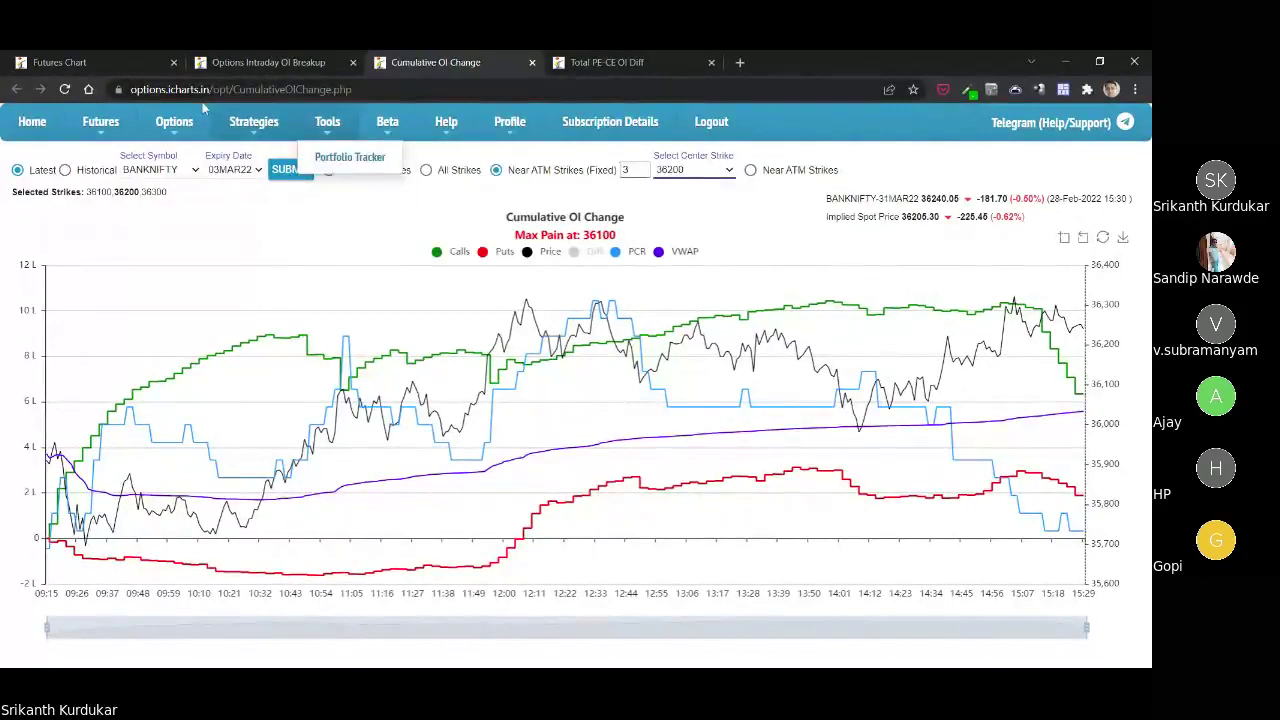
pyautogui.click(90, 62)
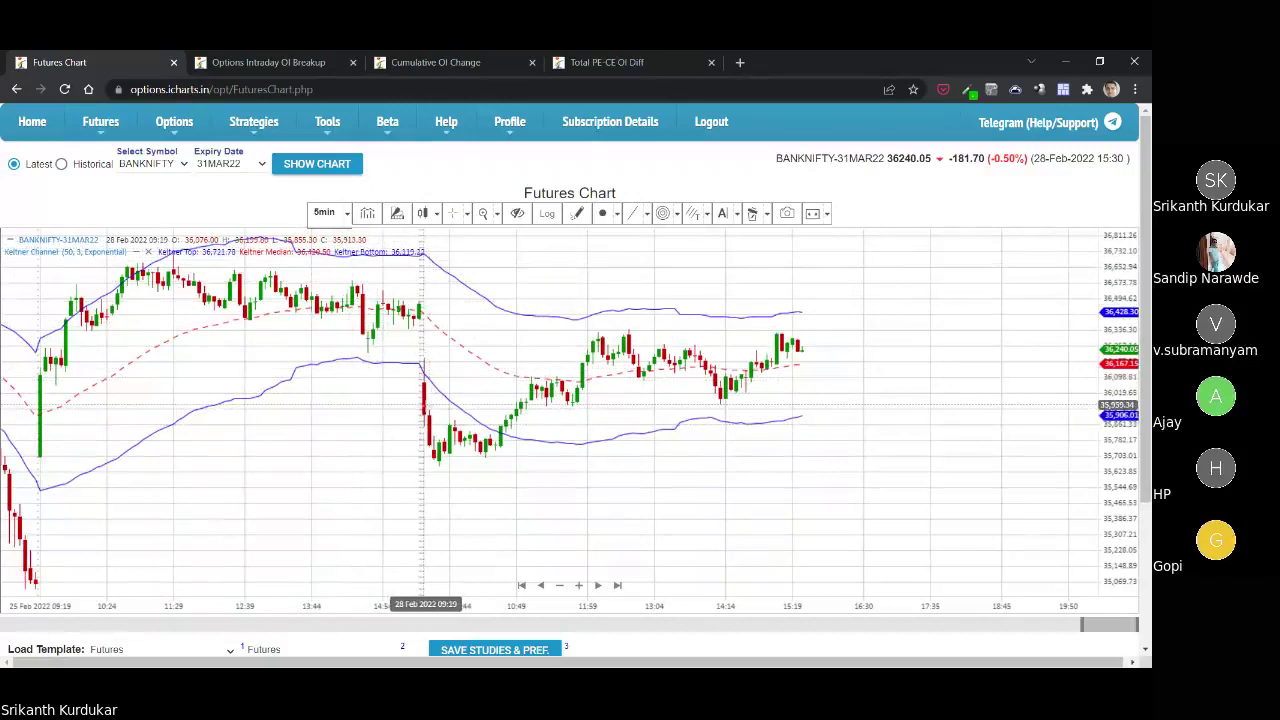
pyautogui.click(410, 64)
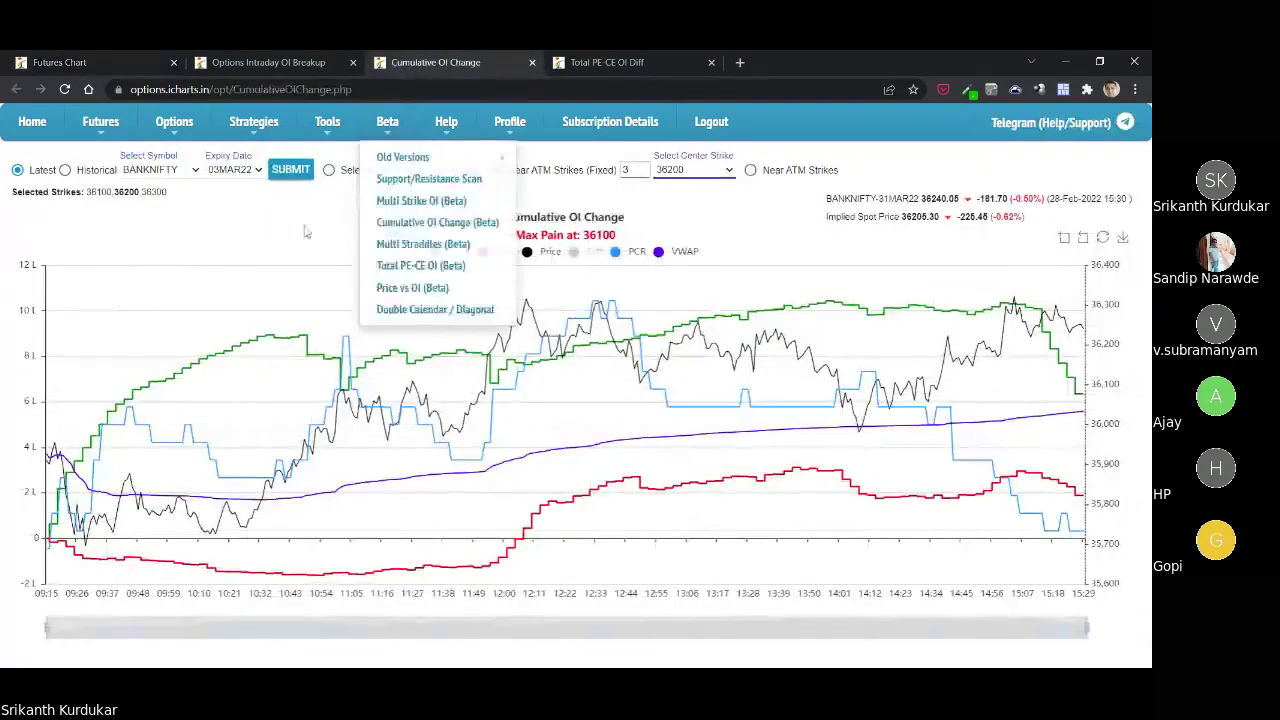
pyautogui.click(700, 184)
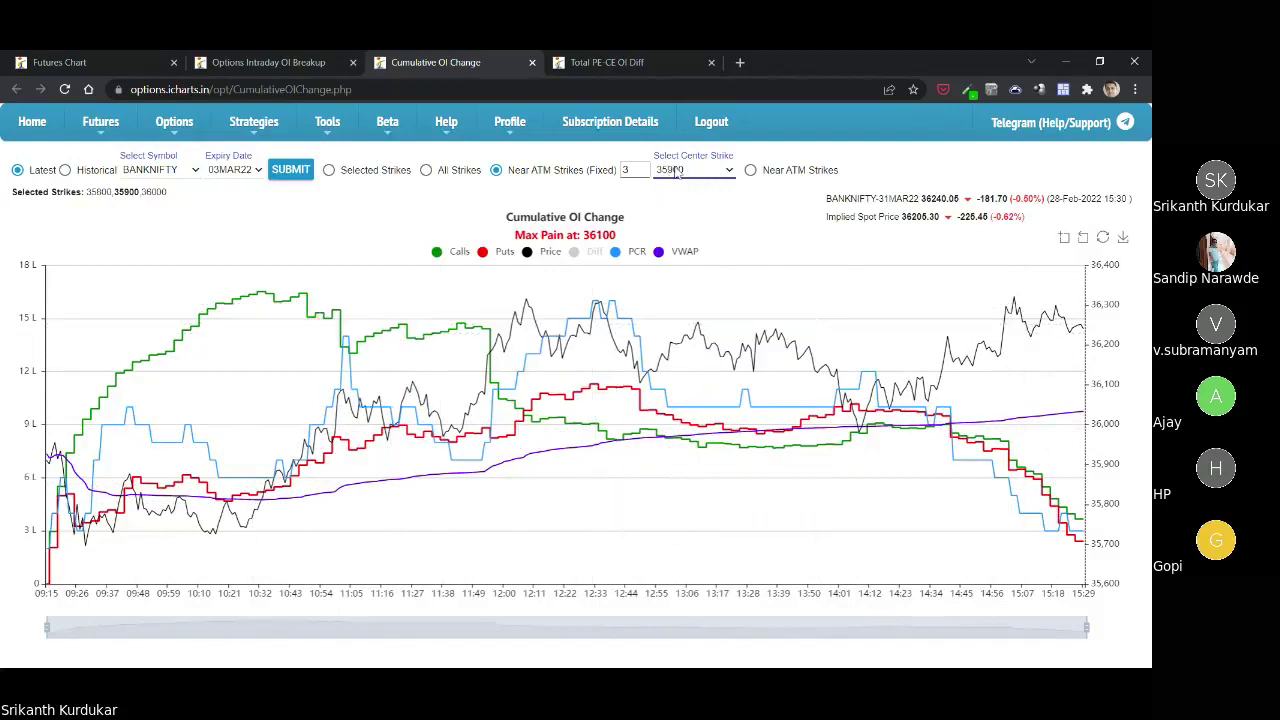
# Chart NIFTY with auto-adjusted Near ATM Strikes instead of fixed ones, comparing it with the All Strikes view.
pyautogui.click(750, 170)
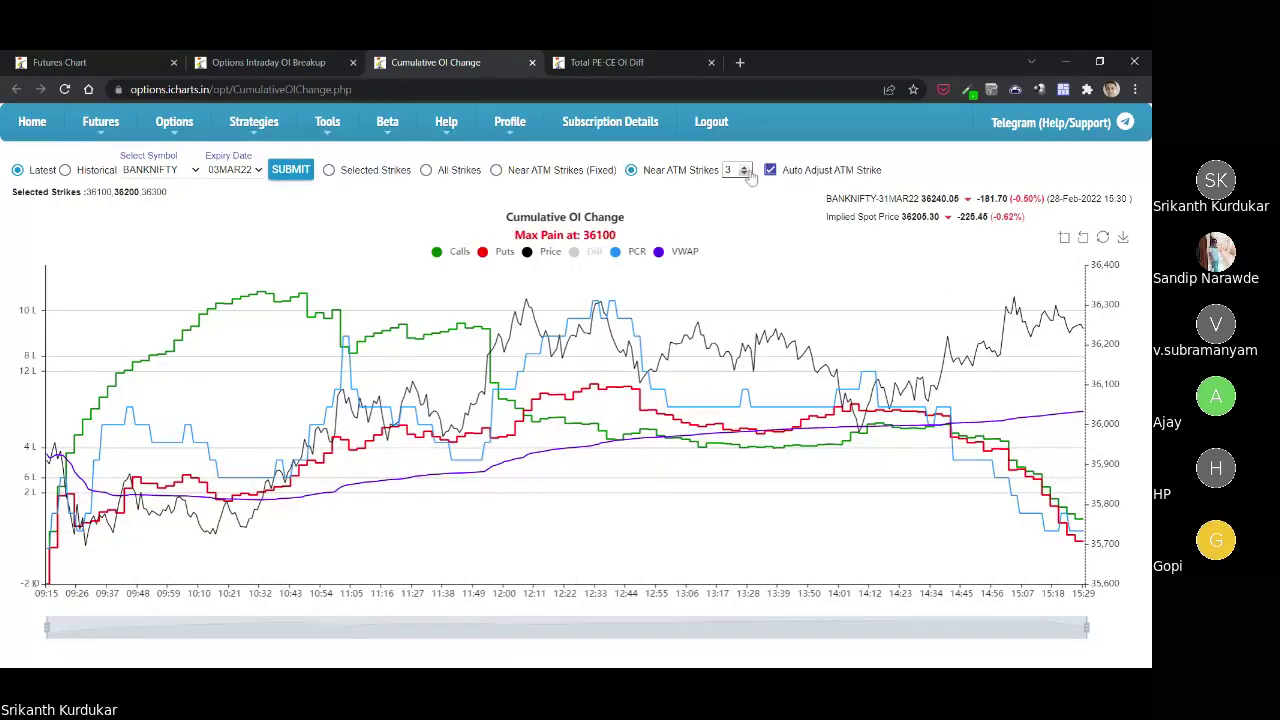
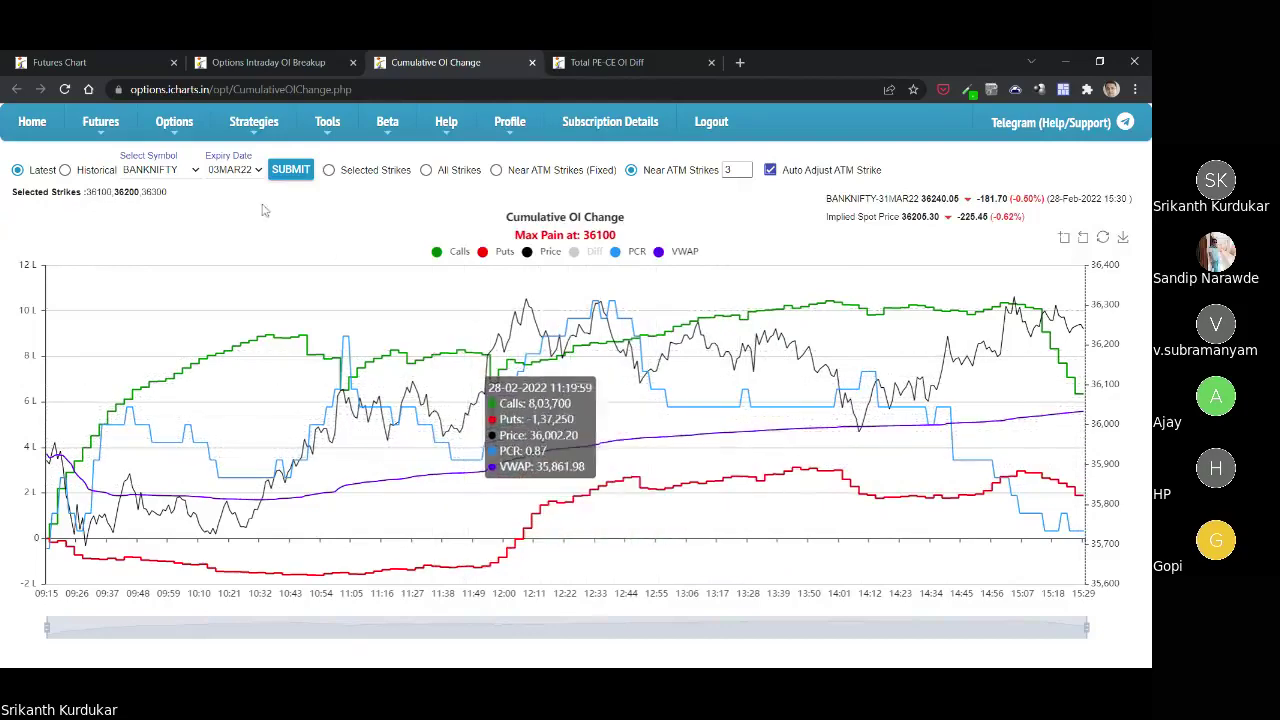
pyautogui.click(155, 190)
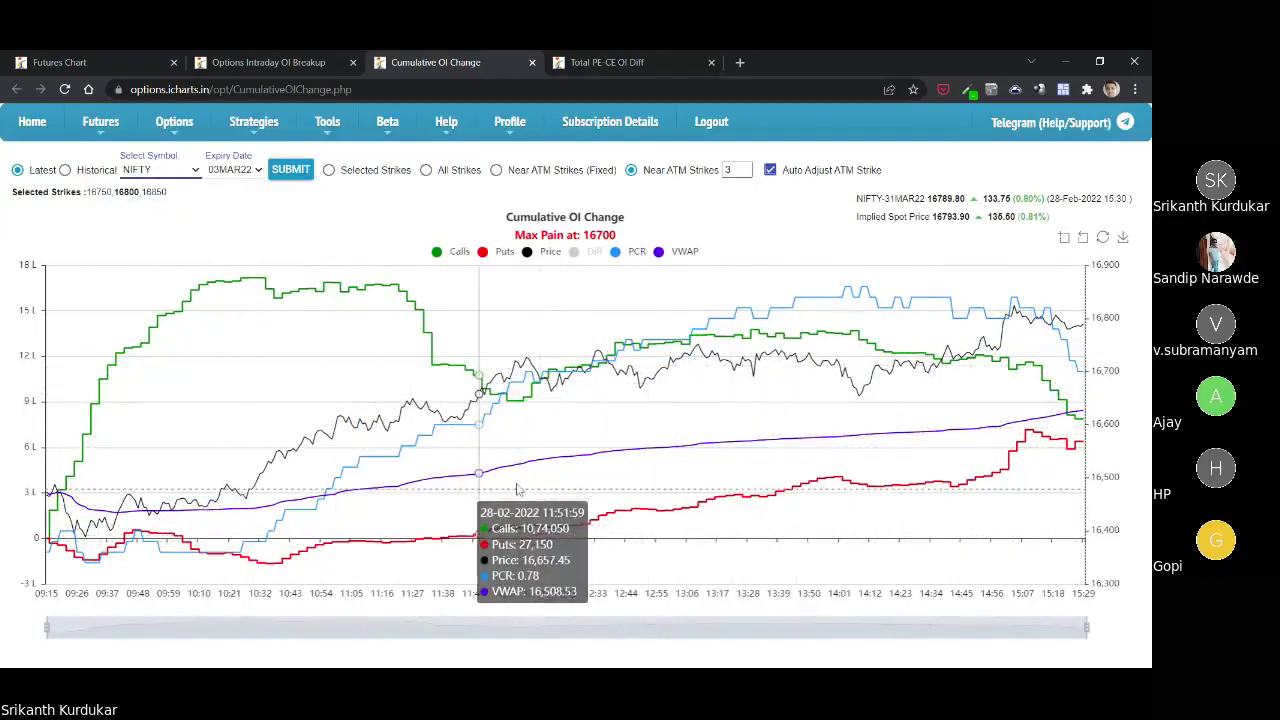
pyautogui.click(427, 171)
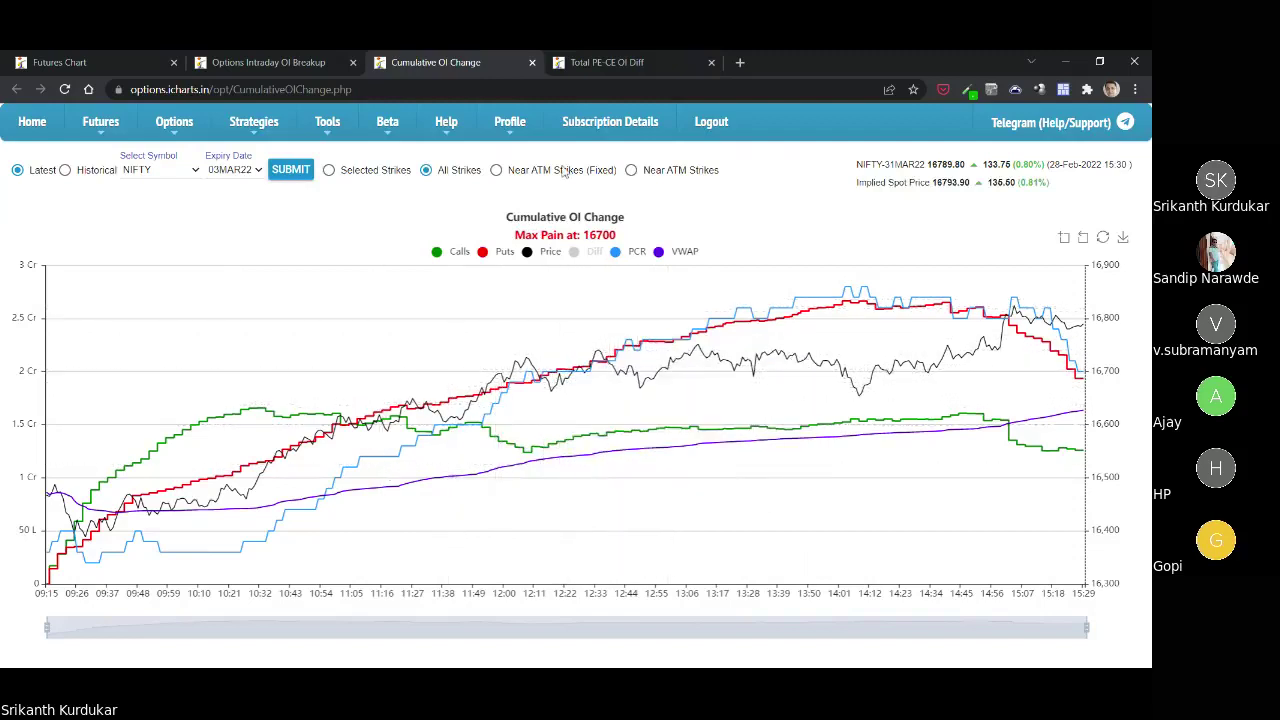
pyautogui.click(631, 170)
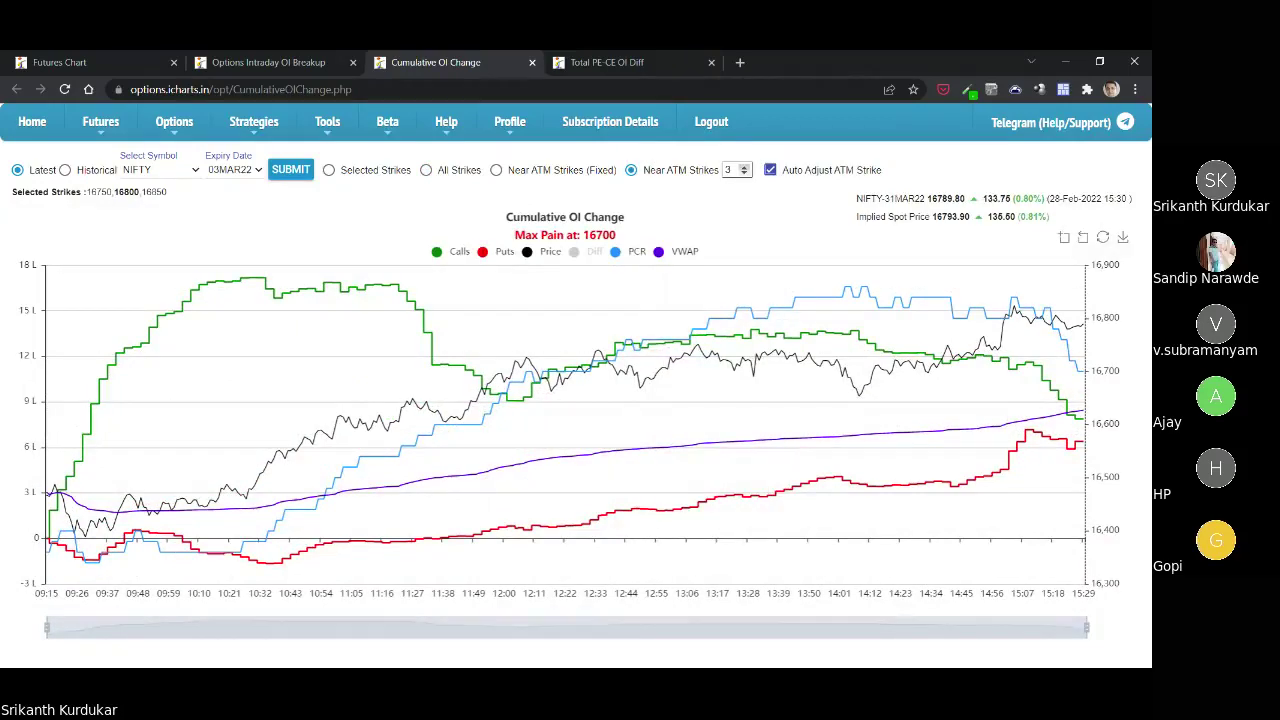
# Widen the NIFTY near-ATM range stepwise to 13 strikes, and reduce it to 7 strikes.
pyautogui.click(744, 168)
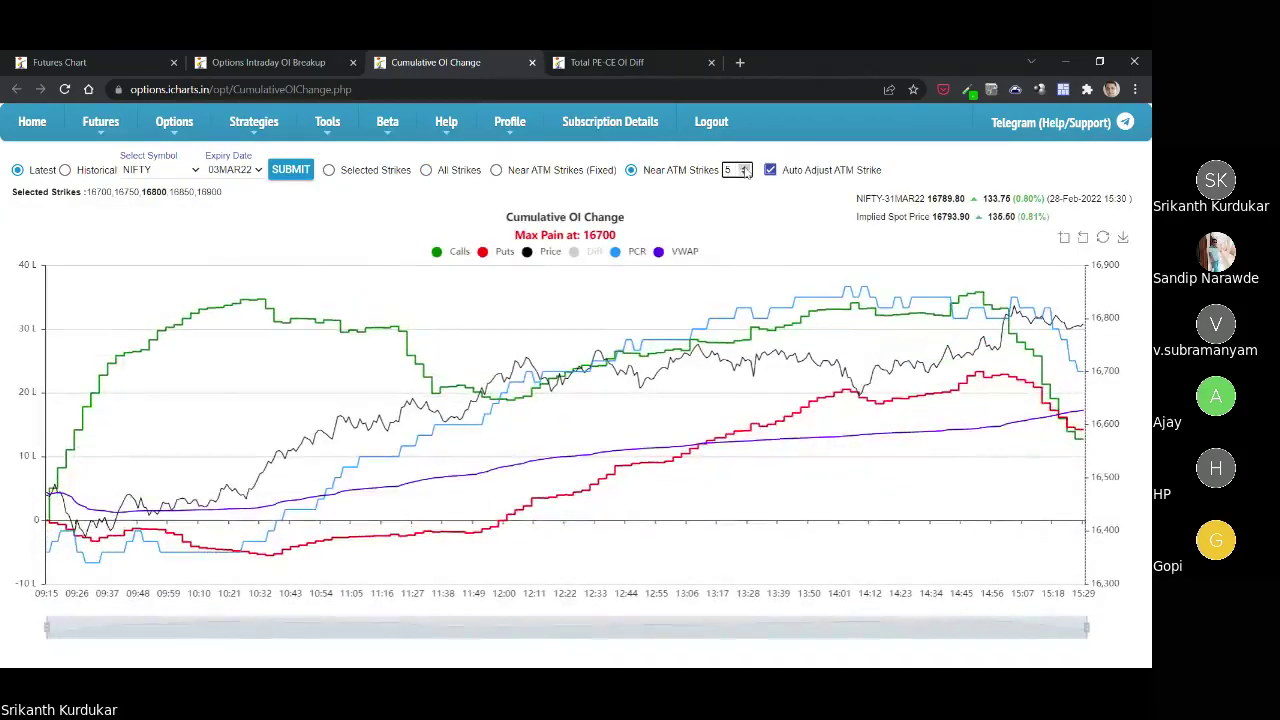
pyautogui.click(744, 168)
pyautogui.click(744, 168)
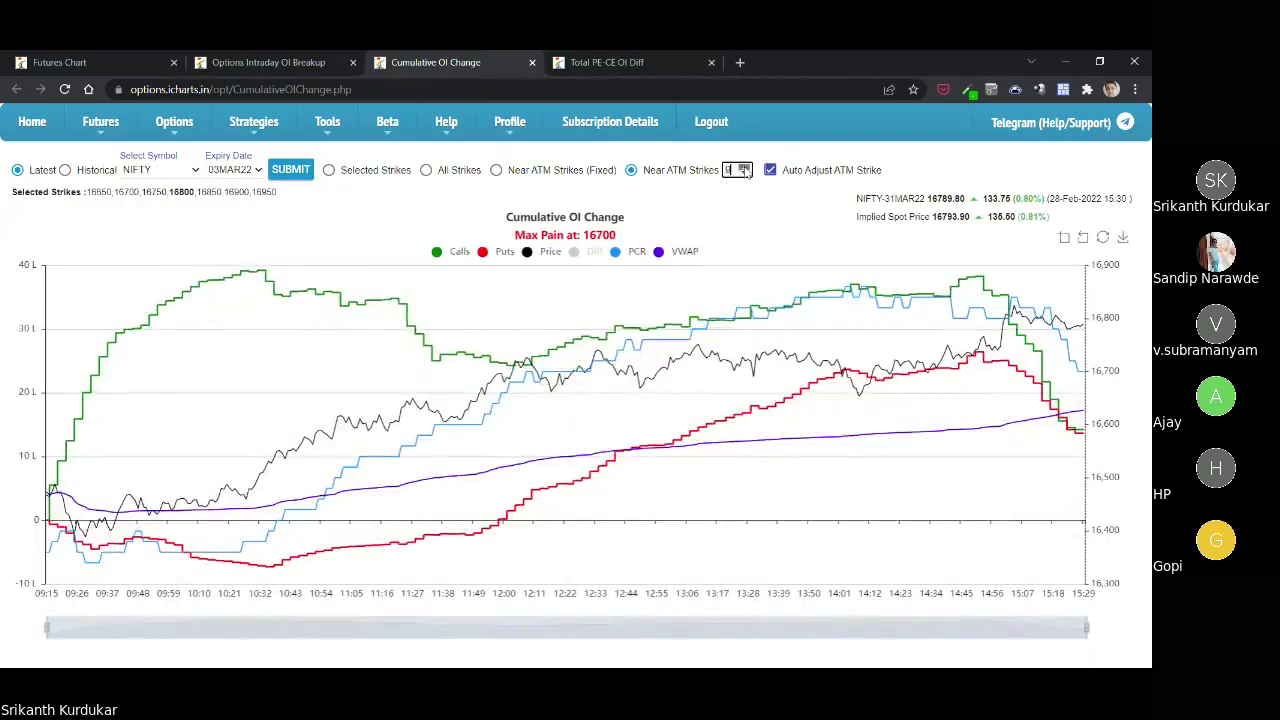
pyautogui.click(744, 168)
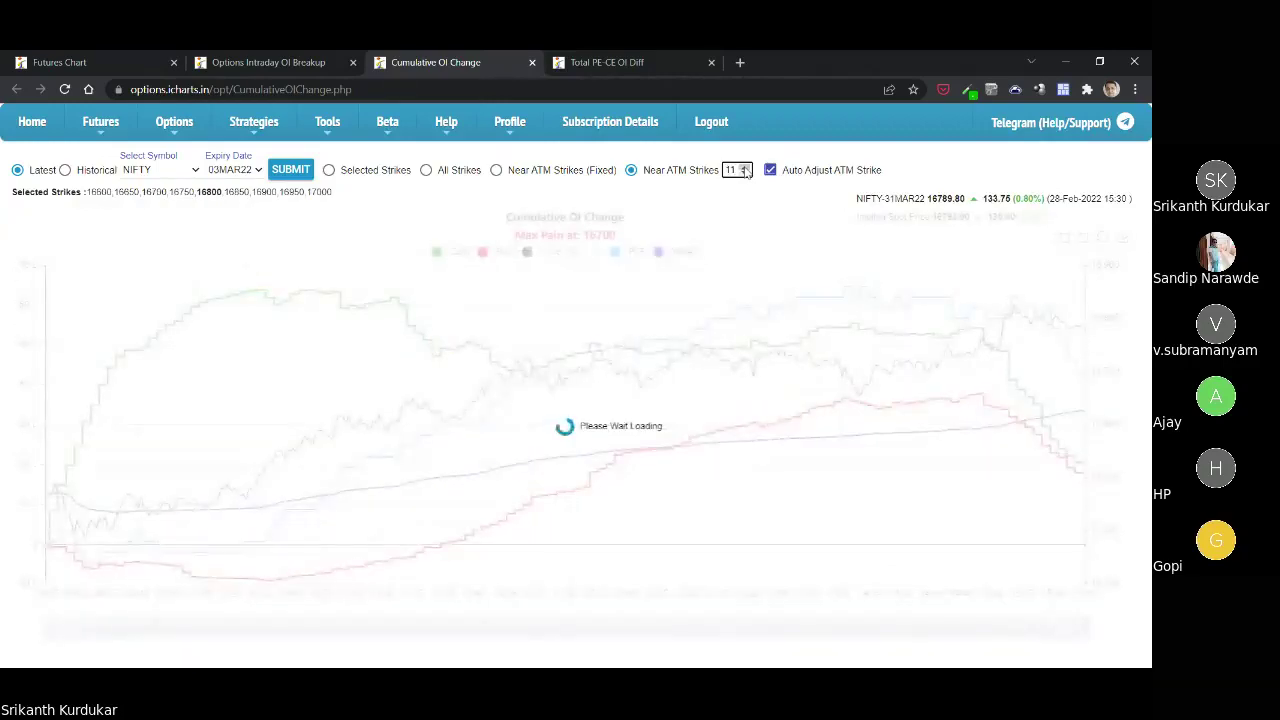
pyautogui.click(744, 168)
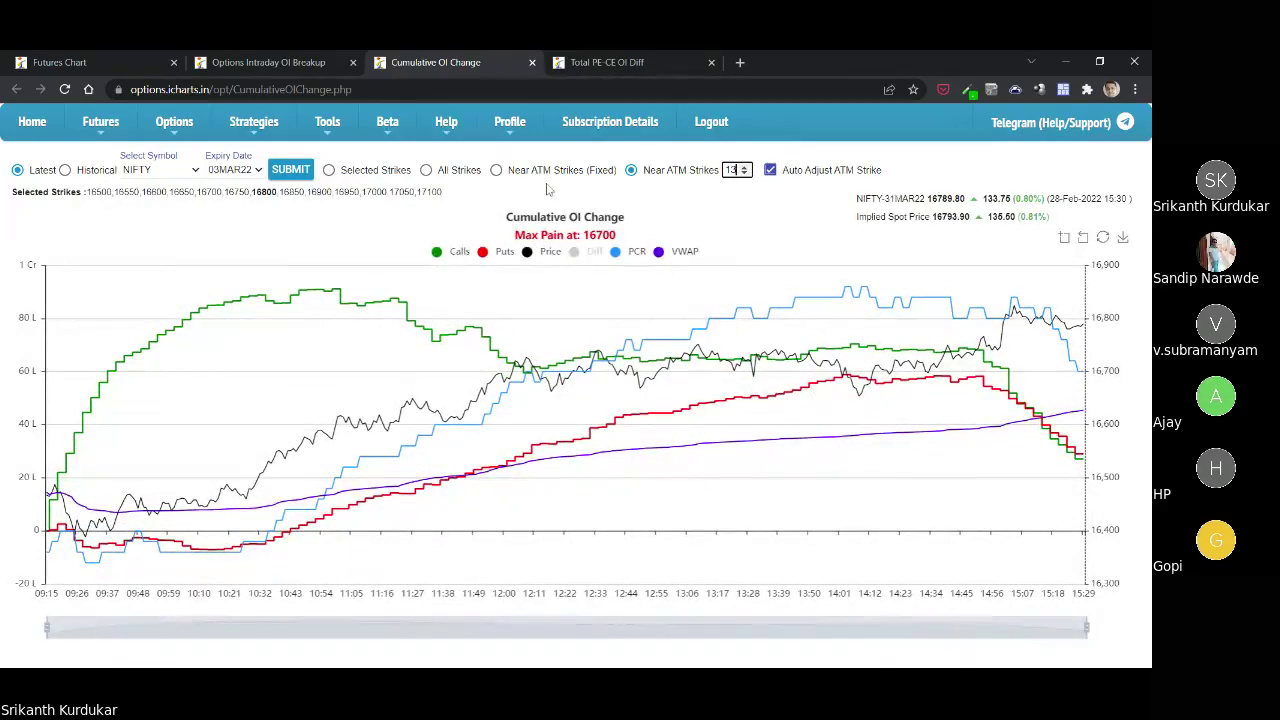
pyautogui.click(744, 174)
pyautogui.click(744, 174)
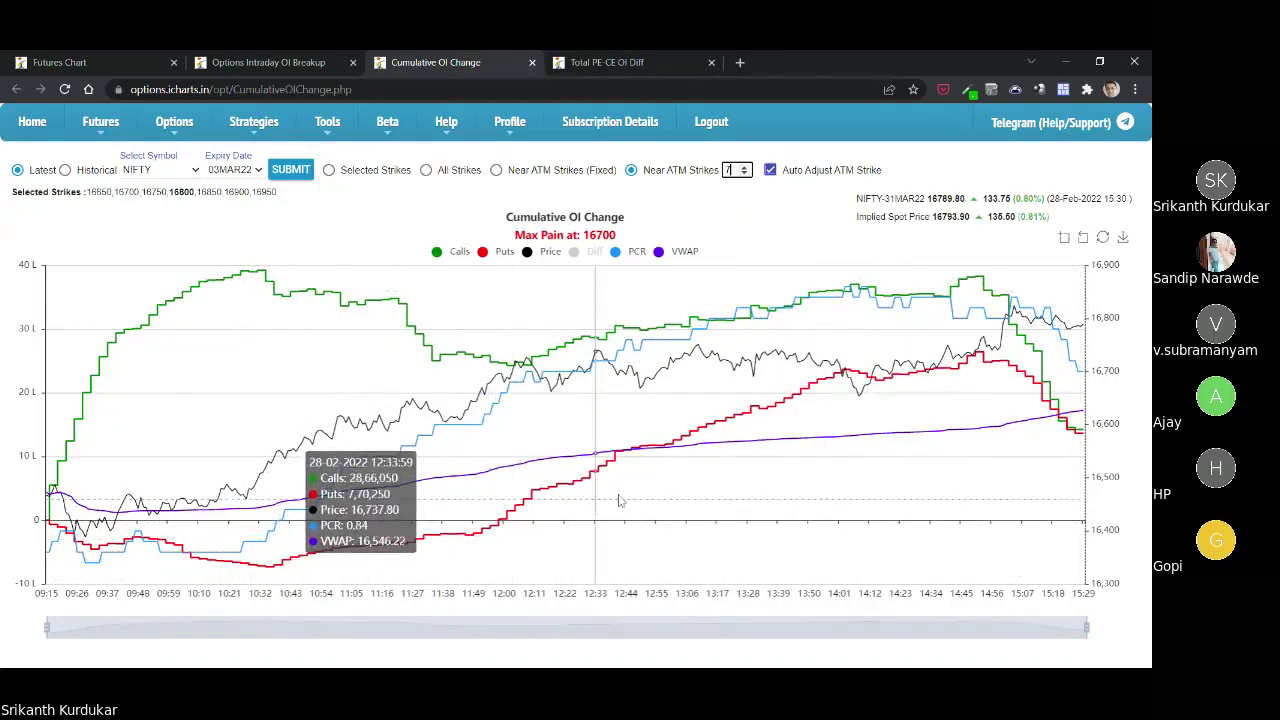
# Show the Diff line with PCR, Calls and Puts hidden, and chart BANKNIFTY for All Strikes.
pyautogui.click(590, 252)
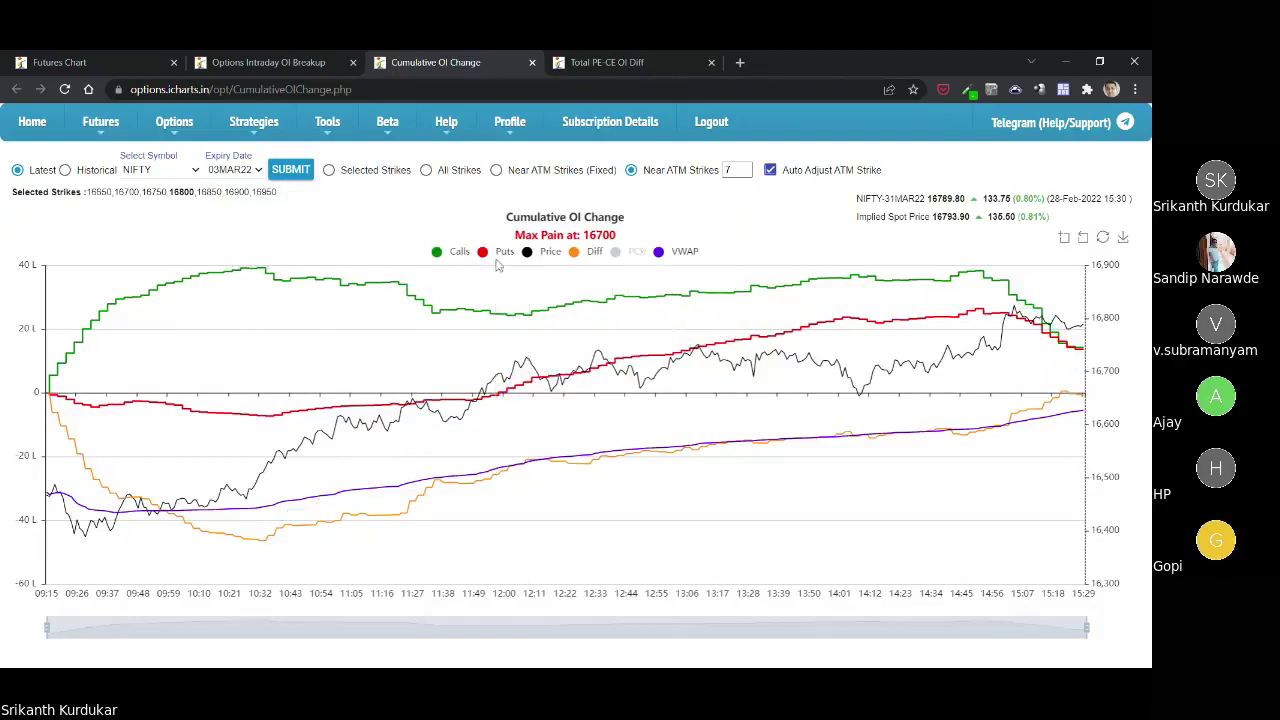
pyautogui.click(457, 254)
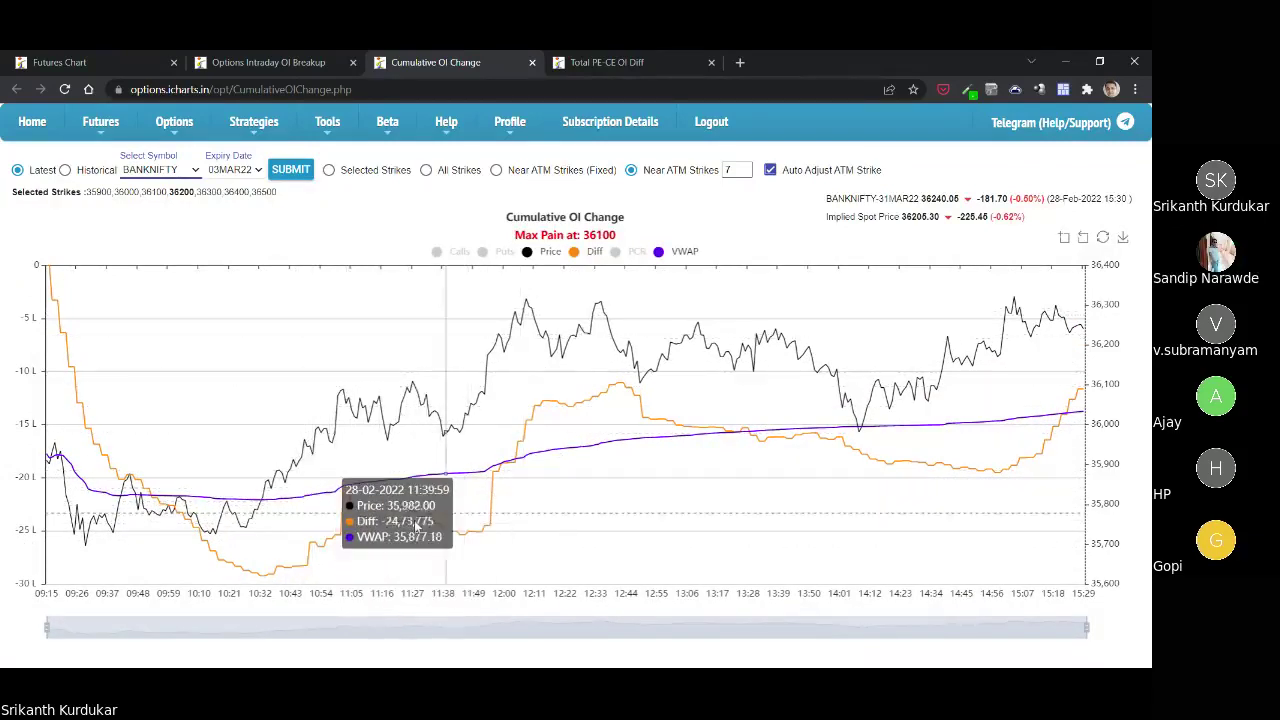
pyautogui.click(427, 170)
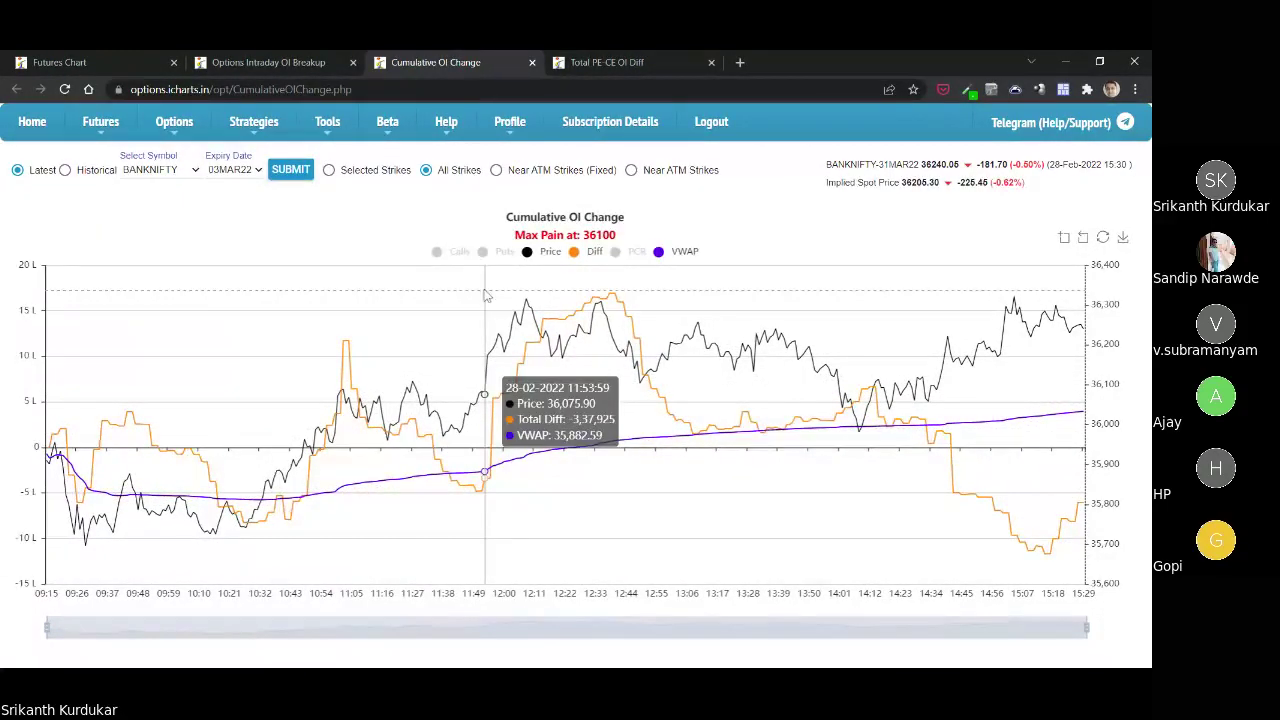
# Show the Calls, Puts and PCR lines again and change the symbol to NIFTY.
pyautogui.click(456, 251)
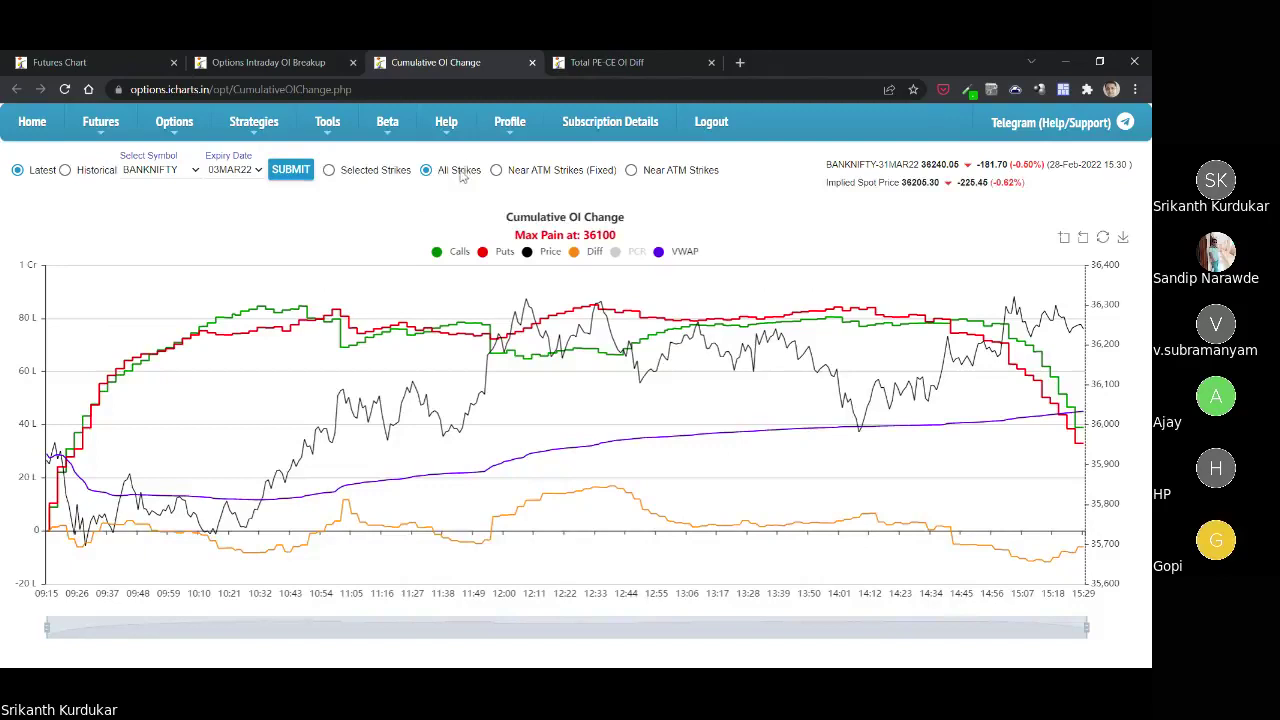
pyautogui.click(620, 253)
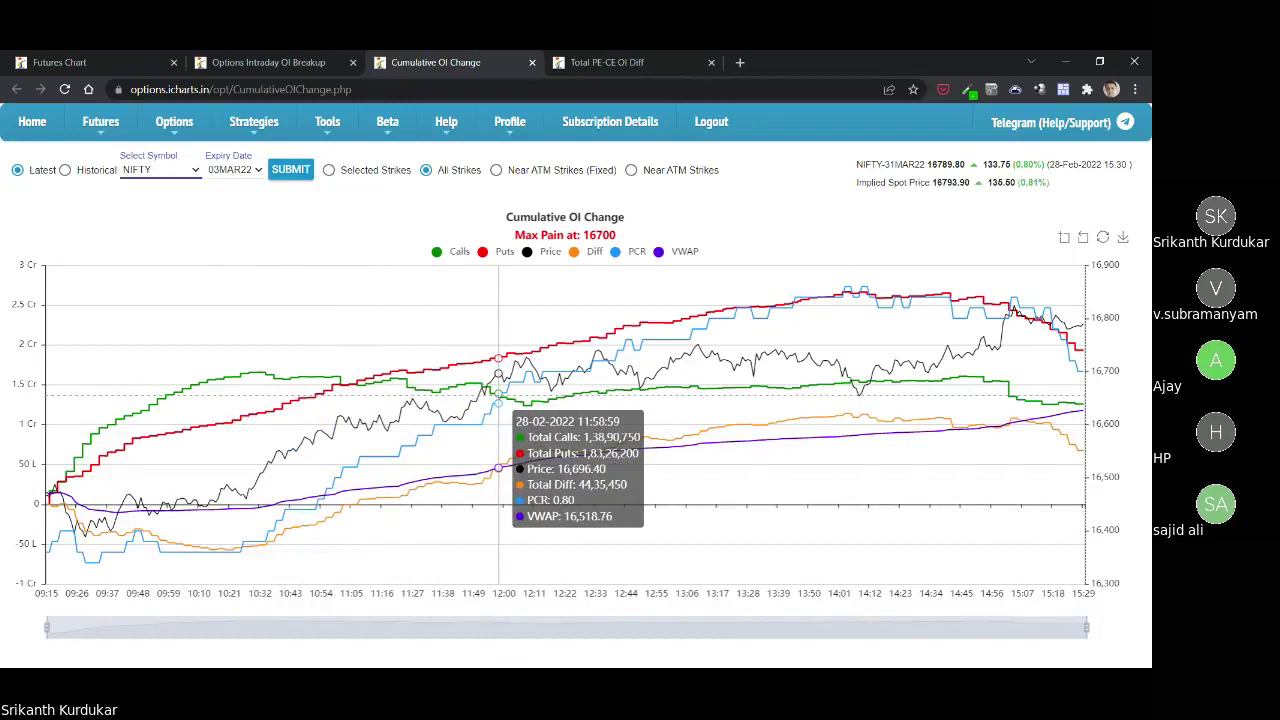
# Hide the NIFTY Calls and Puts lines to compare Diff and PCR with price, and show both lines again.
pyautogui.click(465, 251)
pyautogui.click(505, 254)
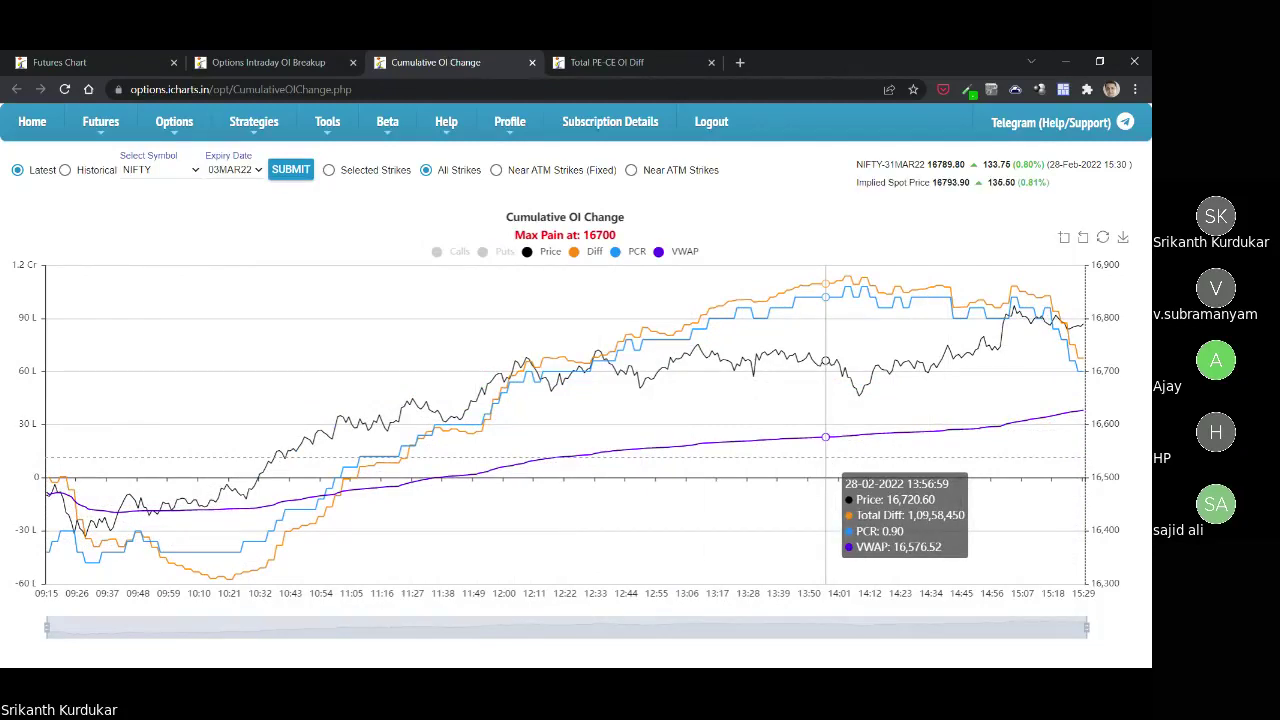
pyautogui.click(457, 253)
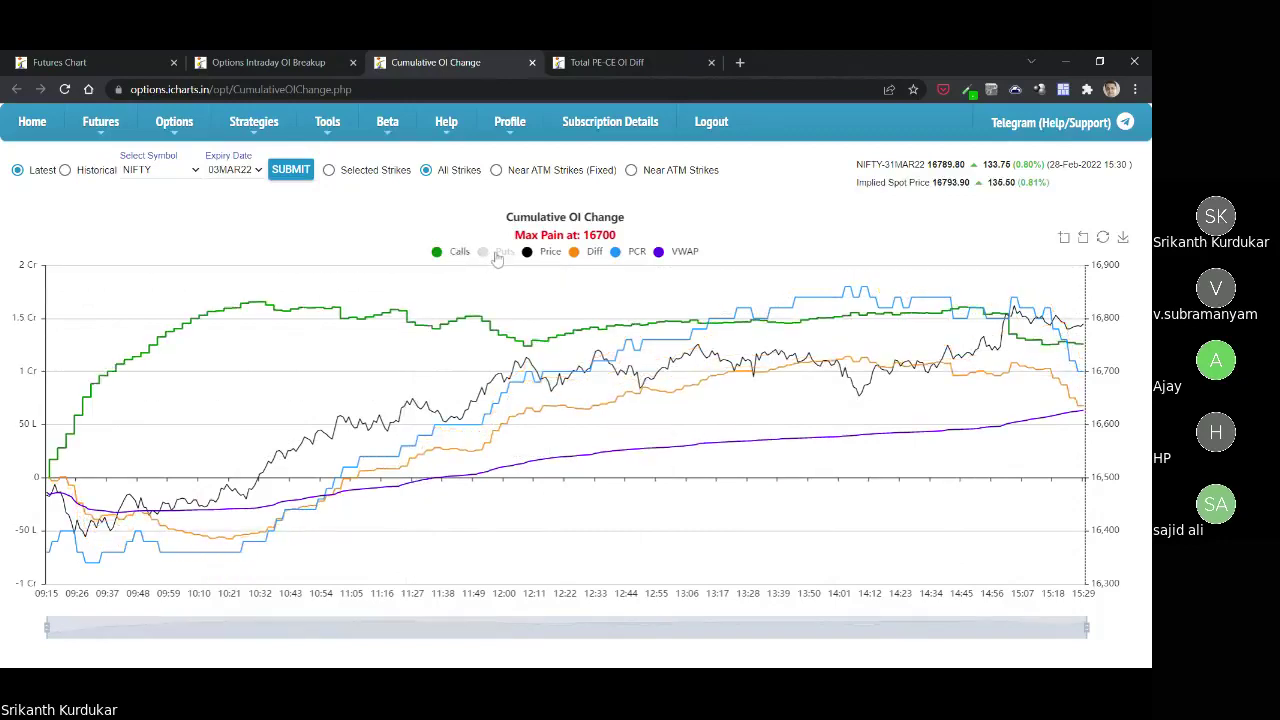
pyautogui.click(497, 256)
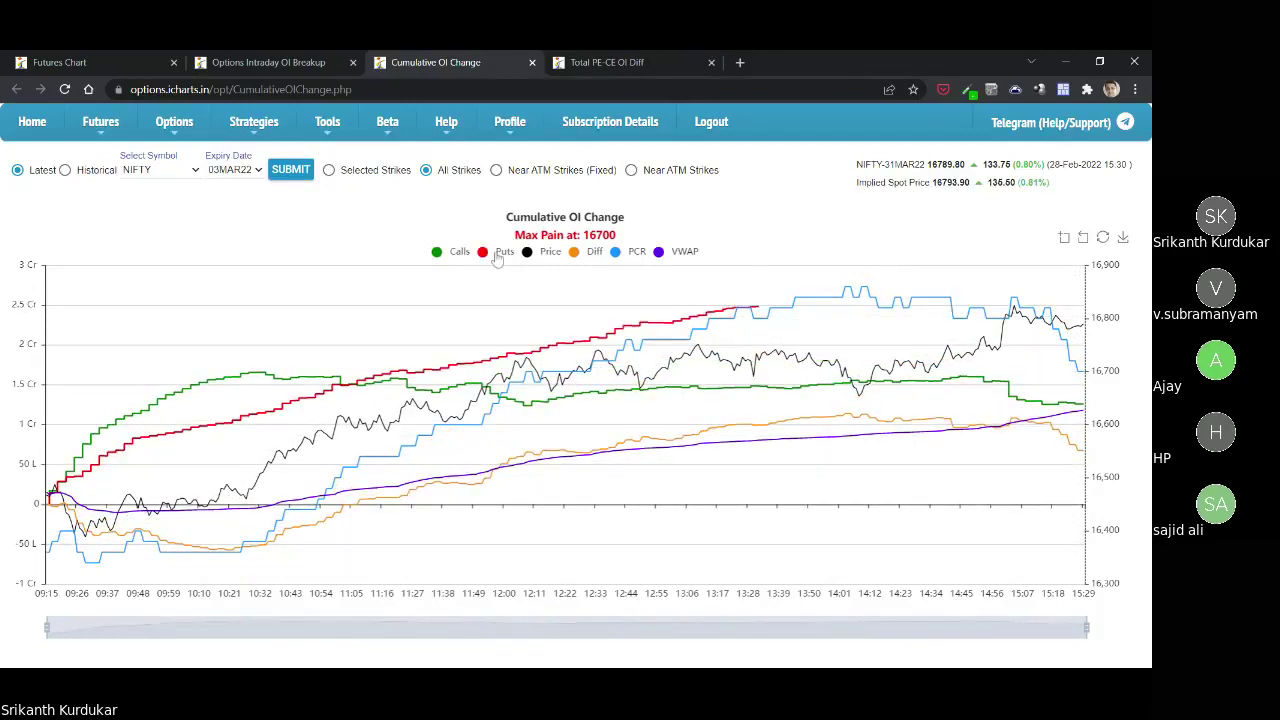
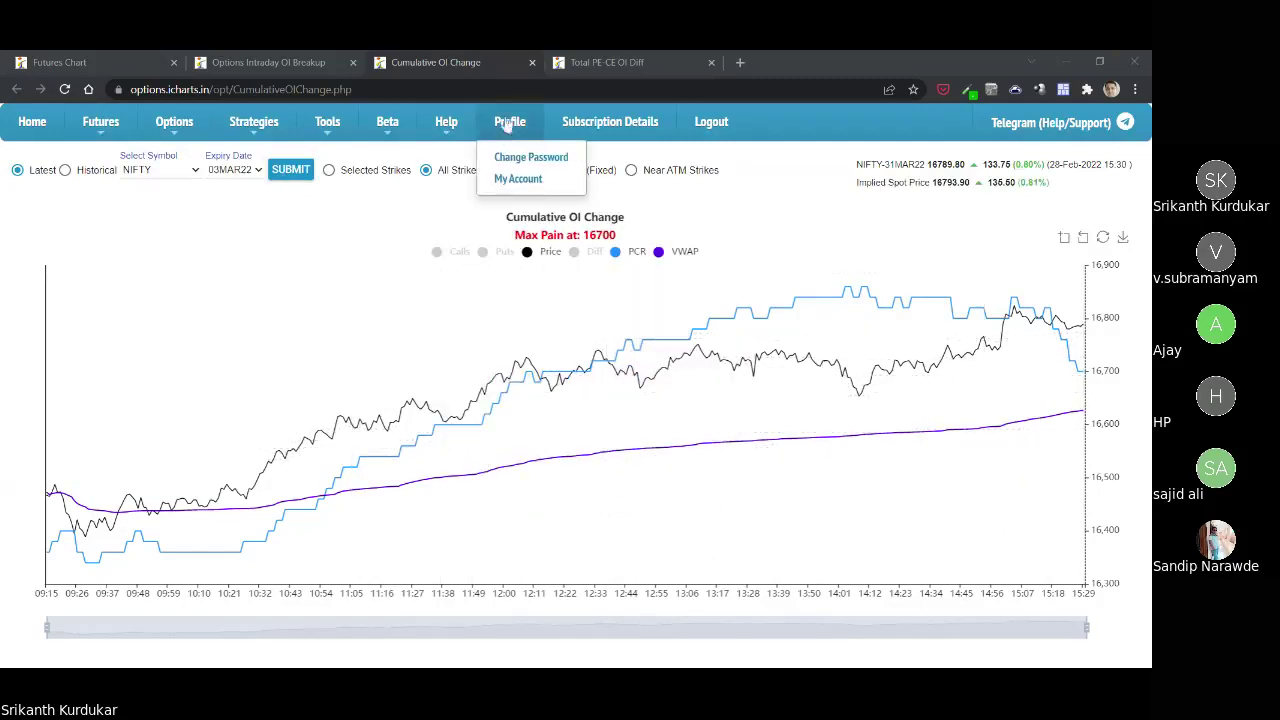
# Close the Cumulative OI Change page and expand the data table on the Total PE-CE OI Diff page.
pyautogui.click(531, 62)
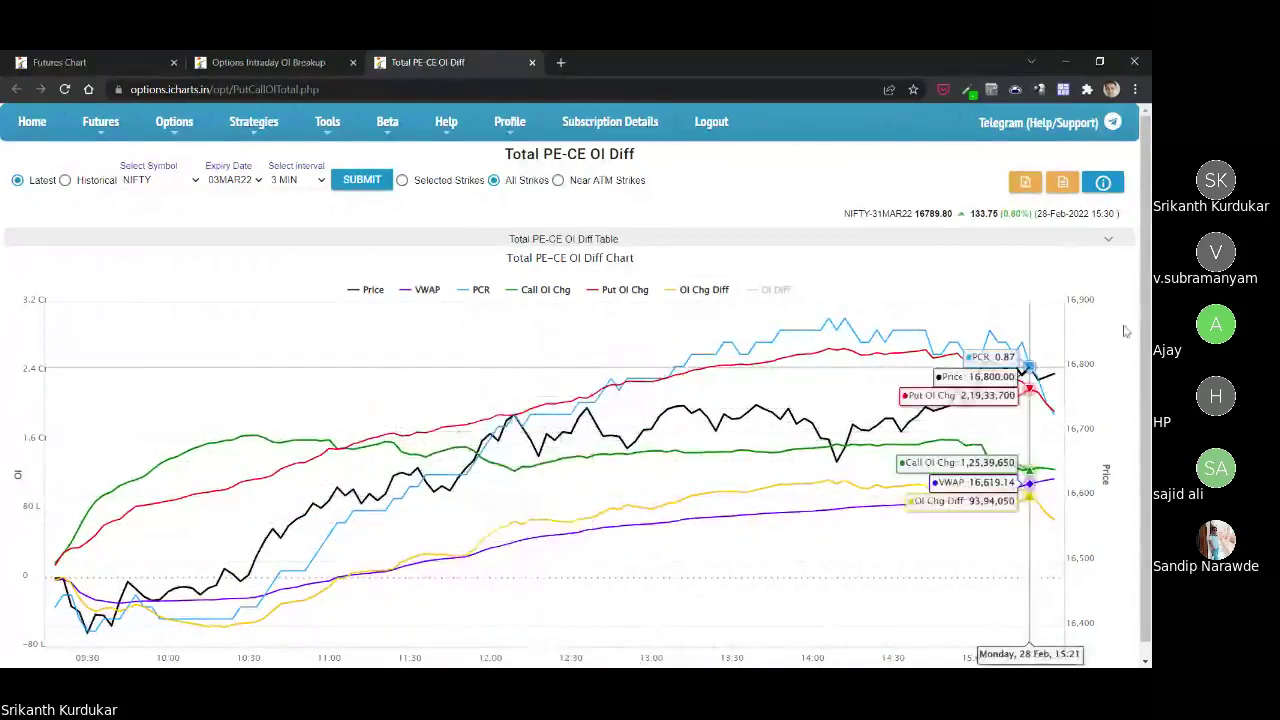
pyautogui.click(1108, 239)
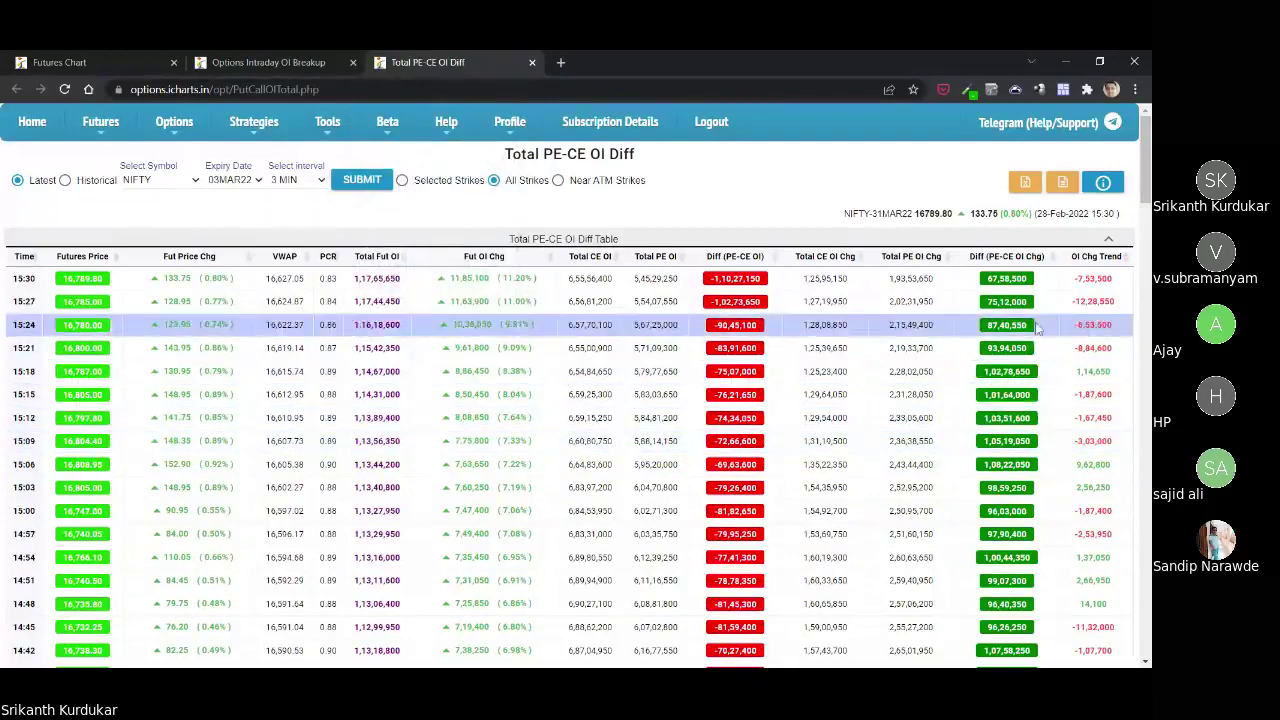
# Examine the NIFTY table's morning rows, comparing the PE-CE OI change difference and OI change trend with the futures price.
pyautogui.scroll(-1, 1000, 505)
pyautogui.scroll(-5, 1000, 505)
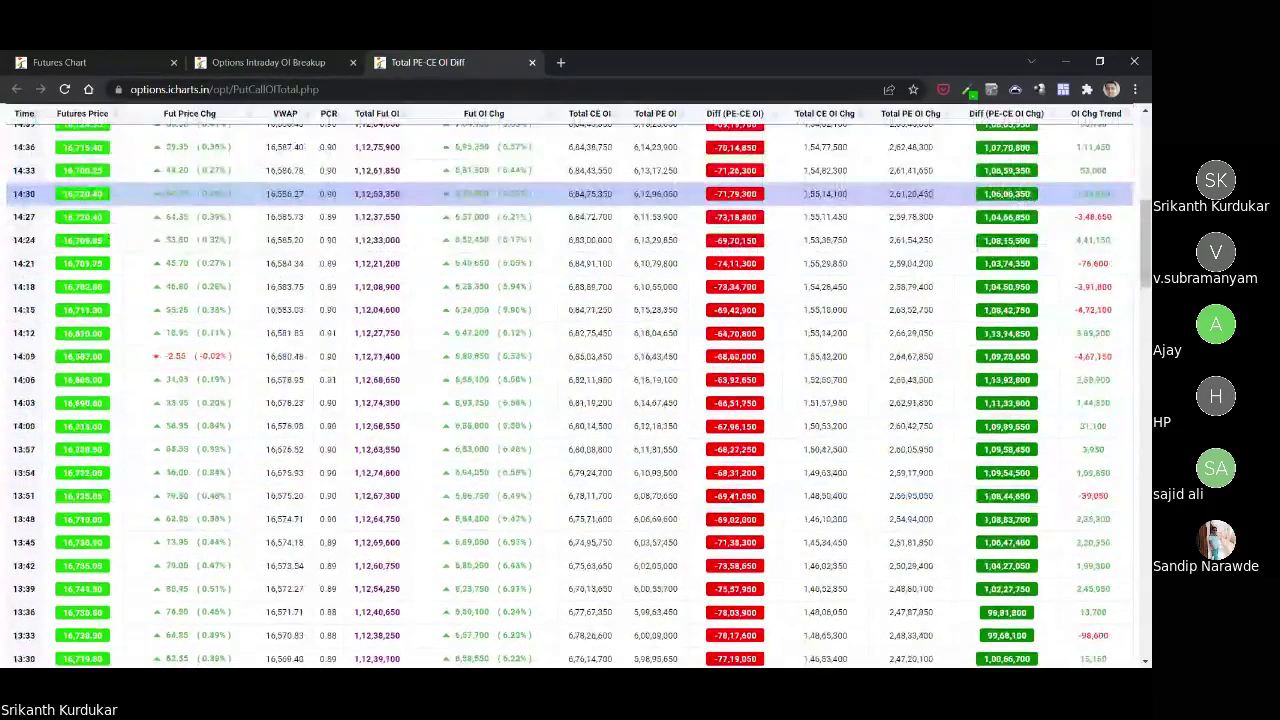
pyautogui.scroll(-18, 1000, 453)
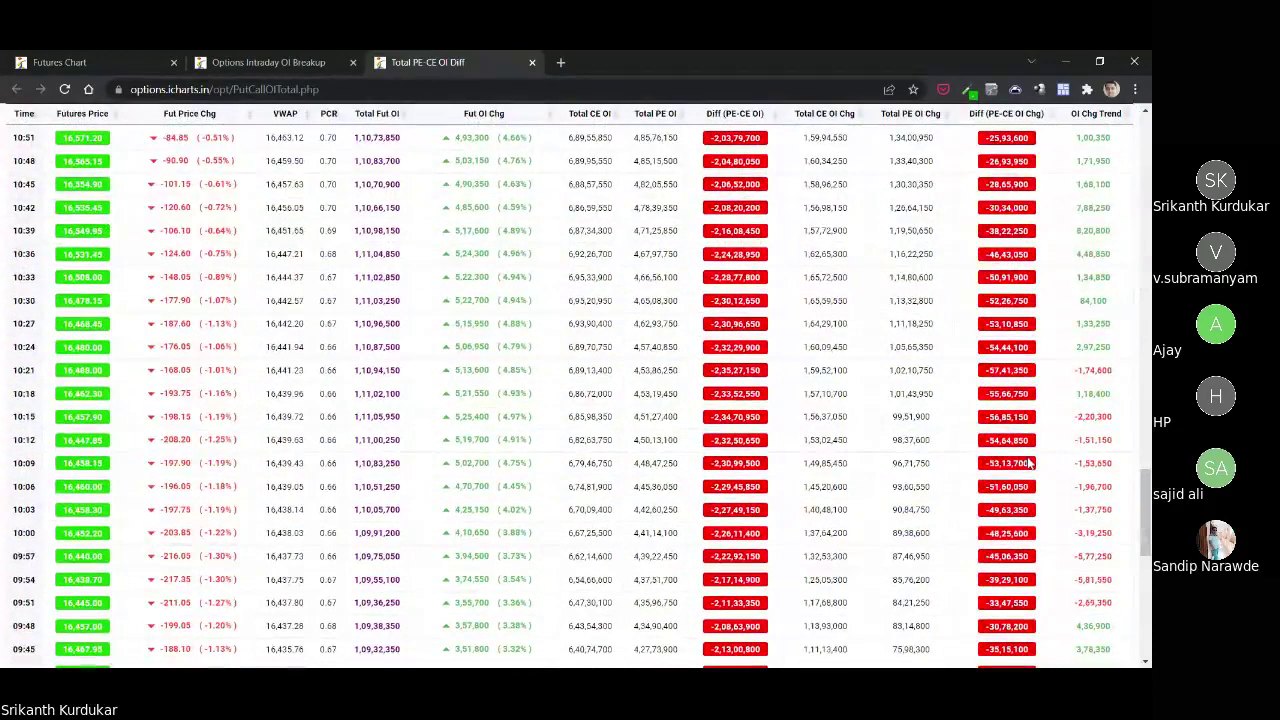
pyautogui.scroll(5, 1000, 465)
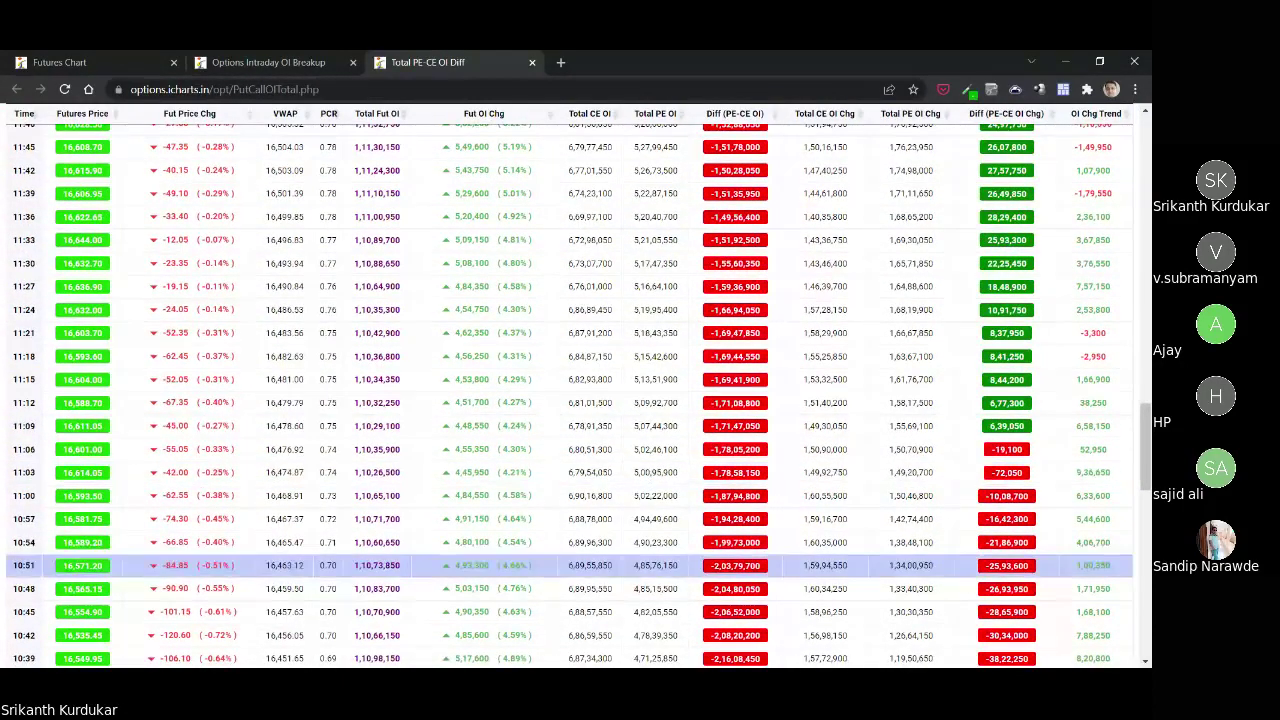
pyautogui.scroll(-2, 1090, 535)
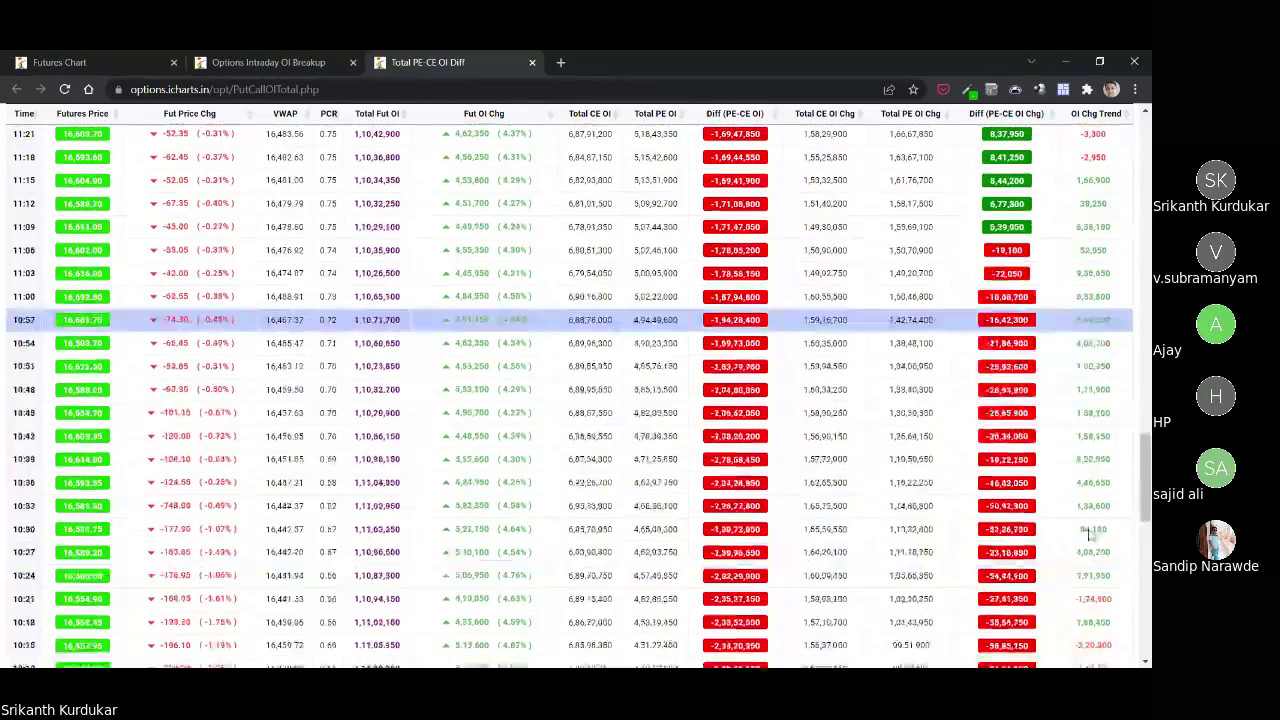
pyautogui.scroll(-1, 1090, 535)
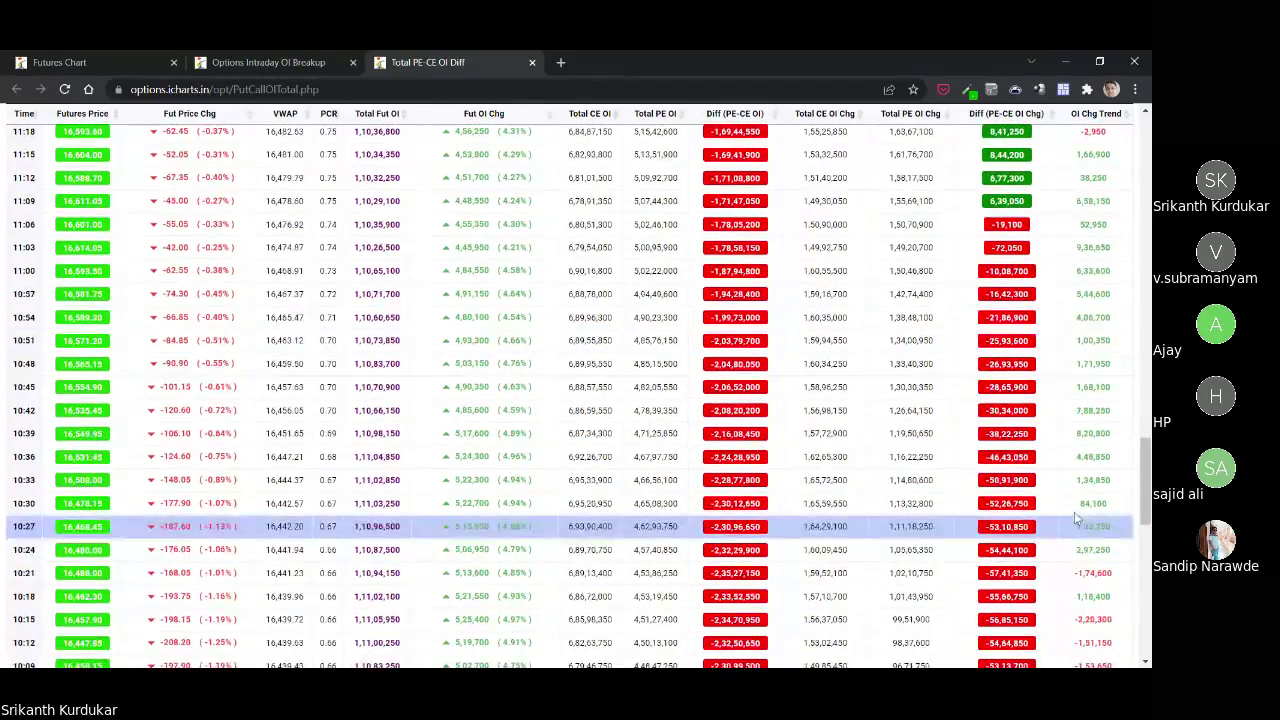
pyautogui.scroll(-2, 1022, 500)
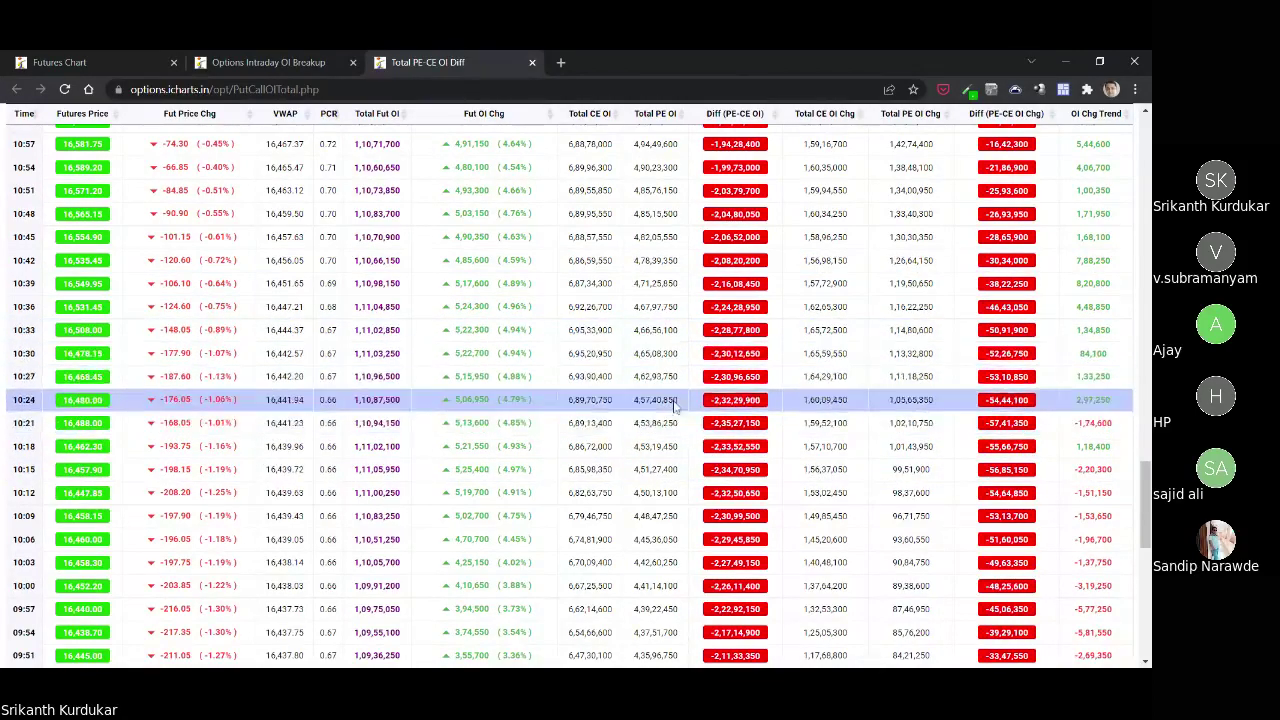
pyautogui.scroll(3, 1010, 495)
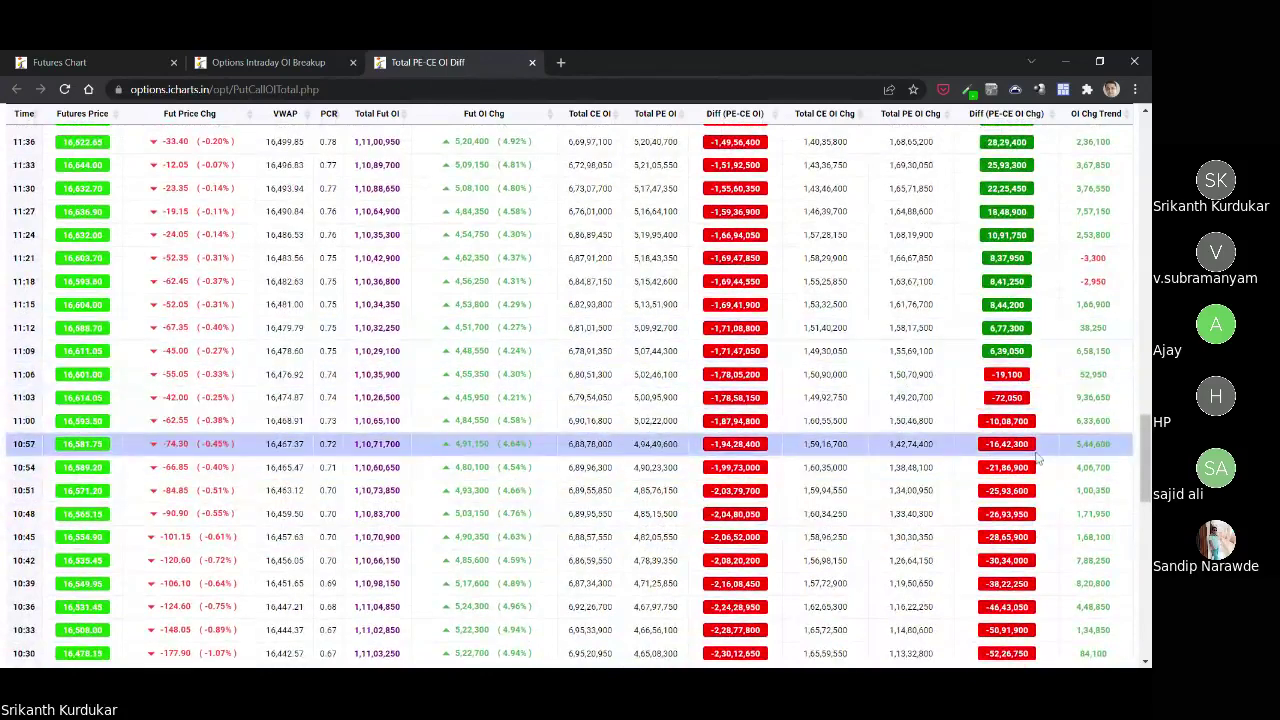
pyautogui.scroll(-2, 1037, 458)
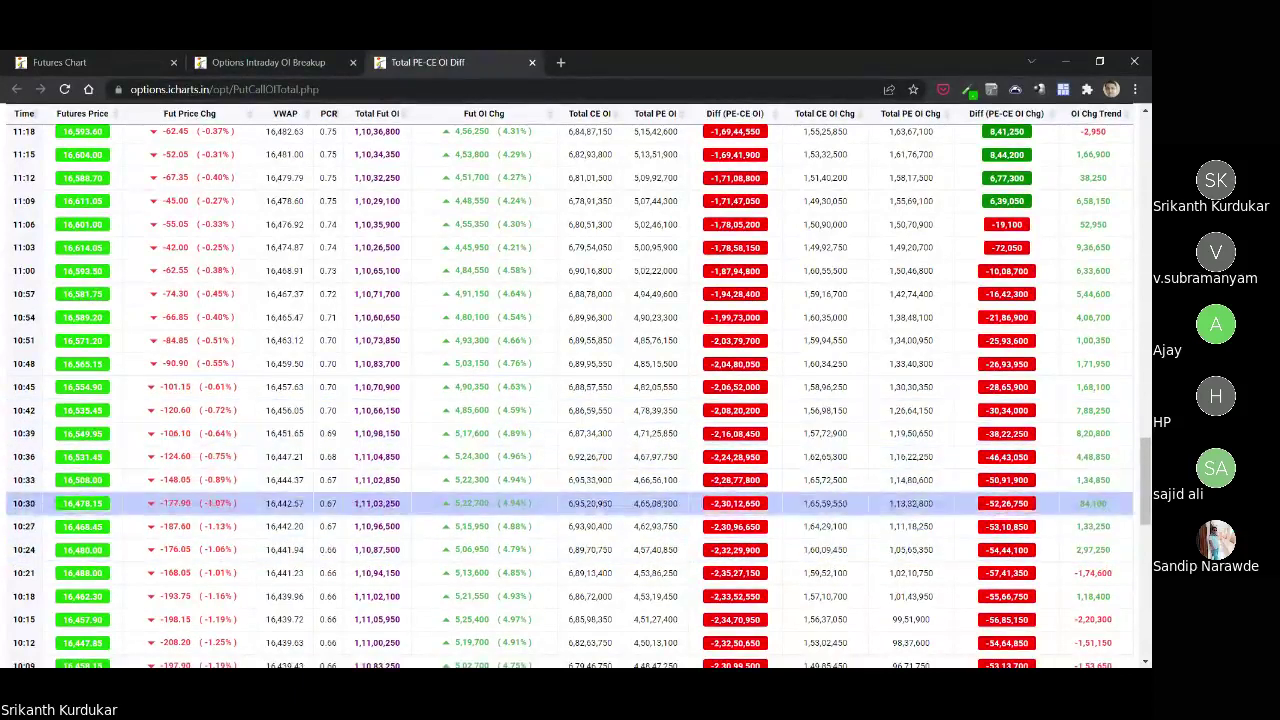
pyautogui.scroll(1, 1068, 530)
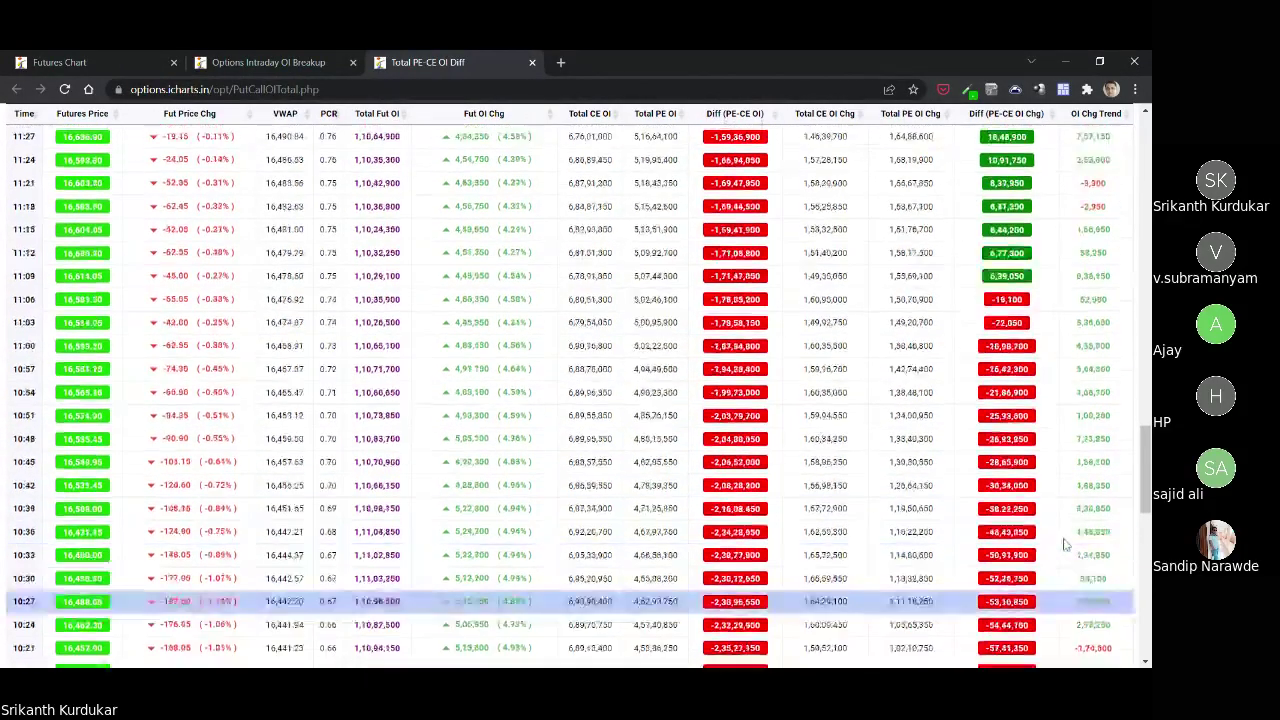
pyautogui.scroll(2, 1077, 446)
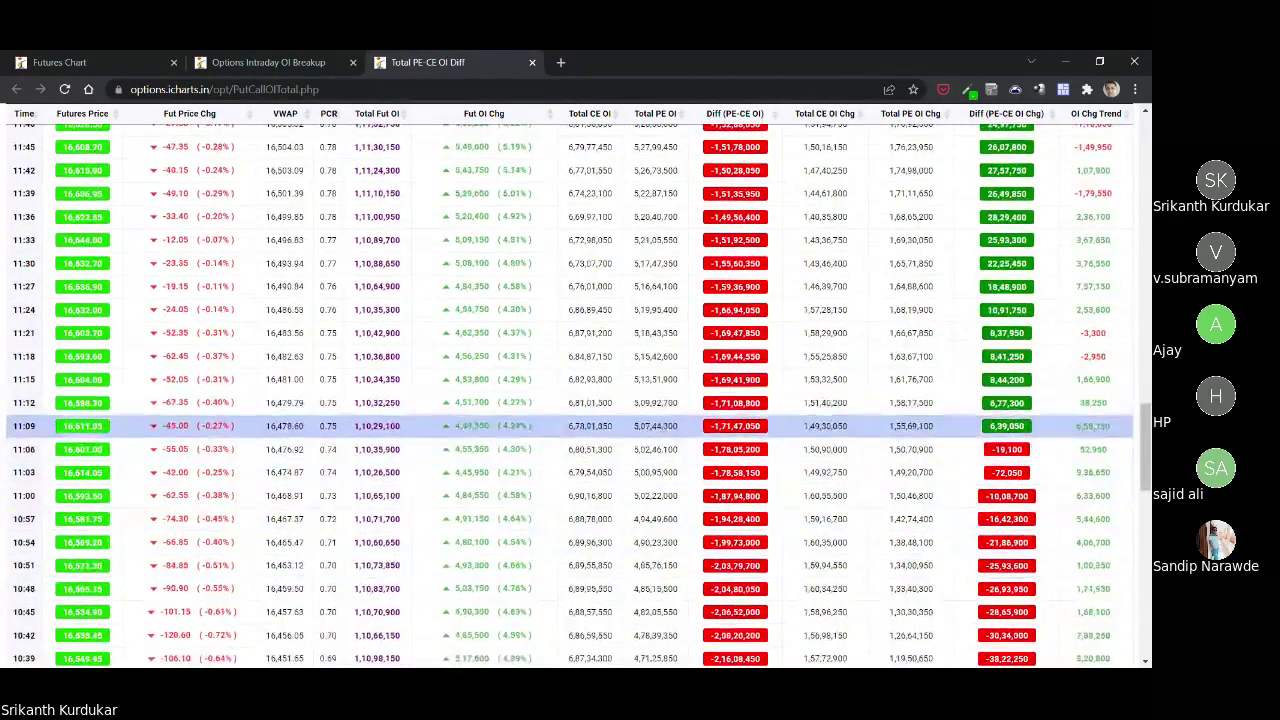
# Collapse the Total PE-CE OI Diff table and view the NIFTY chart of price, VWAP, PCR and OI changes.
pyautogui.scroll(15, 975, 453)
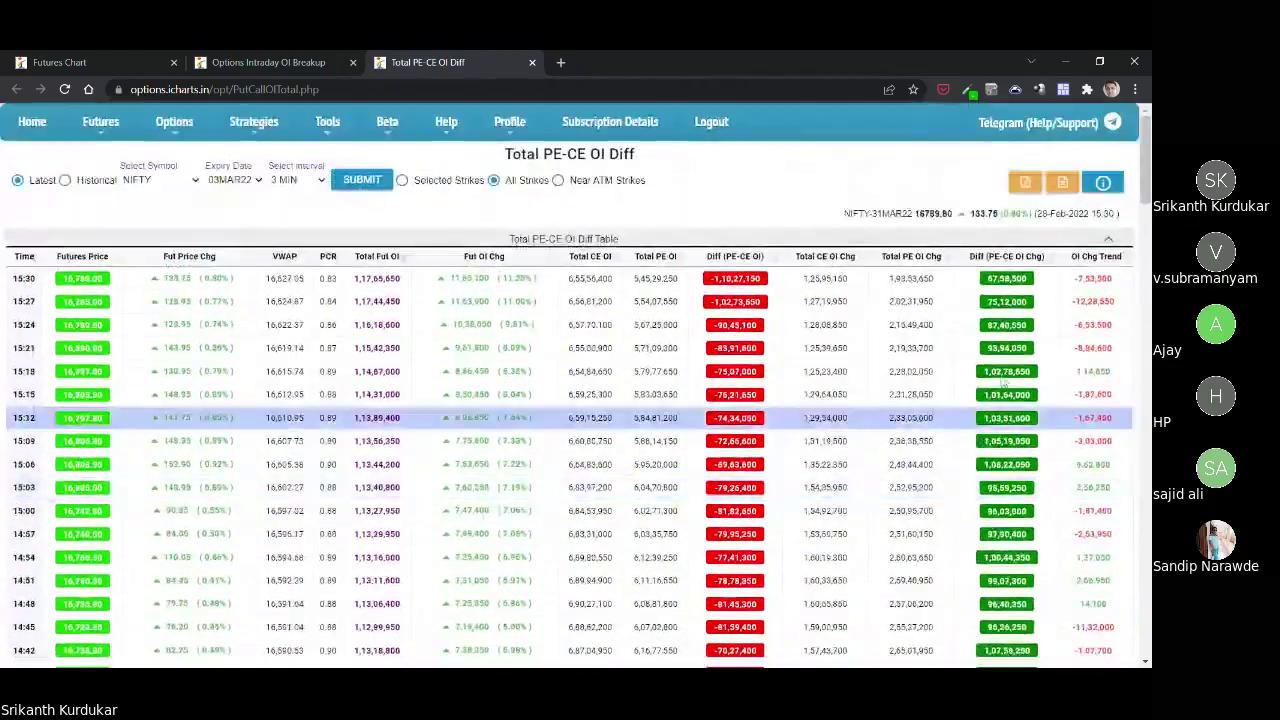
pyautogui.click(1108, 238)
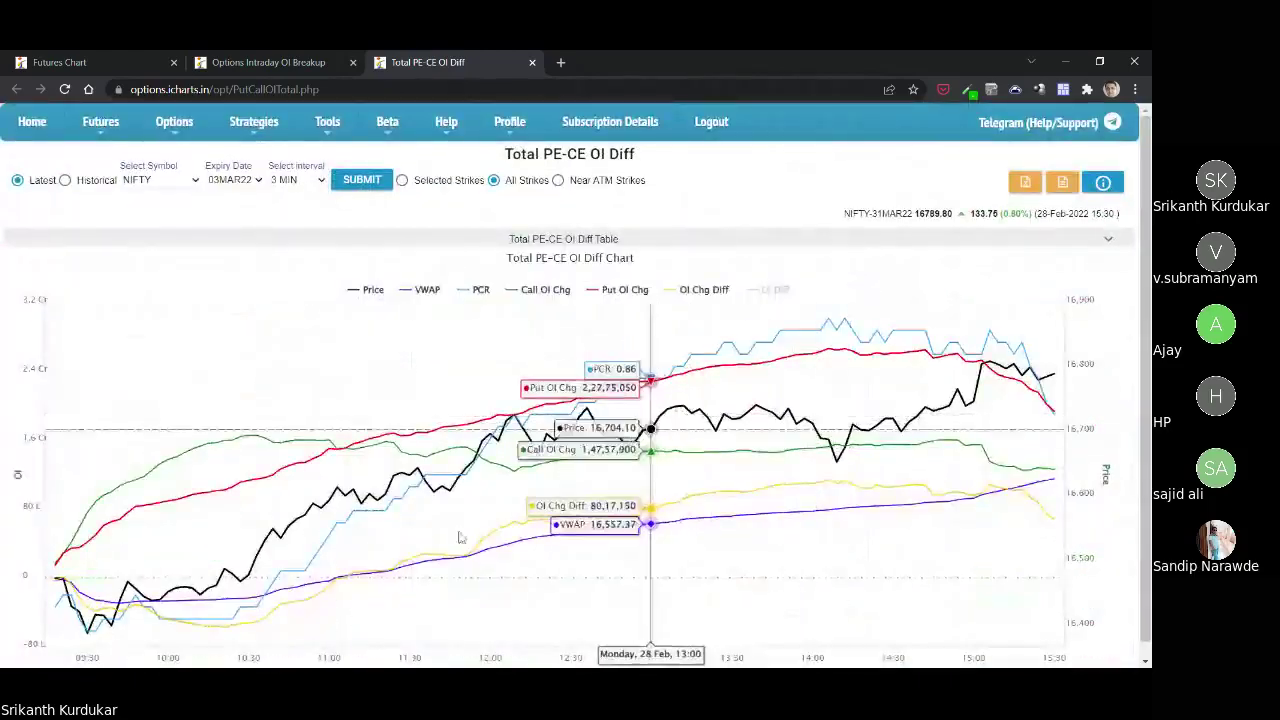
pyautogui.scroll(-1, 591, 507)
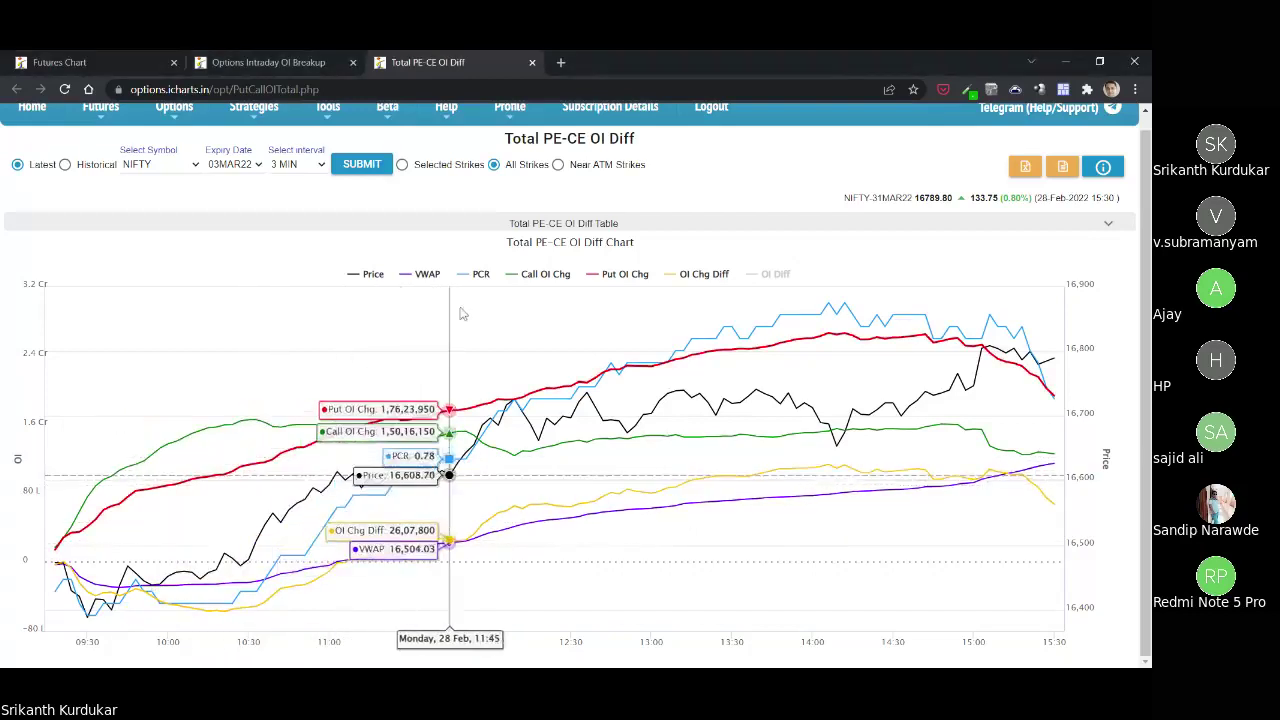
# Expand the Total PE-CE OI Diff table again and examine the full day's rows, from the latest to the market open.
pyautogui.click(1108, 225)
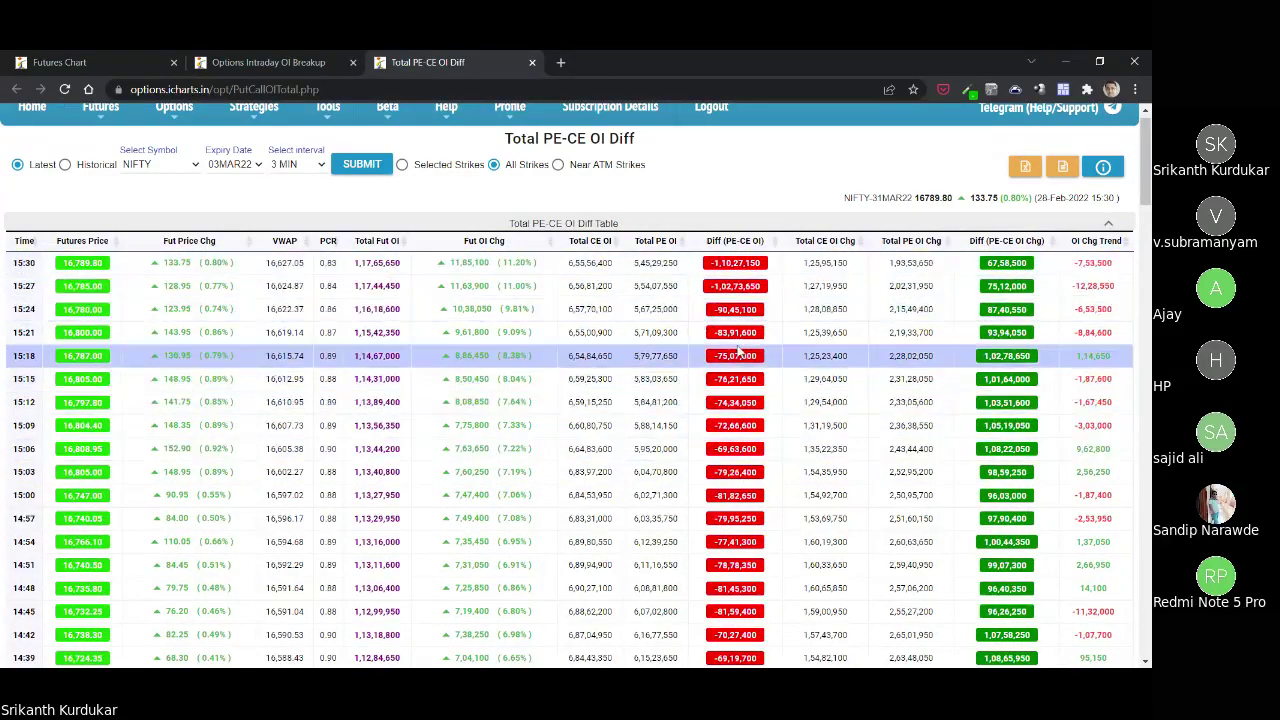
pyautogui.scroll(-15, 738, 352)
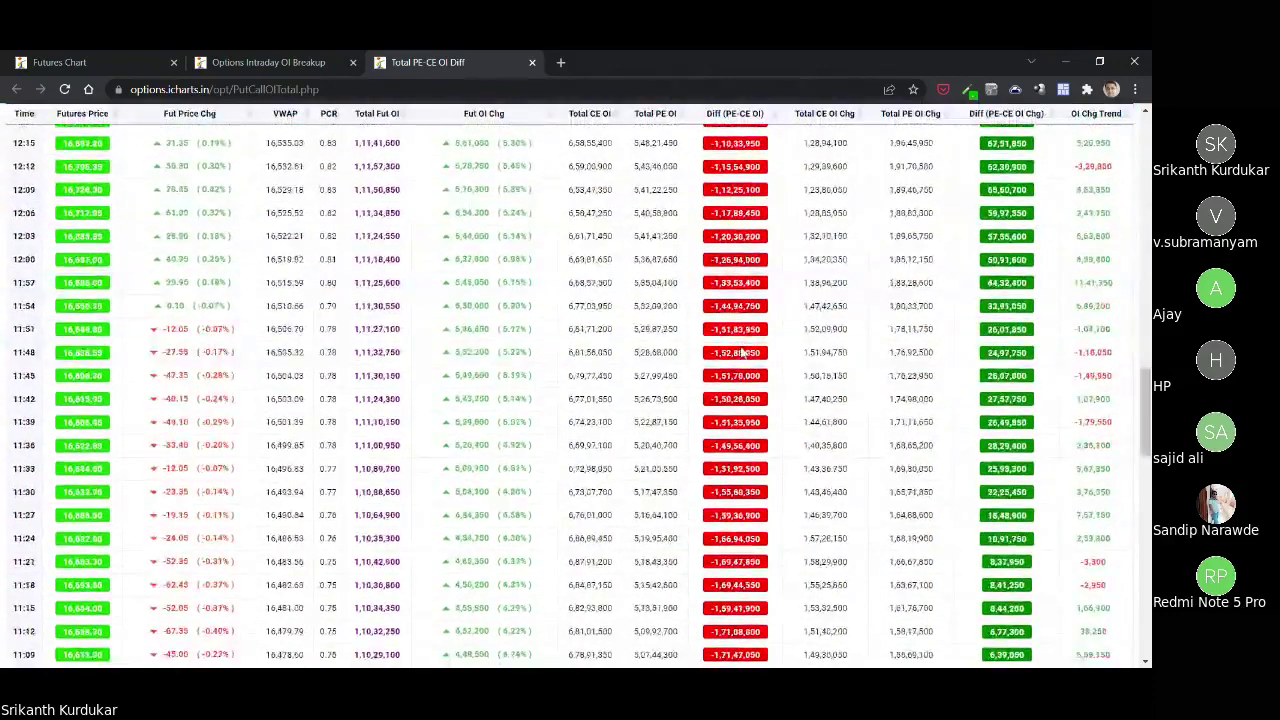
pyautogui.scroll(15, 742, 352)
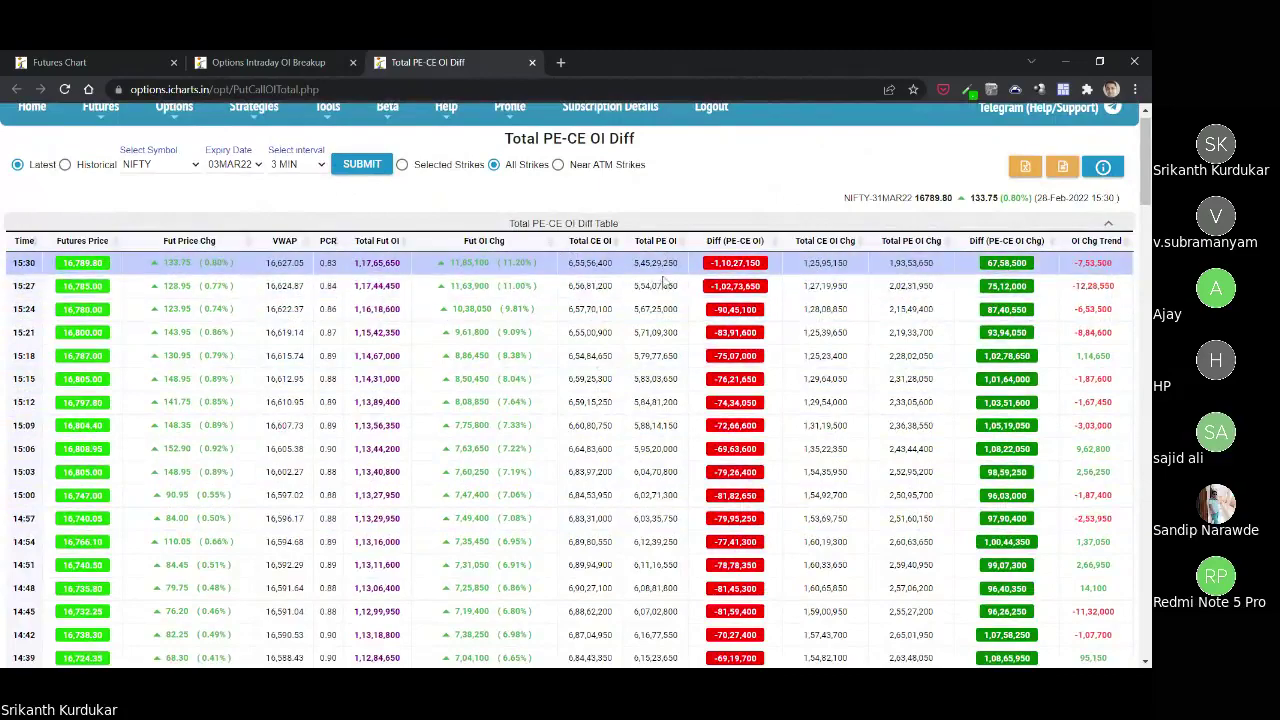
pyautogui.scroll(-20, 657, 287)
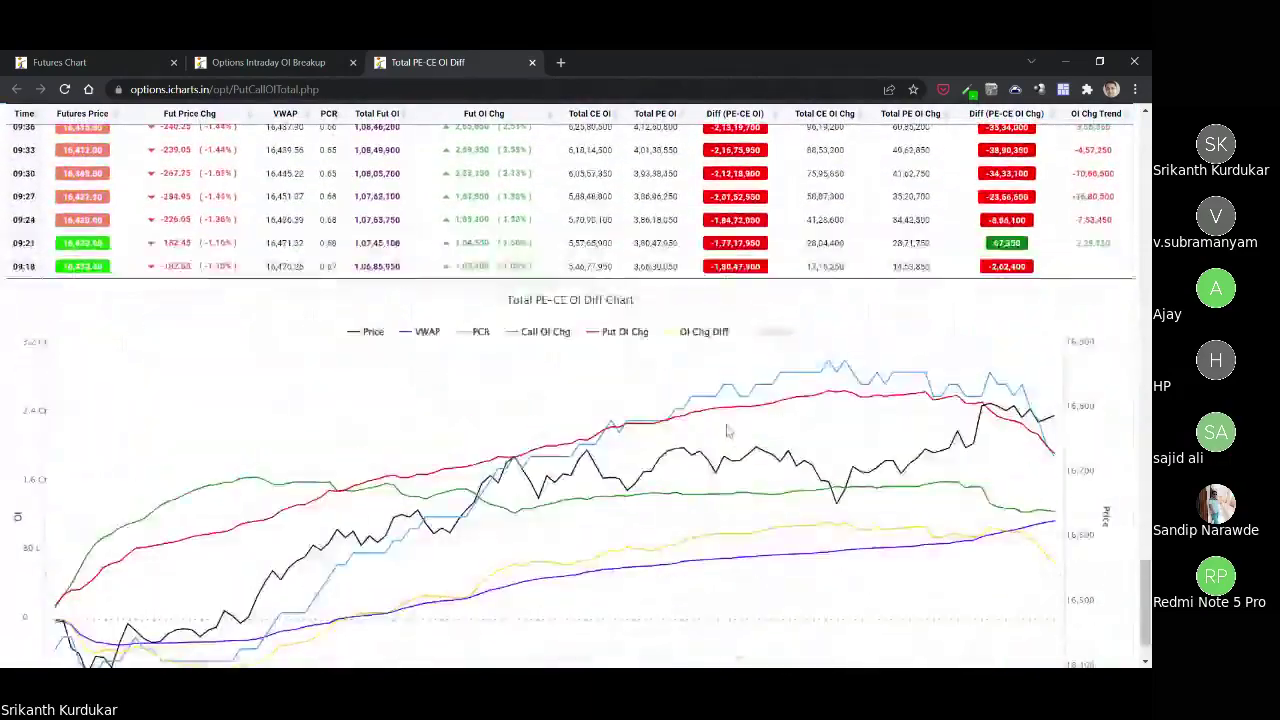
pyautogui.scroll(20, 727, 432)
pyautogui.scroll(7, 740, 365)
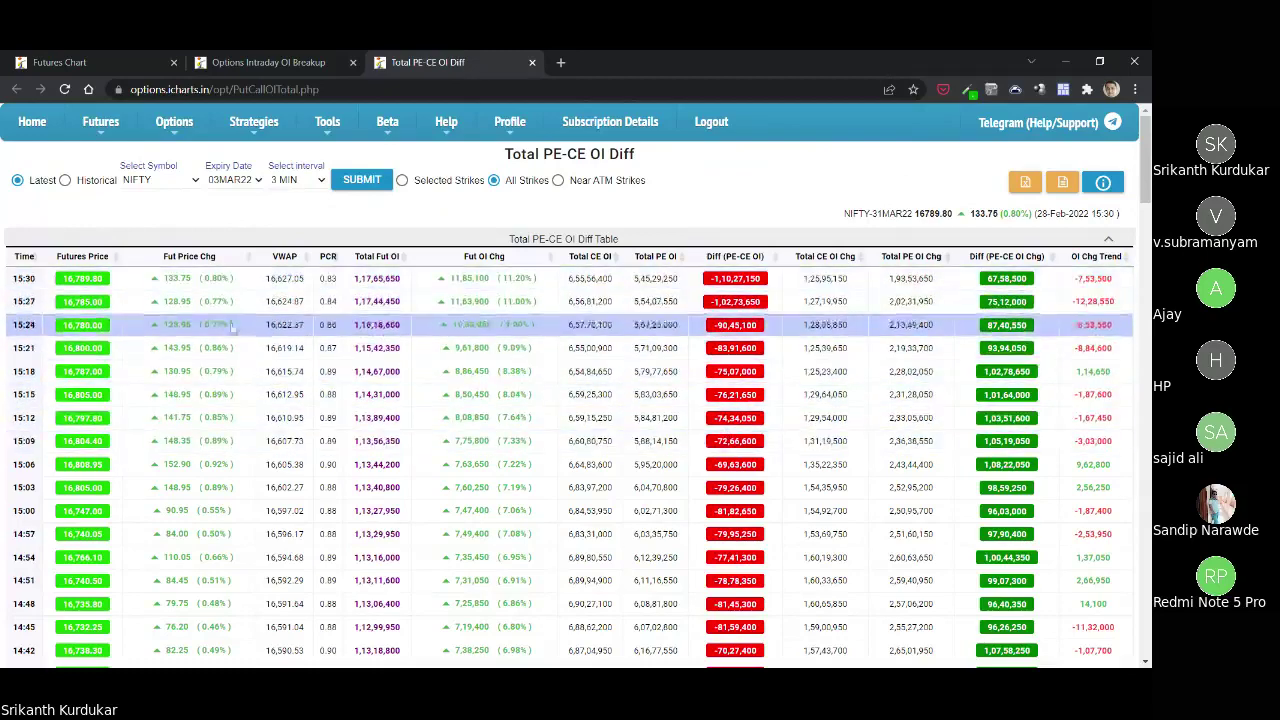
pyautogui.scroll(-3, 85, 452)
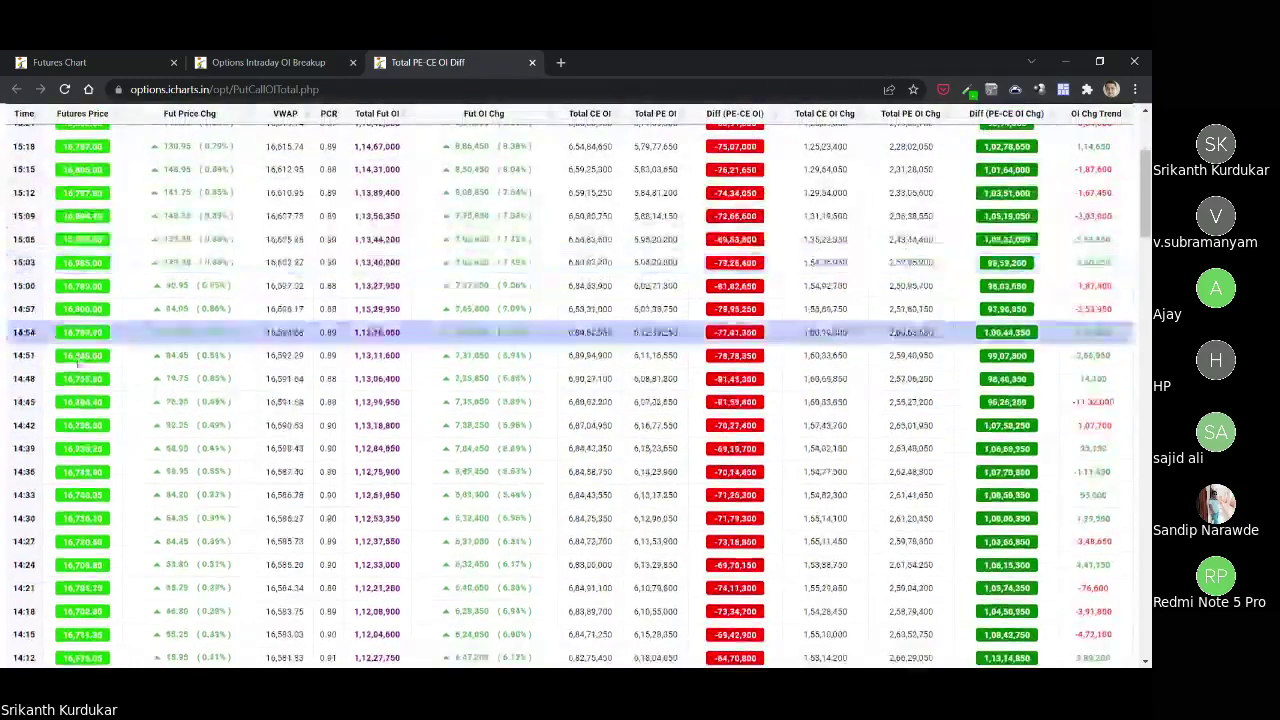
pyautogui.scroll(3, 85, 452)
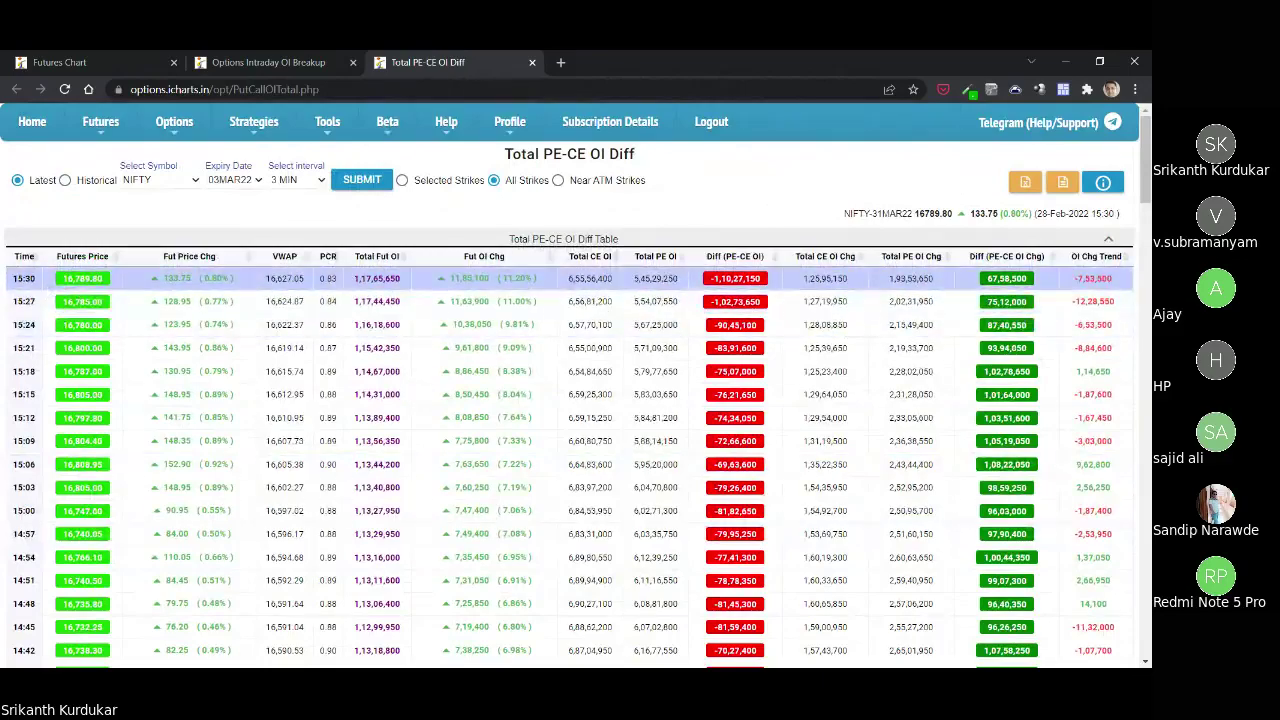
pyautogui.scroll(-20, 576, 400)
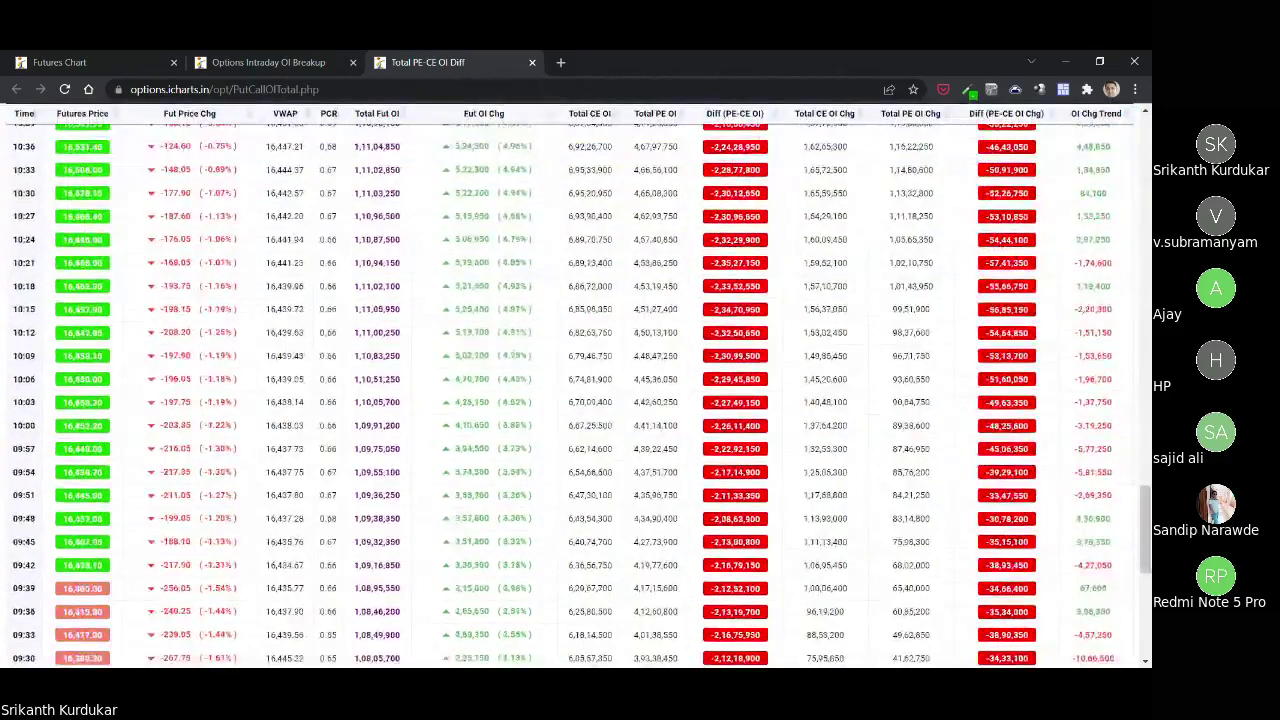
pyautogui.scroll(-5, 576, 400)
pyautogui.scroll(2, 576, 380)
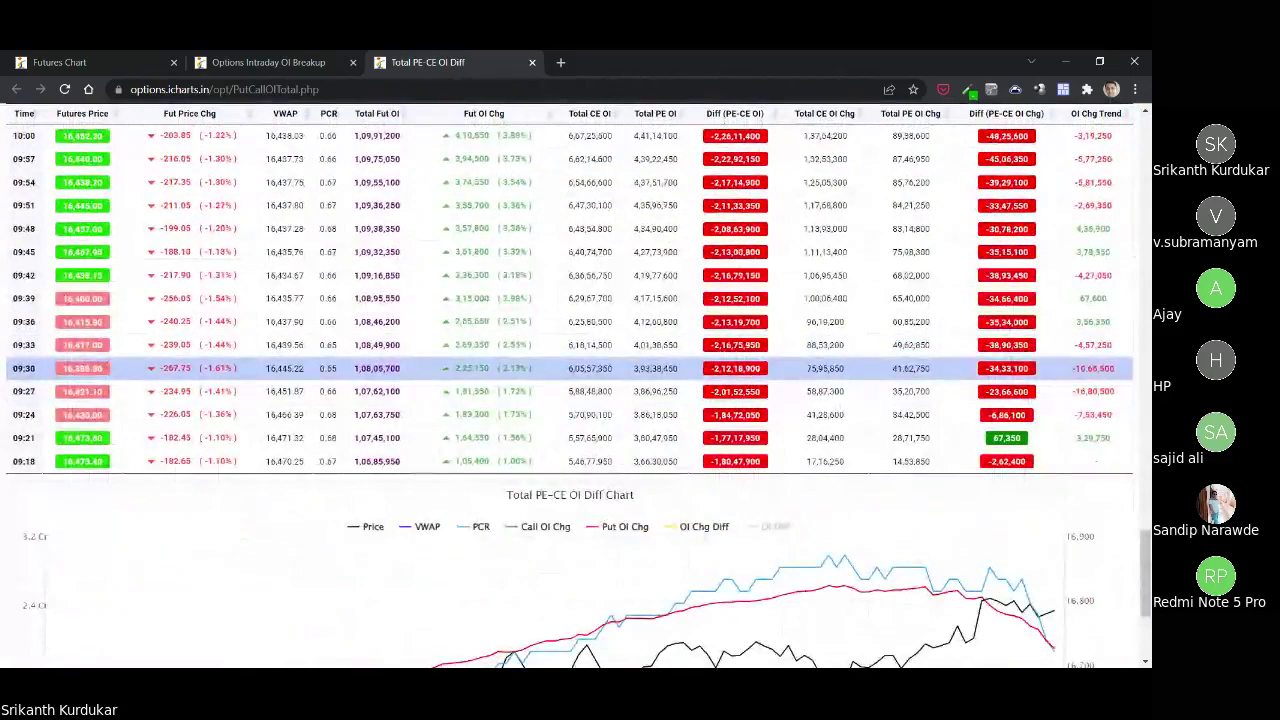
pyautogui.scroll(15, 283, 408)
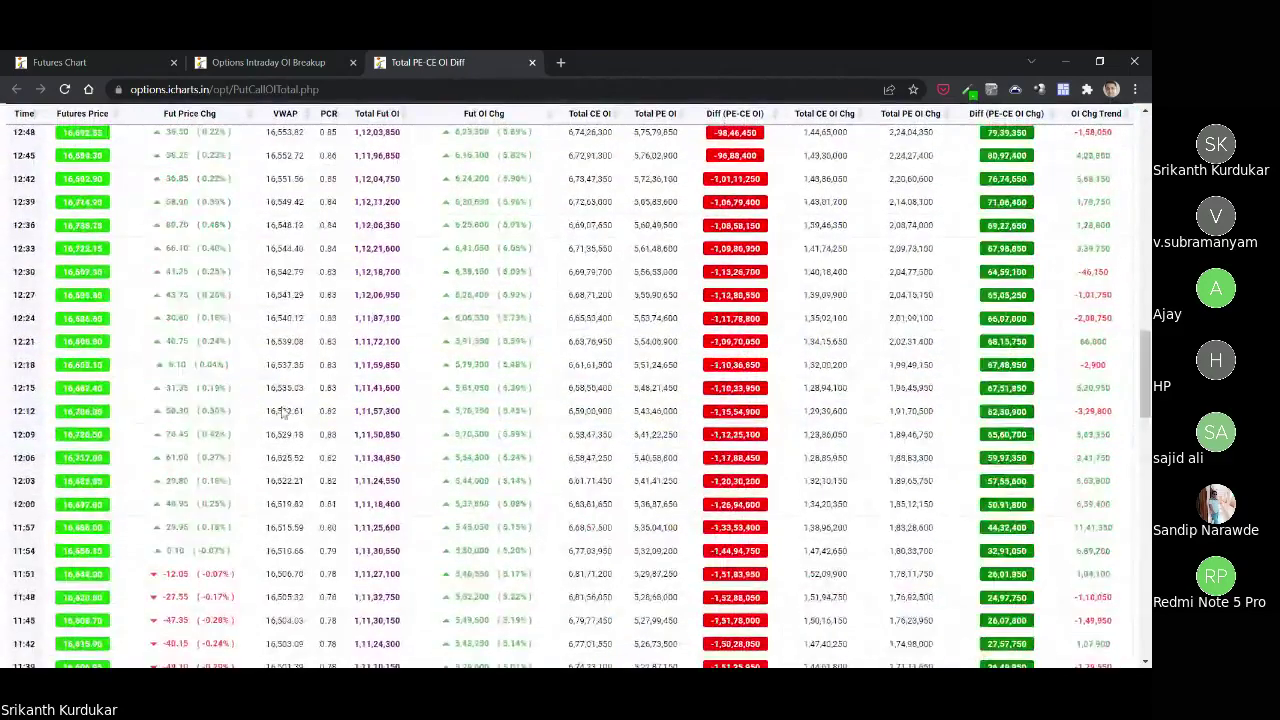
pyautogui.scroll(15, 283, 408)
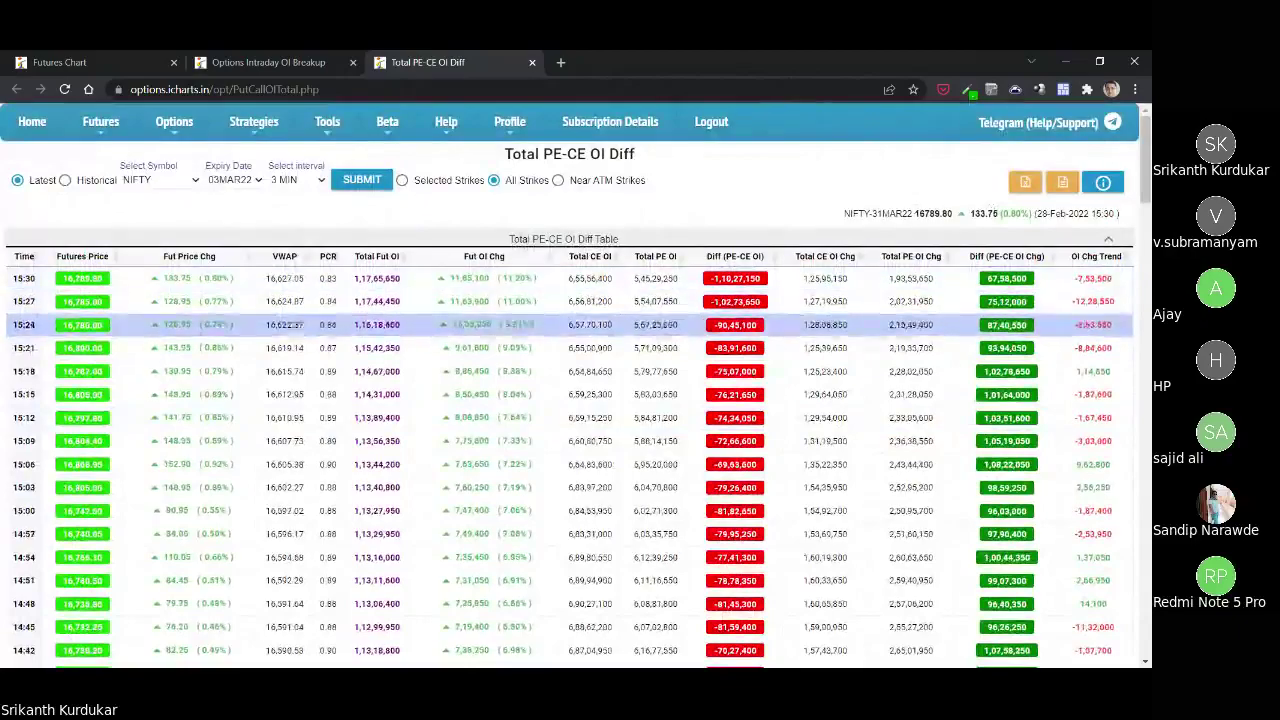
pyautogui.scroll(-5, 520, 458)
pyautogui.scroll(5, 520, 458)
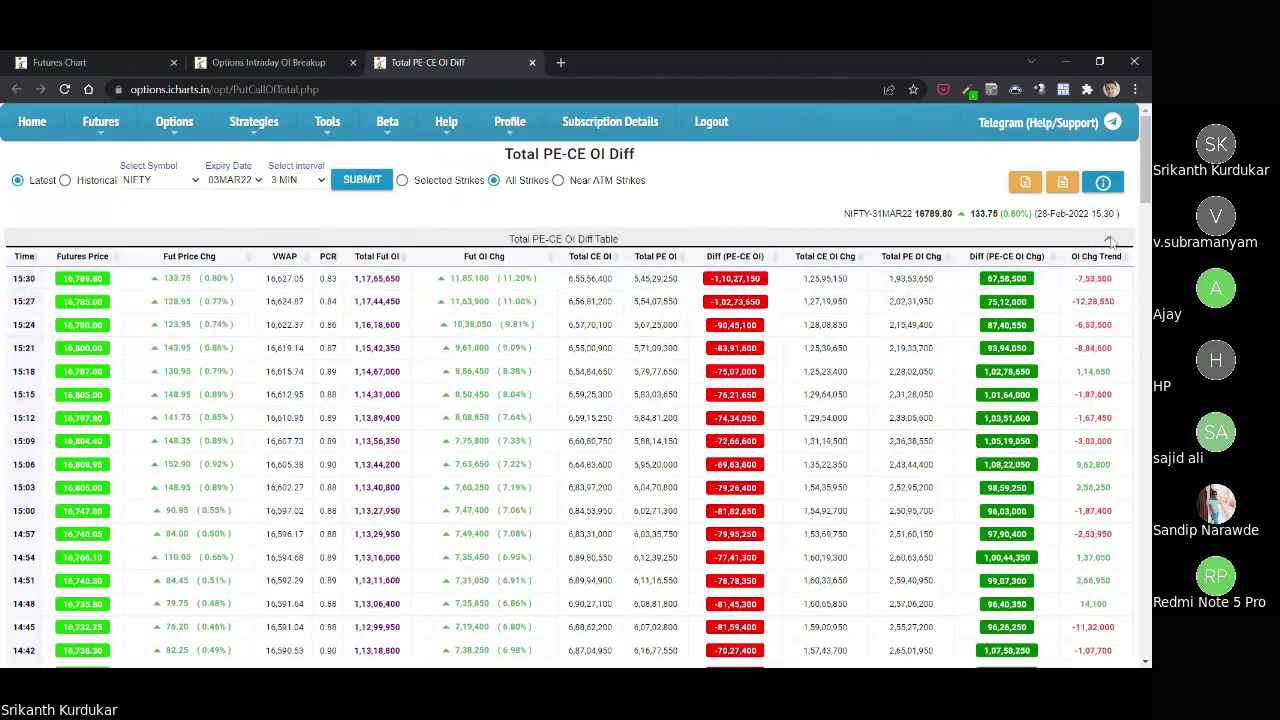
# Collapse the table, compare the OI Diff line with price in place of OI Chg Diff, and restore the original chart lines.
pyautogui.click(1109, 241)
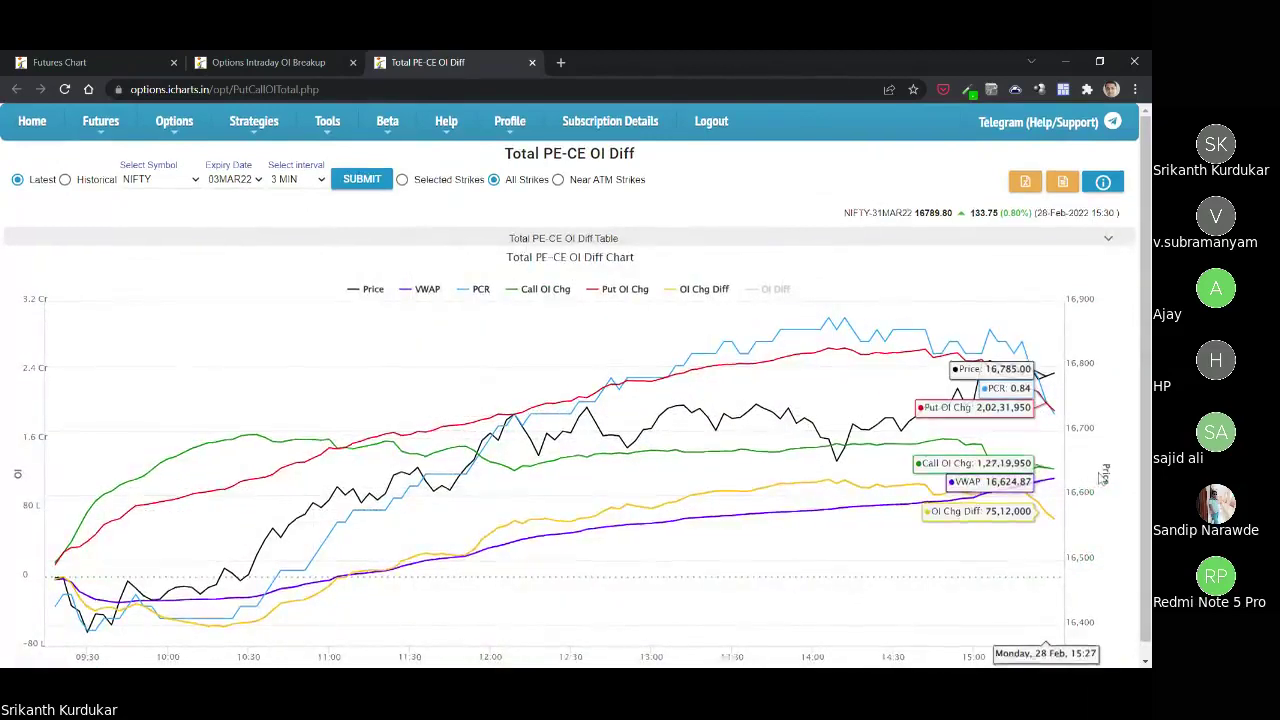
pyautogui.scroll(-1, 1103, 478)
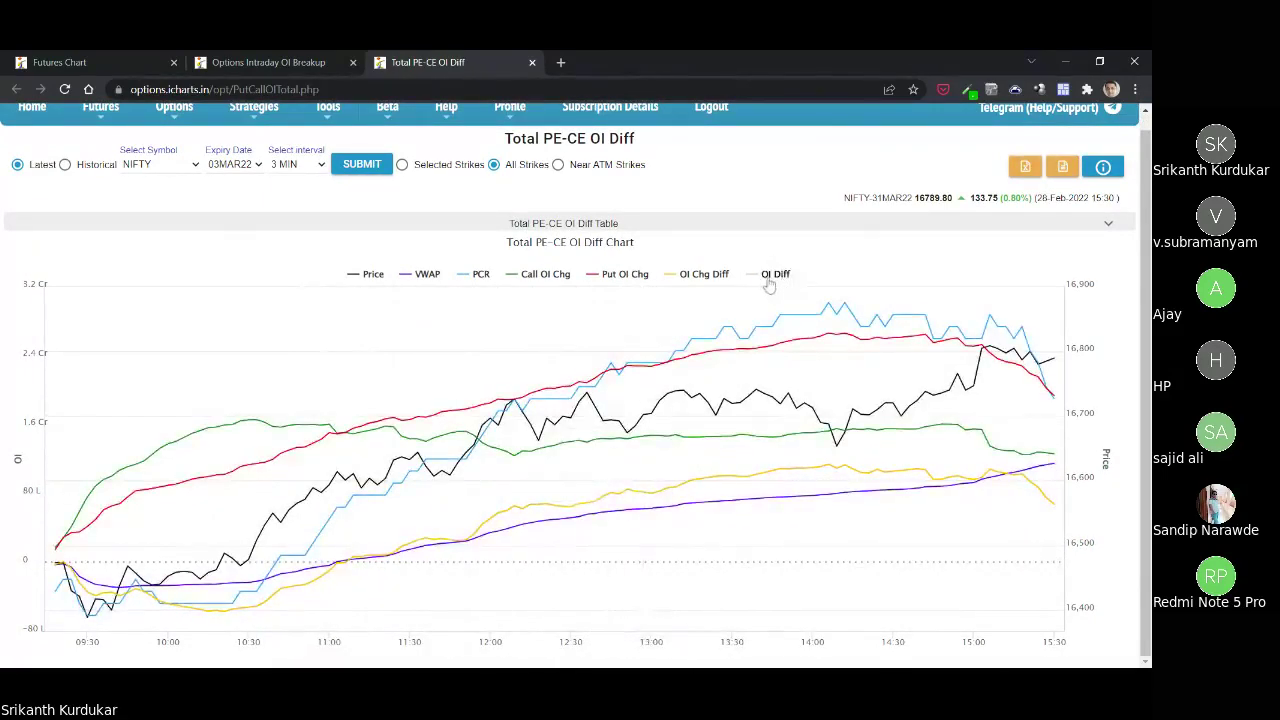
pyautogui.click(704, 274)
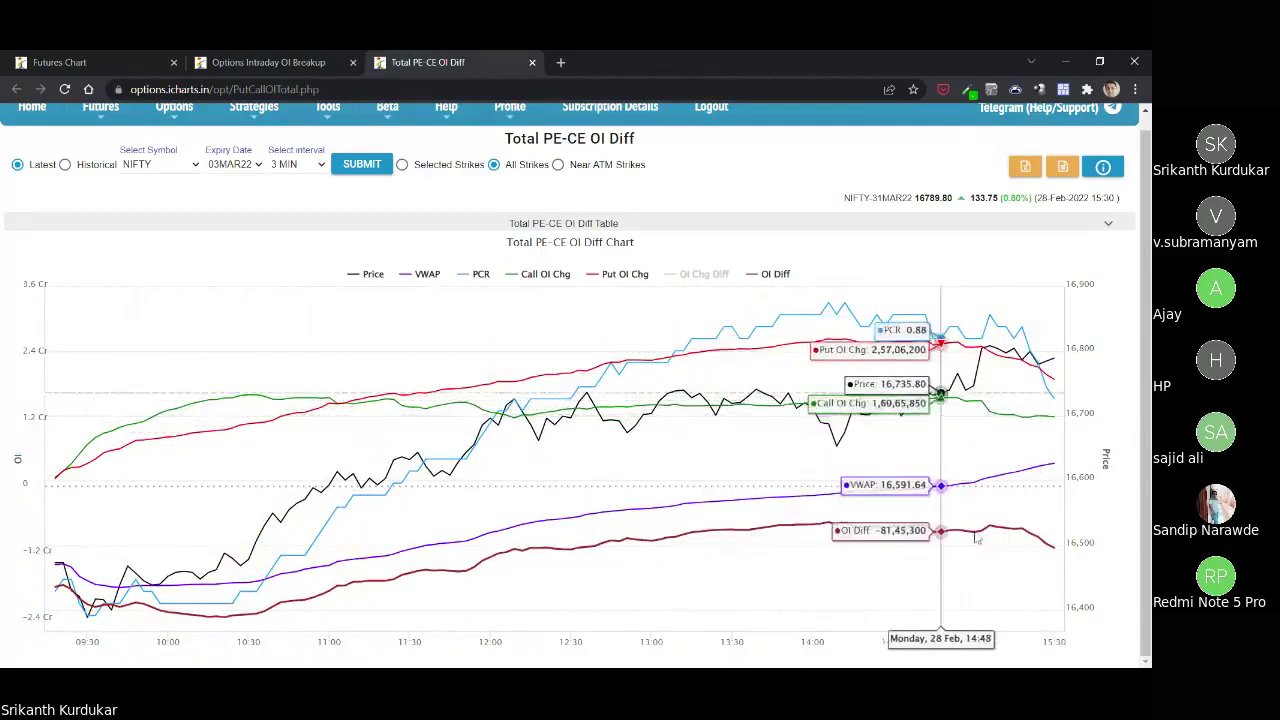
pyautogui.click(712, 276)
pyautogui.click(775, 274)
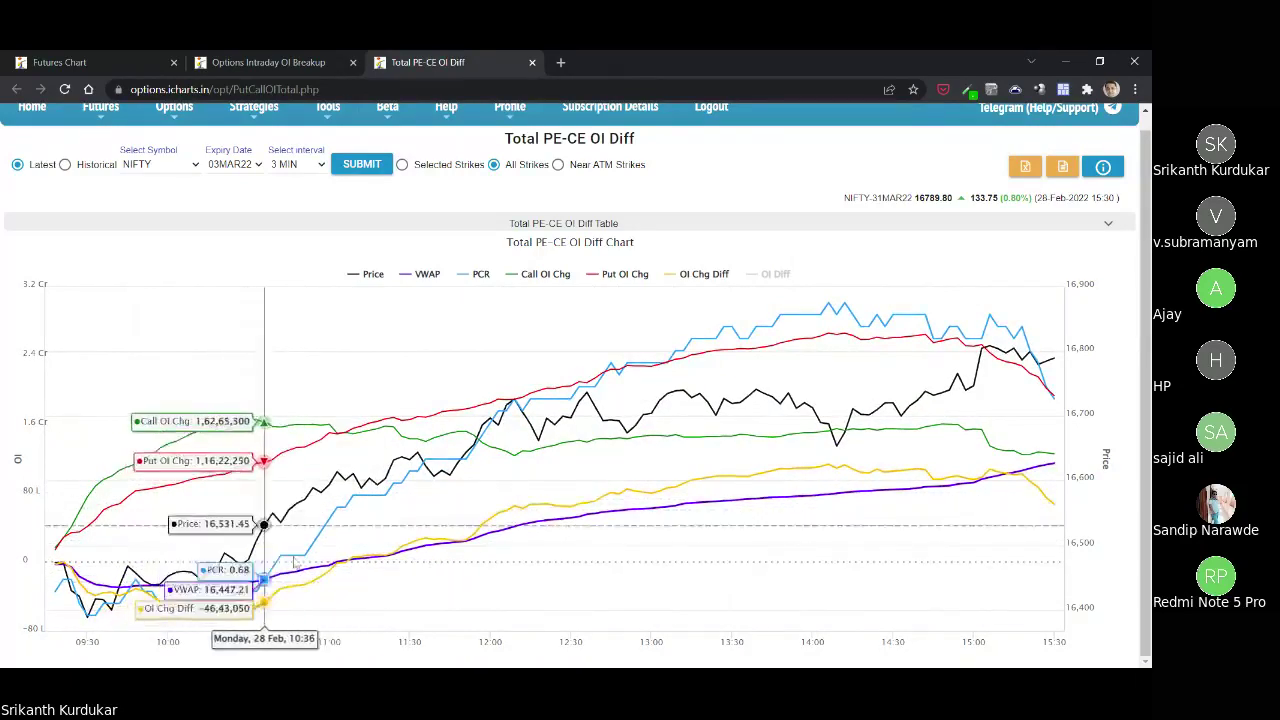
# Expand the table and examine the OI Chg Trend and PE-CE OI change difference against the futures price from 09:18 through late morning.
pyautogui.click(1111, 223)
pyautogui.scroll(-10, 1103, 600)
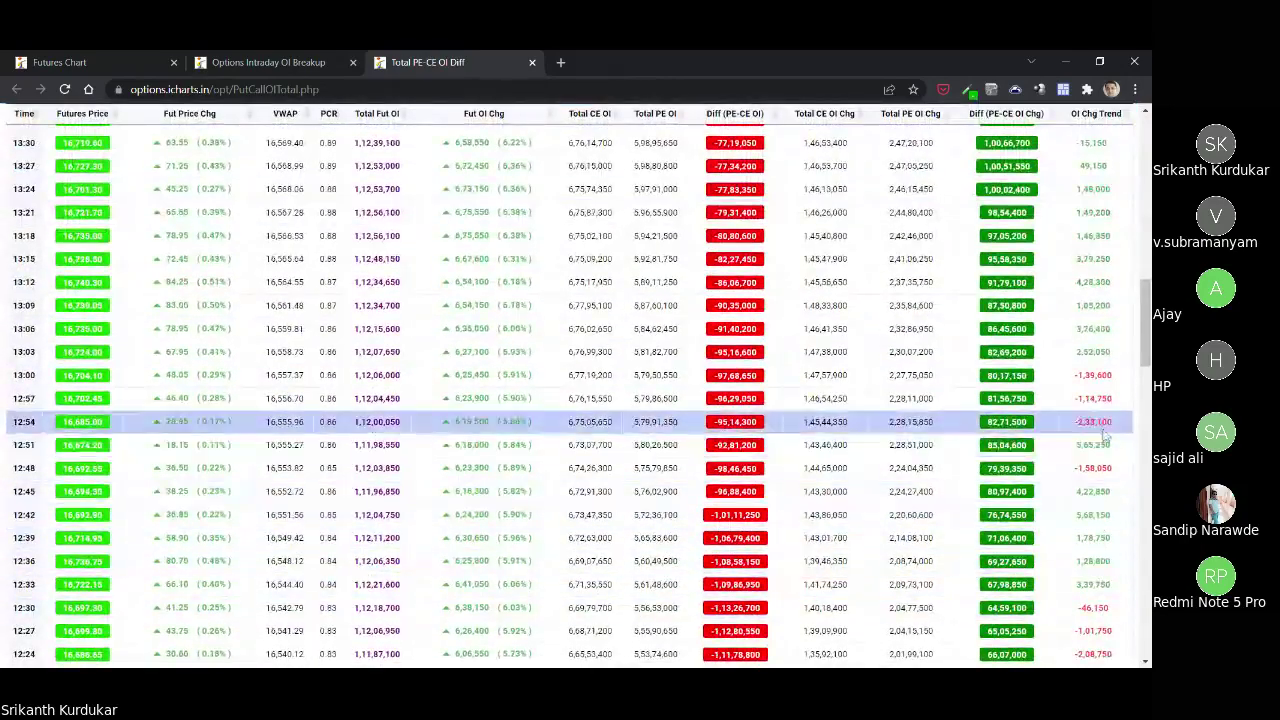
pyautogui.scroll(-20, 1040, 524)
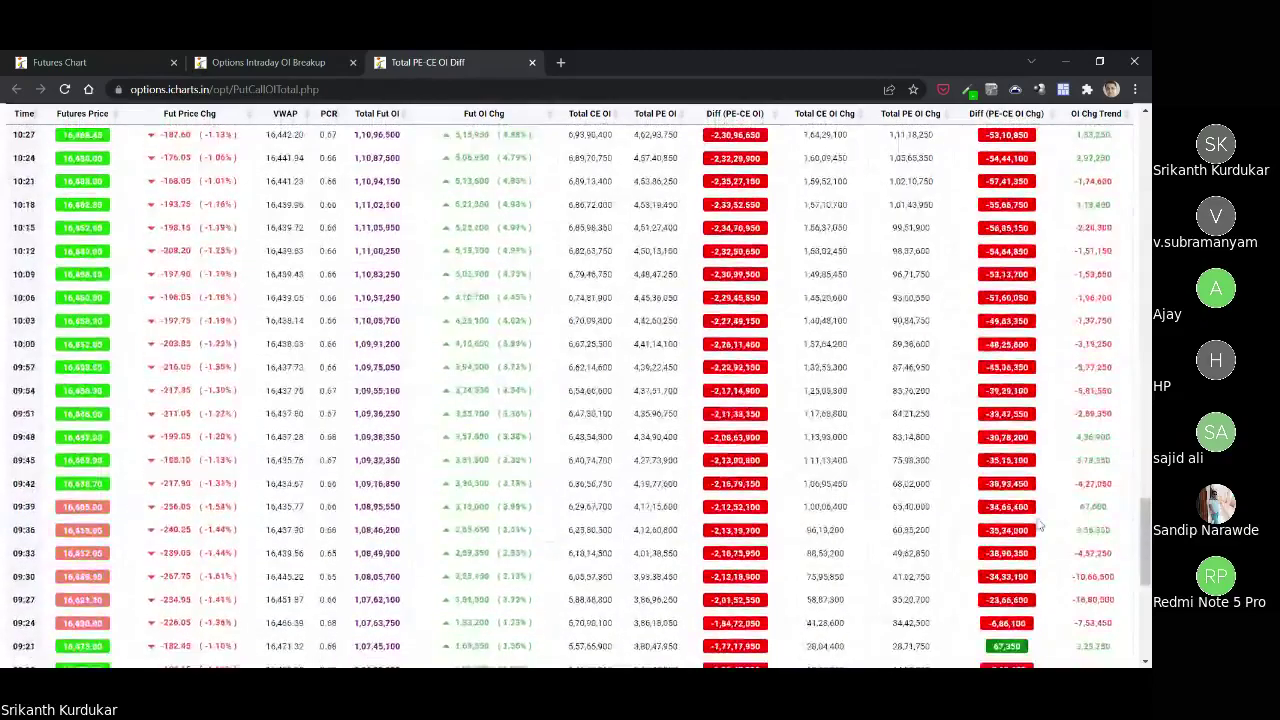
pyautogui.scroll(8, 1038, 524)
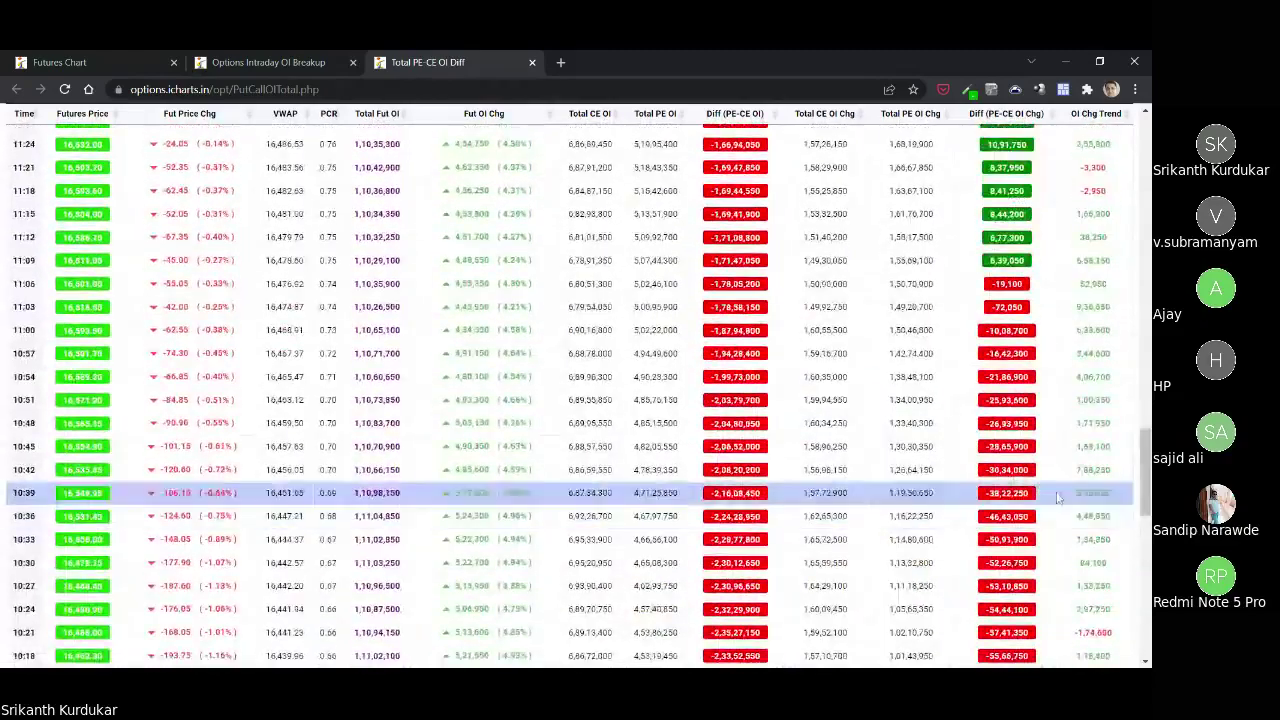
pyautogui.scroll(-3, 1095, 420)
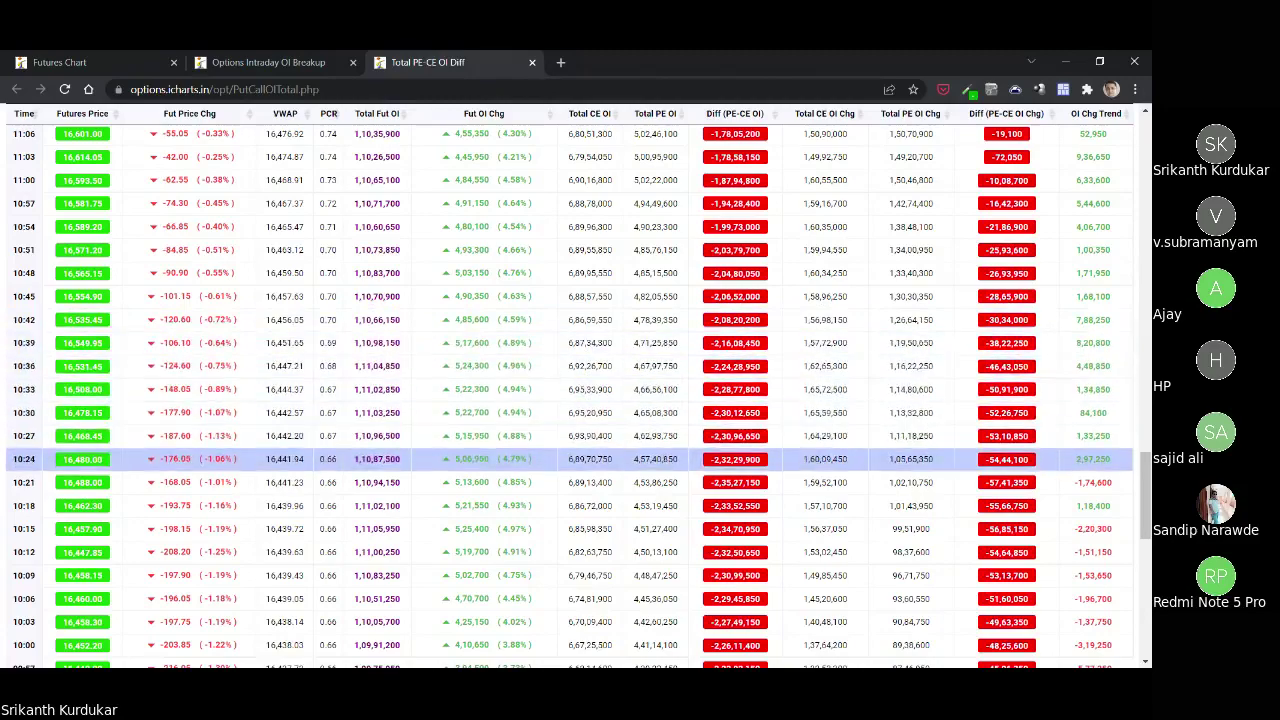
pyautogui.scroll(-1, 1097, 430)
pyautogui.scroll(-5, 1085, 490)
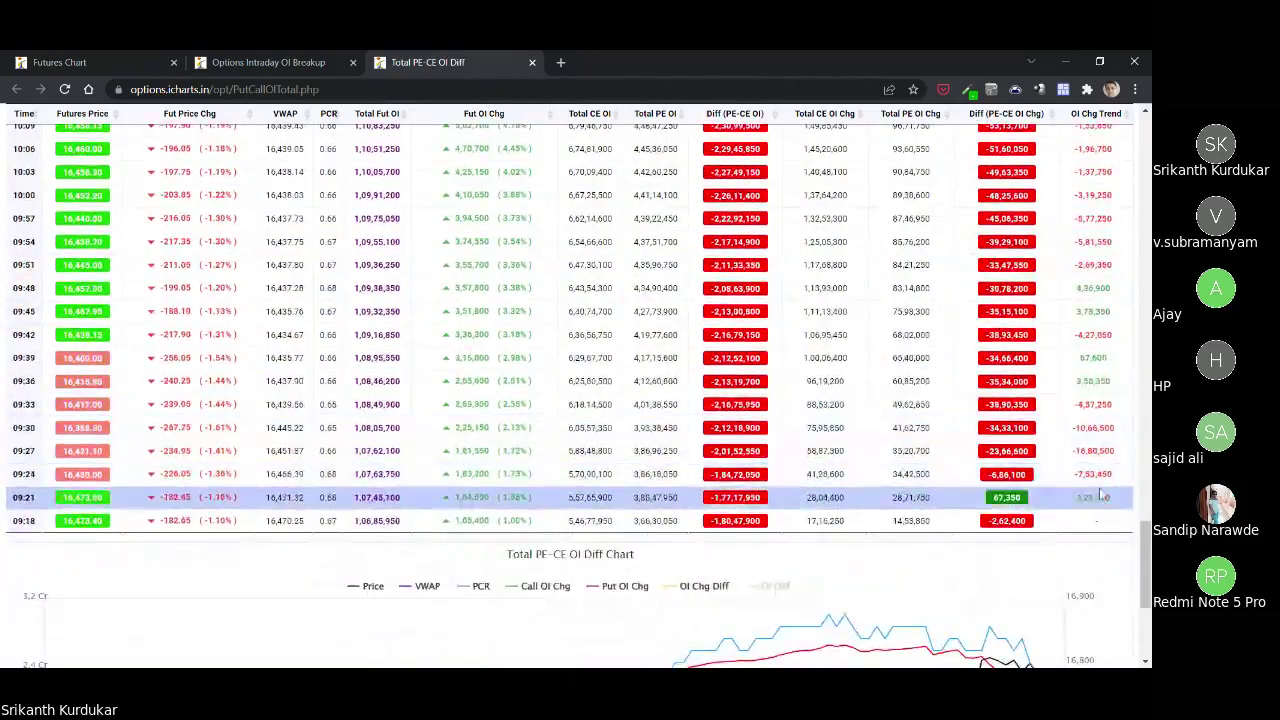
pyautogui.scroll(1, 1103, 458)
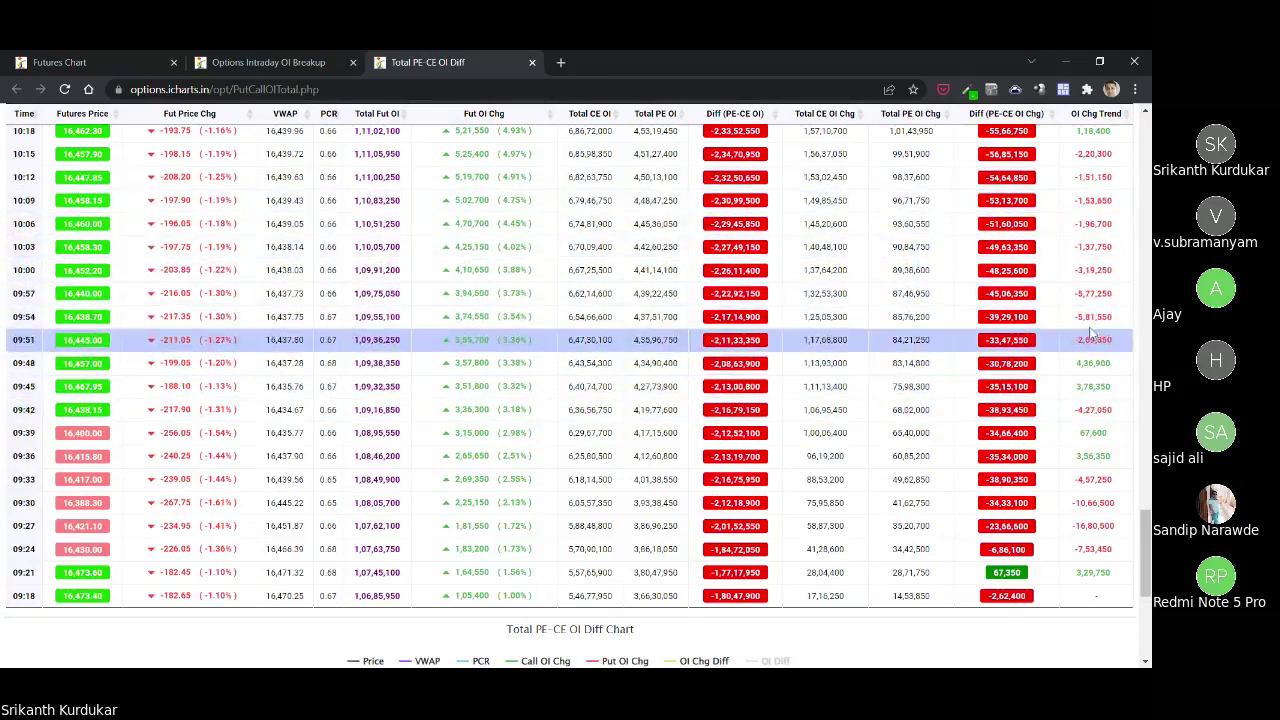
pyautogui.scroll(1, 1090, 392)
pyautogui.scroll(4, 1090, 392)
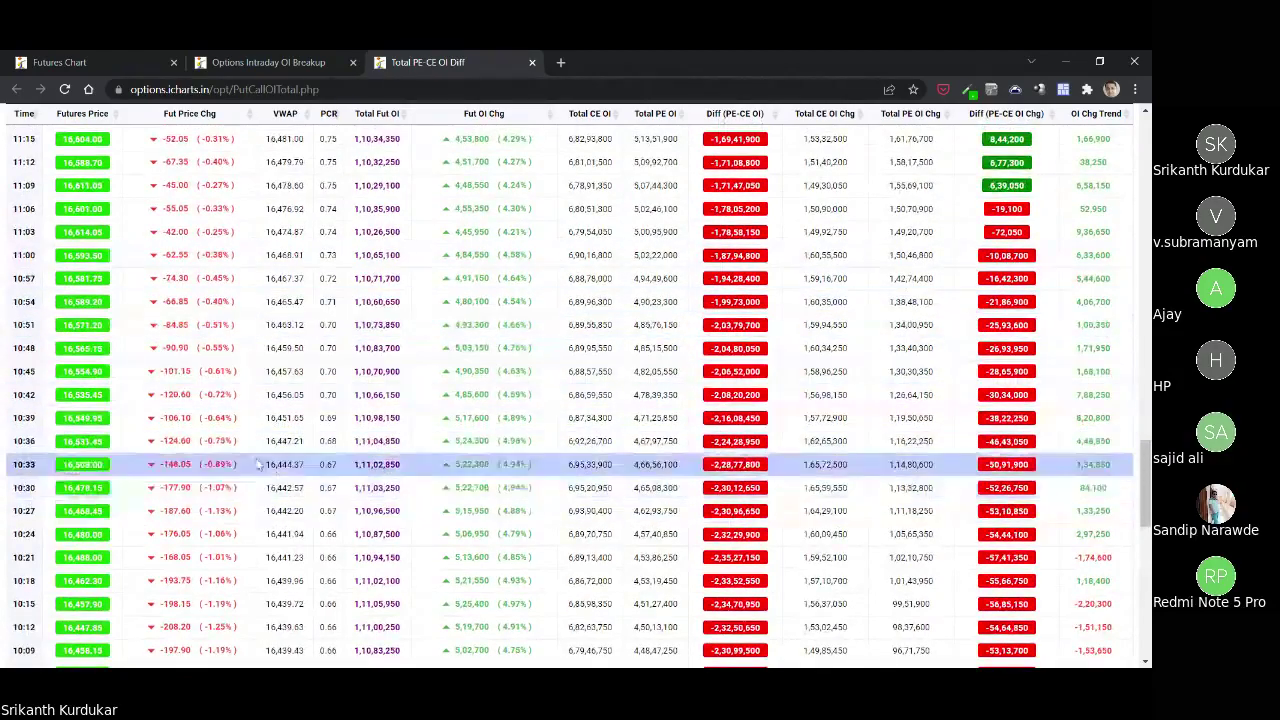
pyautogui.scroll(-1, 1055, 483)
pyautogui.scroll(4, 1060, 480)
pyautogui.scroll(-5, 1063, 480)
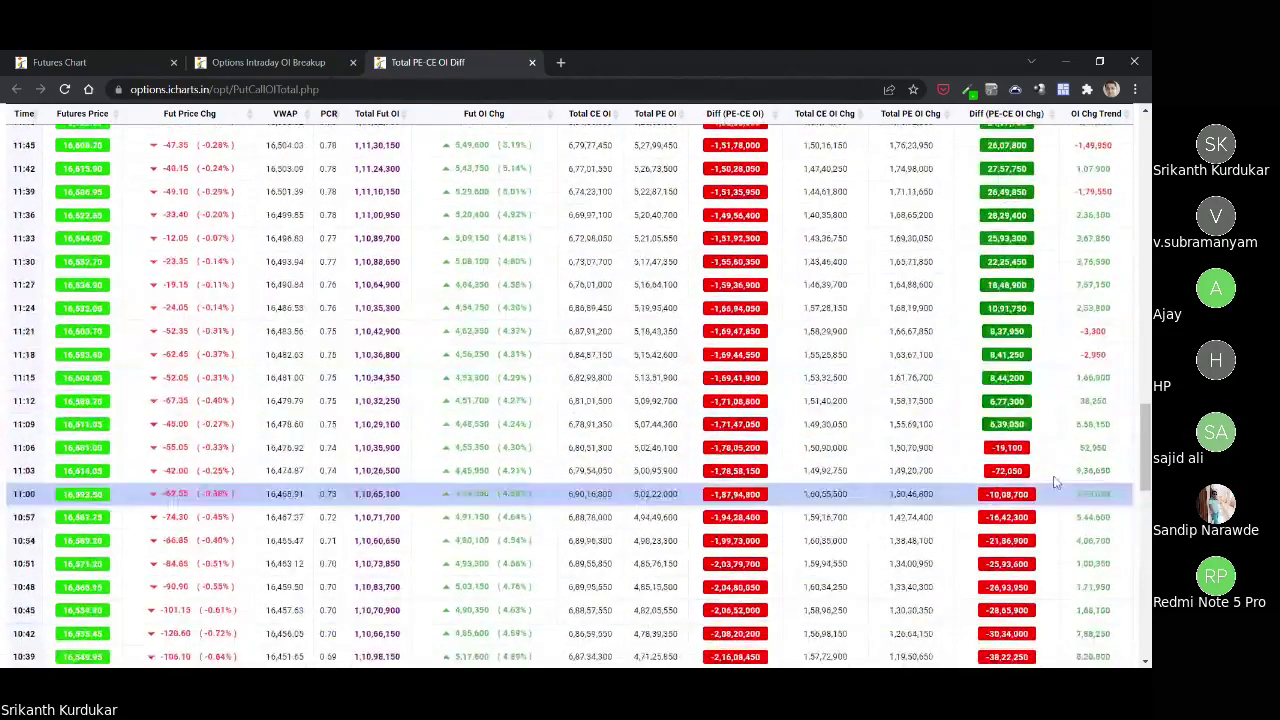
pyautogui.scroll(-3, 1085, 555)
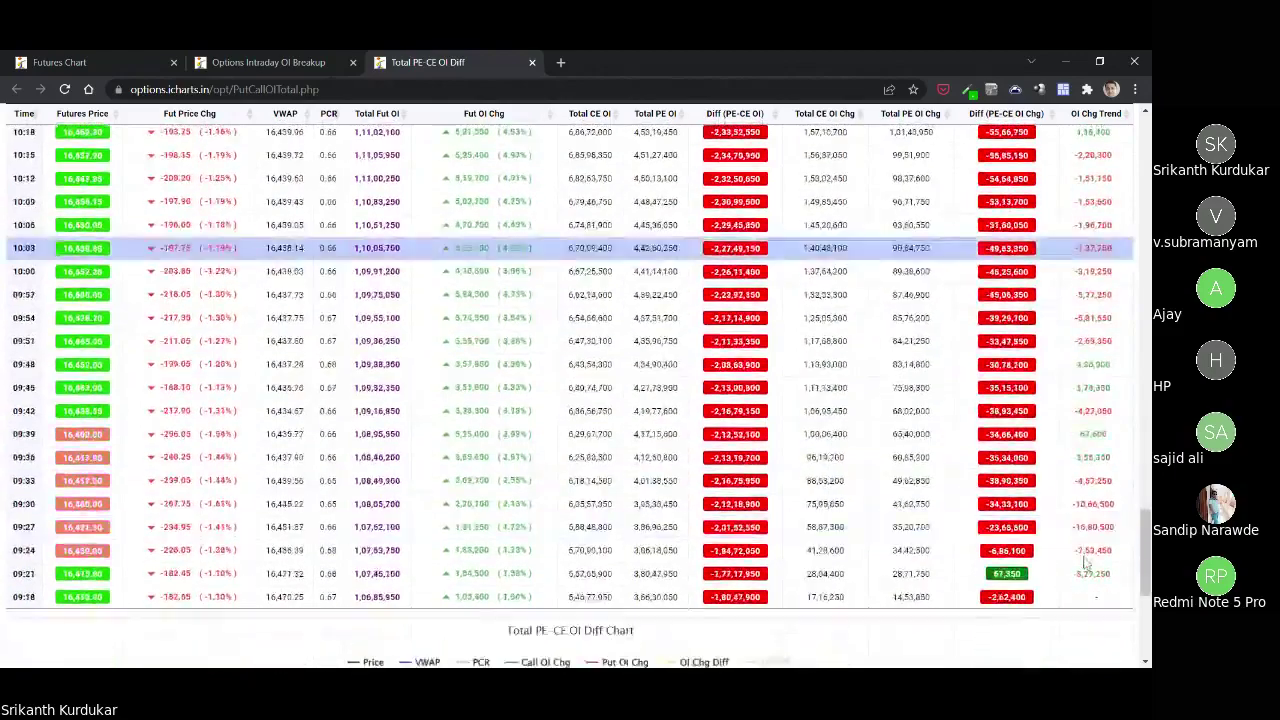
pyautogui.scroll(13, 1085, 560)
pyautogui.scroll(10, 1085, 560)
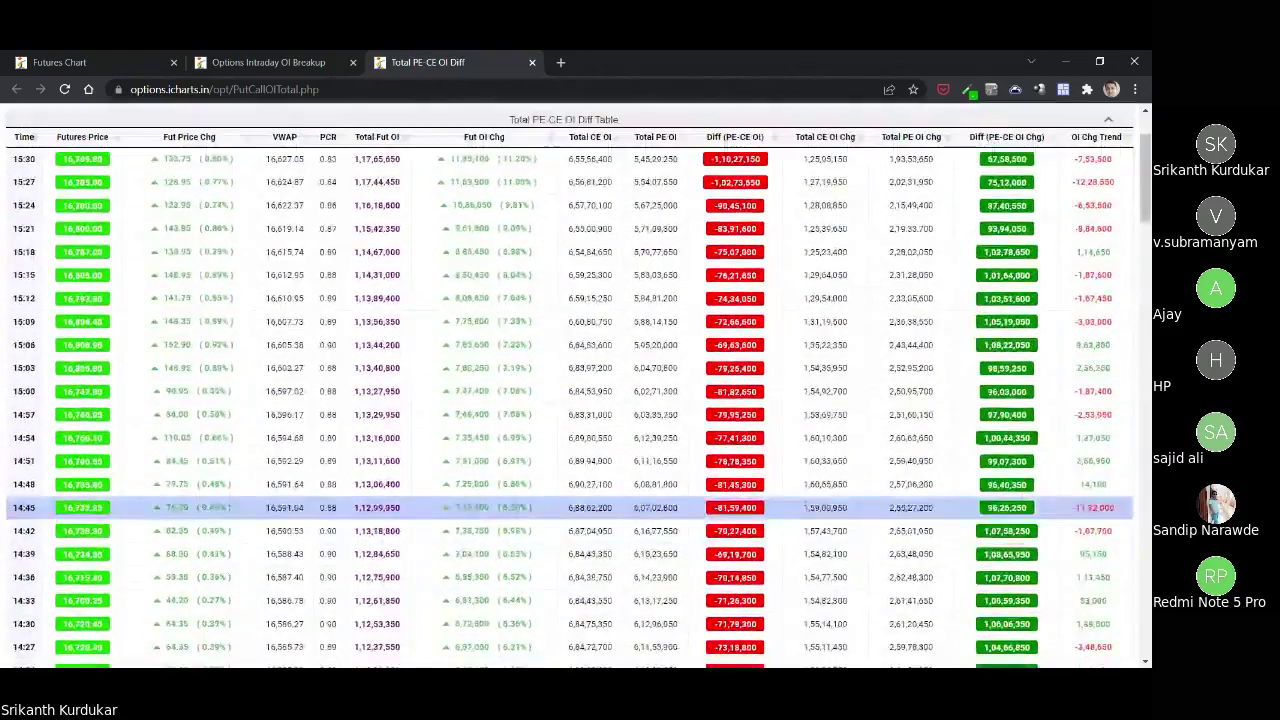
# Collapse the data table and inspect the chart's midday price, VWAP, PCR and OI change values.
pyautogui.click(565, 238)
pyautogui.scroll(-1, 560, 475)
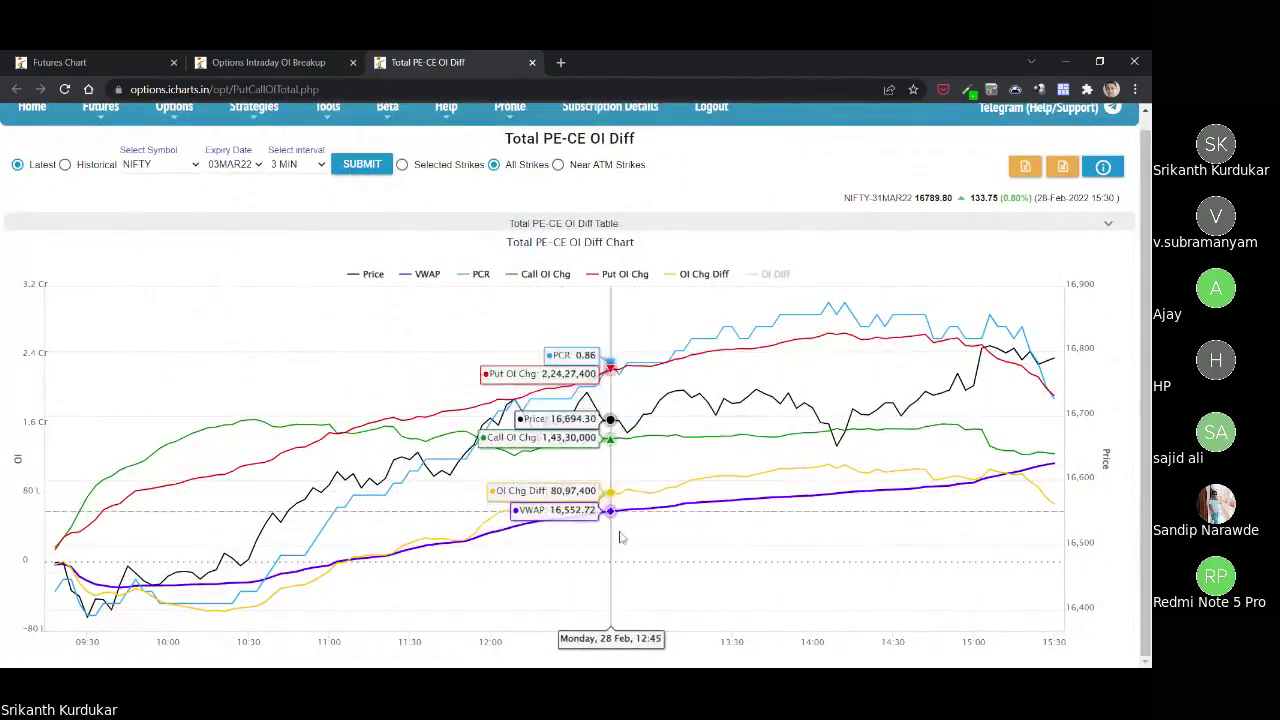
pyautogui.scroll(1, 770, 578)
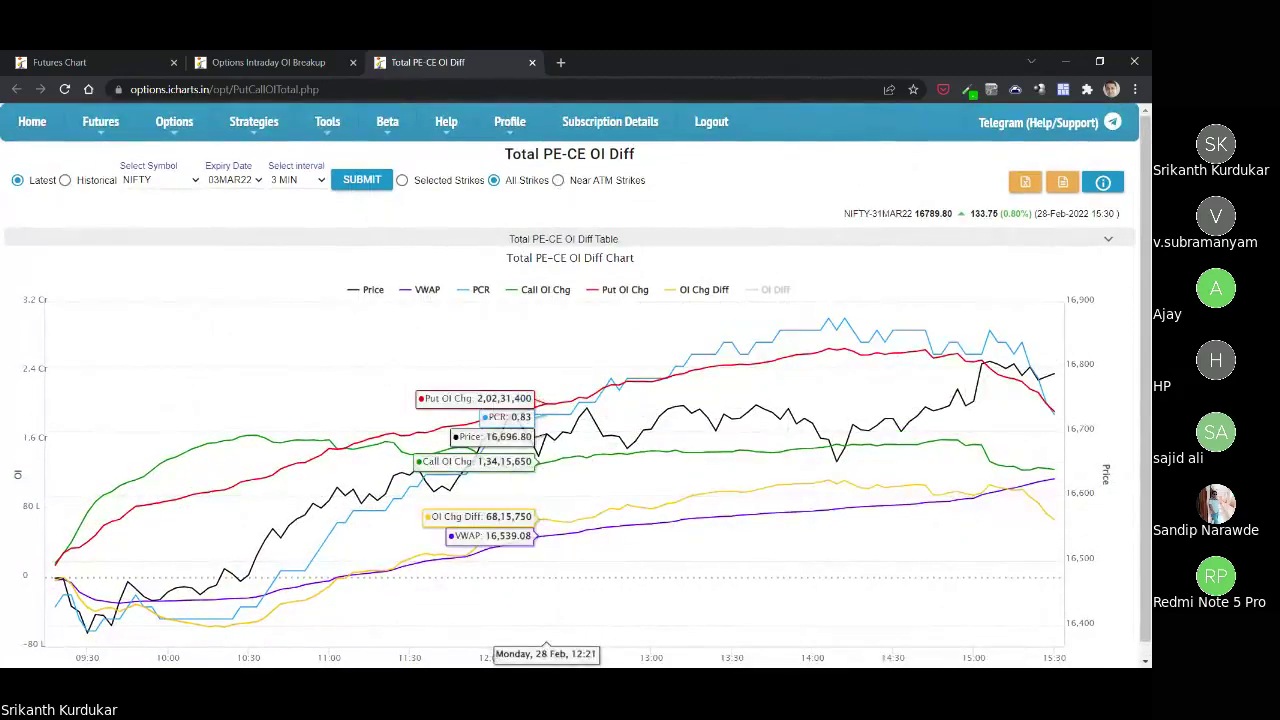
# View the chart and table for Near ATM Strikes and close the Total PE-CE OI Diff page.
pyautogui.click(559, 181)
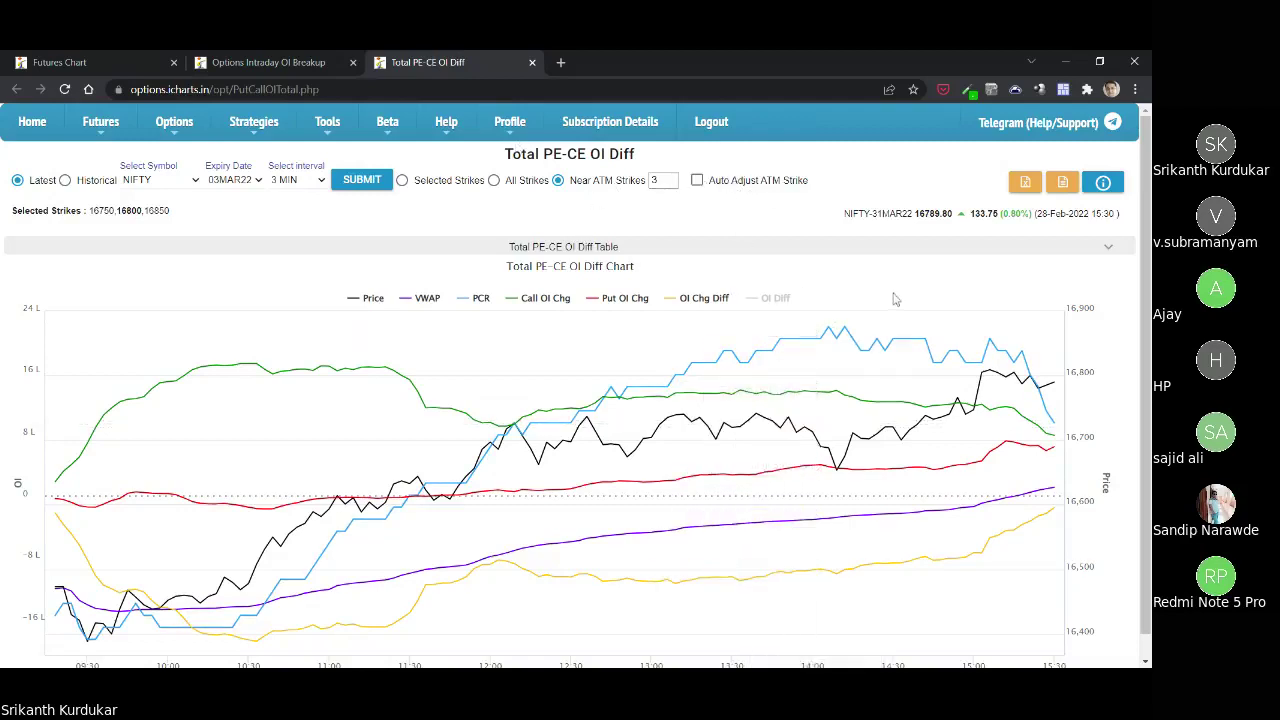
pyautogui.click(1110, 245)
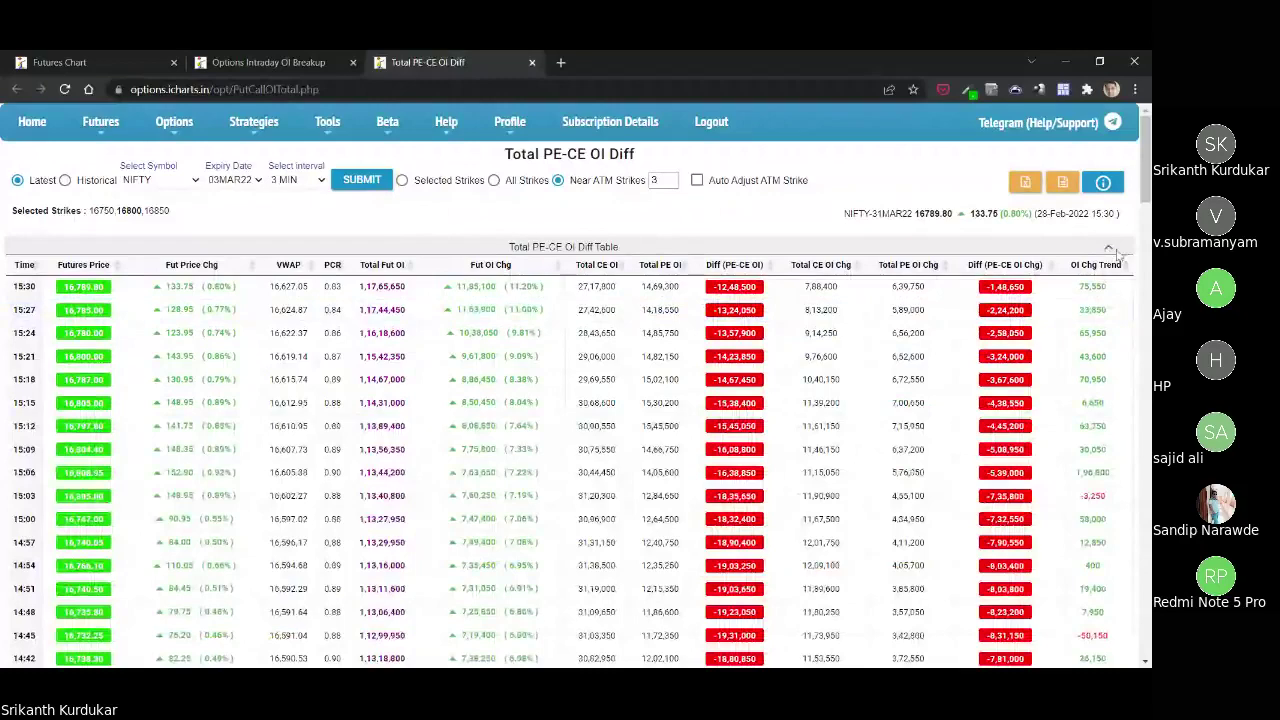
pyautogui.click(1110, 248)
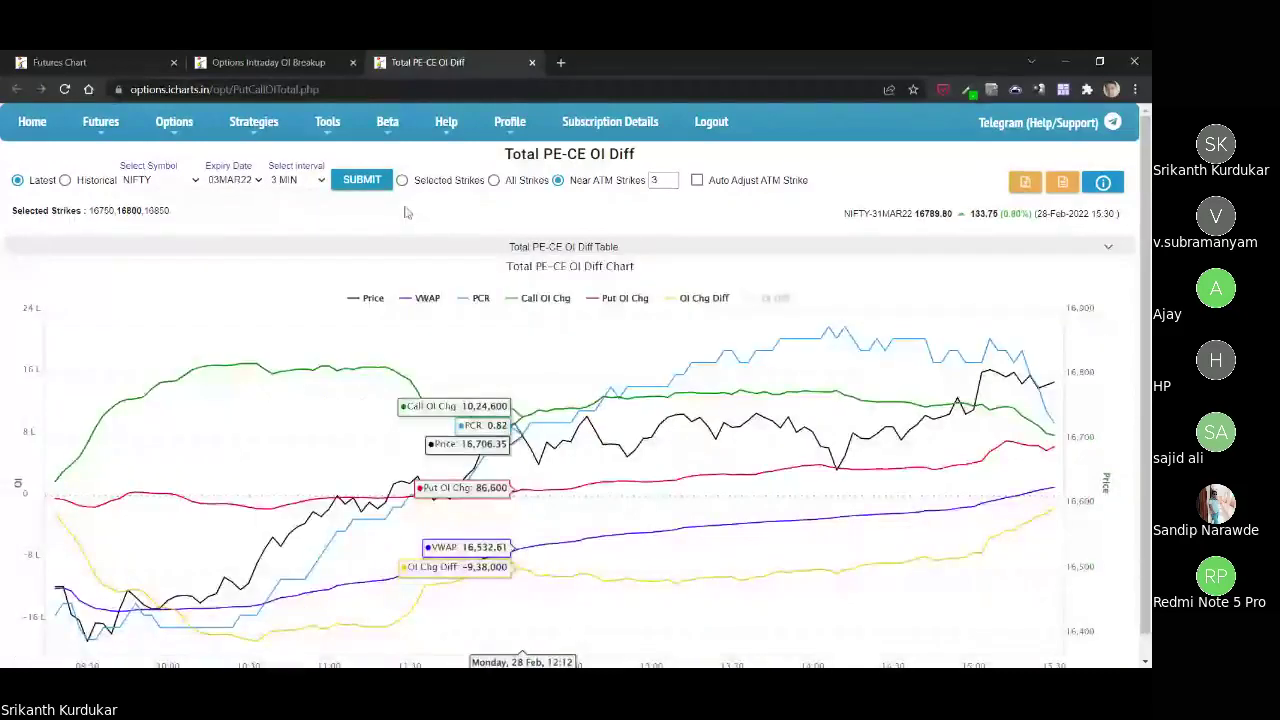
pyautogui.click(533, 63)
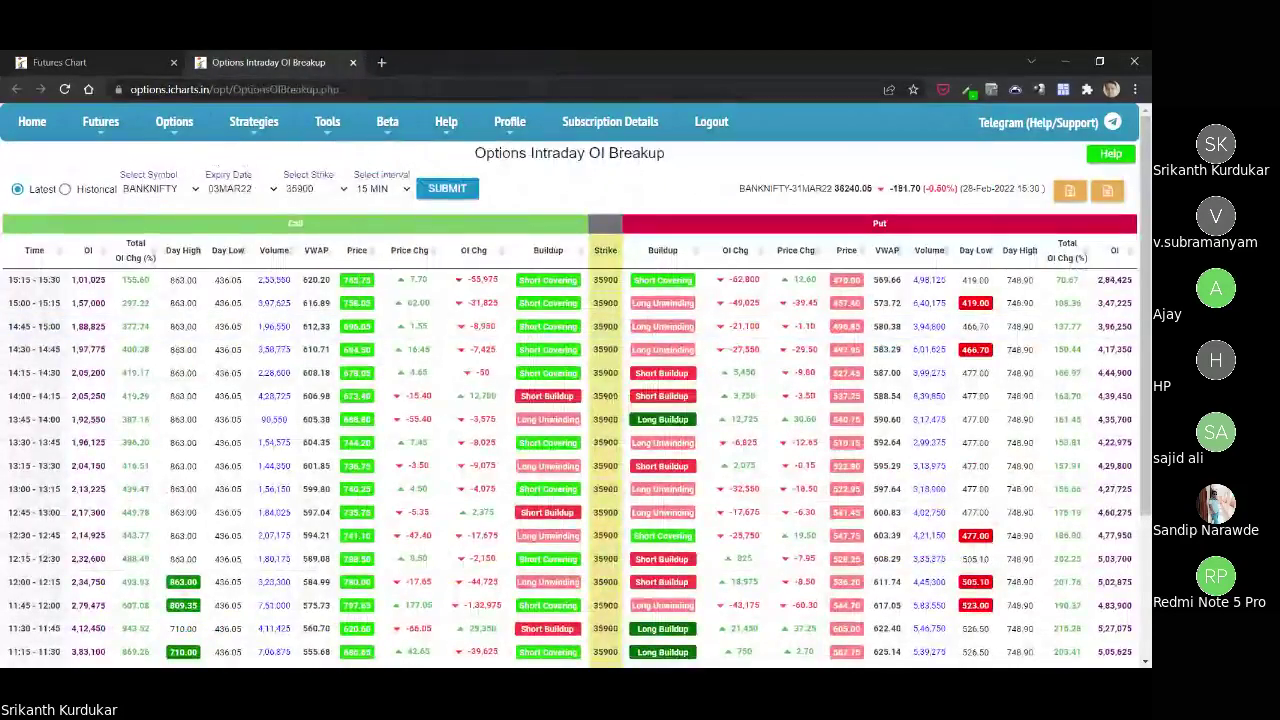
# Review the BANKNIFTY 35900 strike's OI breakup across the whole day and switch the symbol to NIFTY.
pyautogui.scroll(-2, 441, 335)
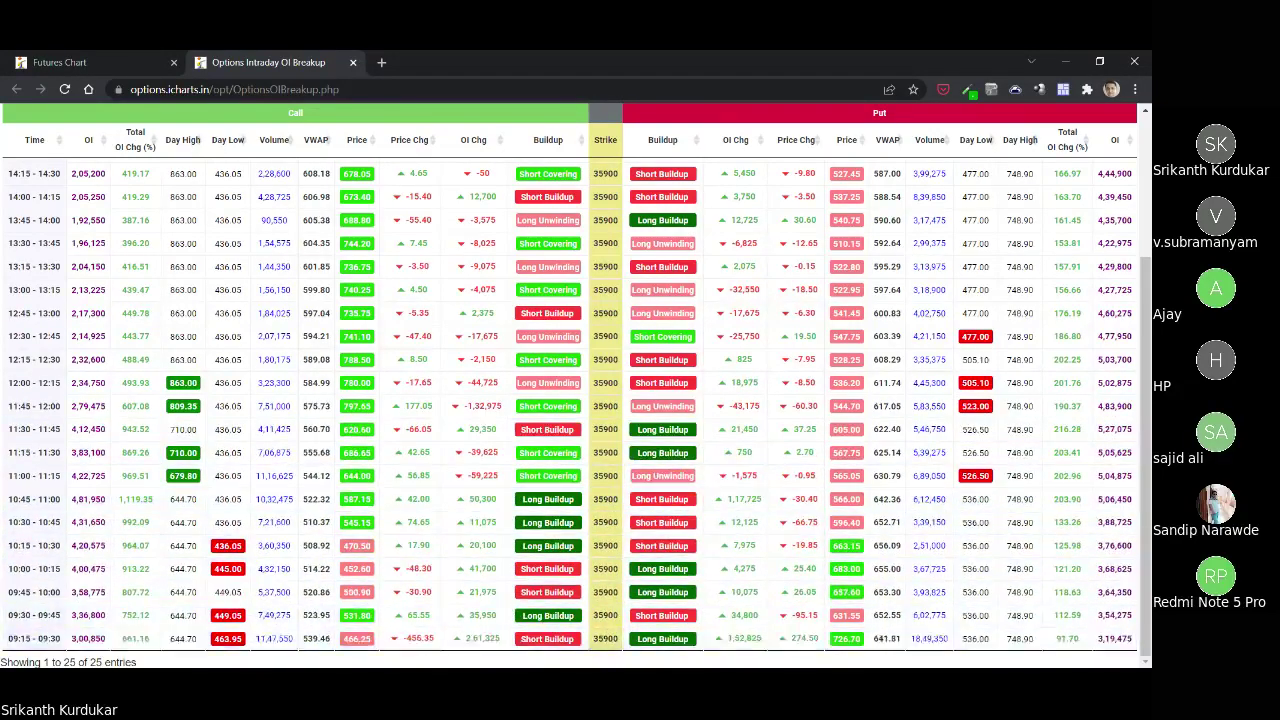
pyautogui.scroll(1, 478, 397)
pyautogui.scroll(3, 478, 397)
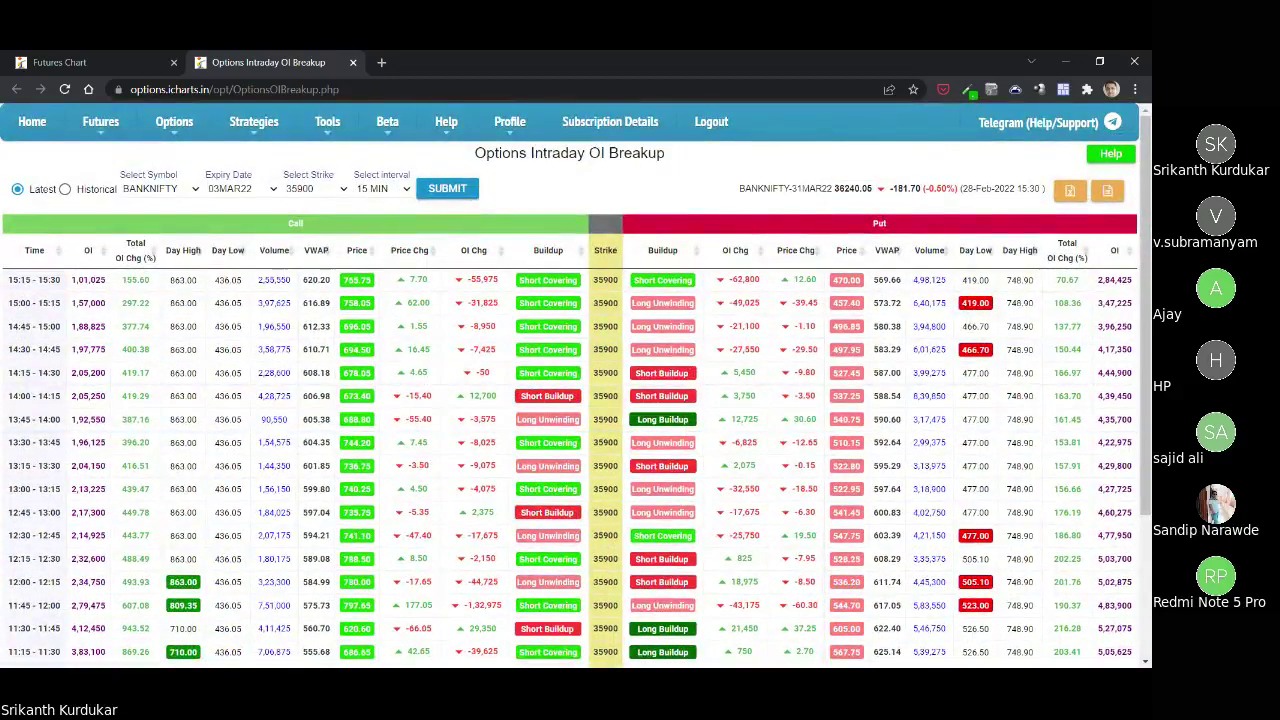
pyautogui.click(160, 196)
pyautogui.click(155, 218)
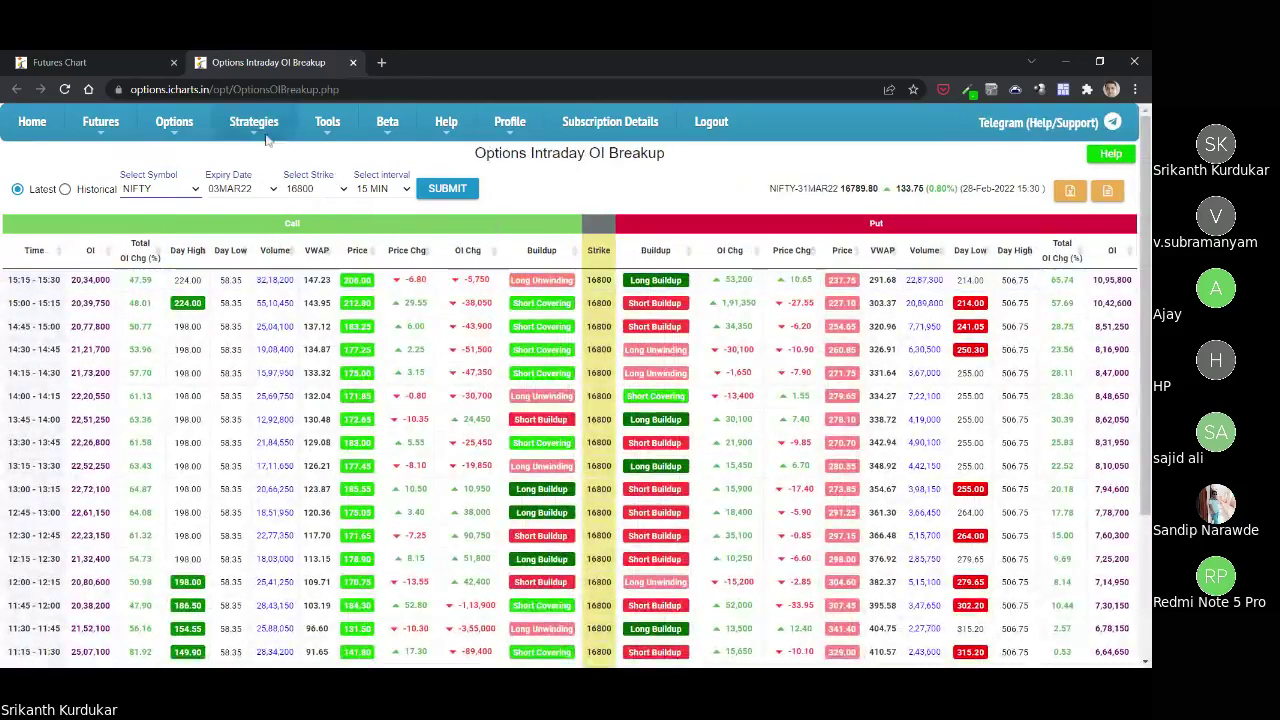
# Display the NIFTY futures chart with 15min candles and bring the 28 Feb session into view.
pyautogui.click(60, 62)
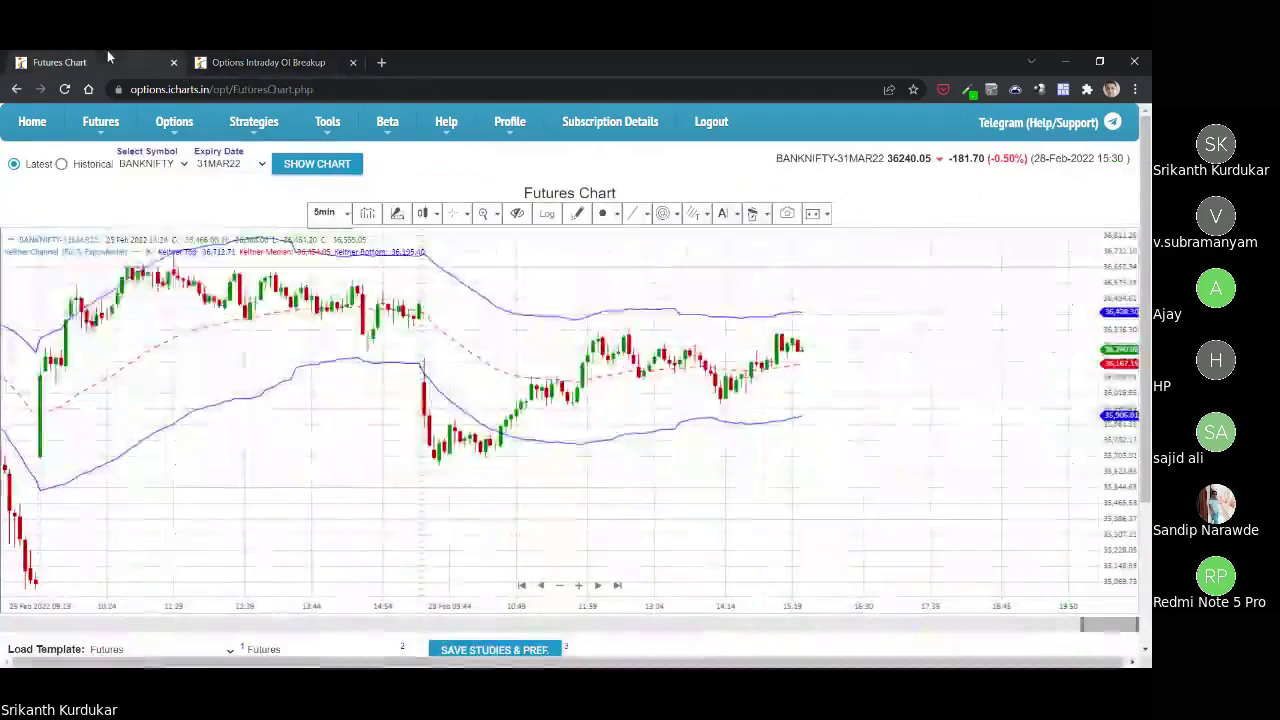
pyautogui.click(158, 168)
pyautogui.click(307, 170)
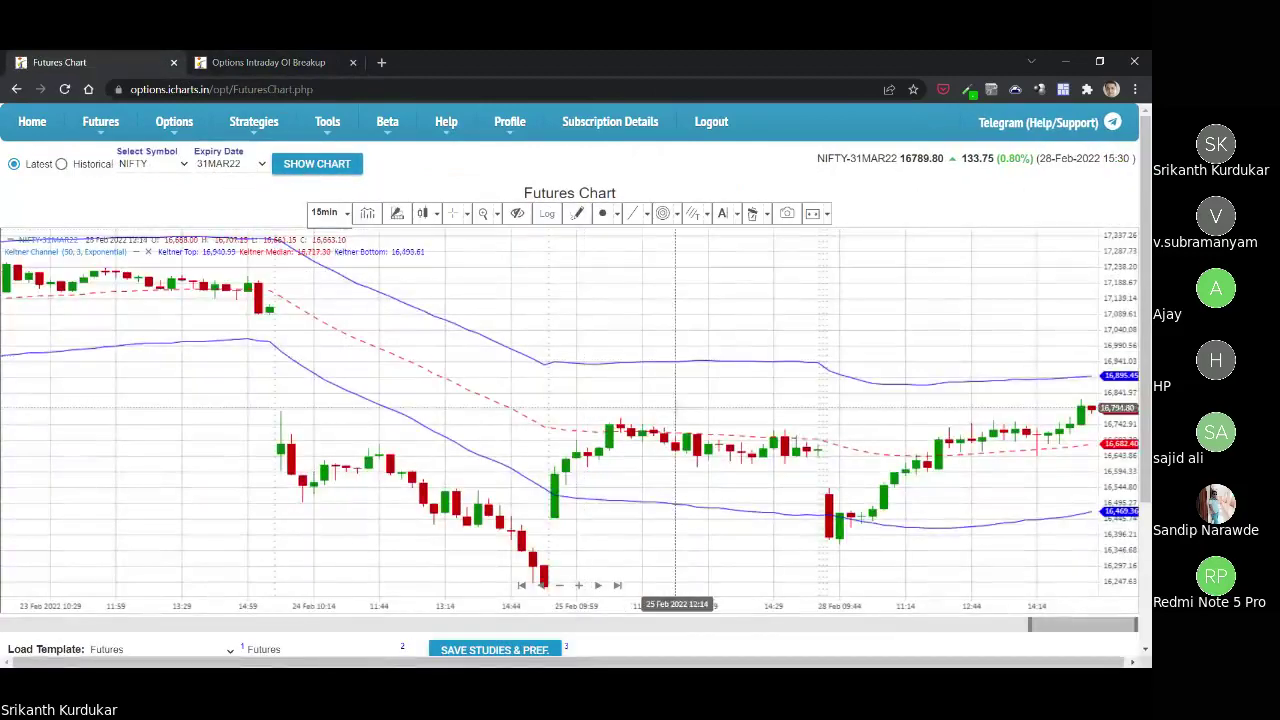
pyautogui.click(326, 212)
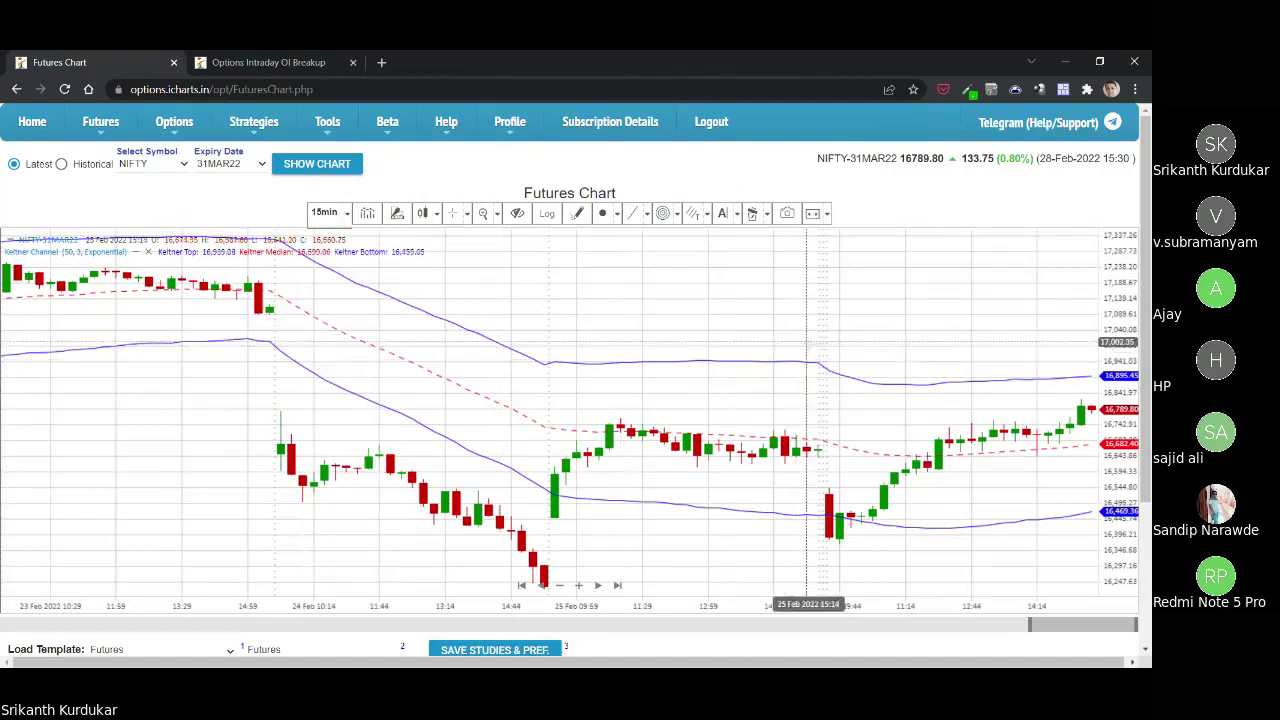
pyautogui.moveTo(808, 341); pyautogui.dragTo(628, 541)
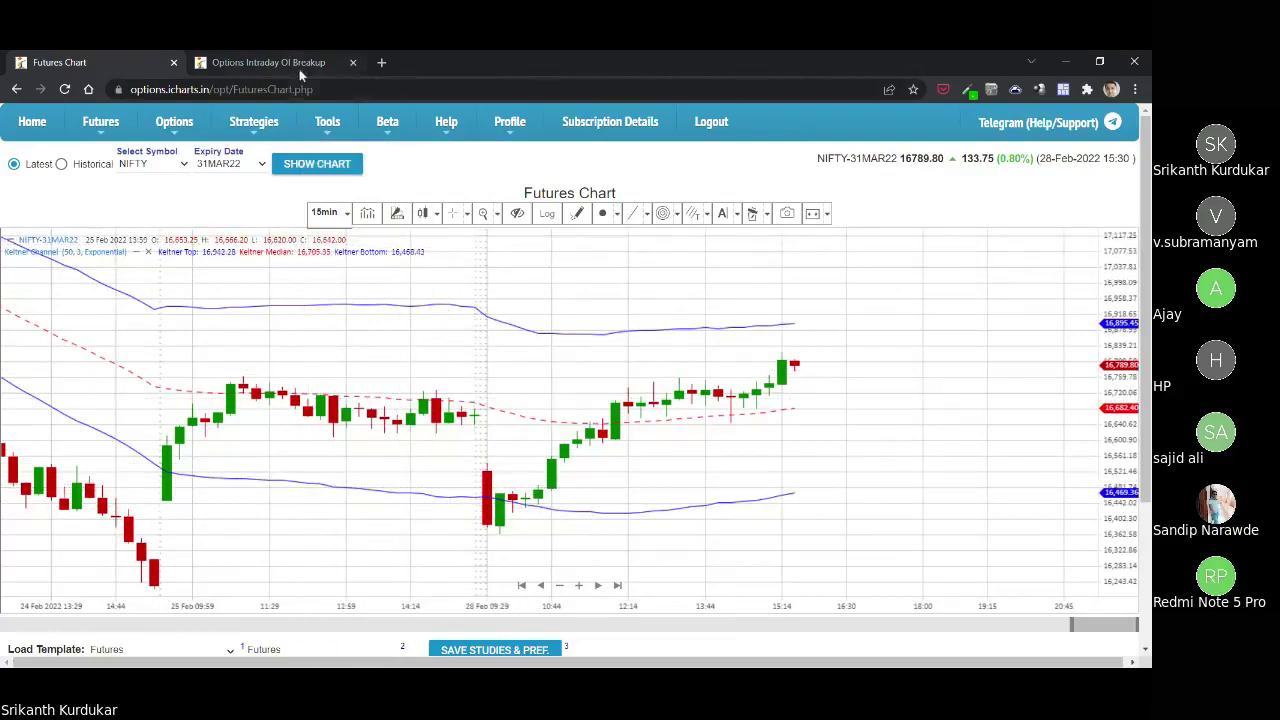
# Try the 5 MIN interval in the NIFTY OI breakup table and restore the 15 MIN interval.
pyautogui.click(268, 62)
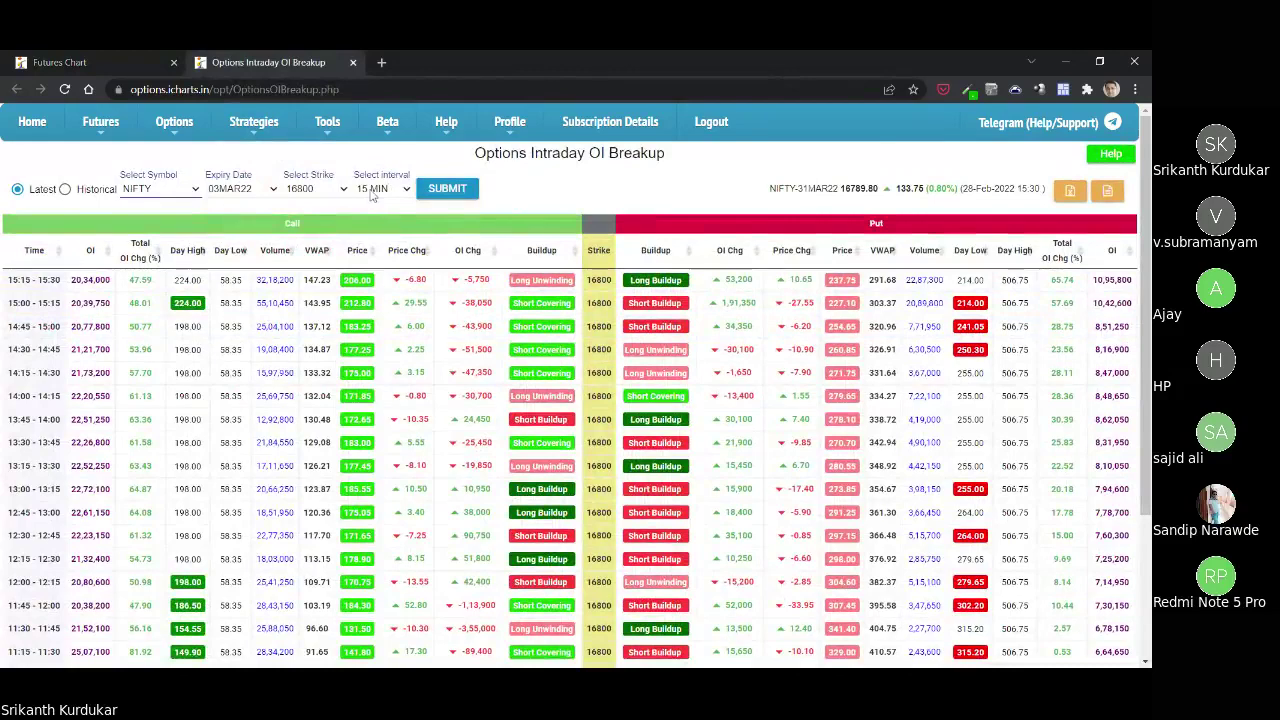
pyautogui.click(372, 195)
pyautogui.click(372, 225)
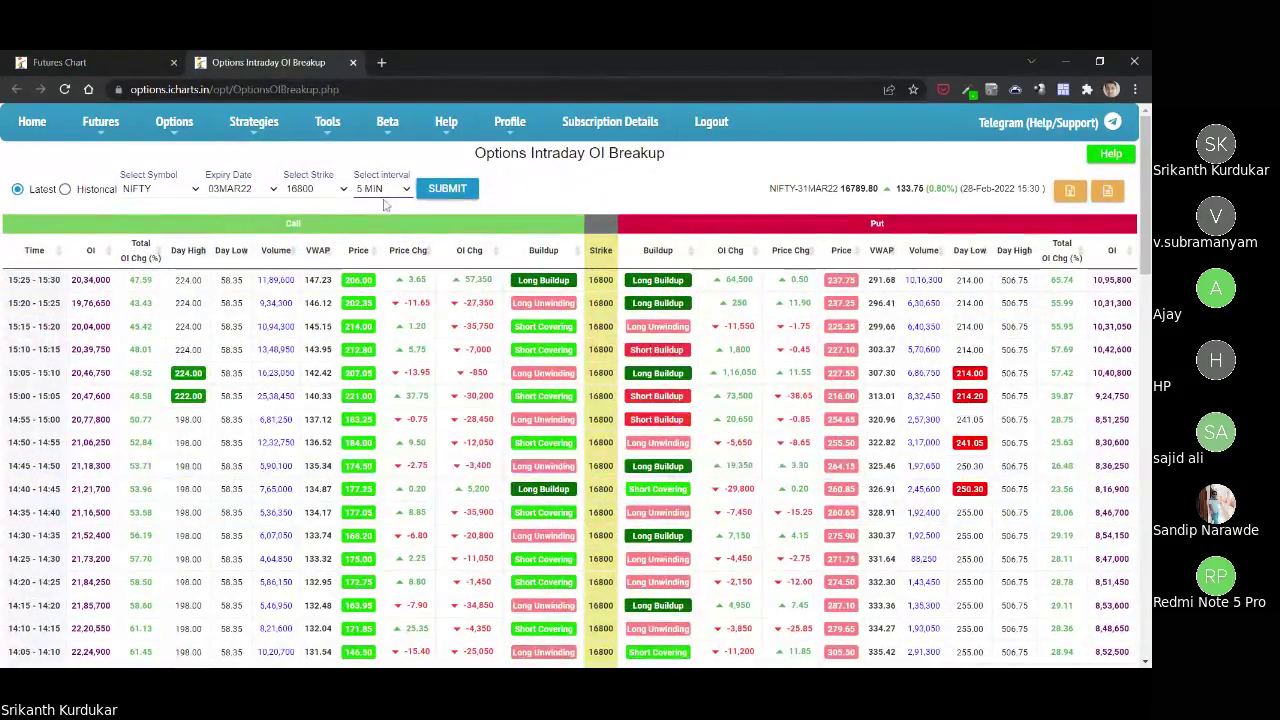
pyautogui.press('Down')
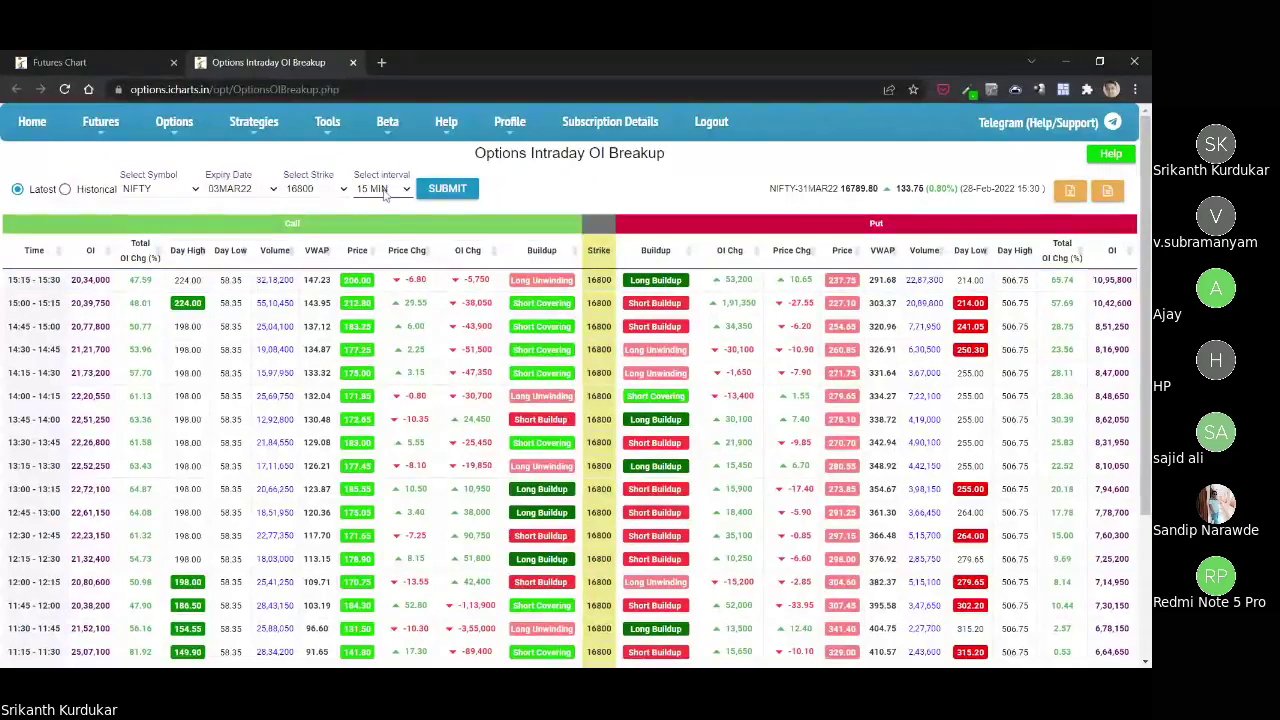
# Check the NIFTY futures chart briefly, and load the OI breakup table for the 16400 strike.
pyautogui.click(127, 57)
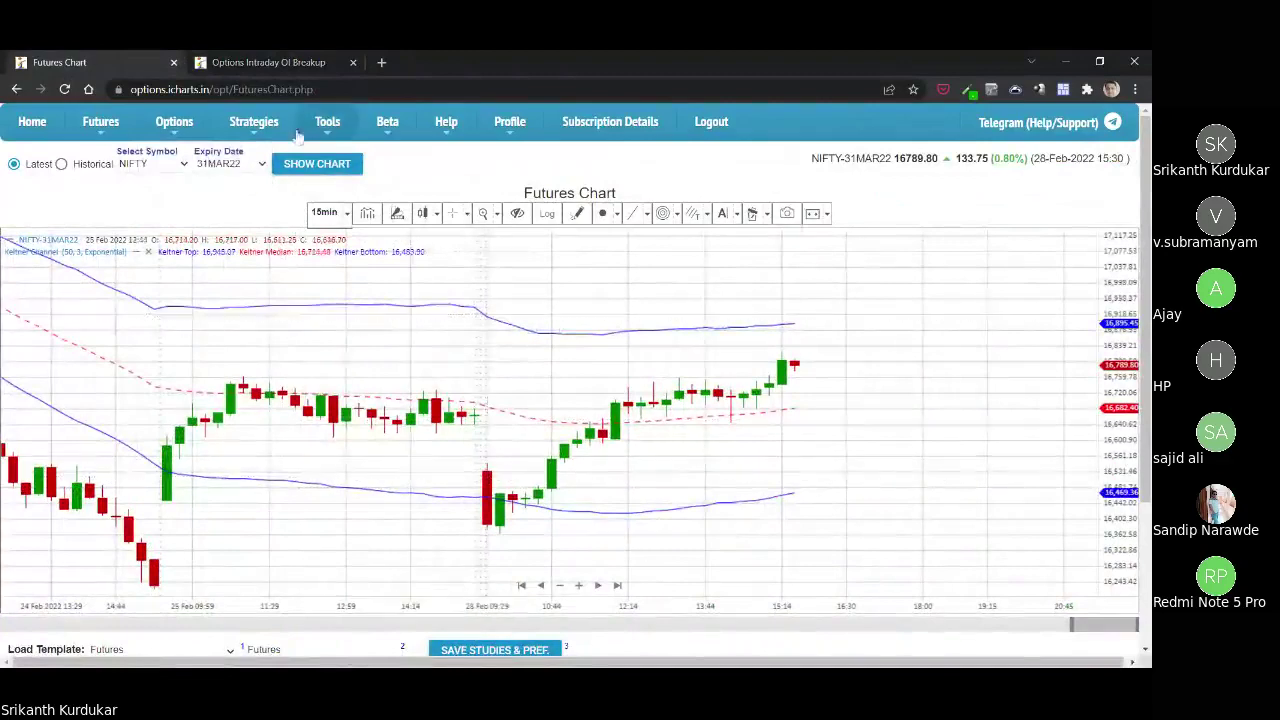
pyautogui.click(262, 62)
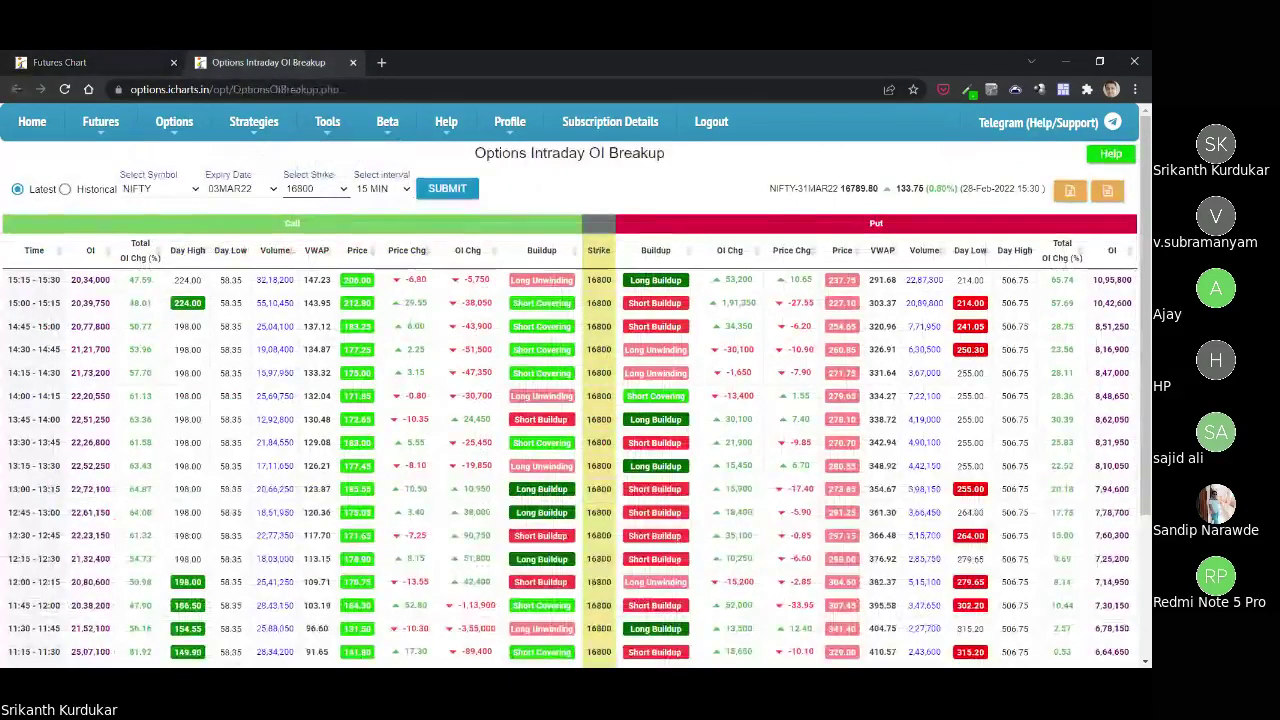
pyautogui.click(447, 188)
# Examine the 16400 strike's call and put OI, VWAP and buildup entries from 09:15 to 15:30.
pyautogui.scroll(-1, 570, 450)
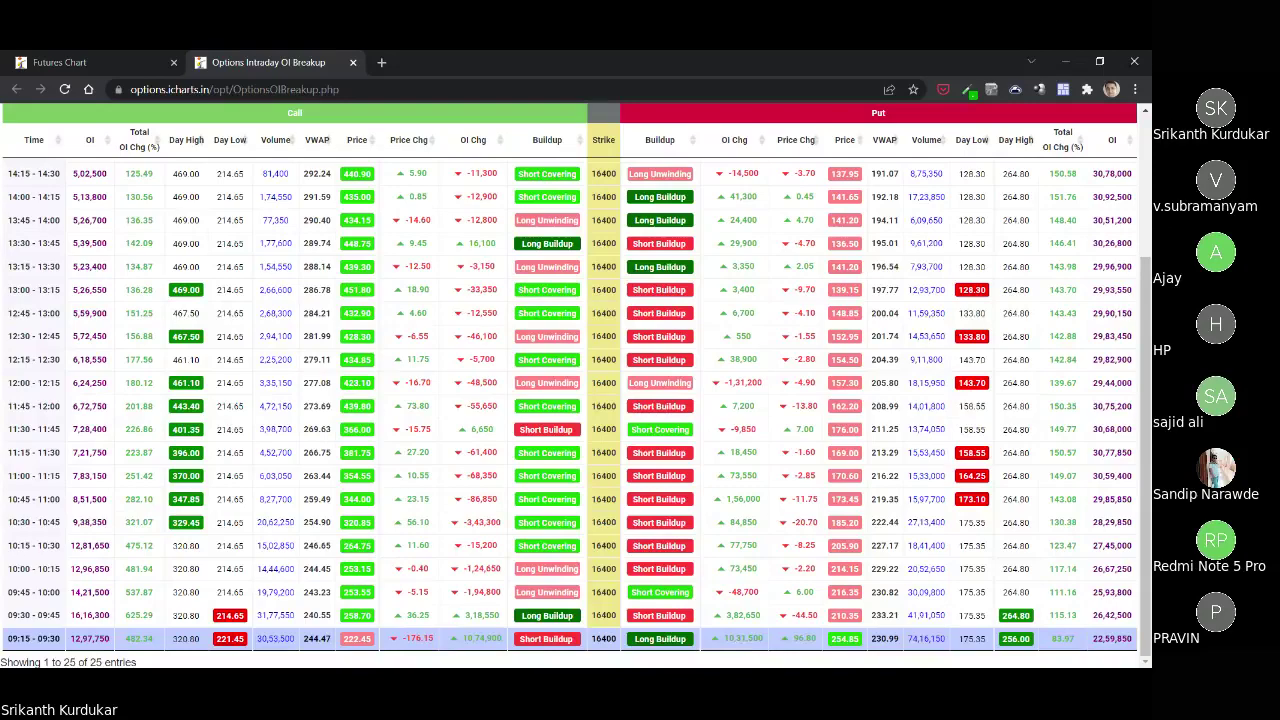
pyautogui.scroll(3, 105, 310)
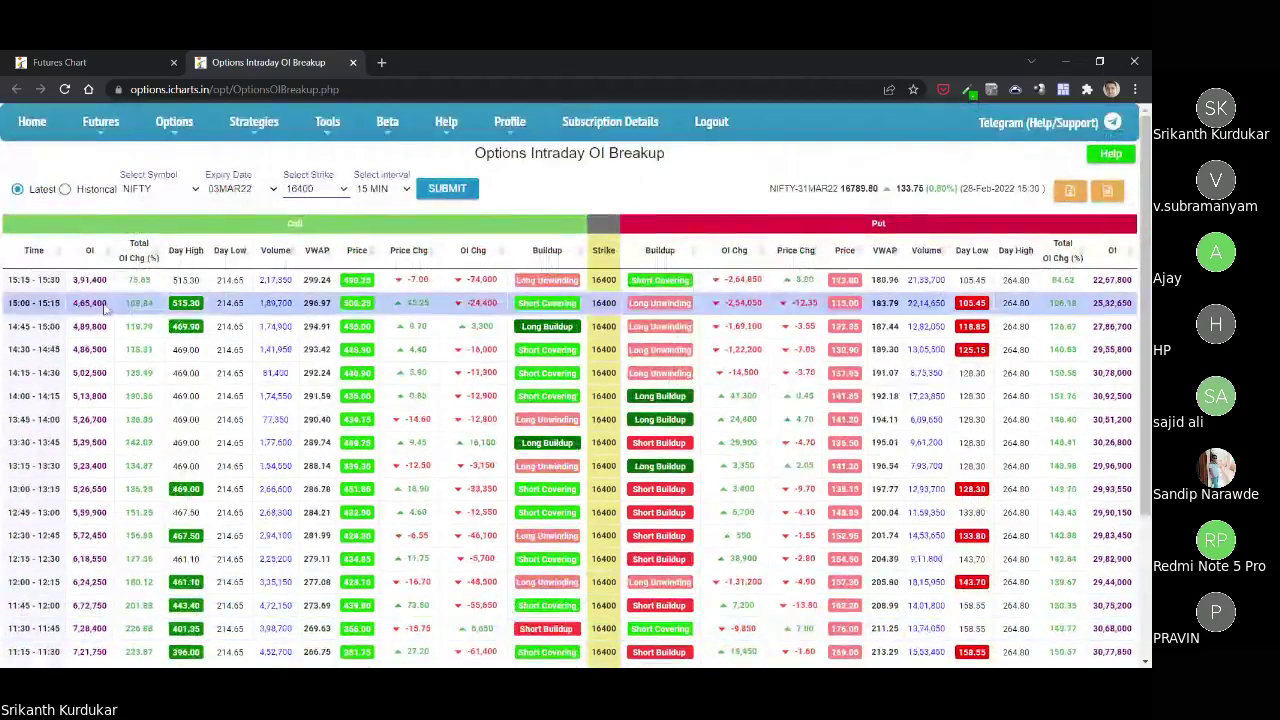
pyautogui.scroll(-2, 150, 485)
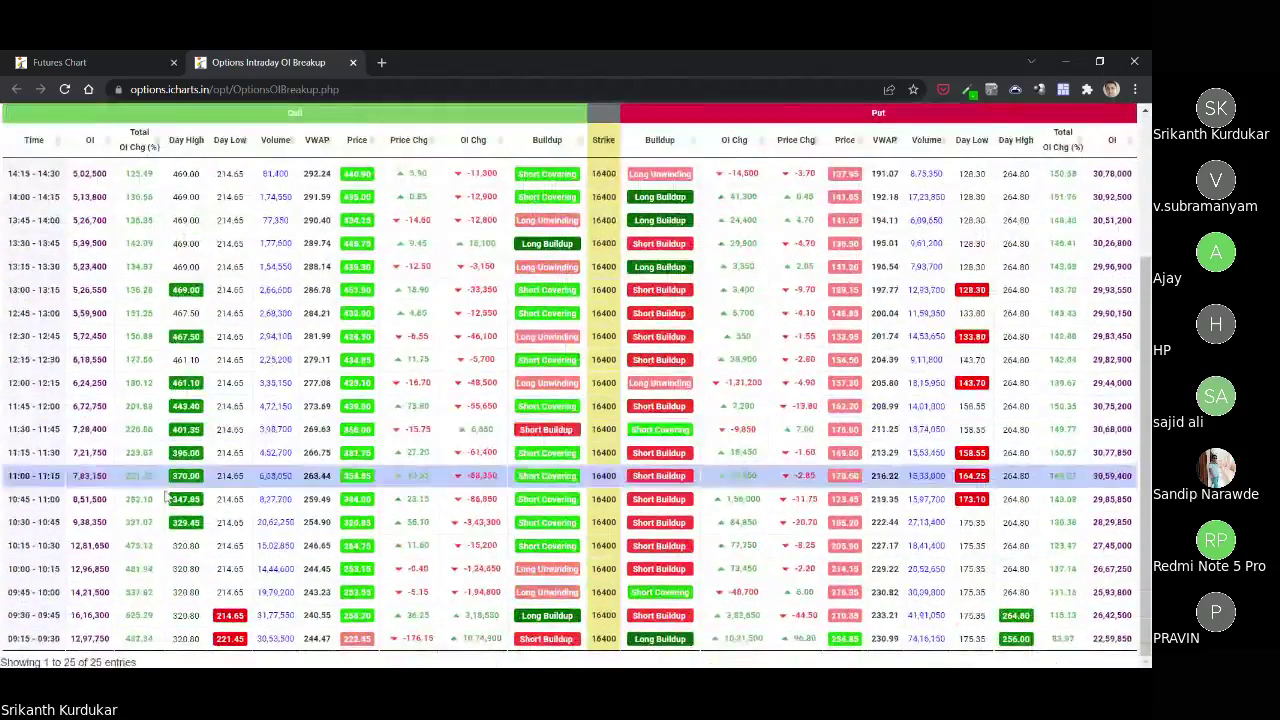
pyautogui.scroll(2, 137, 335)
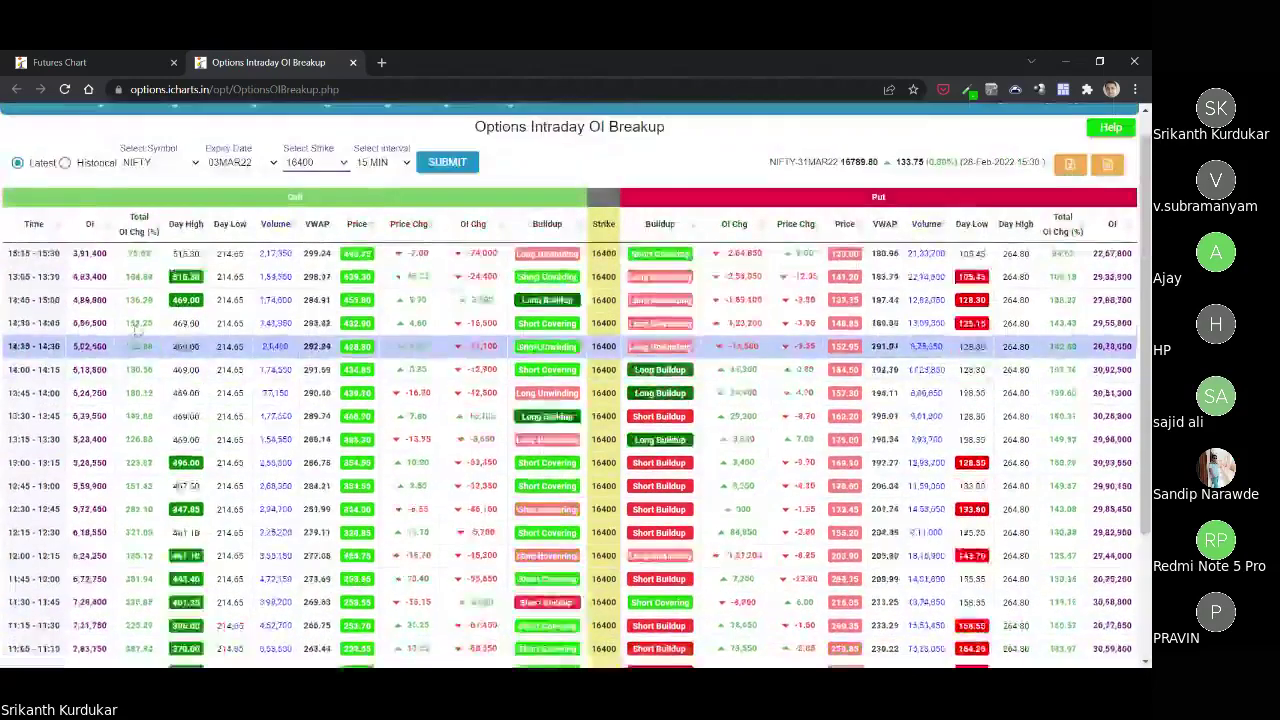
pyautogui.scroll(1, 137, 335)
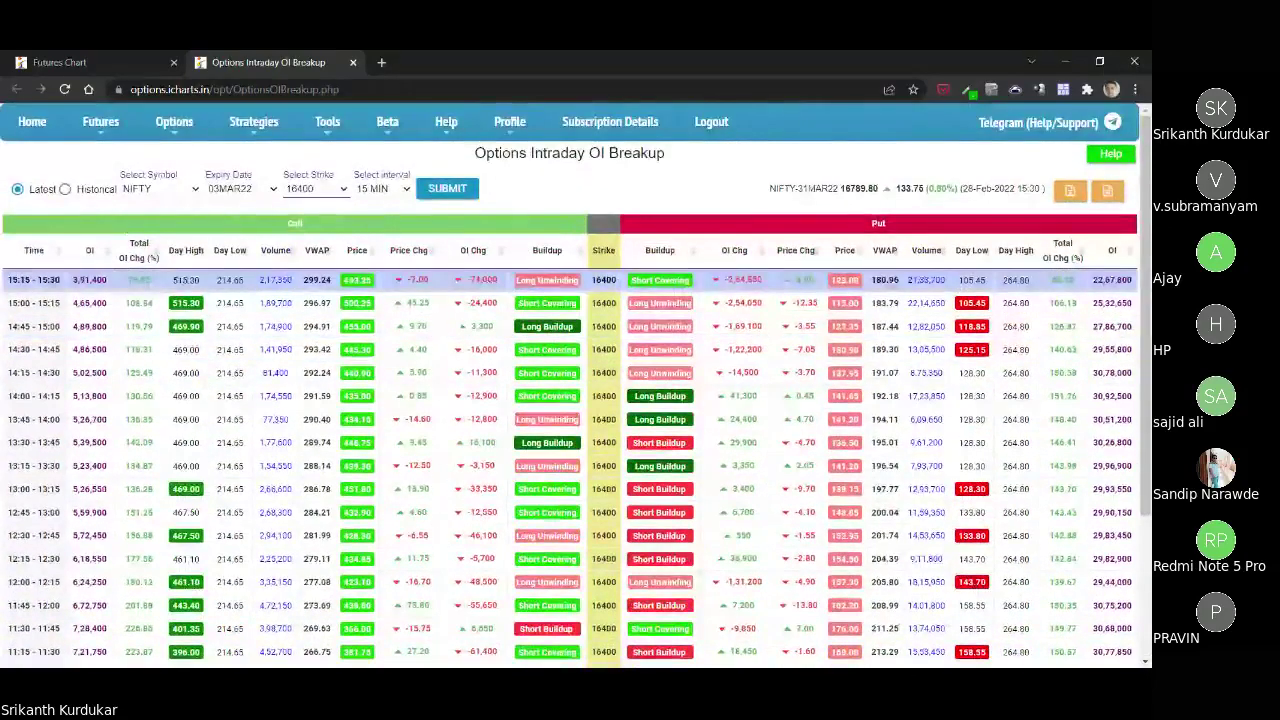
pyautogui.scroll(-3, 40, 515)
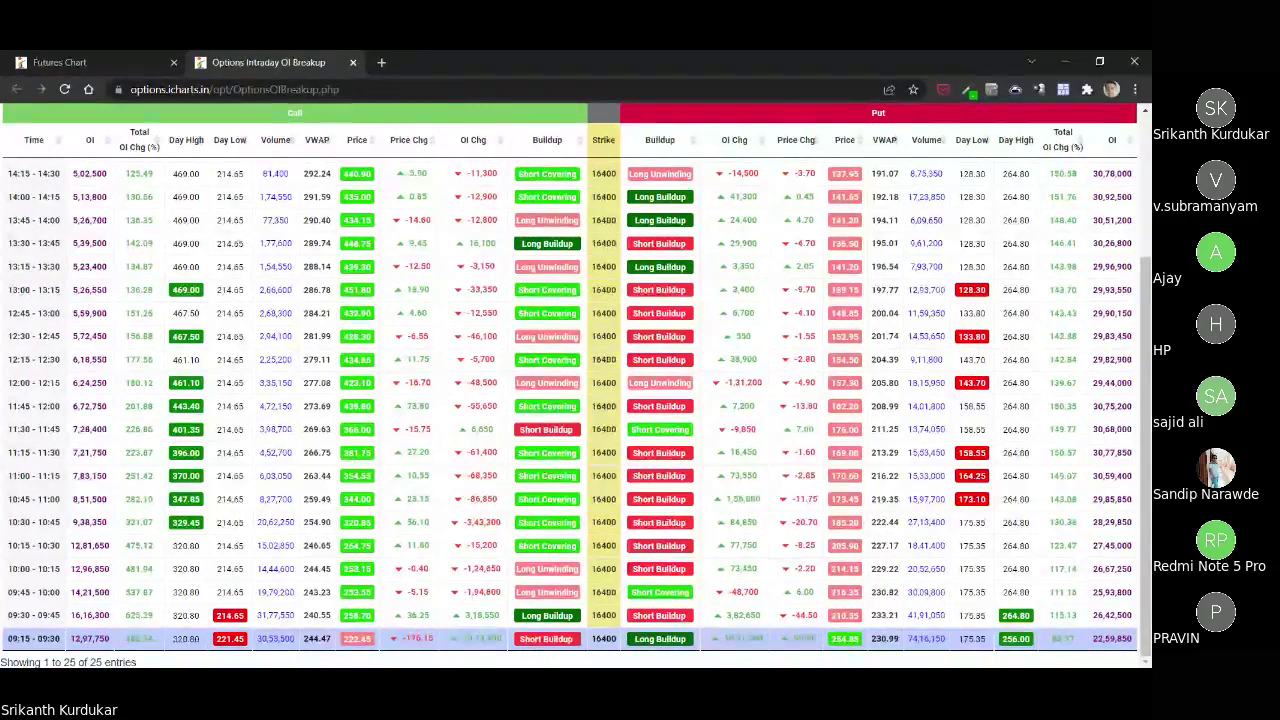
pyautogui.scroll(5, 270, 325)
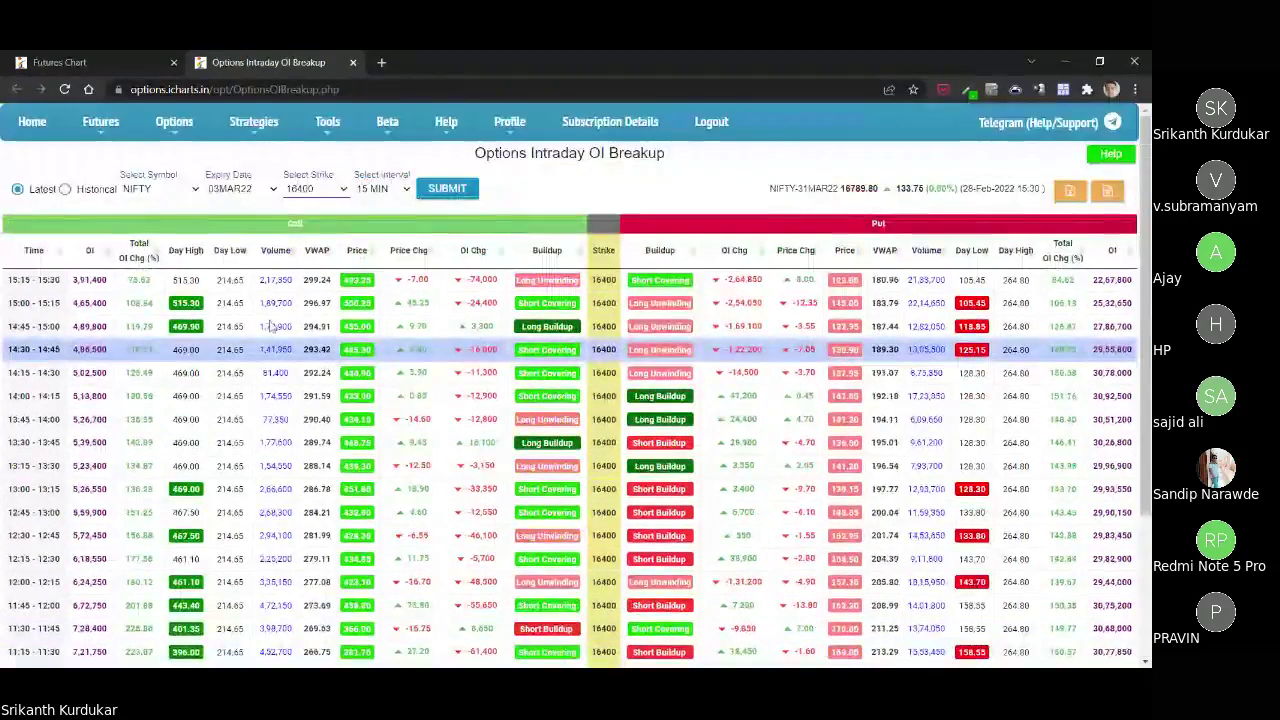
# Open an Options Chart in a new tab before the OI breakup and load the NIFTY 03MAR22 16400 Call.
pyautogui.moveTo(174, 121)
pyautogui.click(185, 157)
pyautogui.moveTo(387, 121)
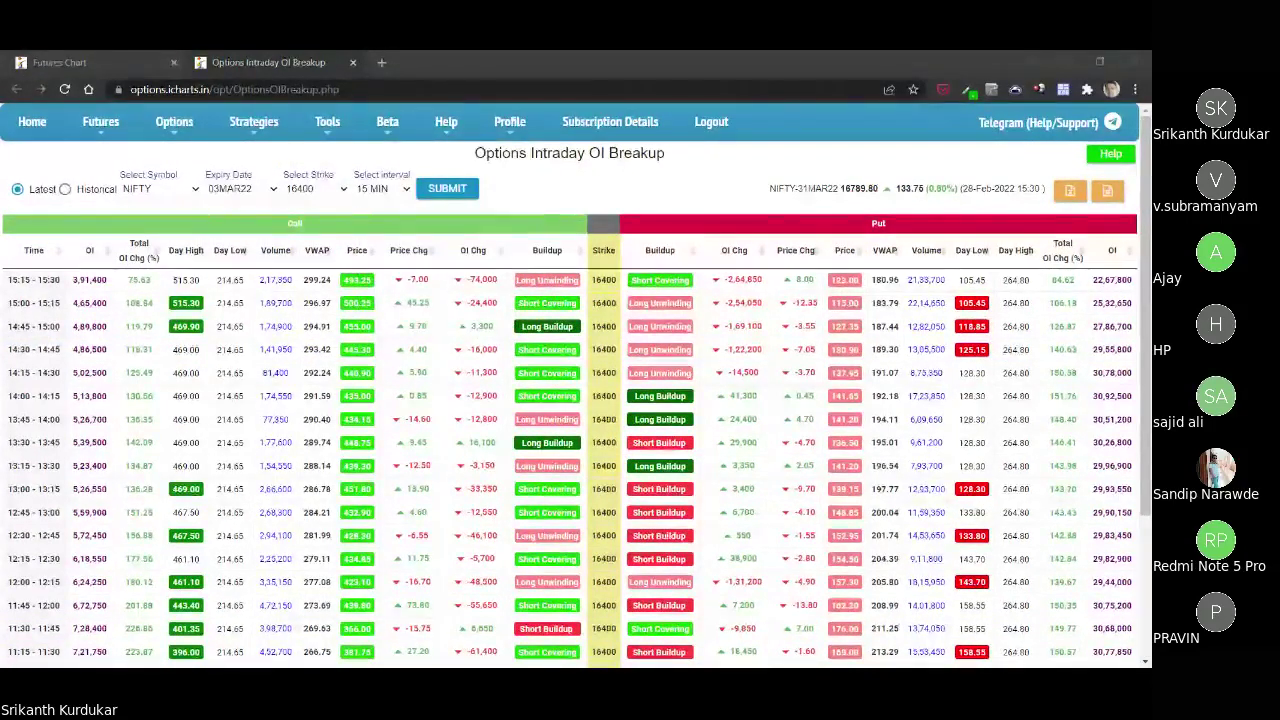
pyautogui.moveTo(440, 64); pyautogui.dragTo(312, 67)
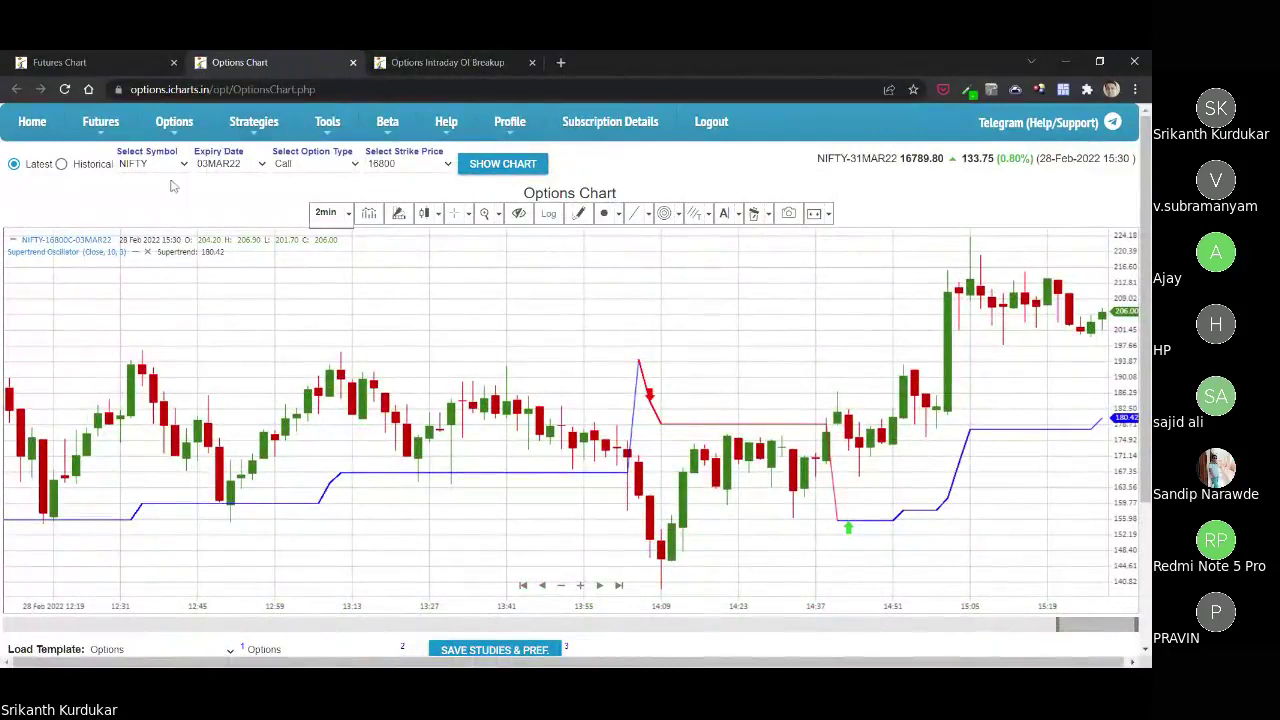
pyautogui.click(407, 165)
pyautogui.click(400, 320)
pyautogui.click(505, 175)
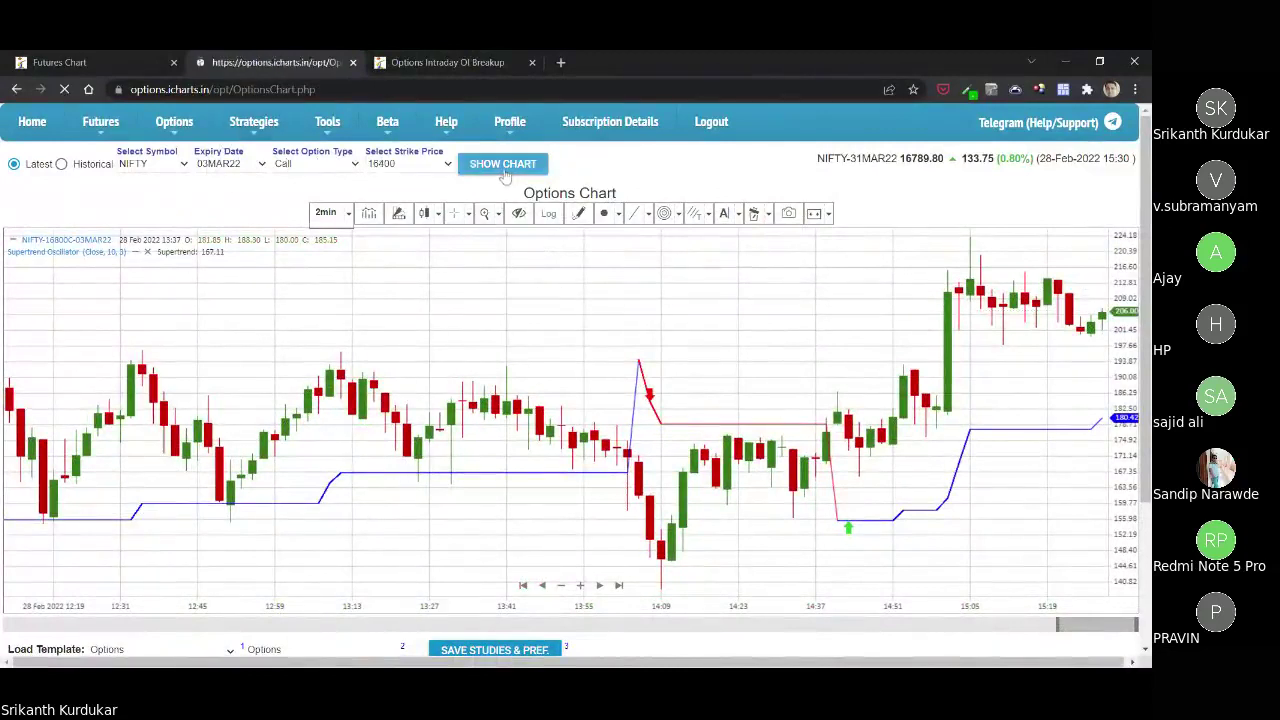
# Compare the 16400 Call's price moves on 28 Feb with its buildup entries in the OI breakup table.
pyautogui.scroll(-2, 457, 470)
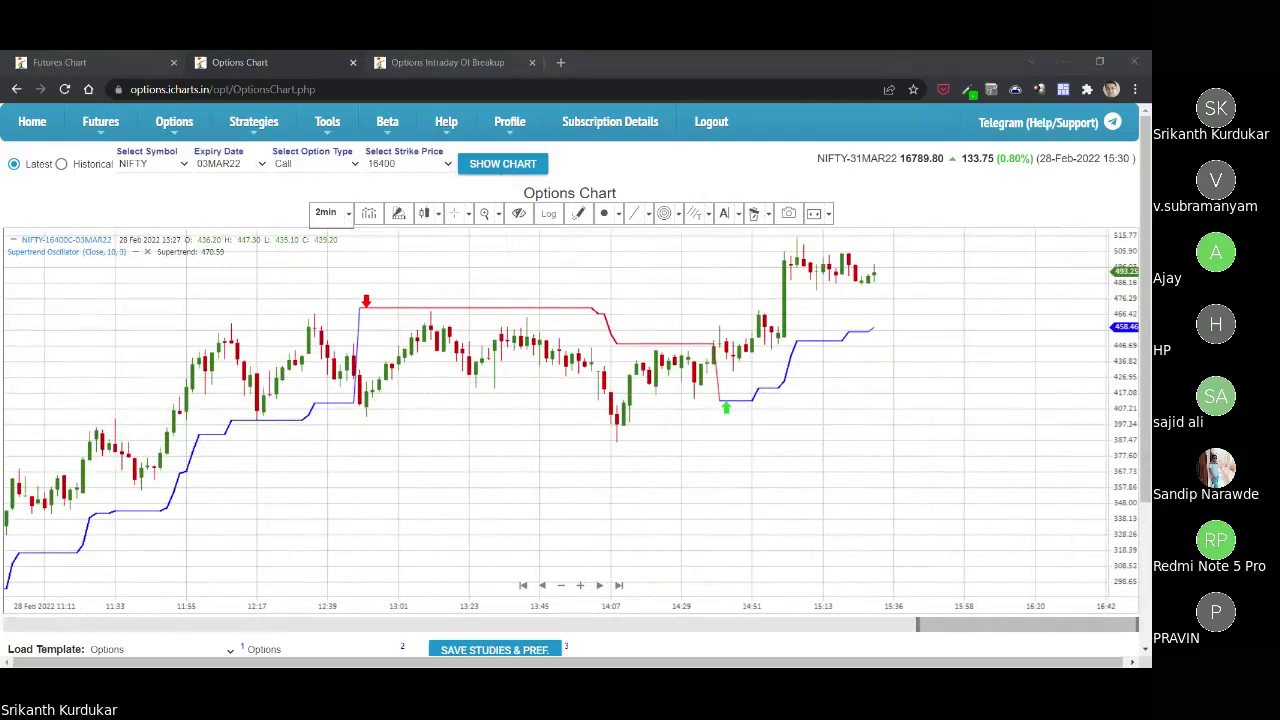
pyautogui.scroll(-3, 505, 430)
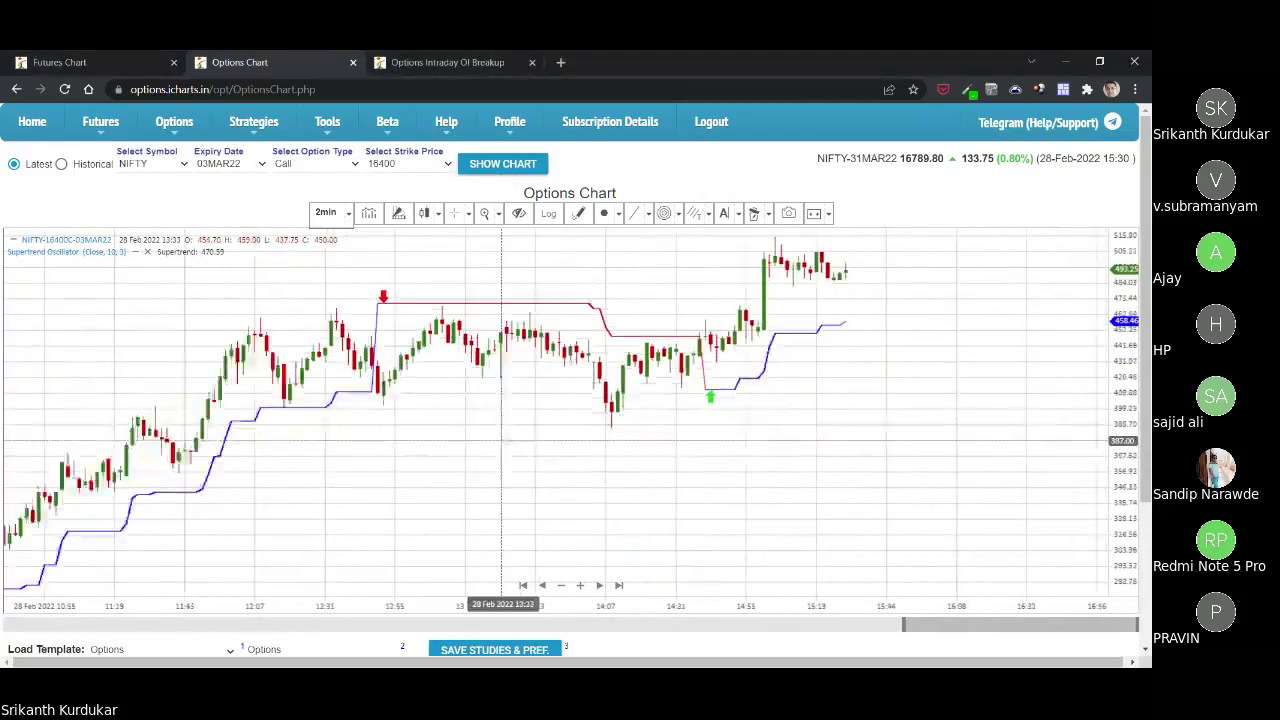
pyautogui.moveTo(371, 455); pyautogui.dragTo(739, 457)
pyautogui.scroll(-1, 739, 457)
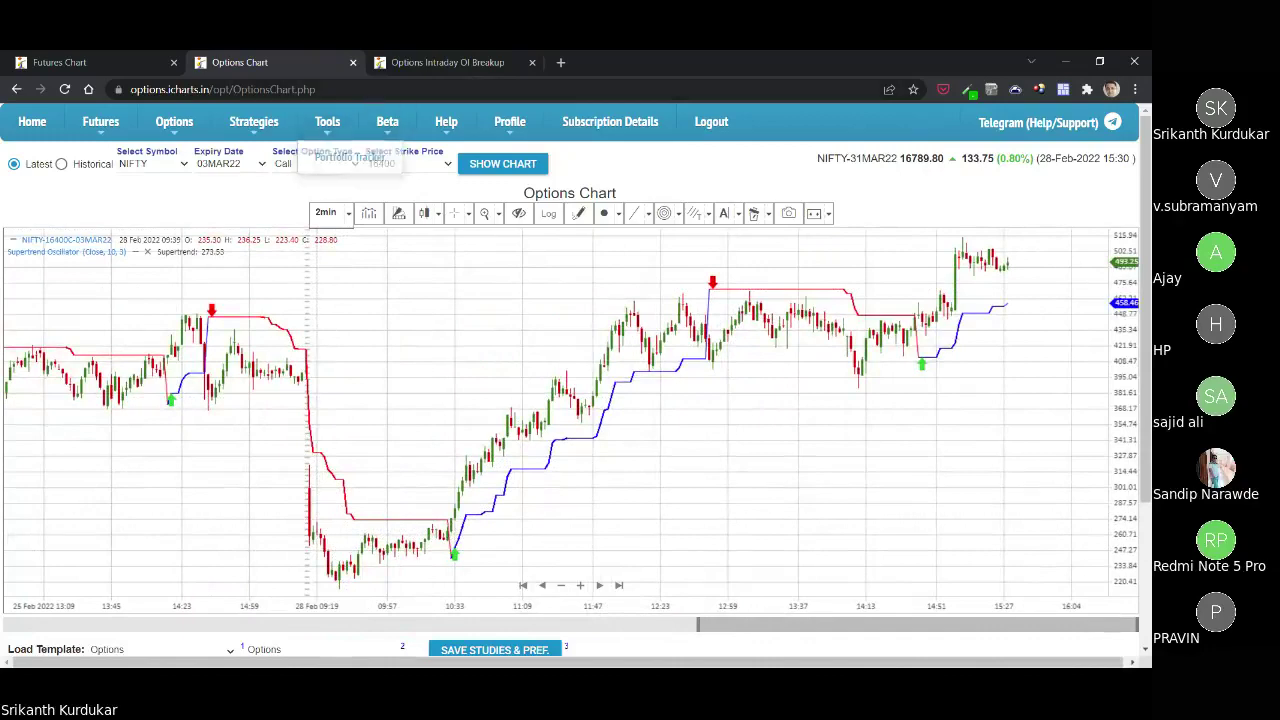
pyautogui.hotkey('ctrl', 'Tab')
pyautogui.scroll(-1, 570, 480)
pyautogui.scroll(-1, 570, 480)
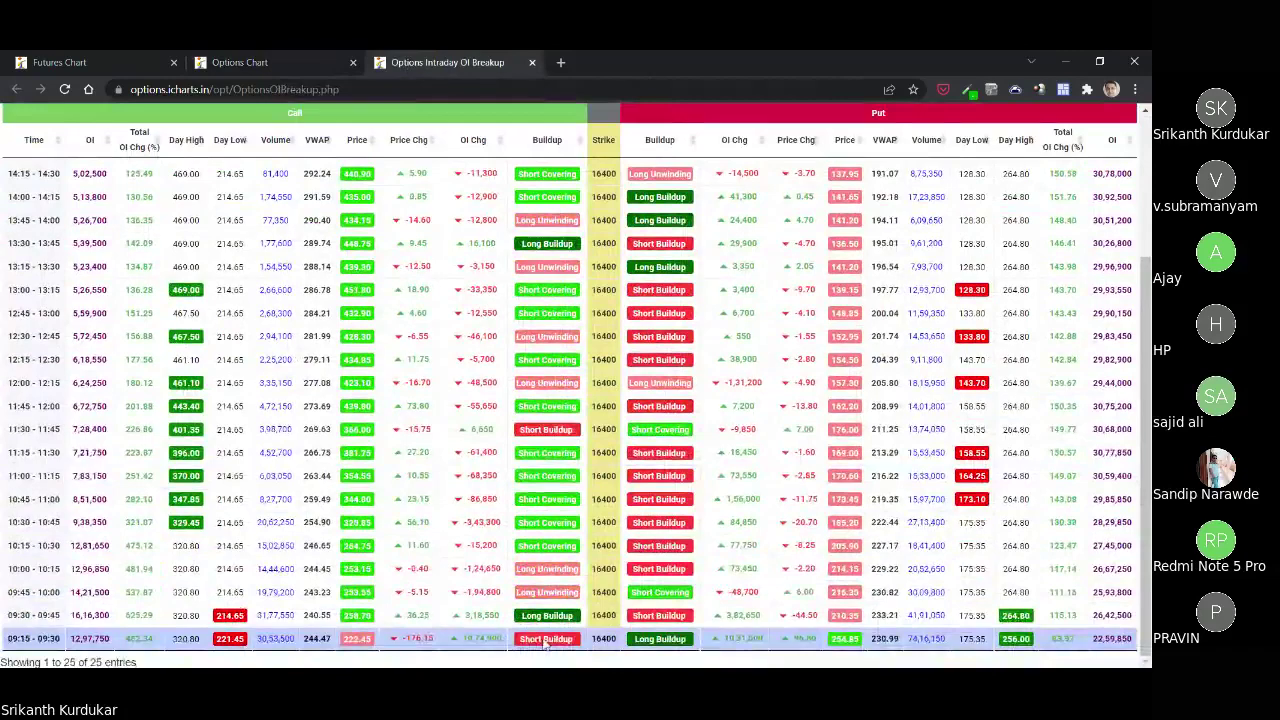
pyautogui.click(268, 62)
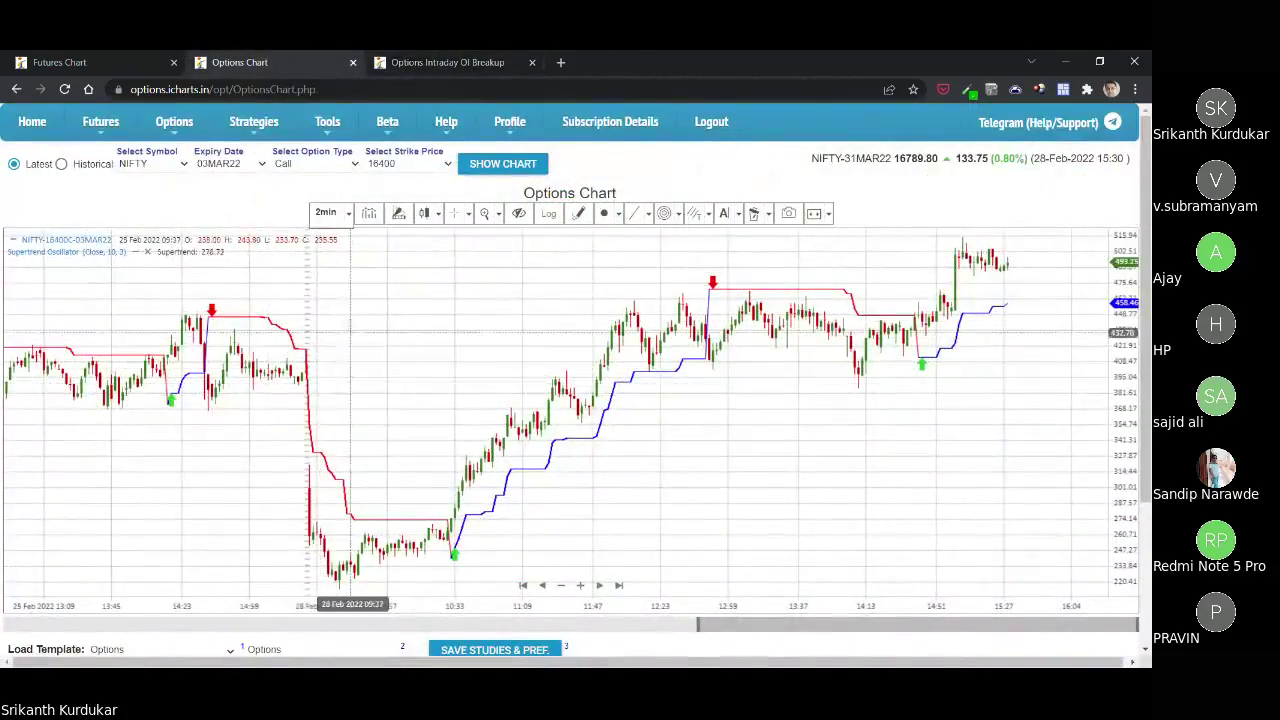
pyautogui.scroll(2, 514, 430)
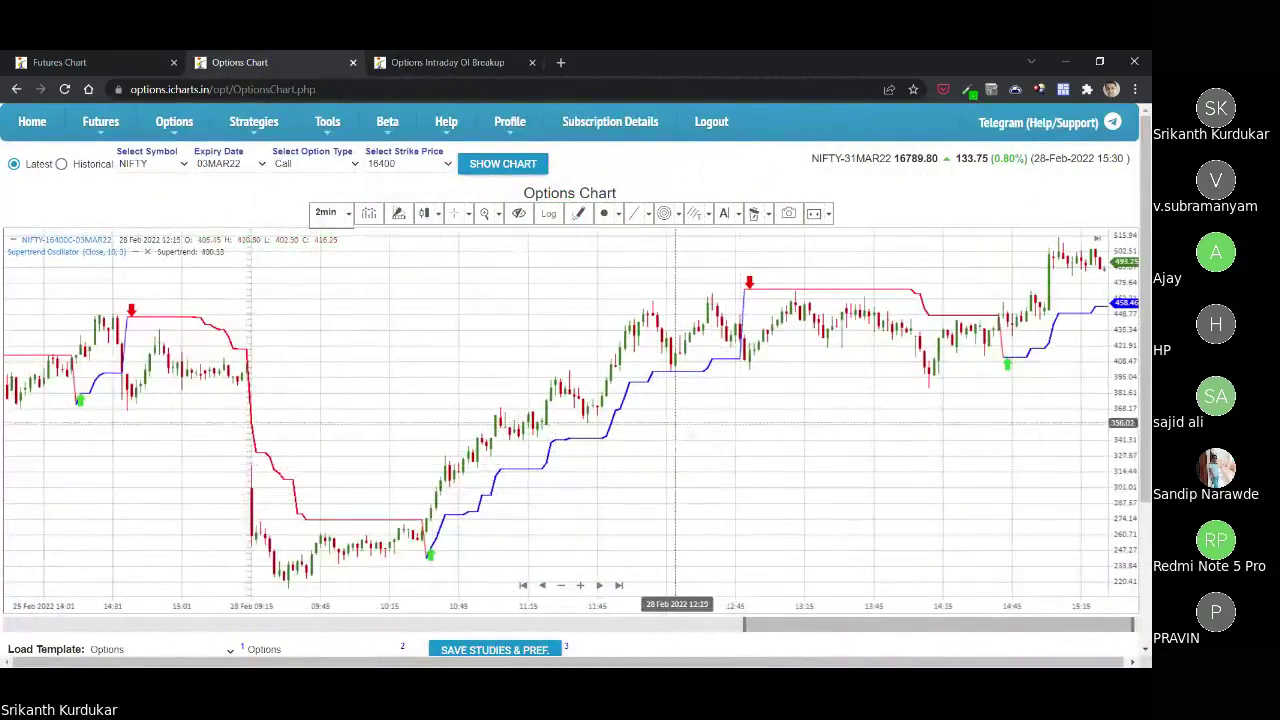
pyautogui.moveTo(650, 452); pyautogui.dragTo(433, 342)
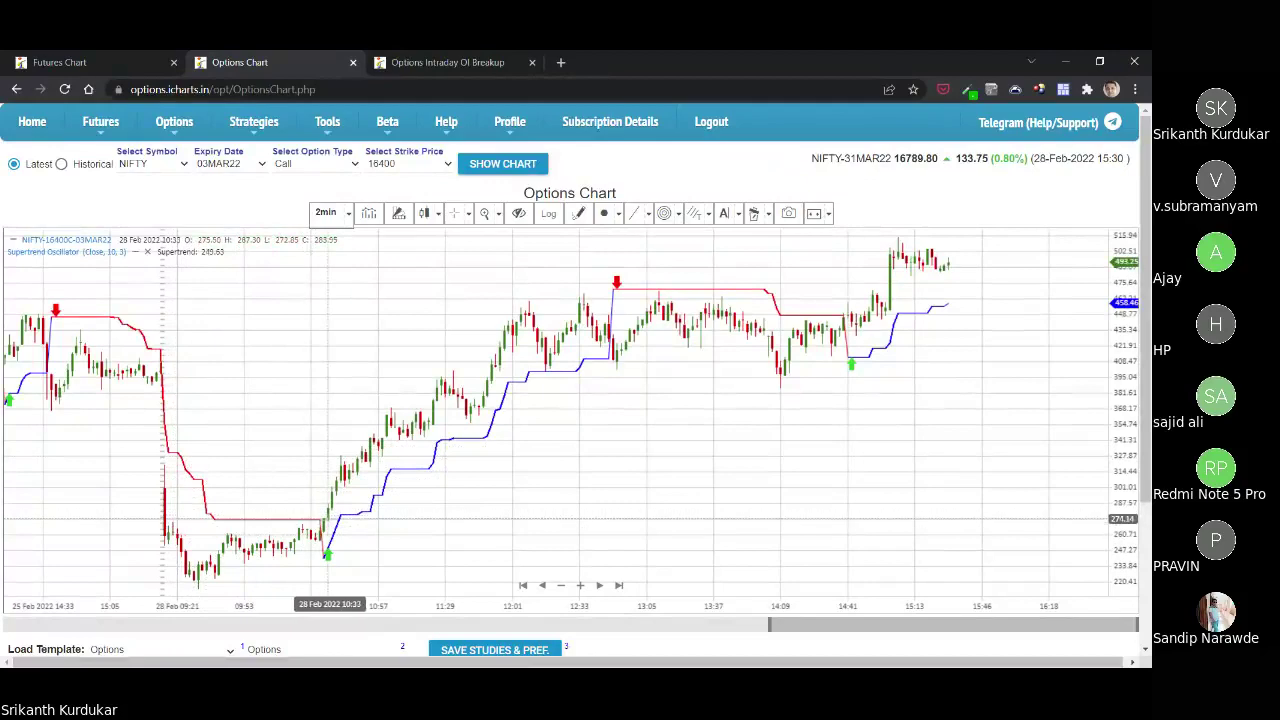
# Place the OI breakup tab ahead of the Call chart's tab and open a second Options Chart in a new tab.
pyautogui.click(420, 62)
pyautogui.moveTo(410, 65); pyautogui.dragTo(321, 72)
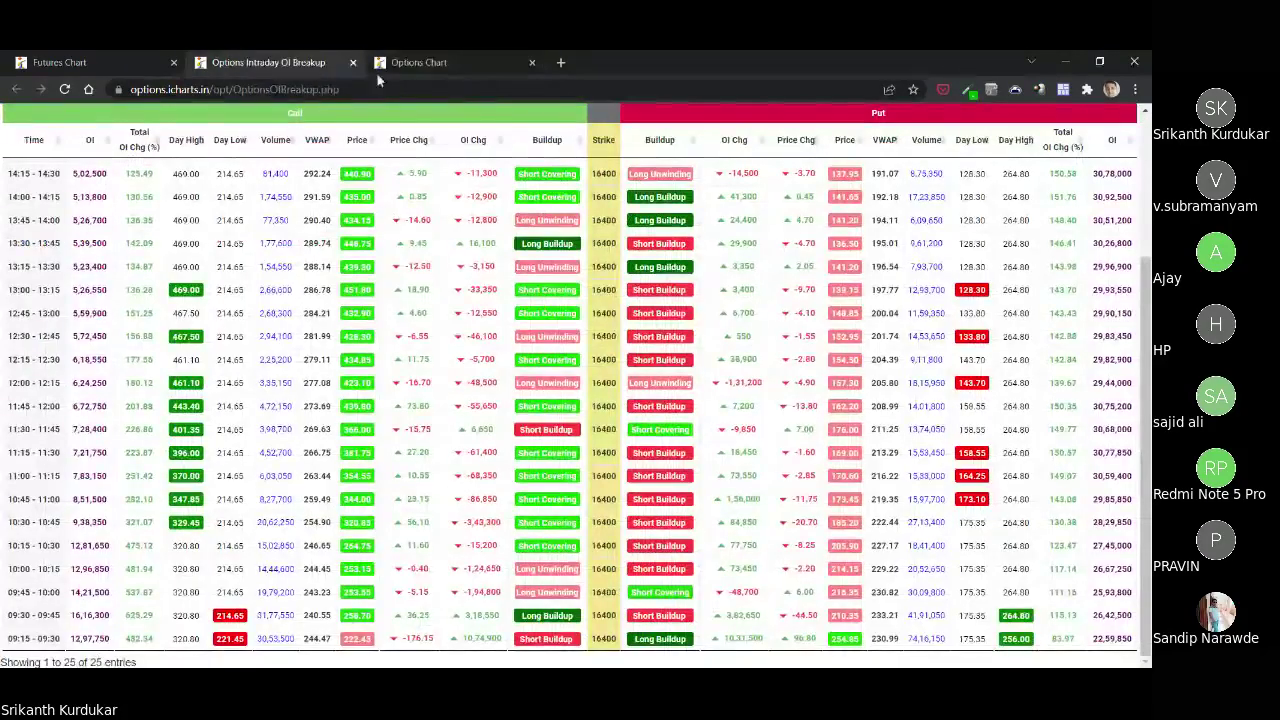
pyautogui.click(415, 62)
pyautogui.click(178, 157)
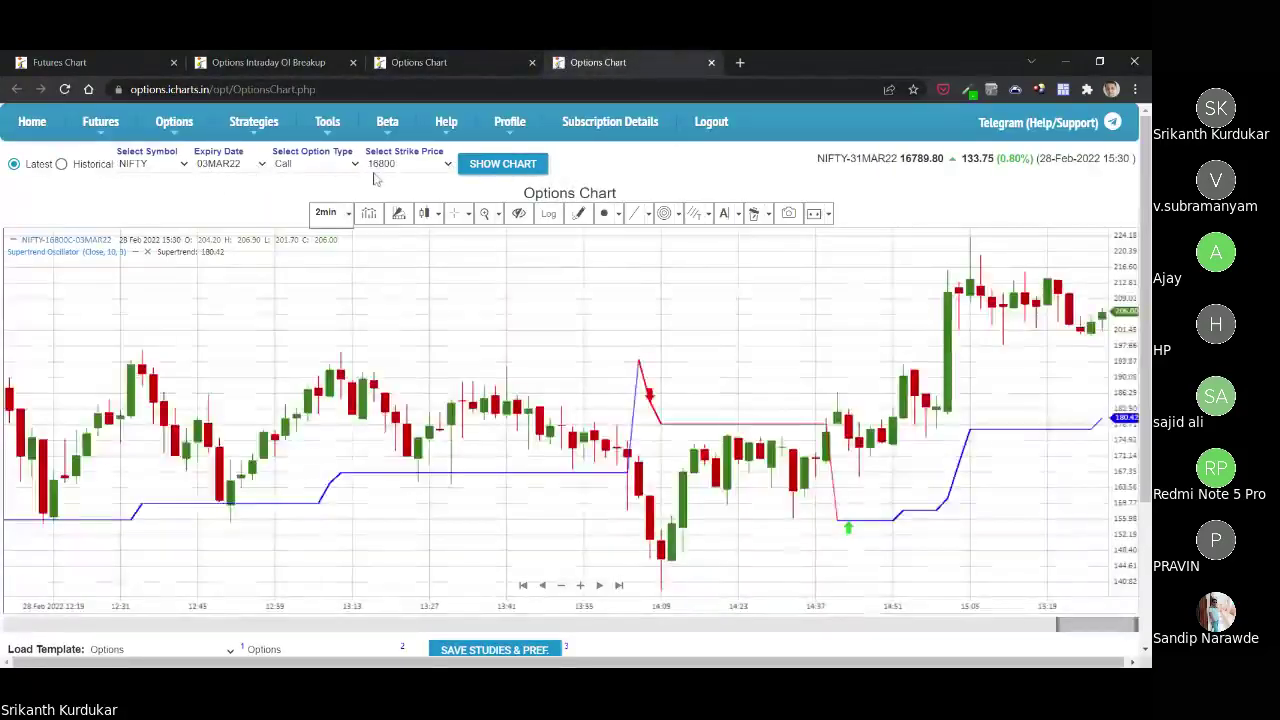
# Load the NIFTY 03MAR22 16400 Put in the second Options Chart, showing the full 28 Feb session.
pyautogui.click(326, 176)
pyautogui.click(322, 198)
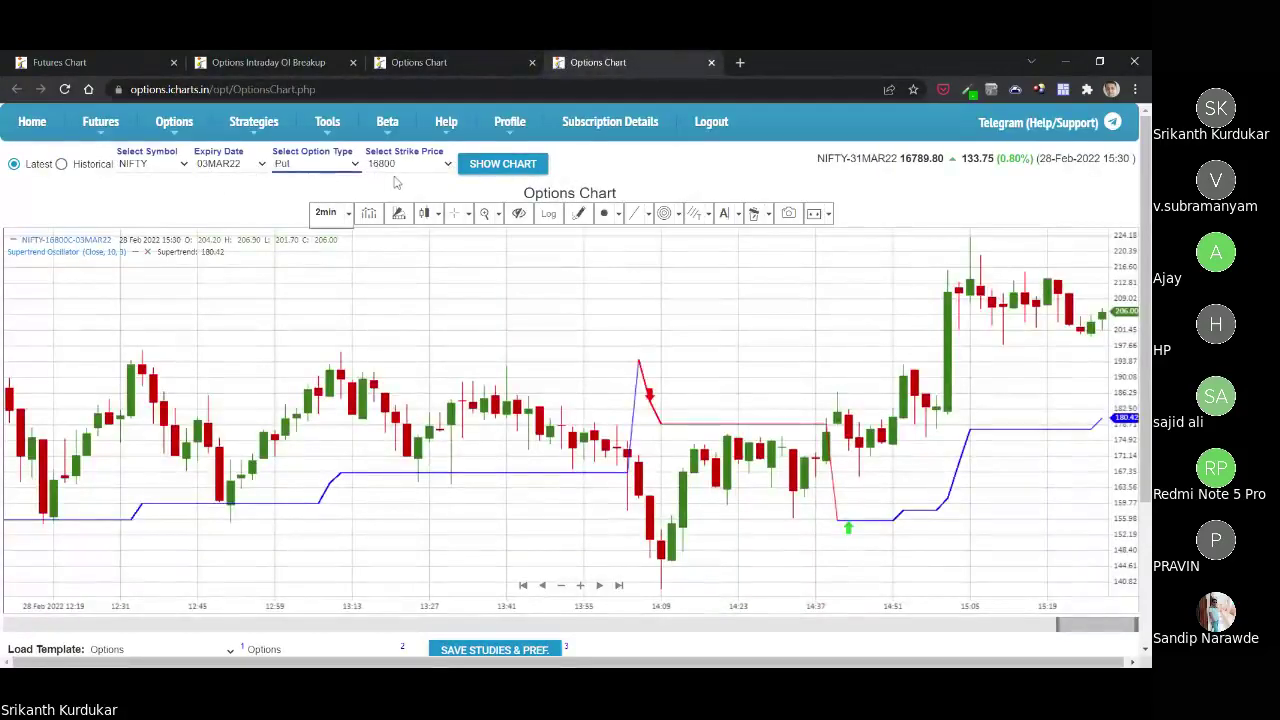
pyautogui.click(412, 318)
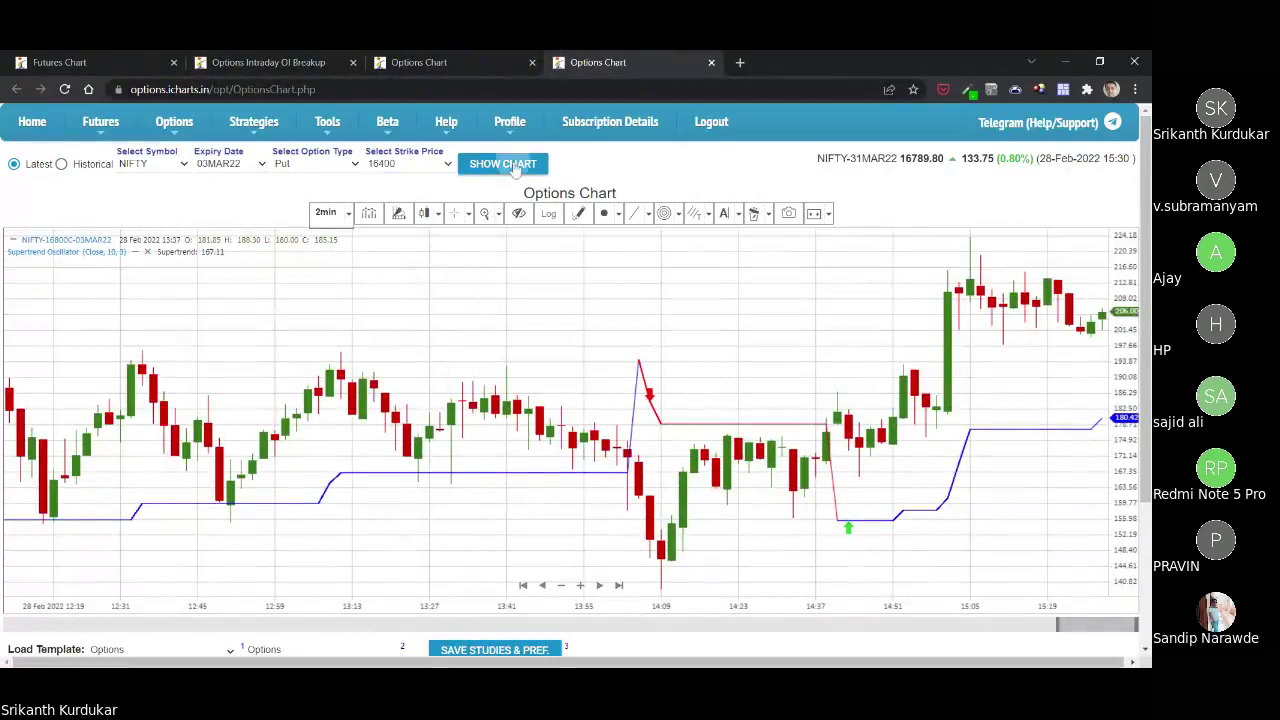
pyautogui.click(503, 164)
pyautogui.scroll(-5, 540, 410)
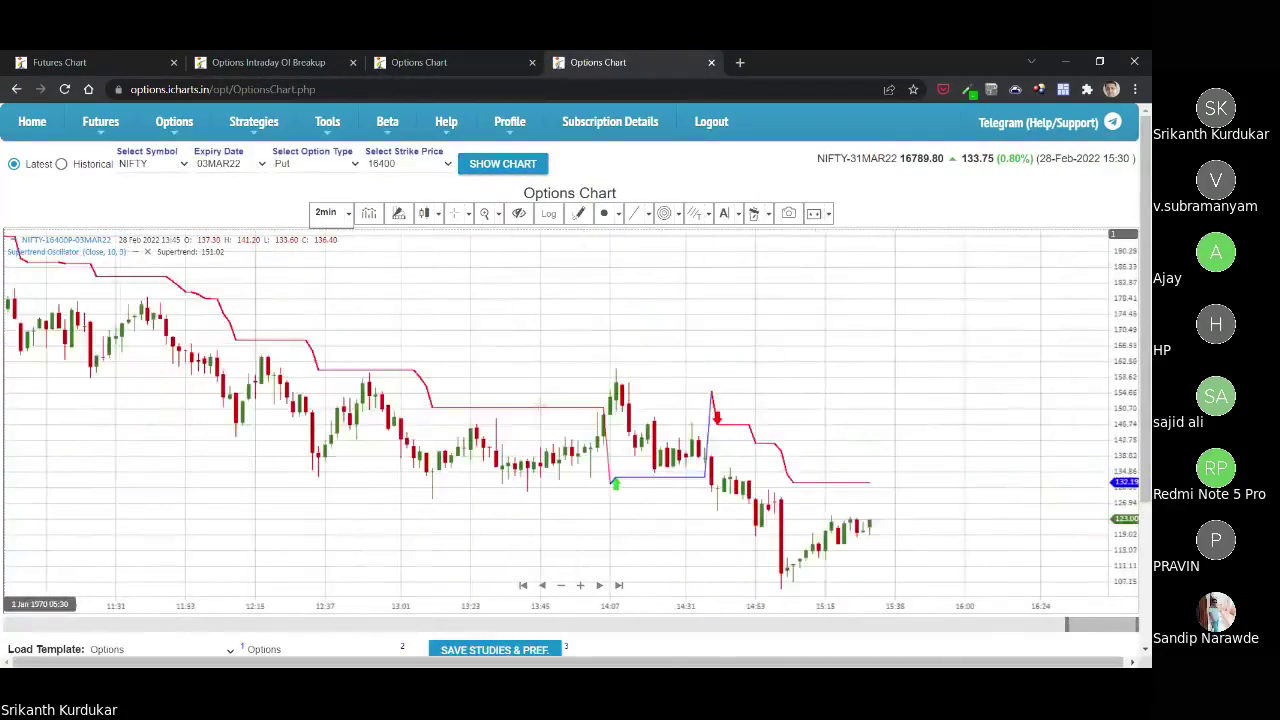
pyautogui.moveTo(400, 408); pyautogui.dragTo(543, 410)
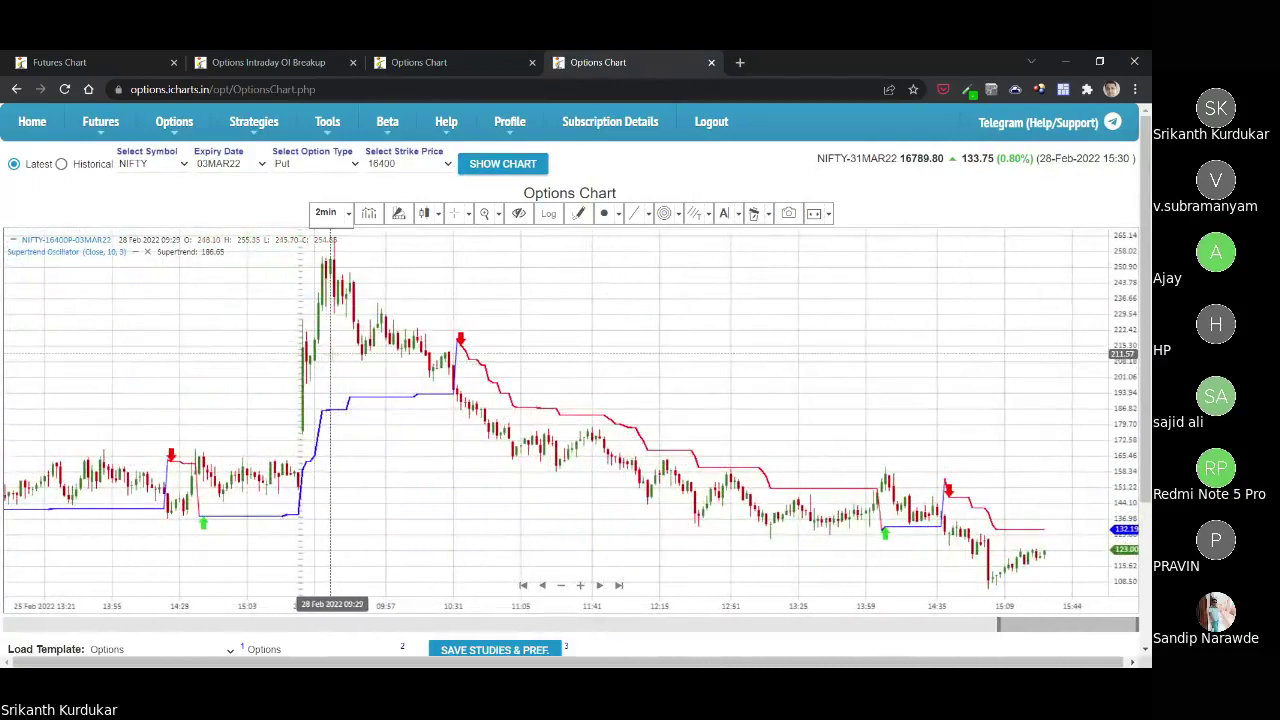
# Compare the early 28 Feb price moves on the 16400 Put and Call charts with the first intervals of the OI breakup table.
pyautogui.click(298, 62)
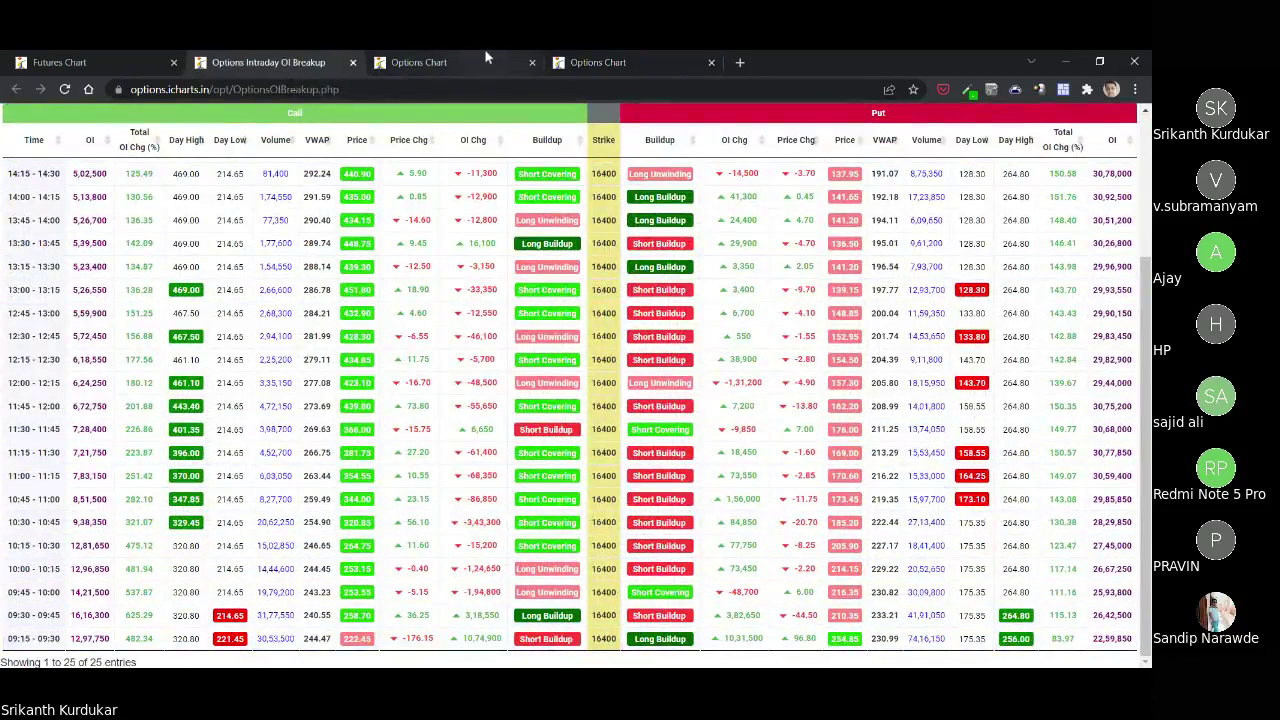
pyautogui.click(624, 62)
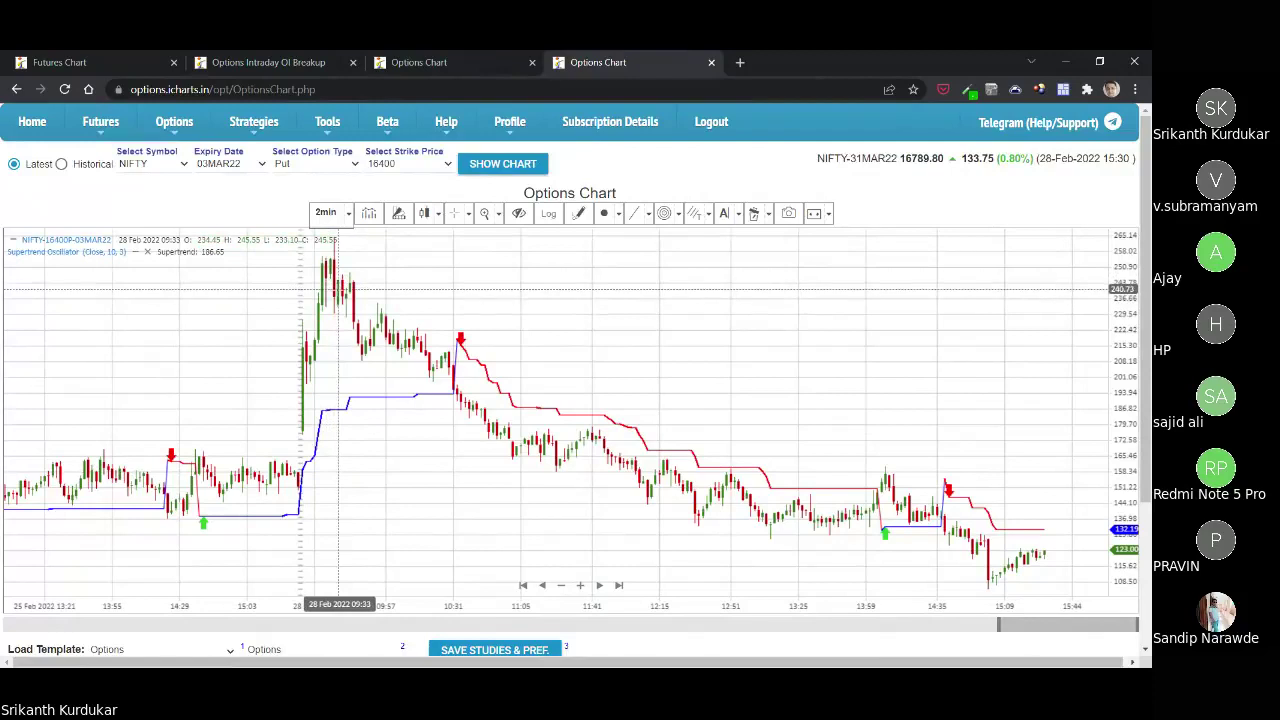
pyautogui.click(465, 64)
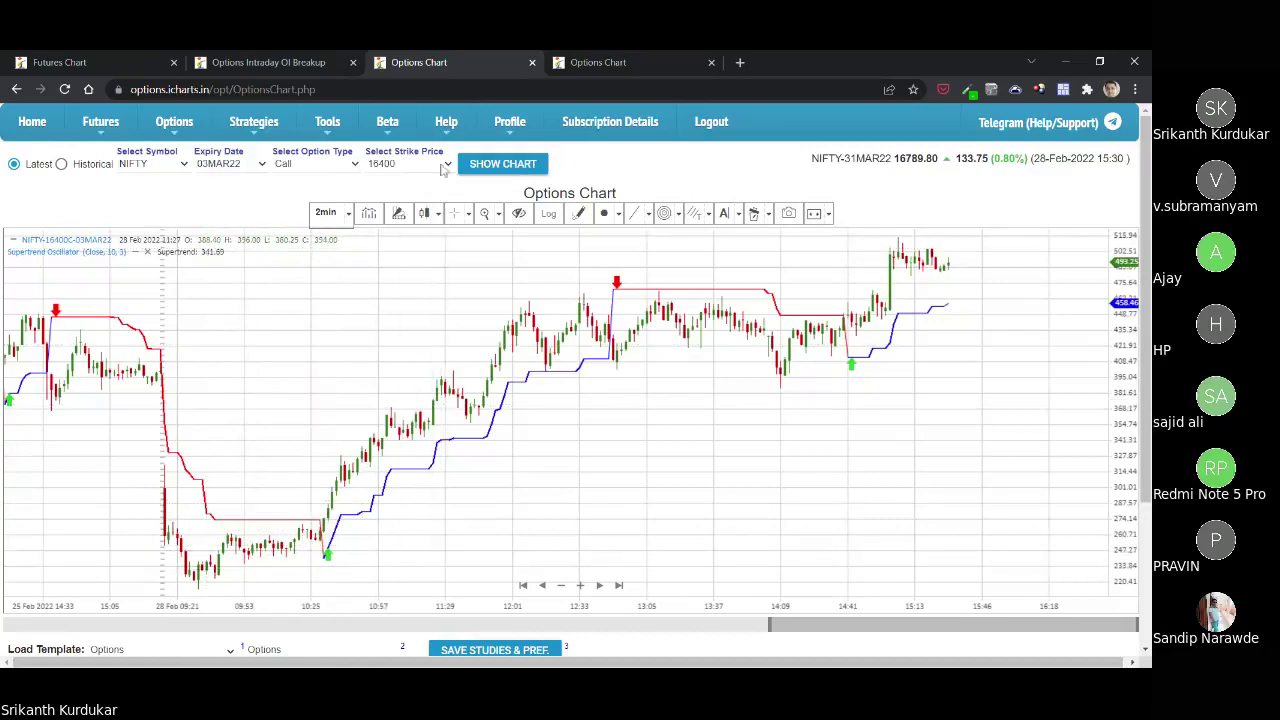
pyautogui.click(641, 63)
pyautogui.click(312, 62)
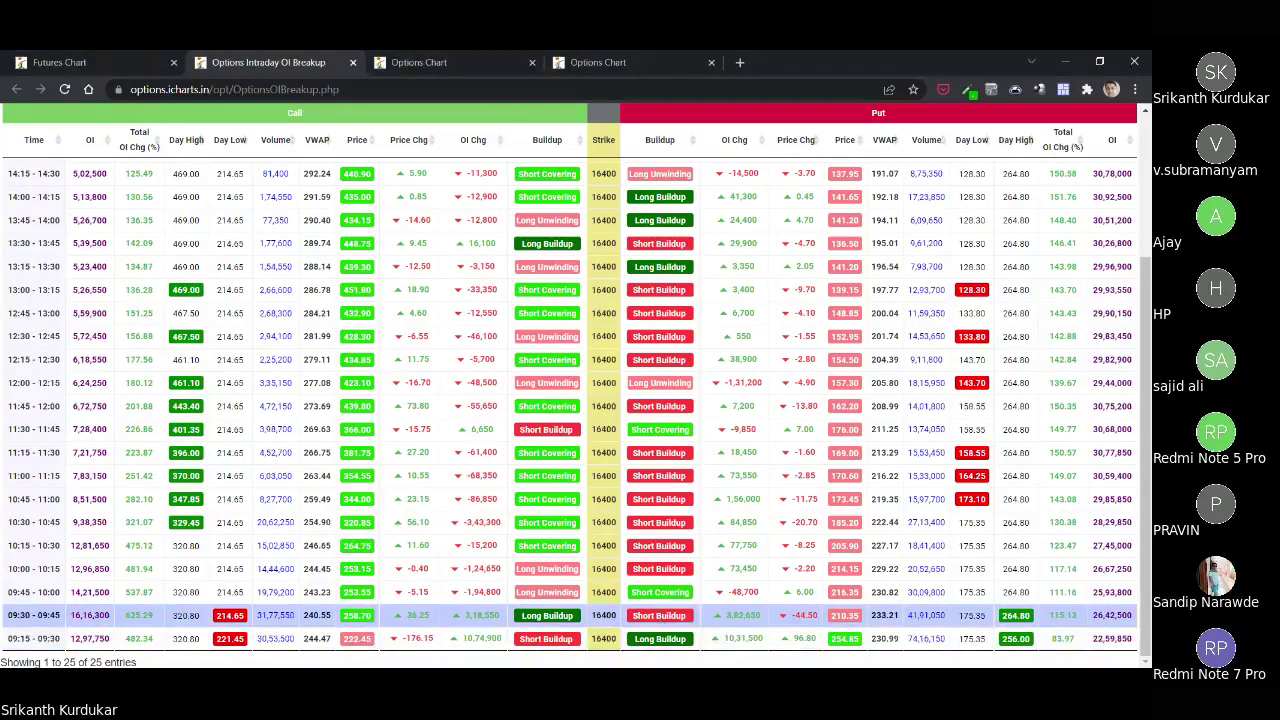
pyautogui.click(465, 62)
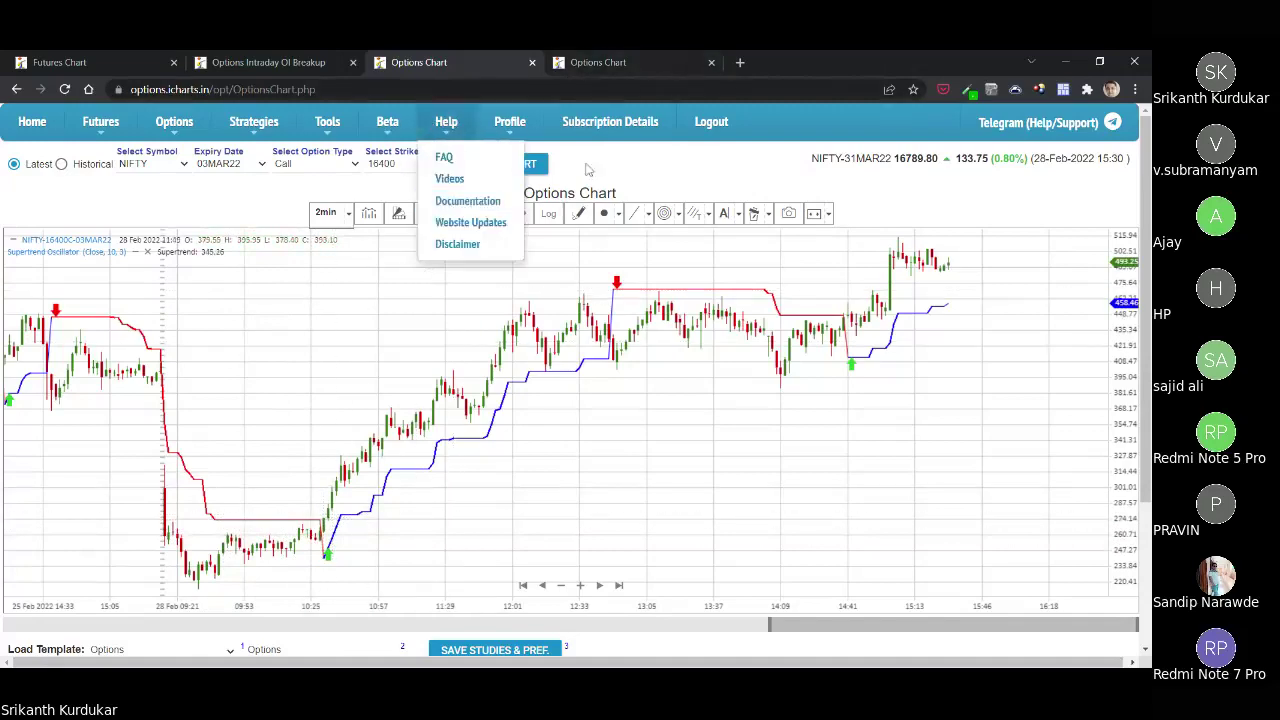
pyautogui.click(281, 62)
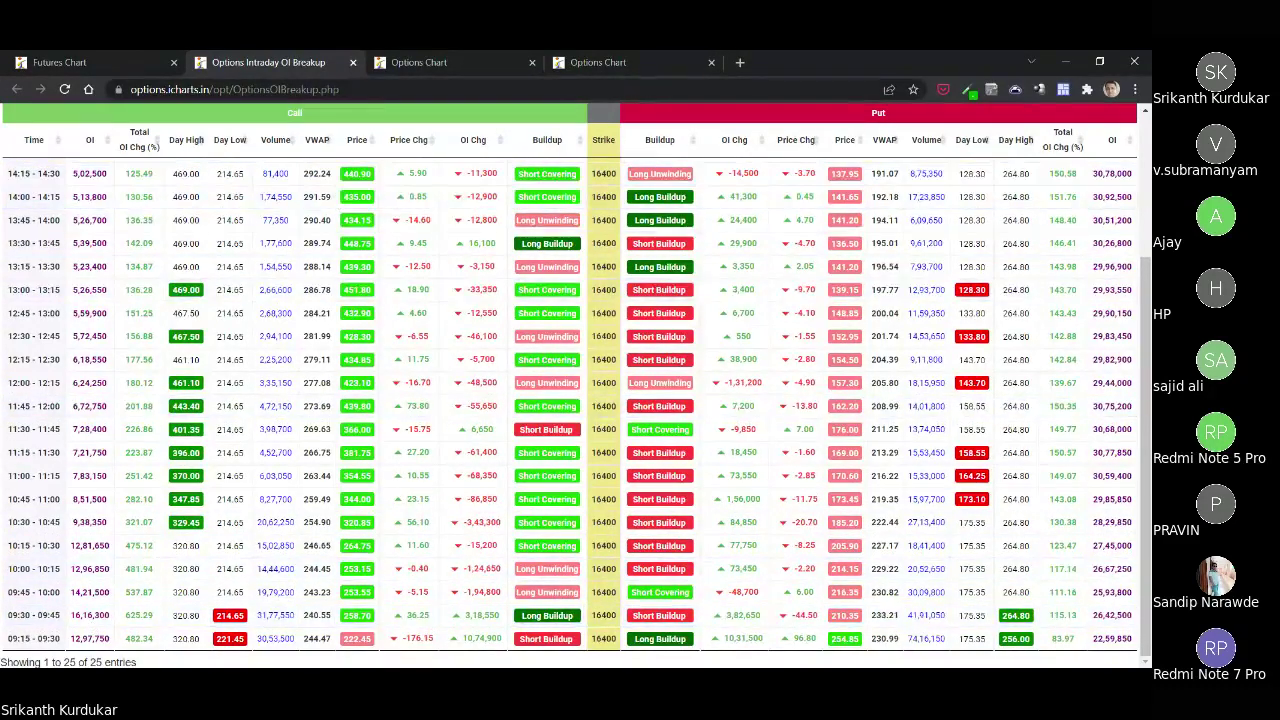
# Check the Supertrend signals on the 16400 Call and Put charts against the buildup entries for the same 28 Feb intervals.
pyautogui.click(405, 68)
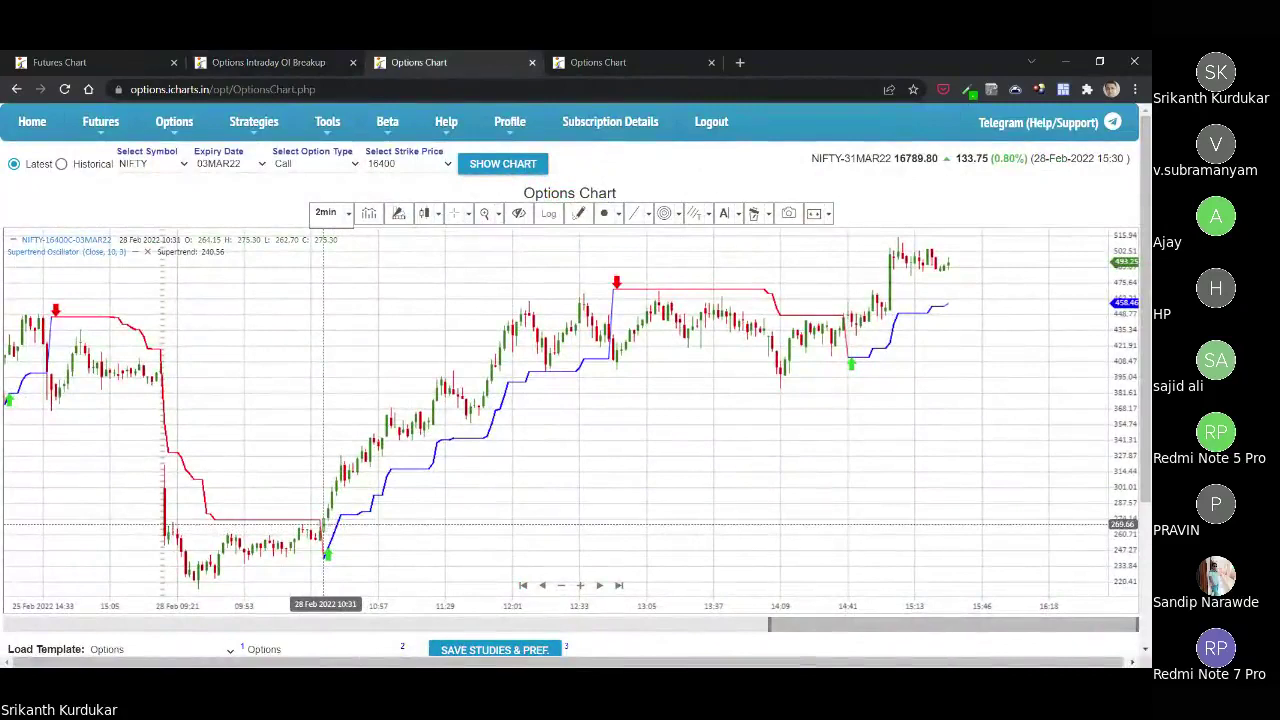
pyautogui.click(295, 60)
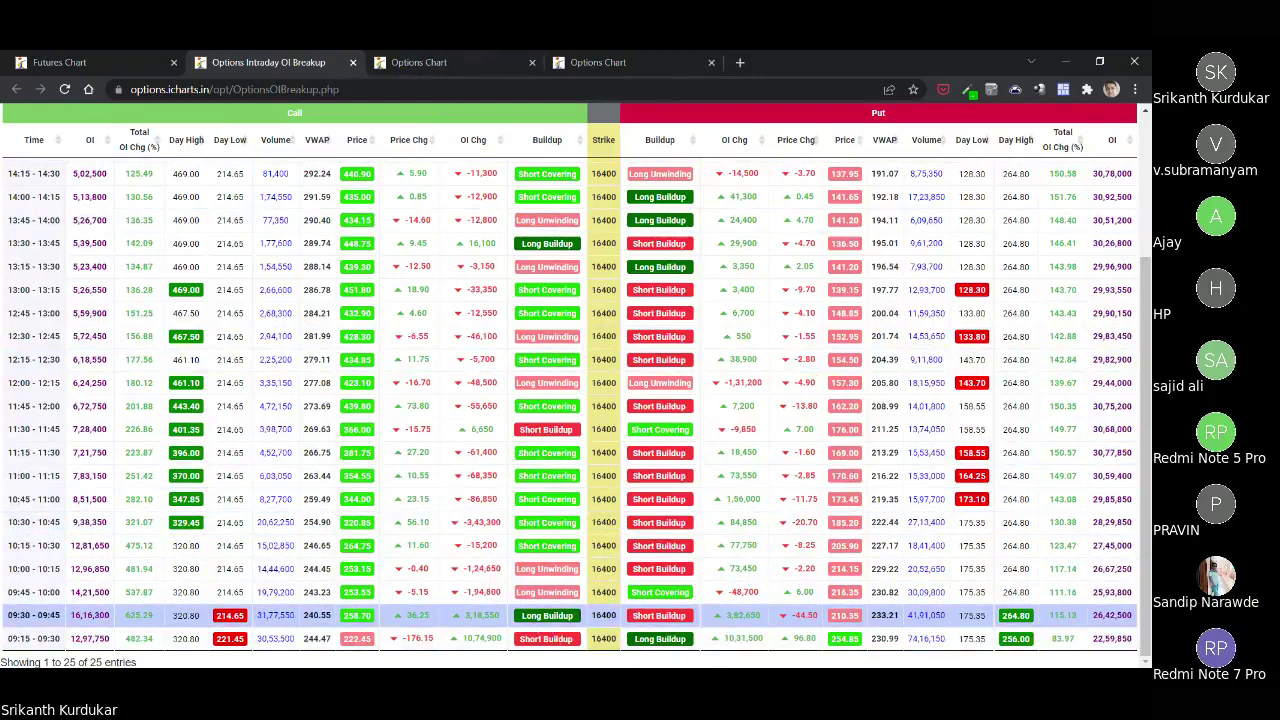
pyautogui.click(590, 62)
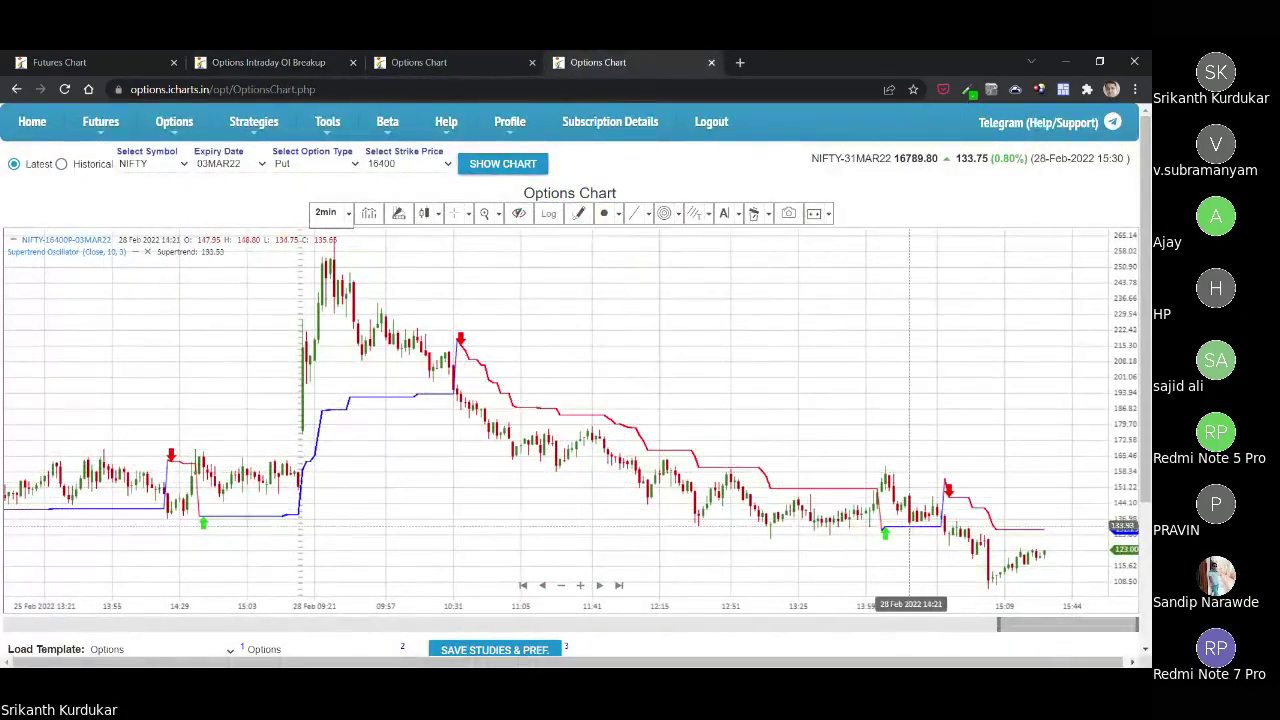
pyautogui.click(488, 66)
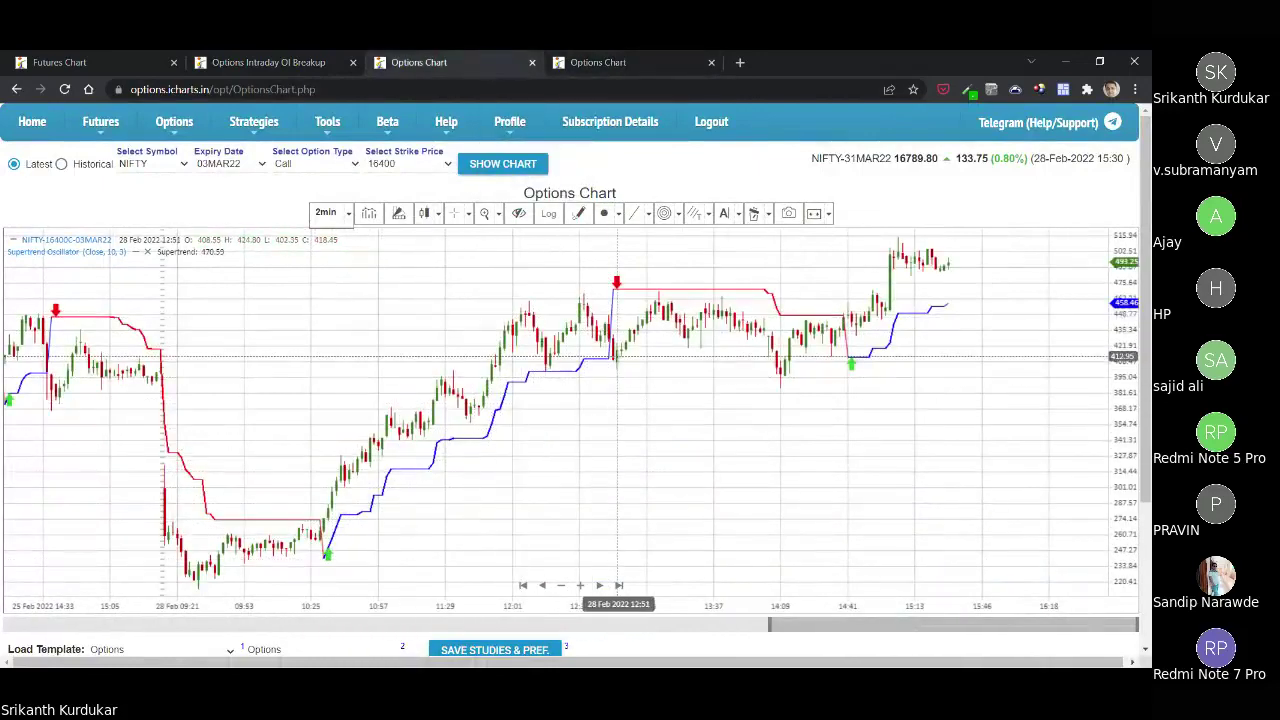
pyautogui.click(598, 62)
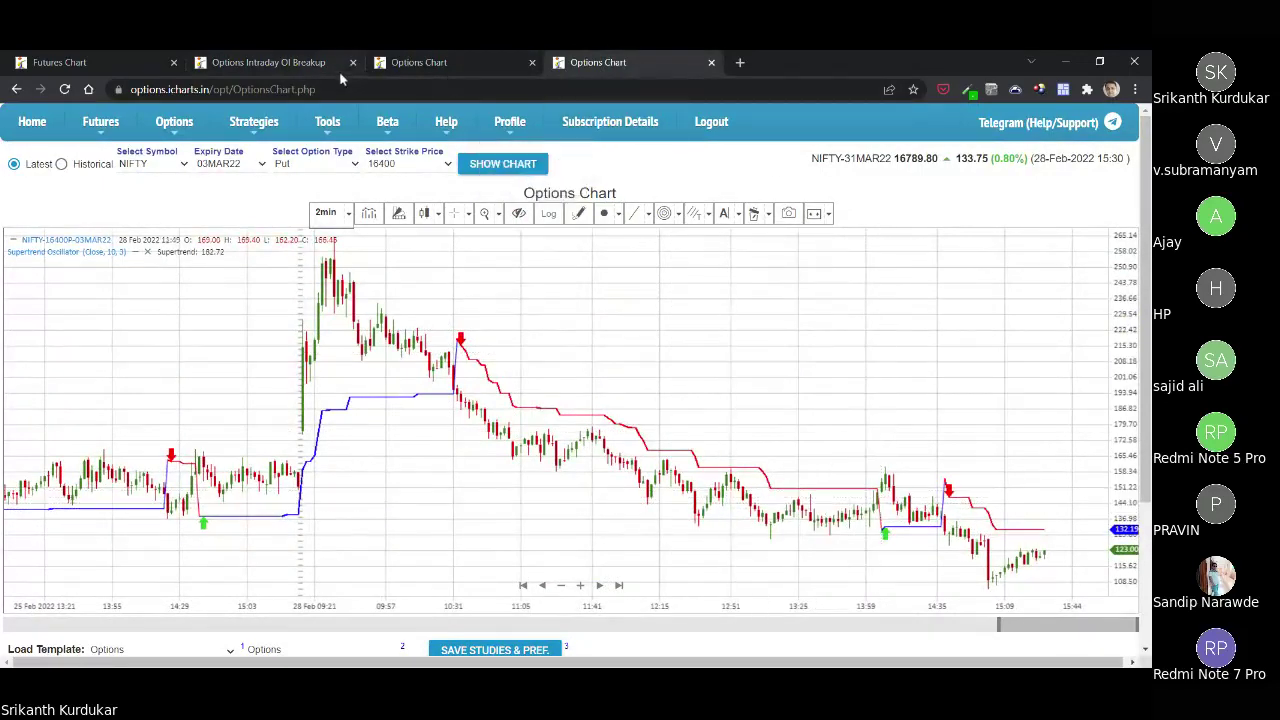
pyautogui.click(298, 64)
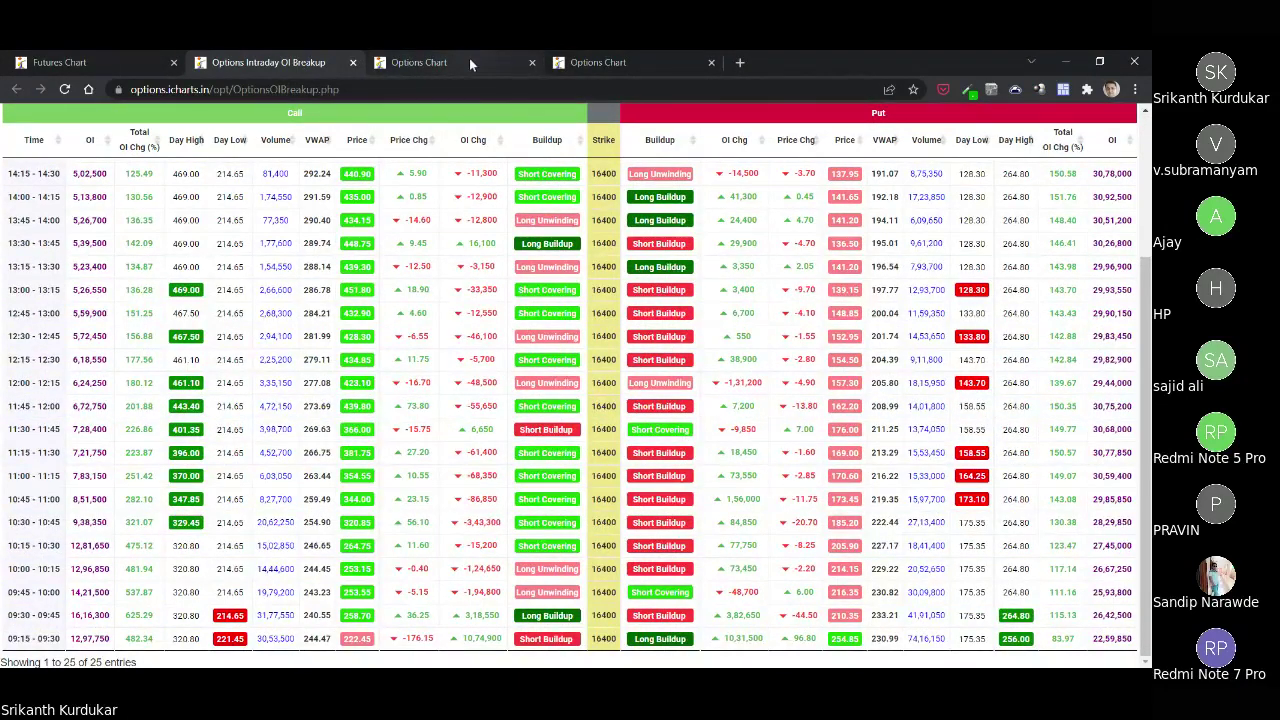
pyautogui.scroll(3, 519, 262)
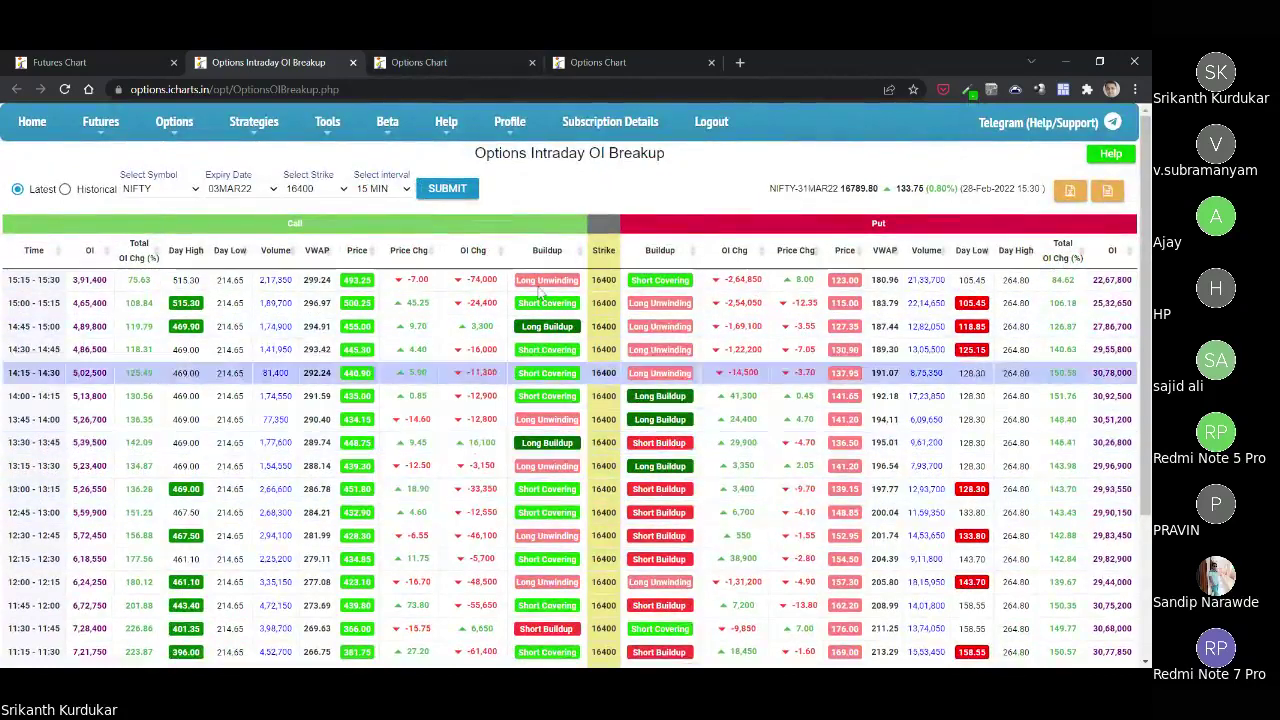
pyautogui.click(456, 61)
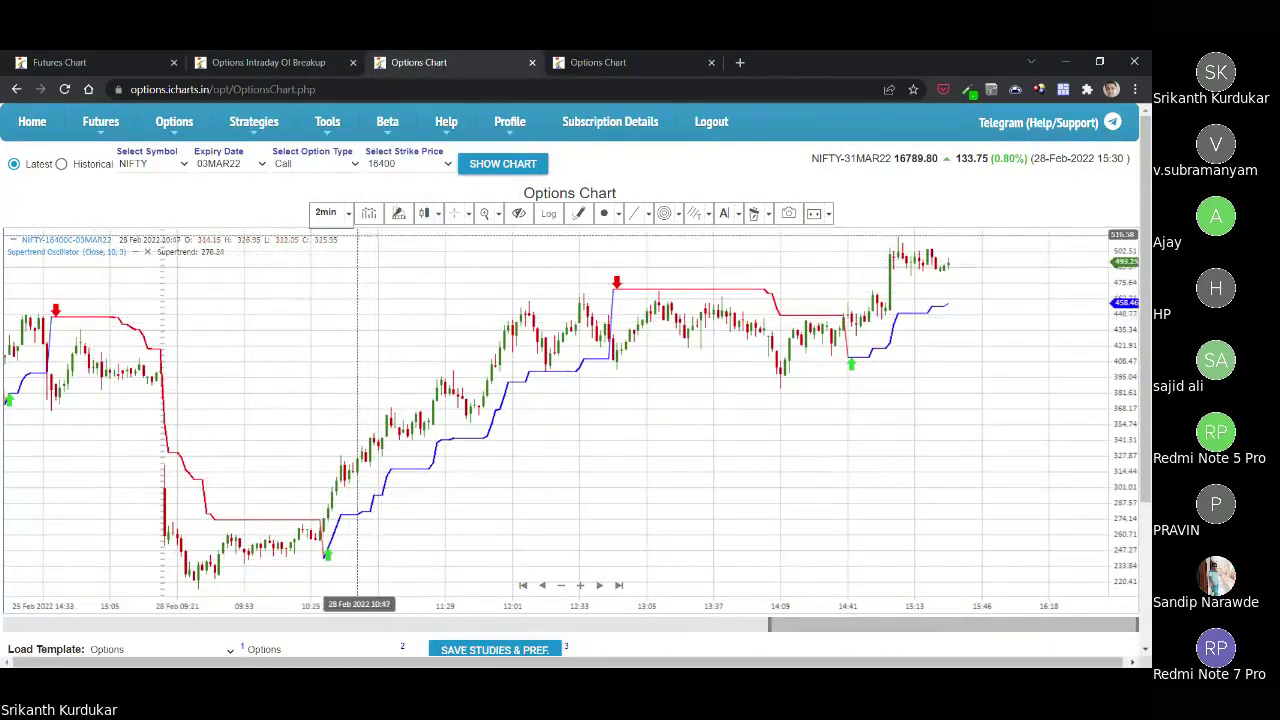
pyautogui.click(369, 213)
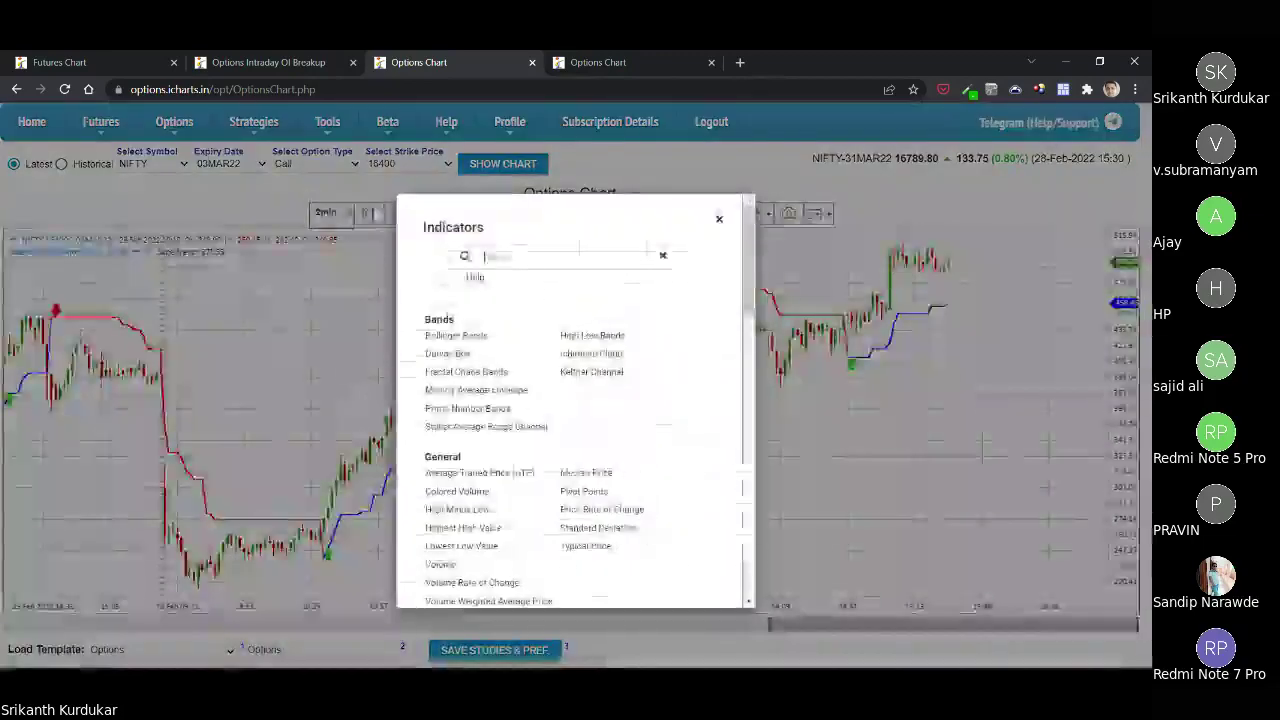
pyautogui.write('su')
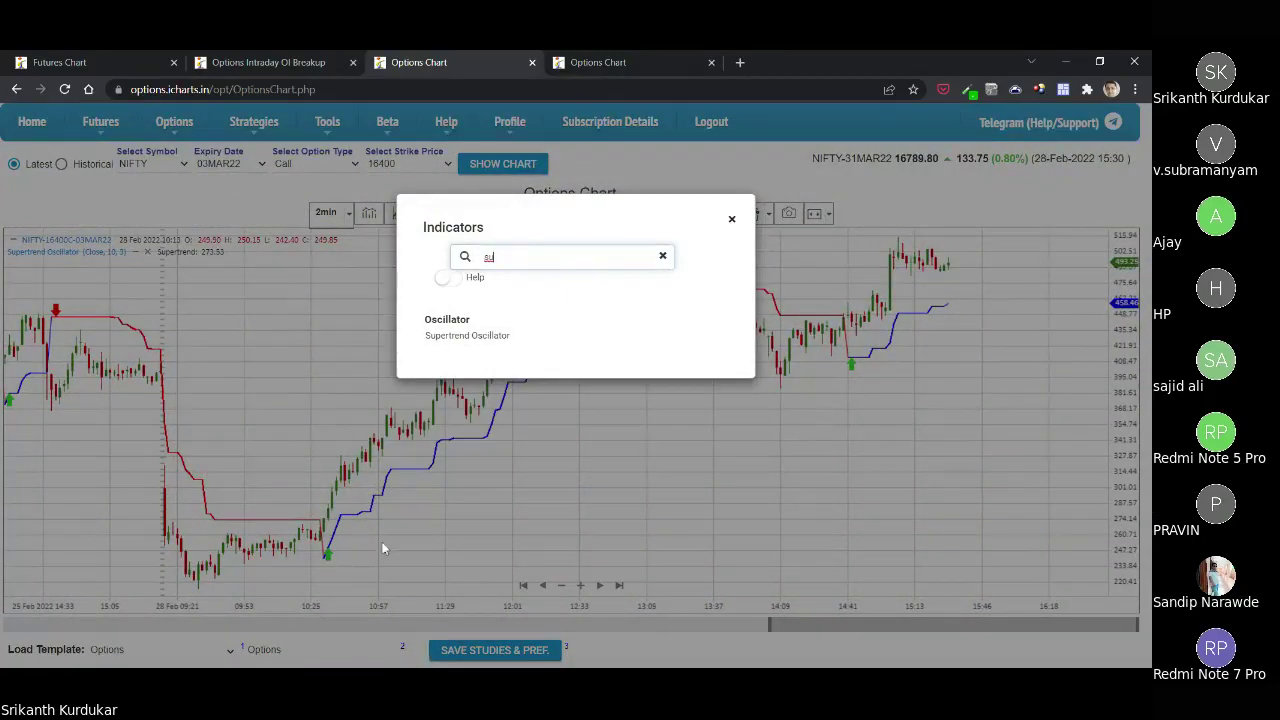
pyautogui.click(730, 224)
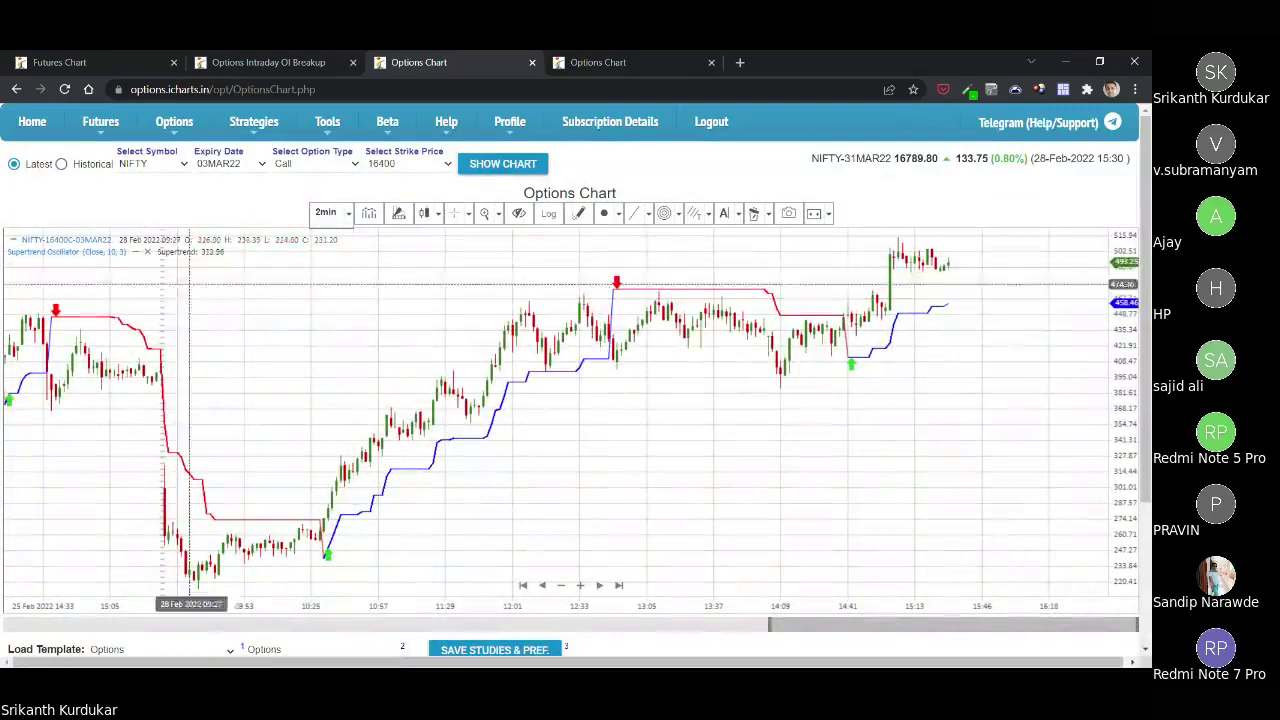
# Remove the Supertrend Oscillator from the 16400 Call chart and add it again with its default settings.
pyautogui.click(148, 251)
pyautogui.click(369, 214)
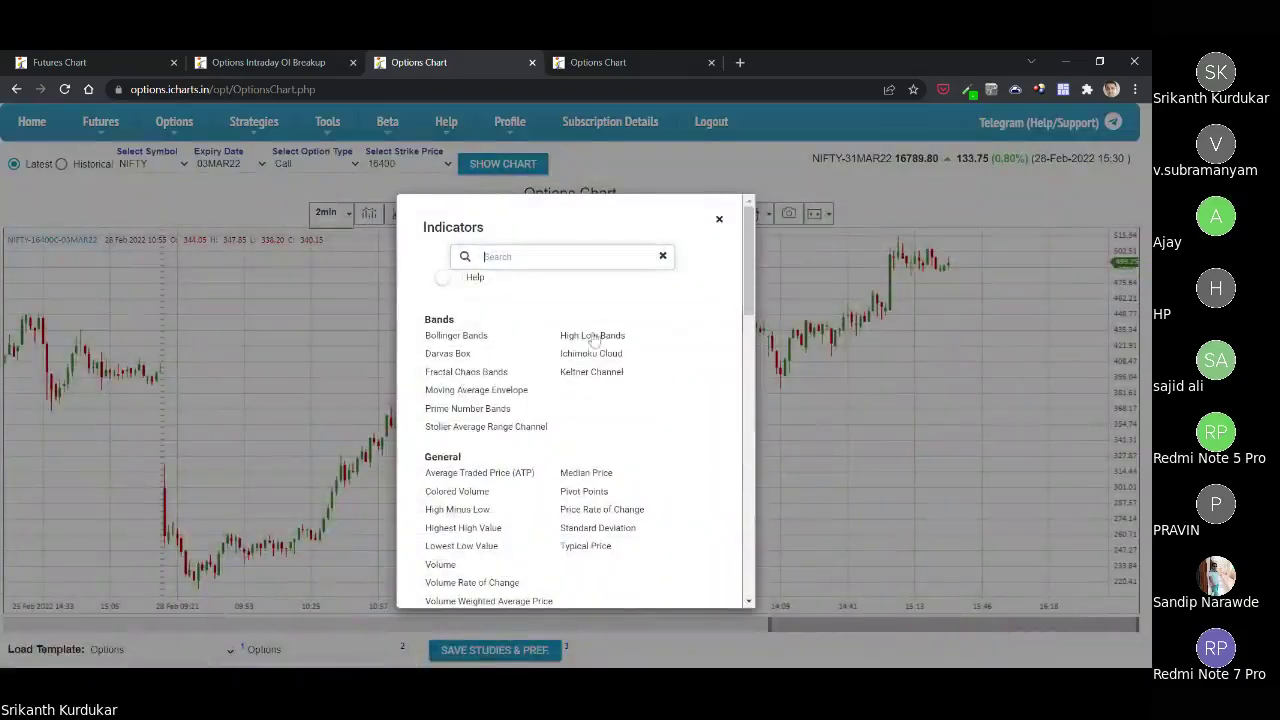
pyautogui.write('su')
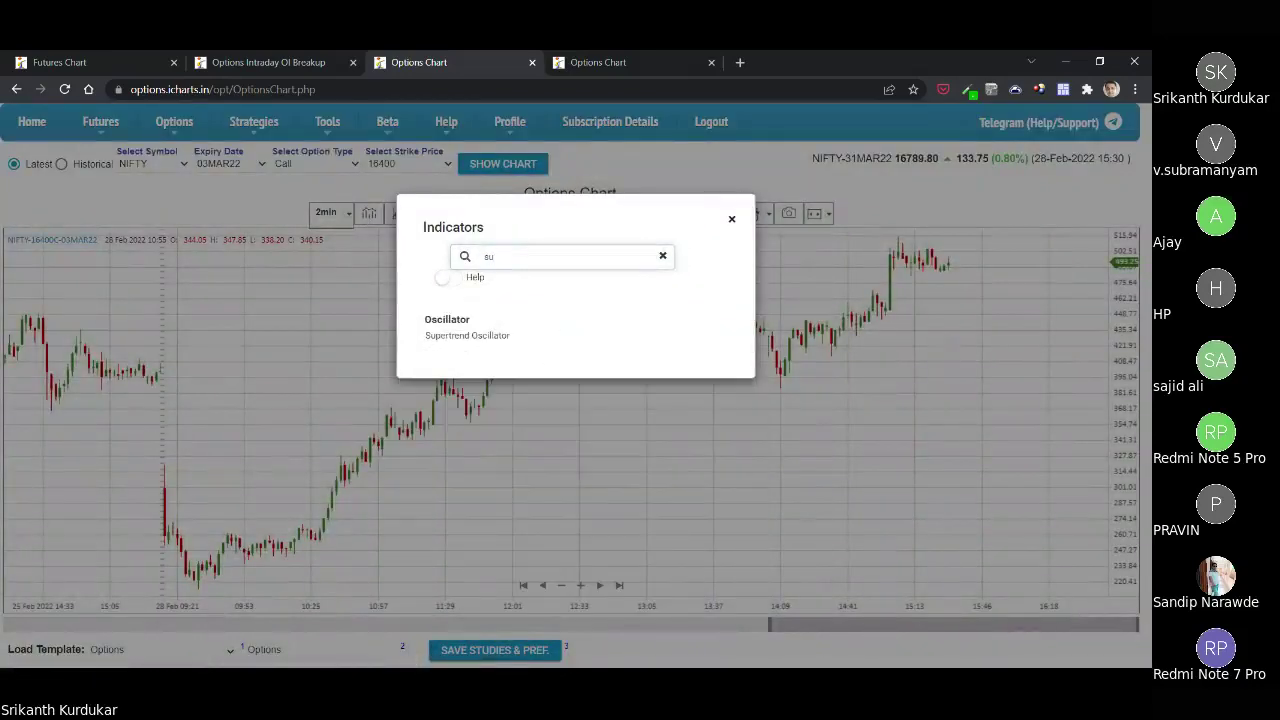
pyautogui.click(470, 335)
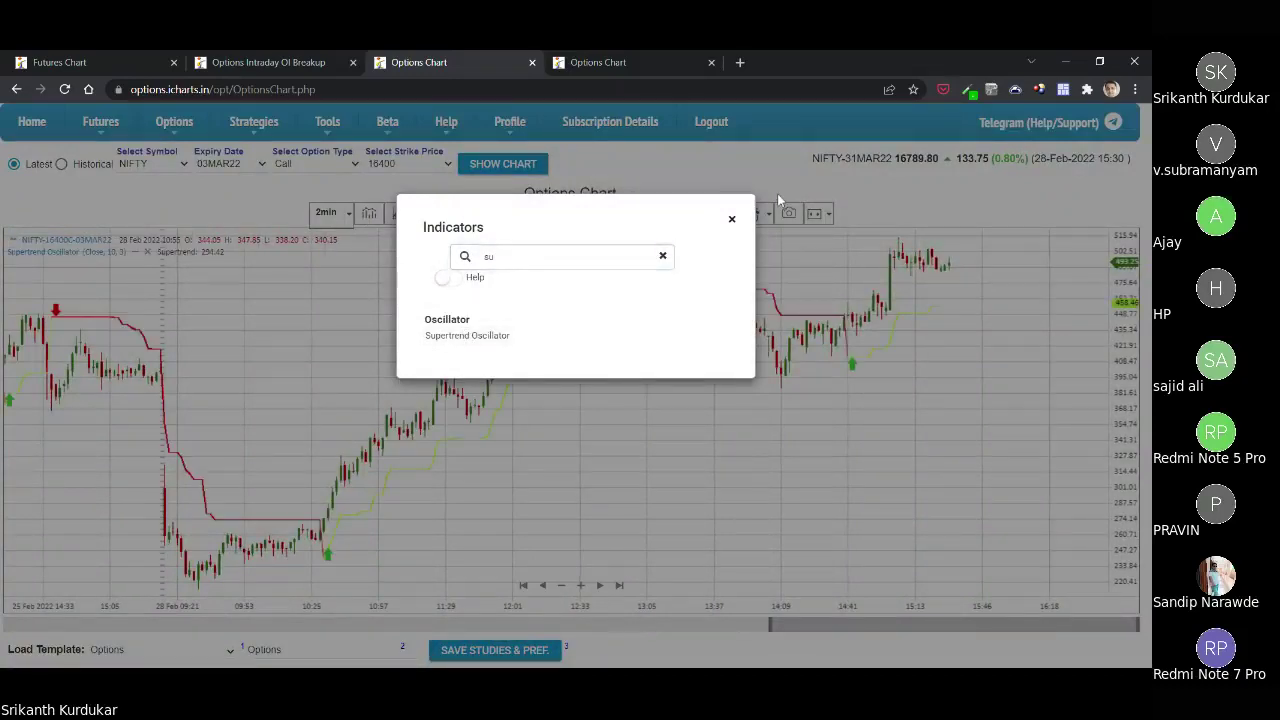
pyautogui.click(732, 219)
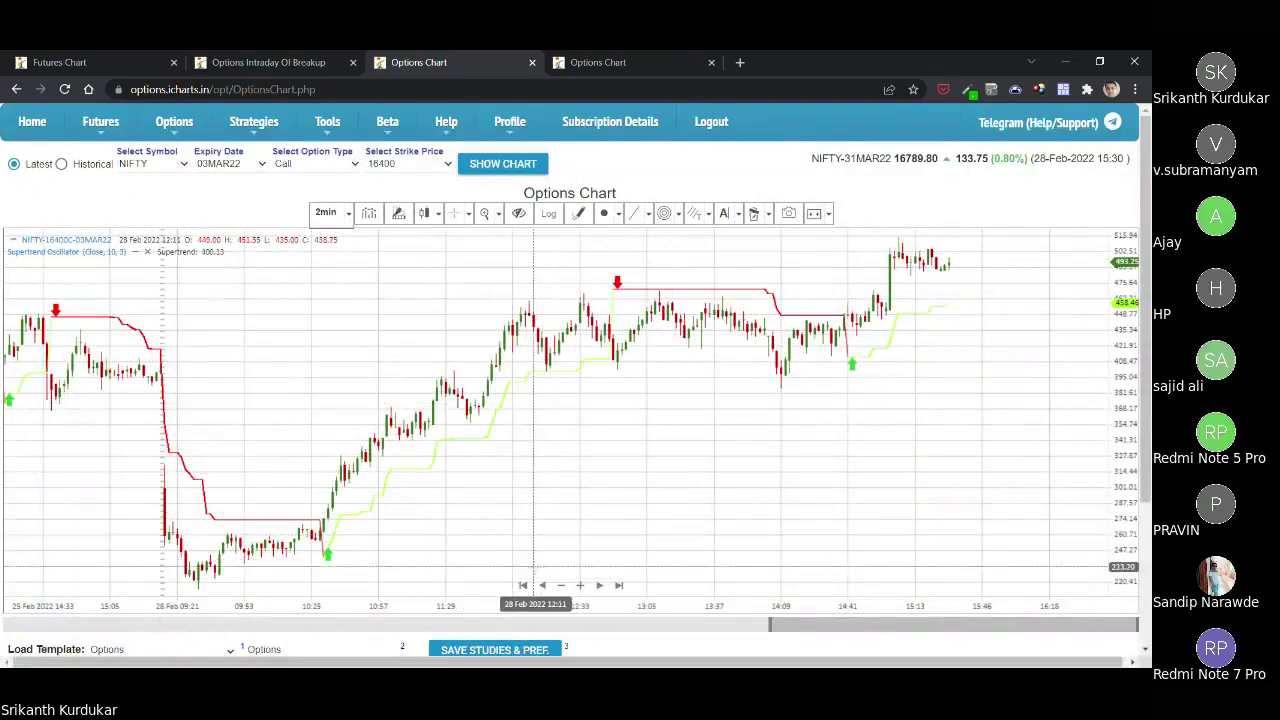
# Examine the template name and the option to save studies and preferences below the 16400 Call chart.
pyautogui.scroll(2, 533, 567)
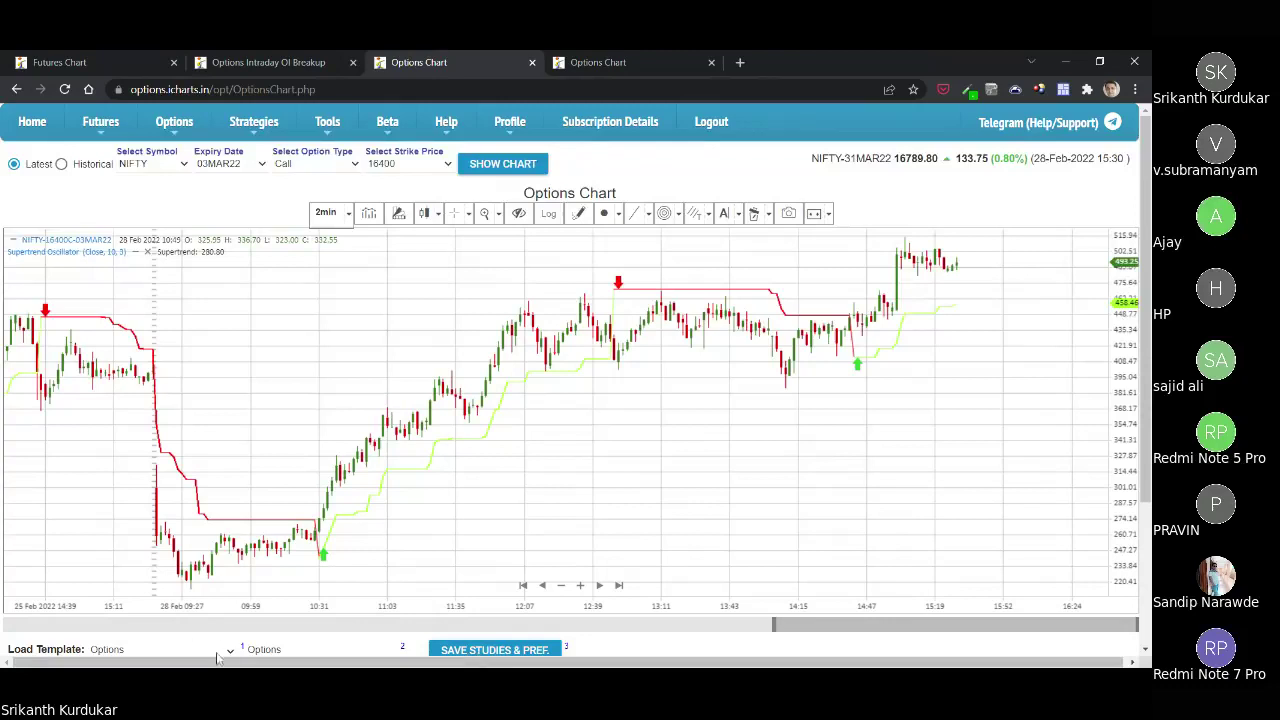
pyautogui.scroll(-1, 264, 645)
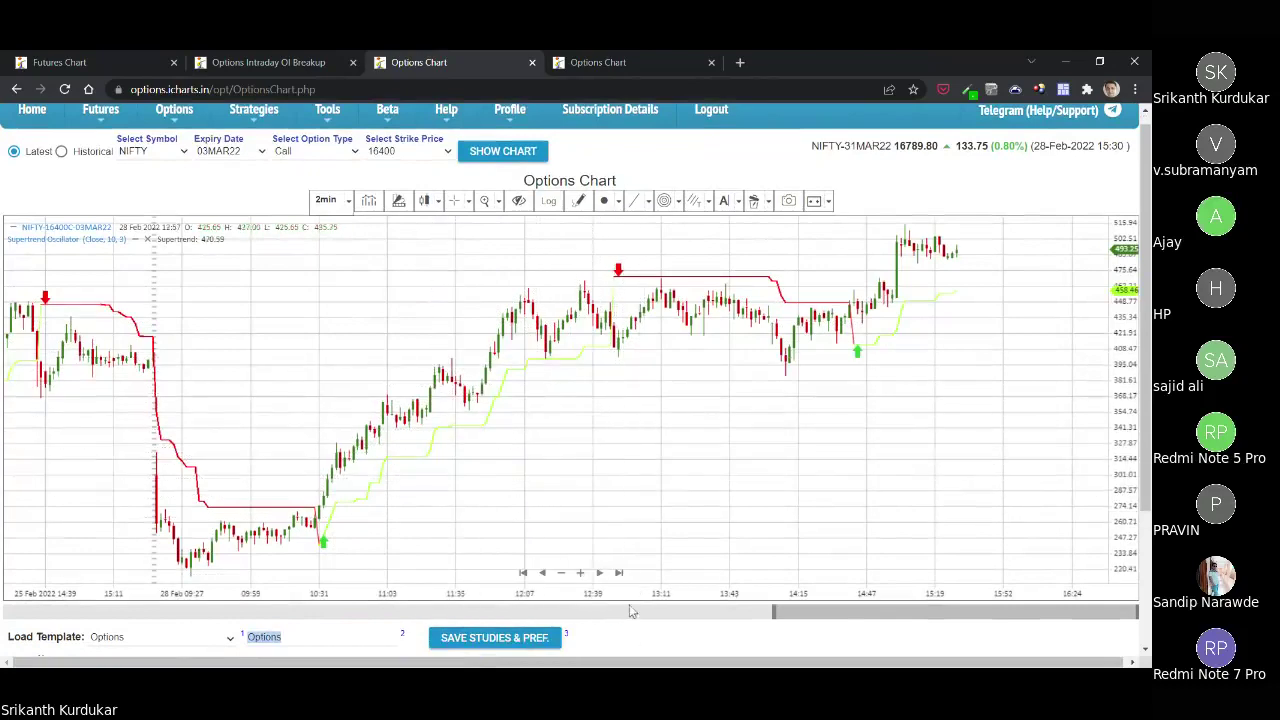
pyautogui.click(631, 645)
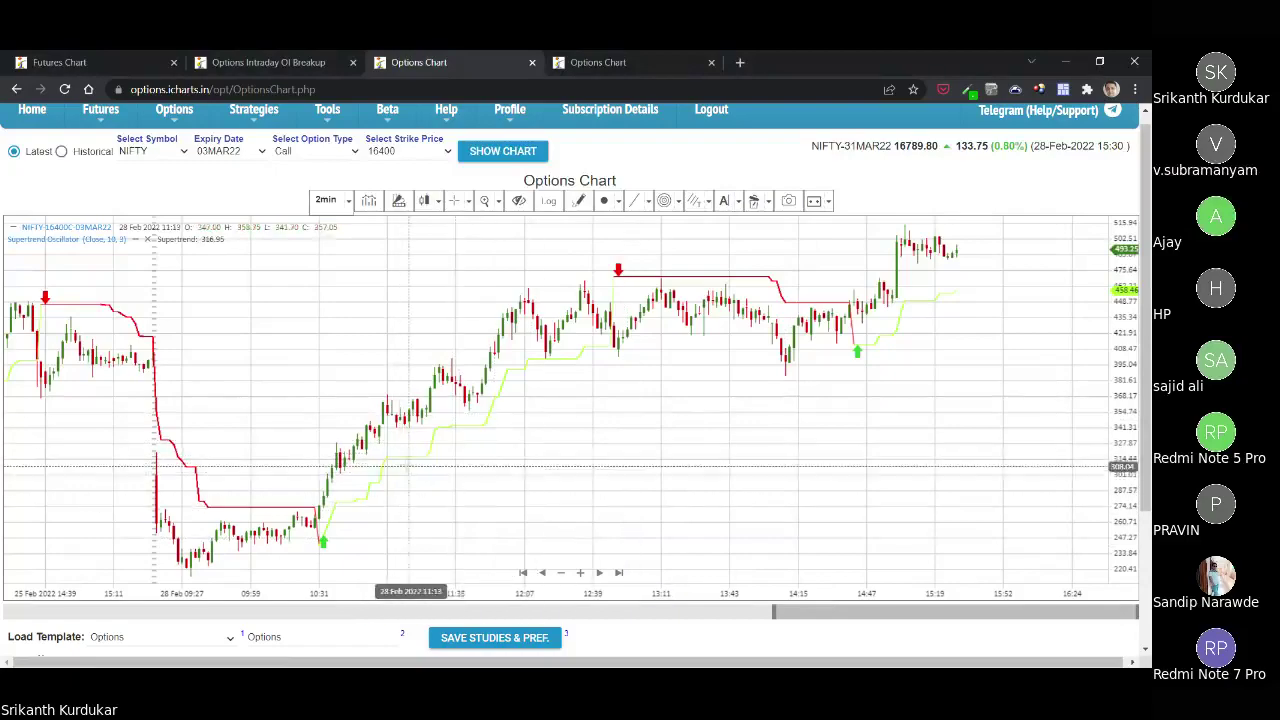
# Review the Call and Put buildup entries for the 16400 strike across the whole session in the 15-minute OI breakup.
pyautogui.click(293, 64)
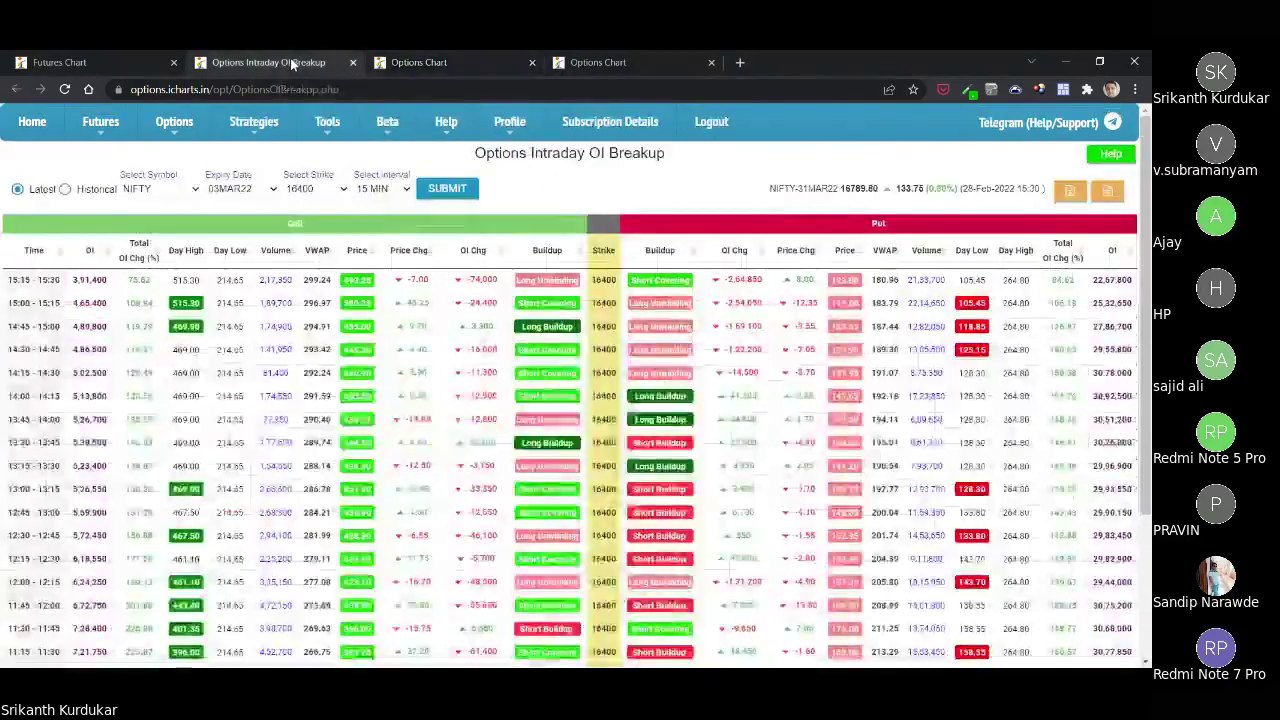
pyautogui.scroll(-3, 657, 468)
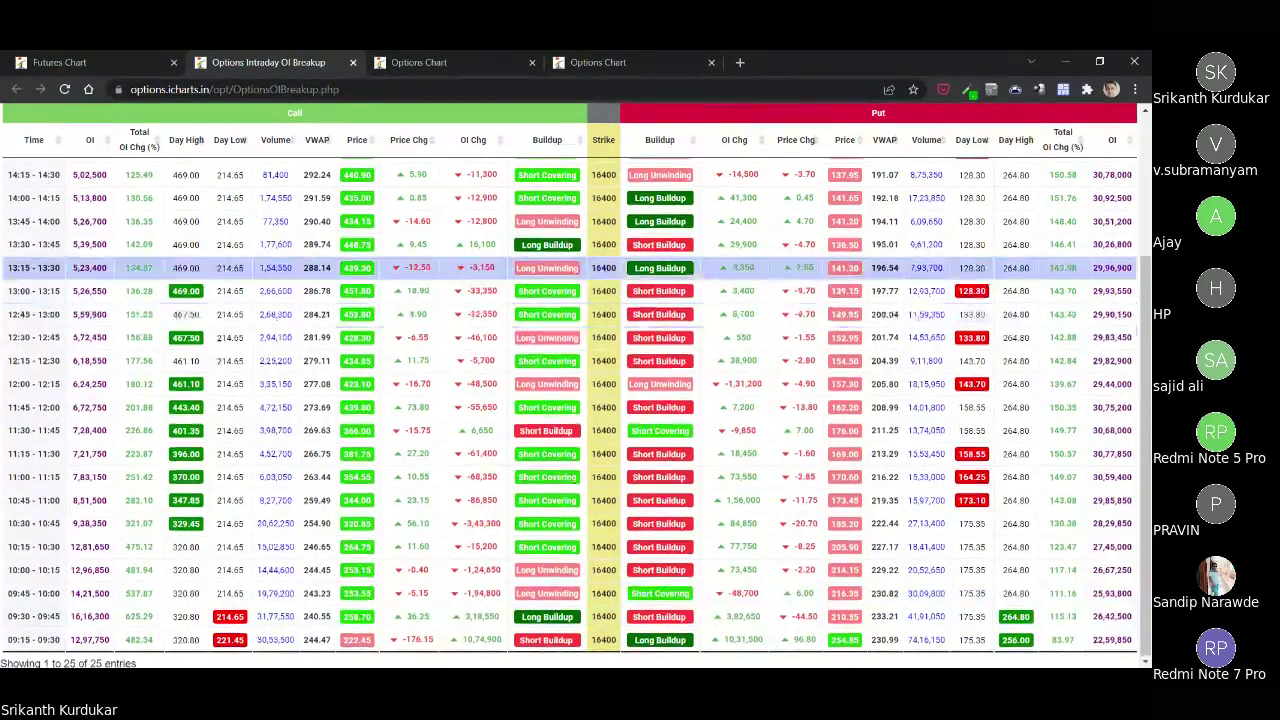
pyautogui.scroll(3, 558, 266)
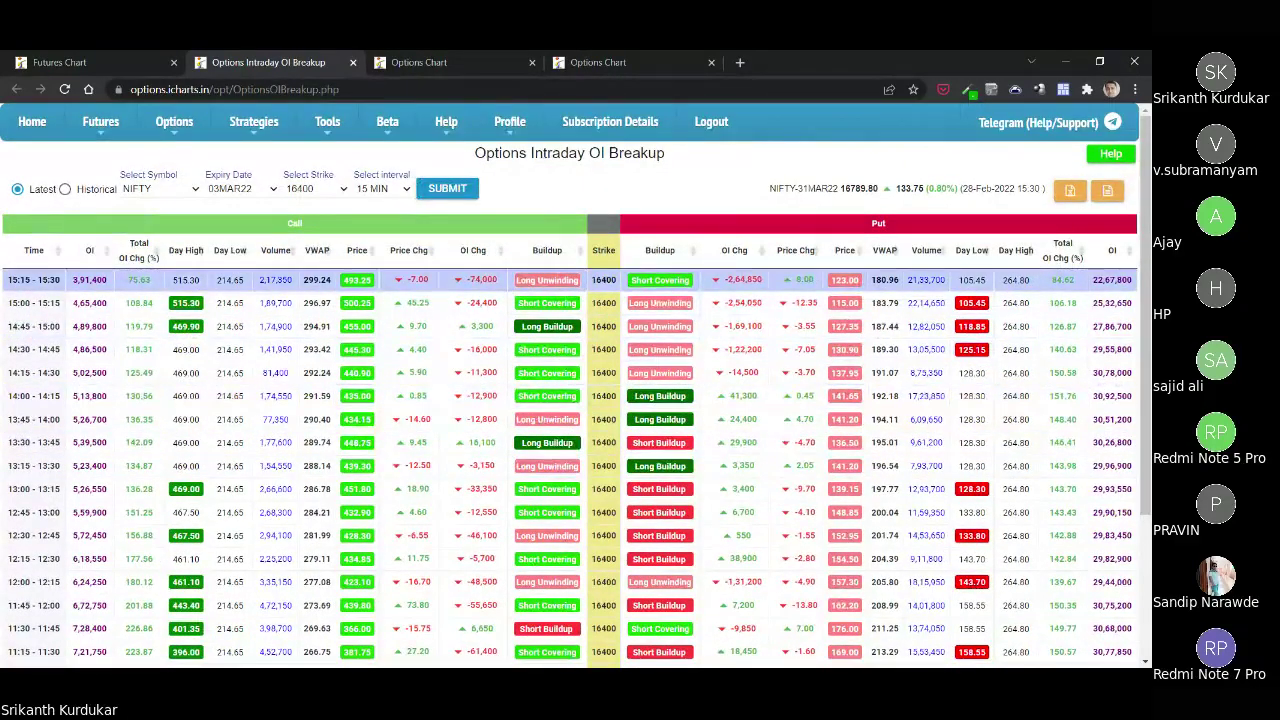
pyautogui.scroll(-2, 676, 499)
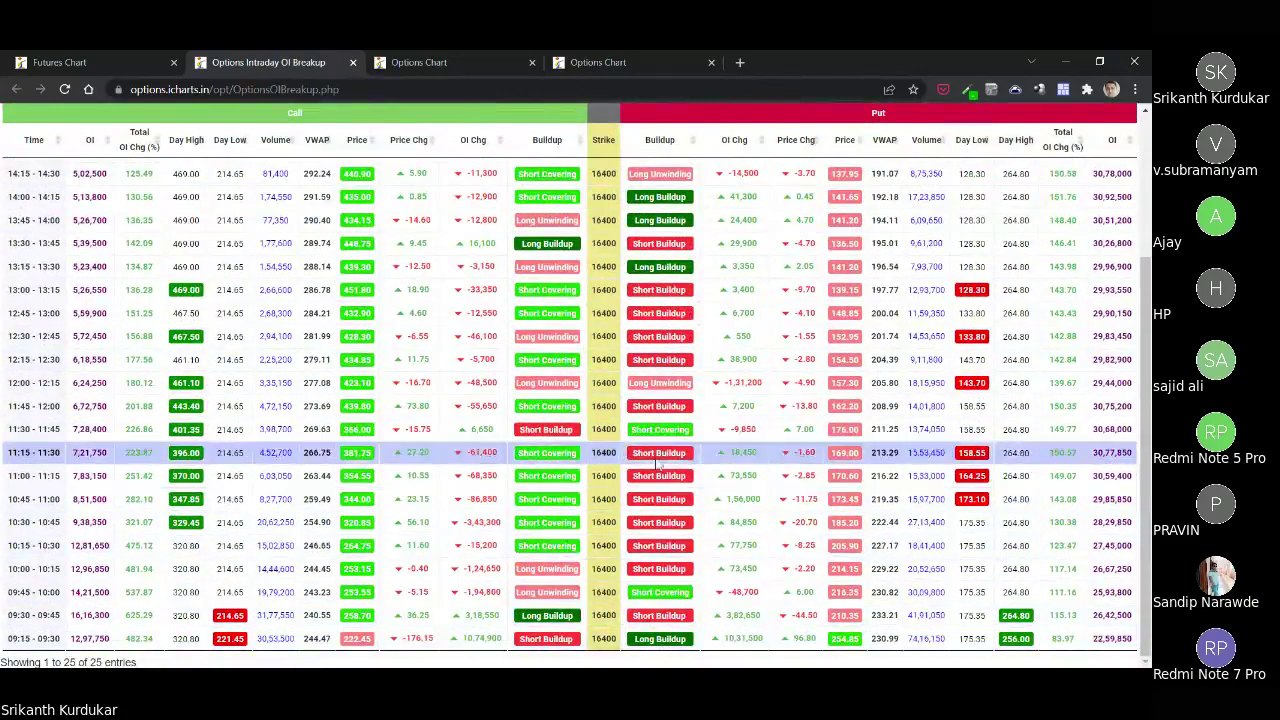
pyautogui.scroll(2, 653, 478)
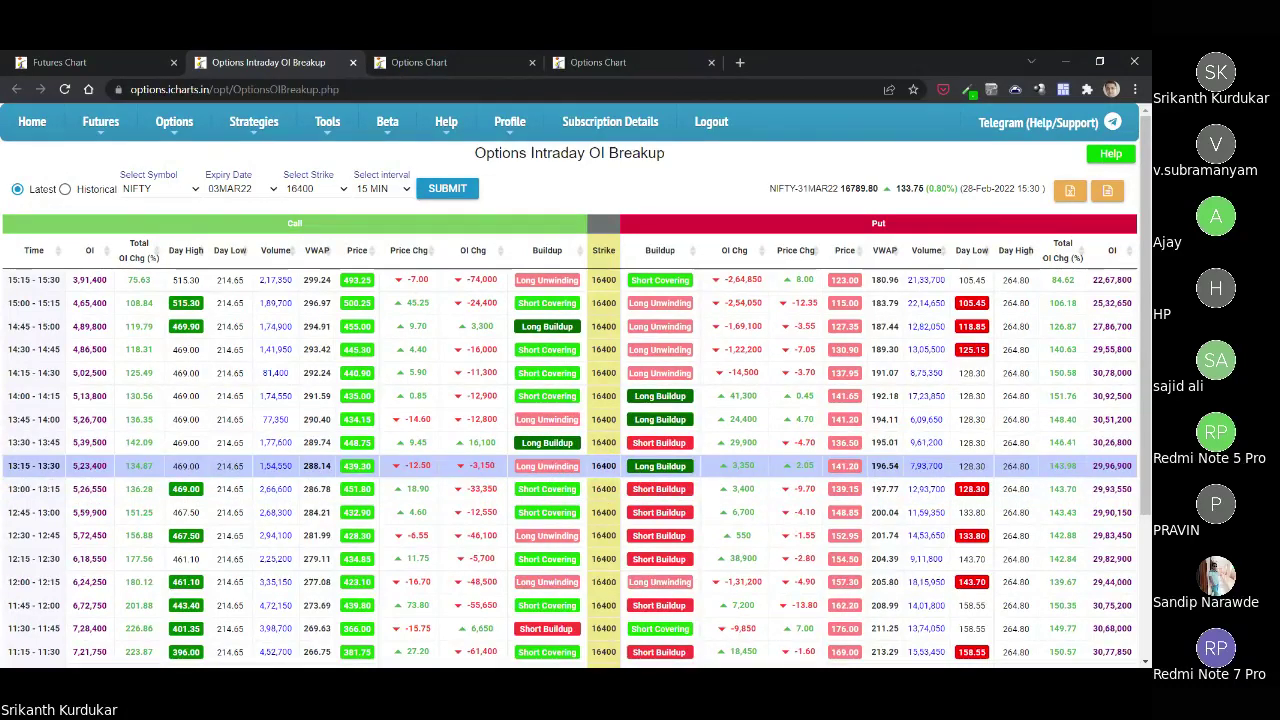
# Match the Supertrend reversals on the 16400 Call chart with the Call buildup entries in the OI breakup table.
pyautogui.click(430, 62)
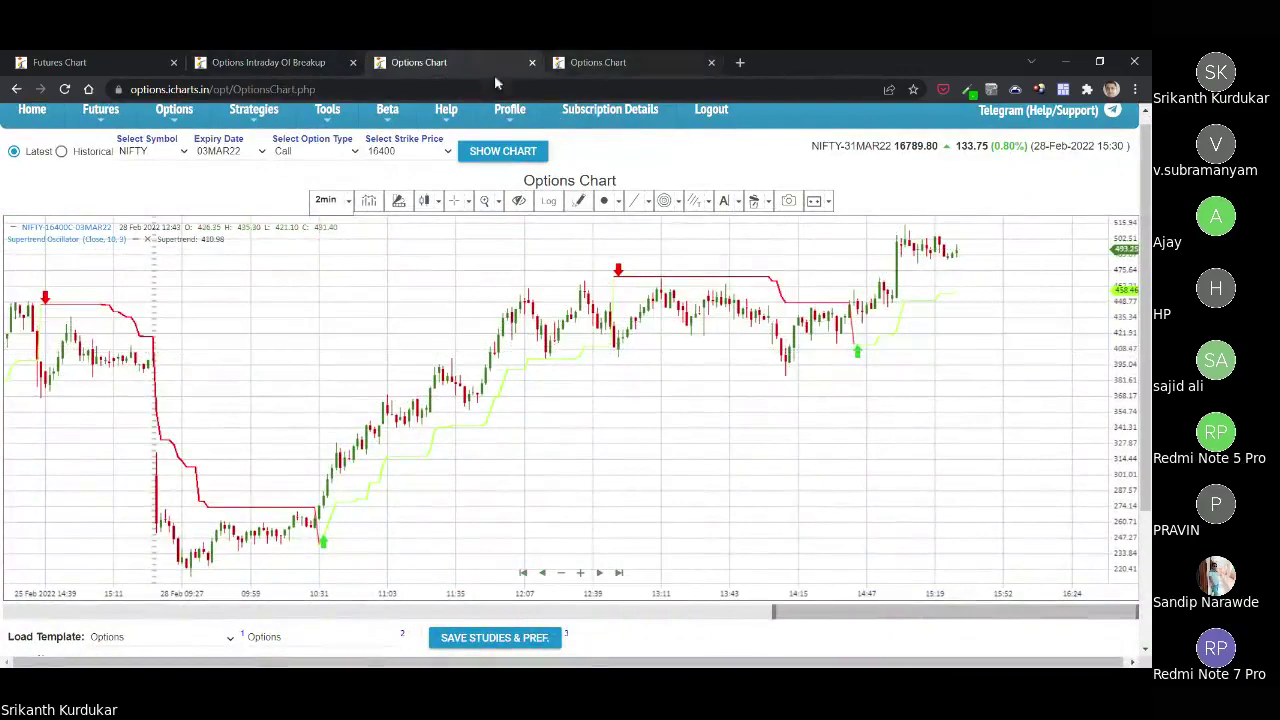
pyautogui.click(286, 68)
pyautogui.scroll(-3, 583, 455)
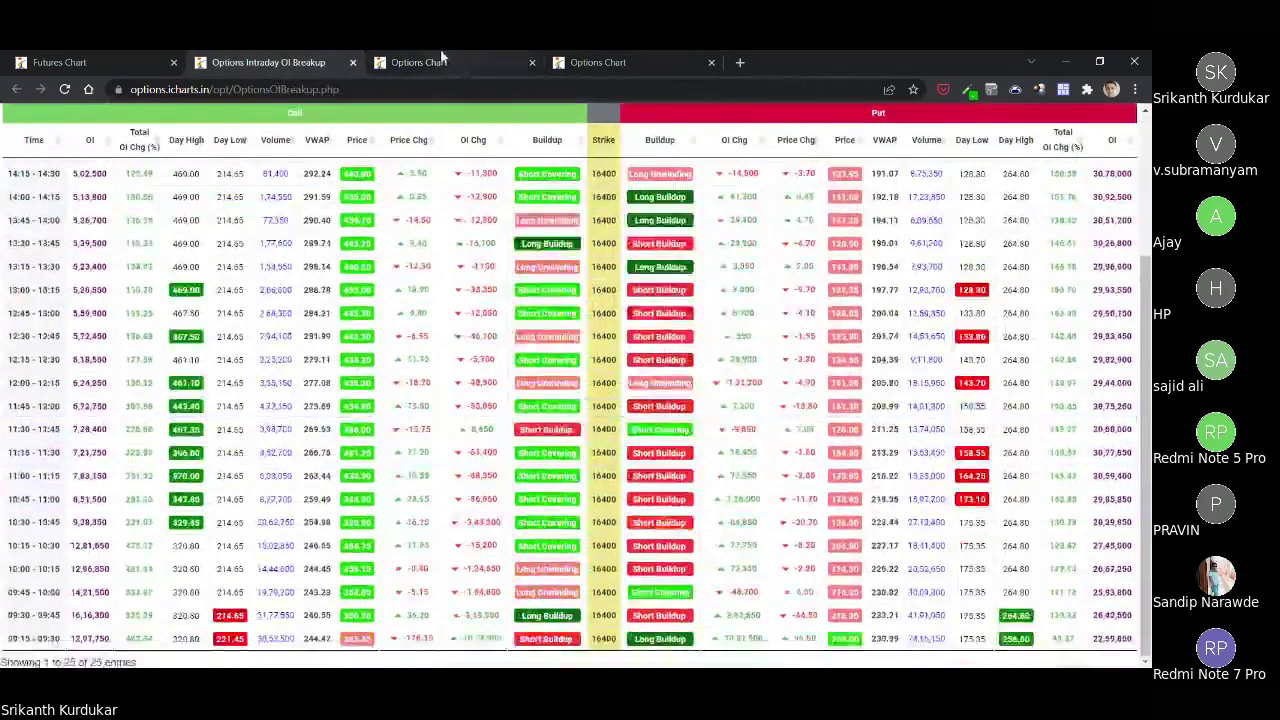
pyautogui.click(440, 60)
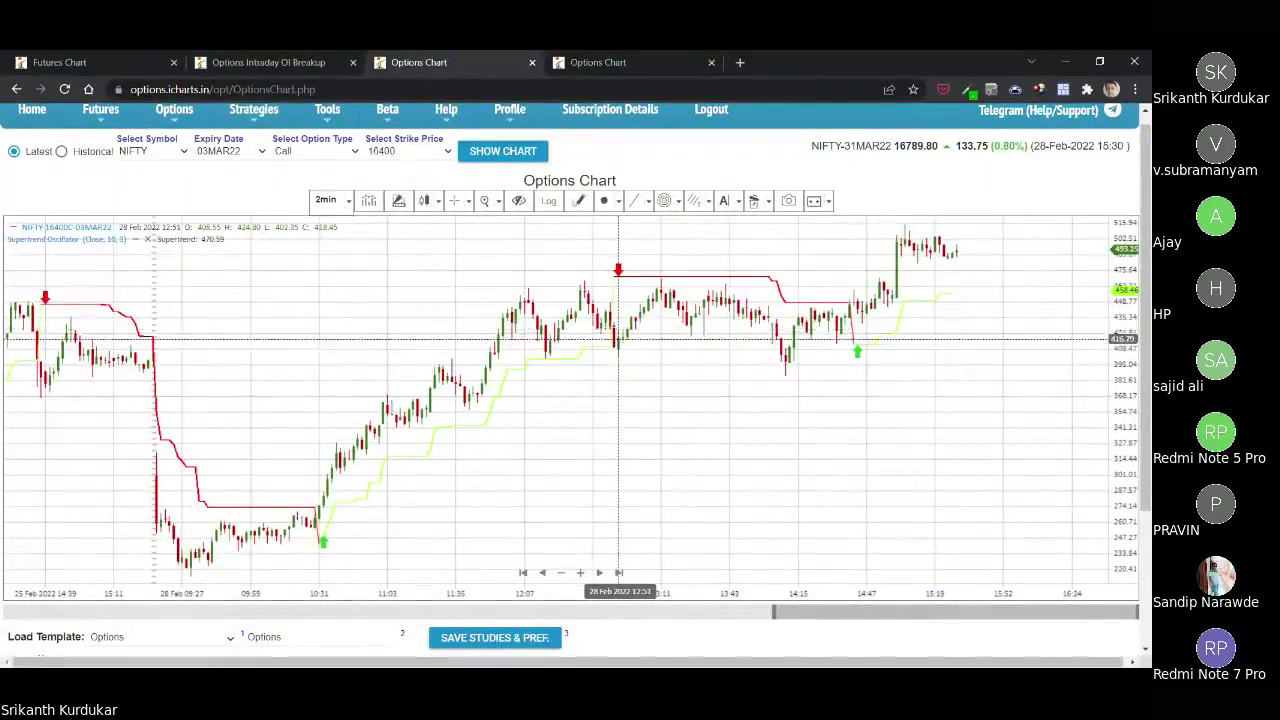
pyautogui.click(310, 63)
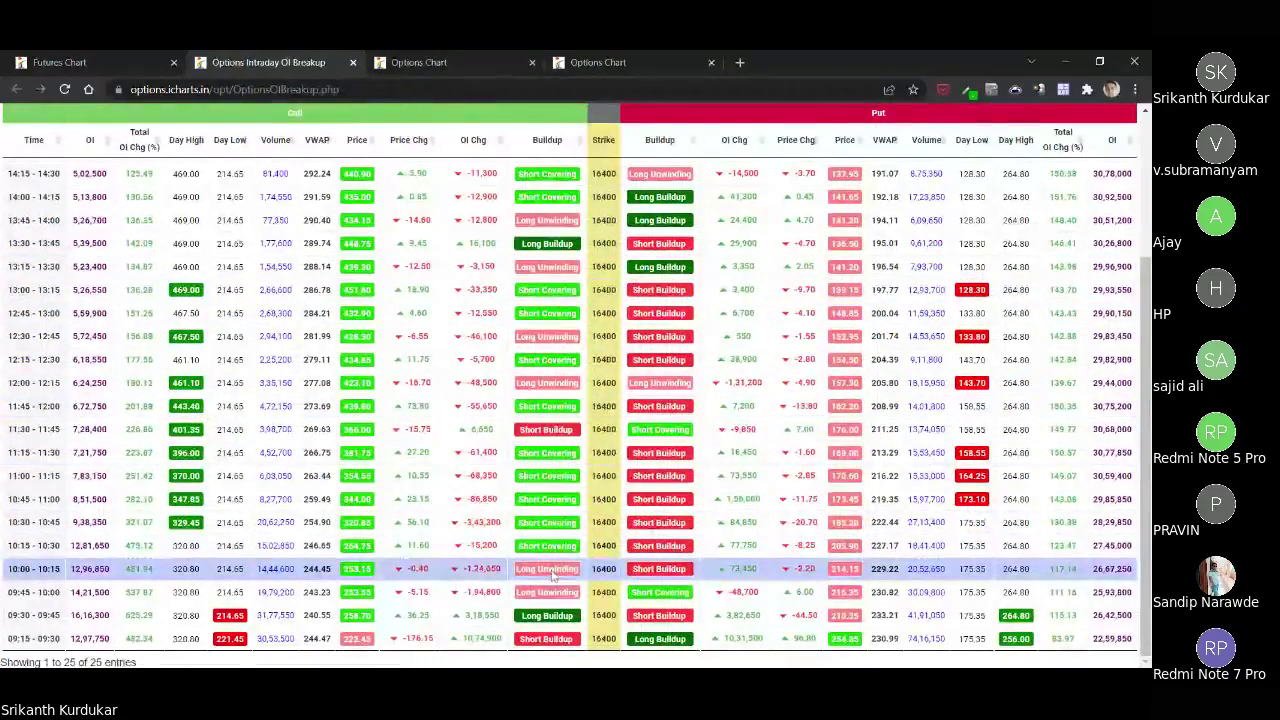
pyautogui.scroll(3, 551, 260)
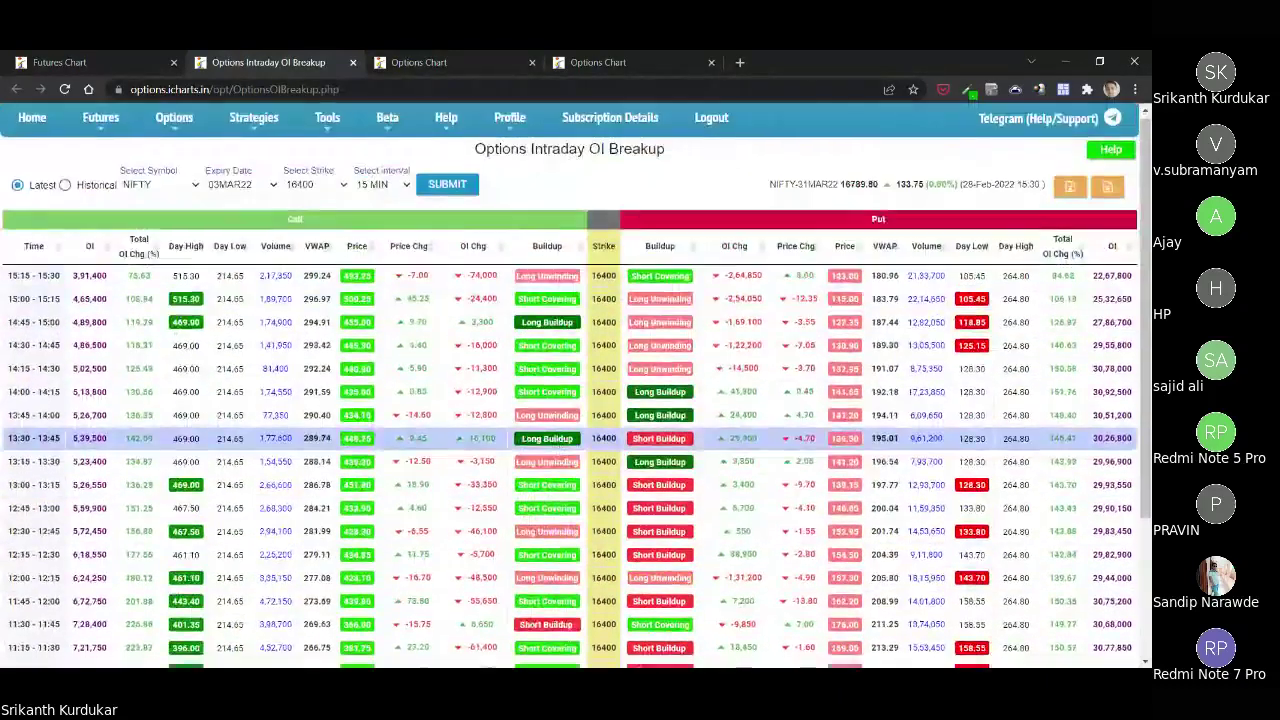
pyautogui.scroll(-3, 551, 438)
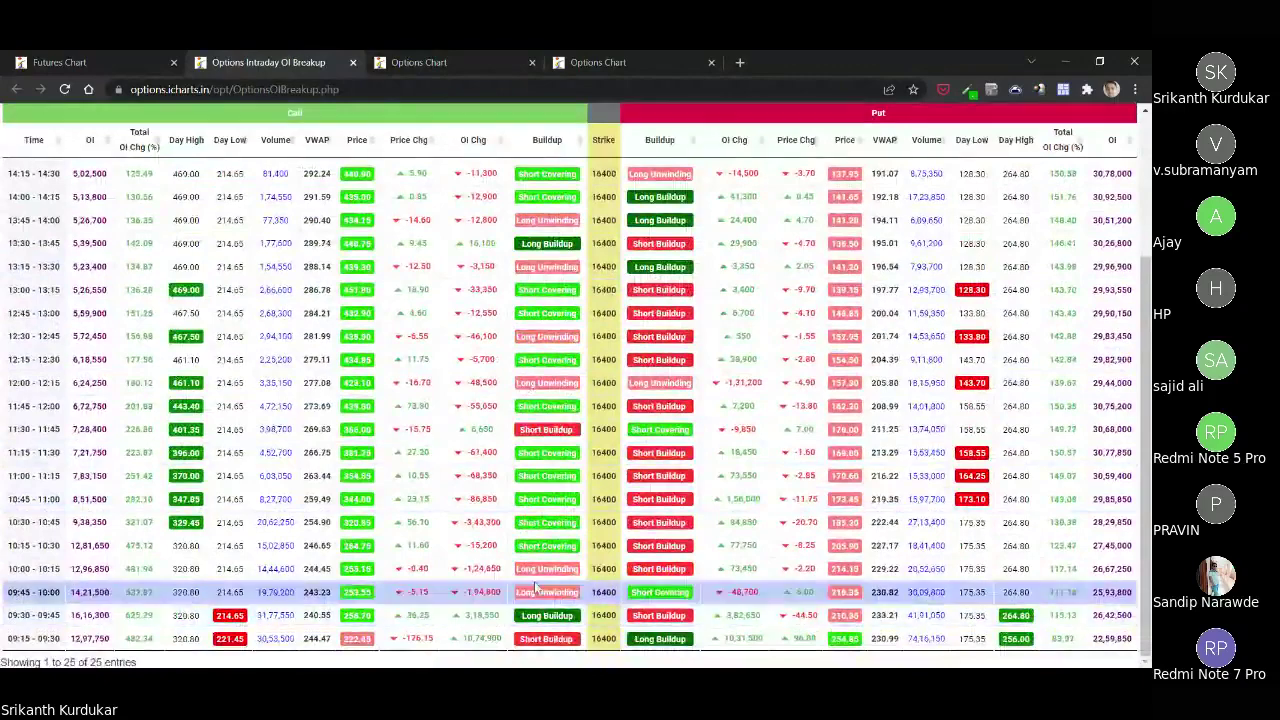
# Compare the 16400 strike's Call and Put buildup entries in the 15-minute OI breakup with the 16400 Call chart.
pyautogui.scroll(3, 540, 585)
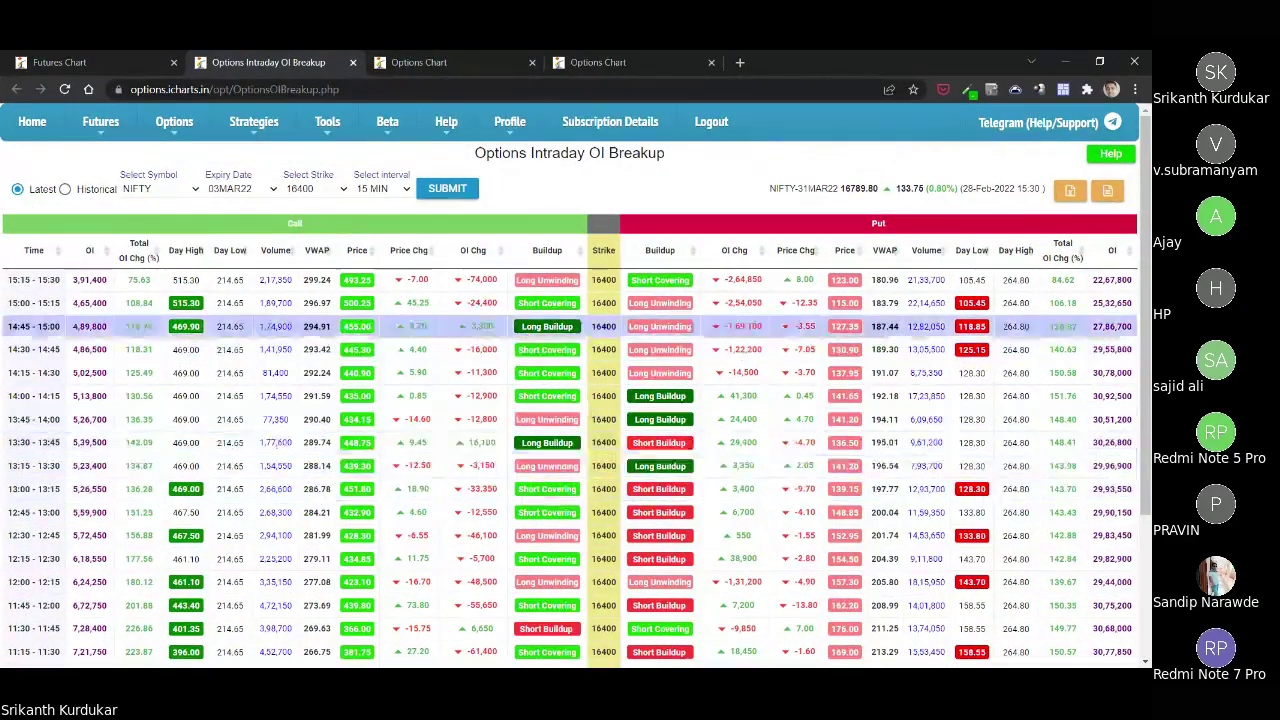
pyautogui.scroll(-2, 570, 465)
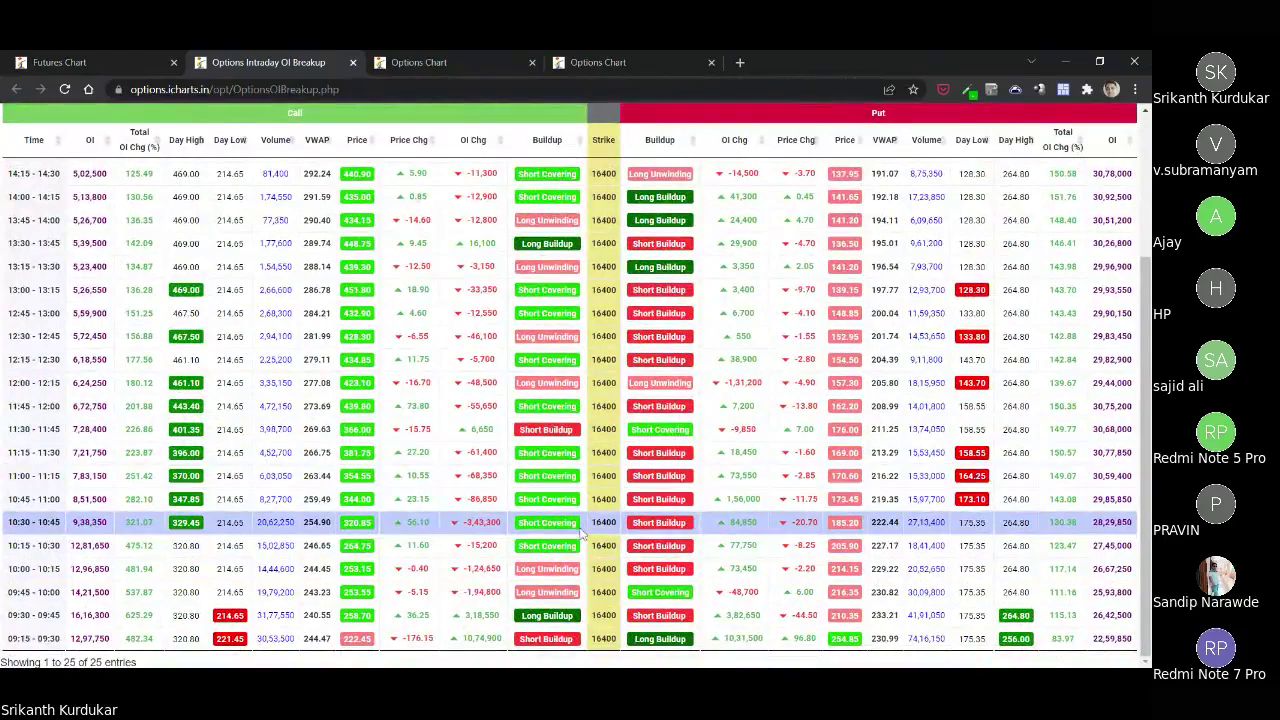
pyautogui.scroll(2, 580, 510)
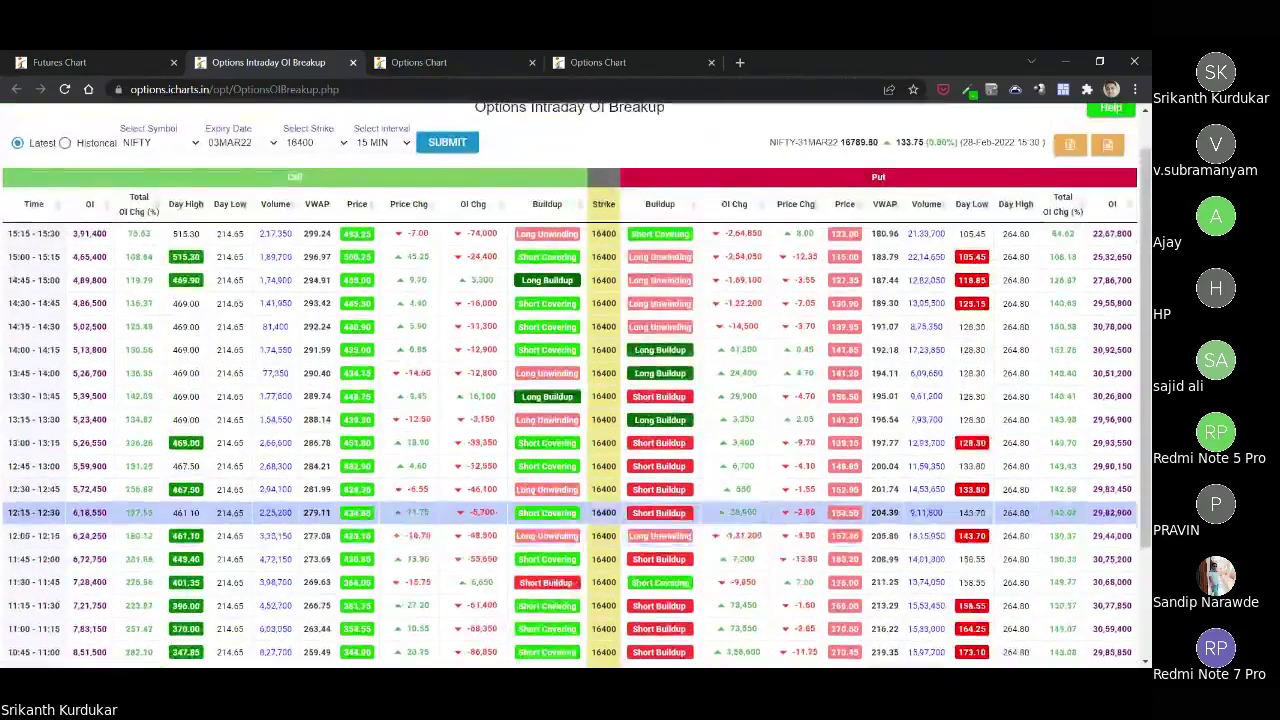
pyautogui.scroll(1, 550, 500)
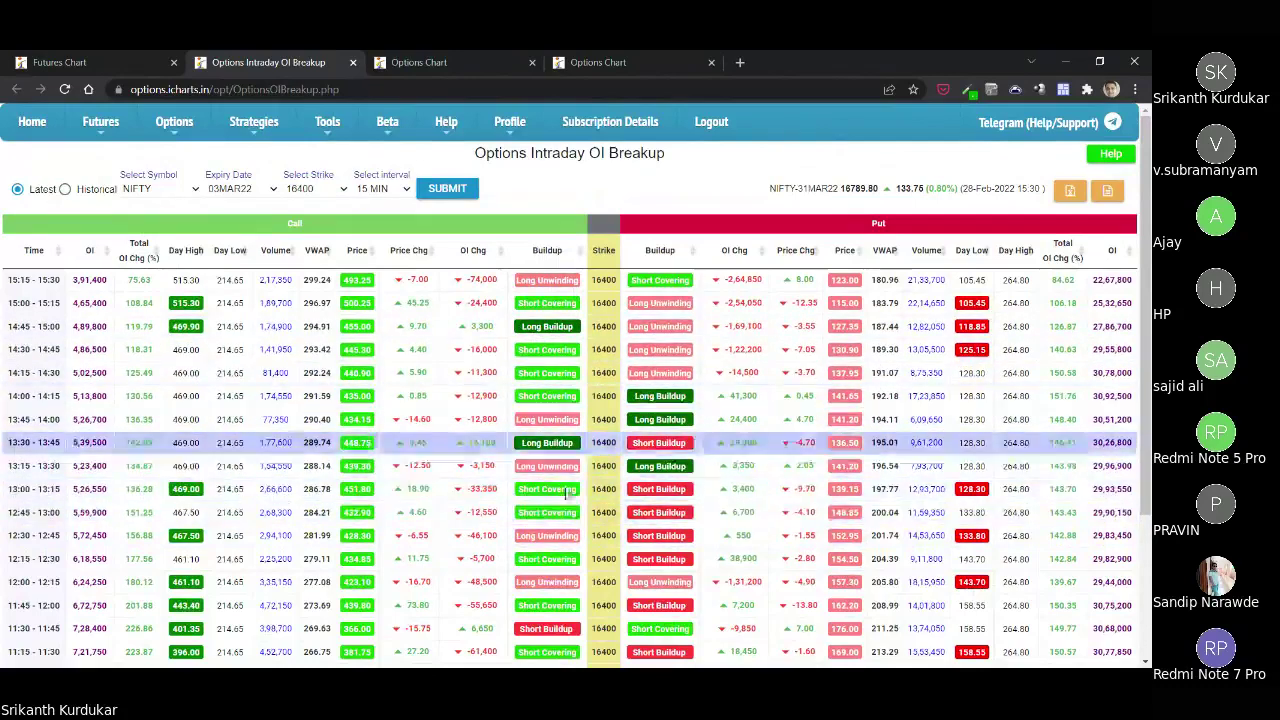
pyautogui.click(413, 60)
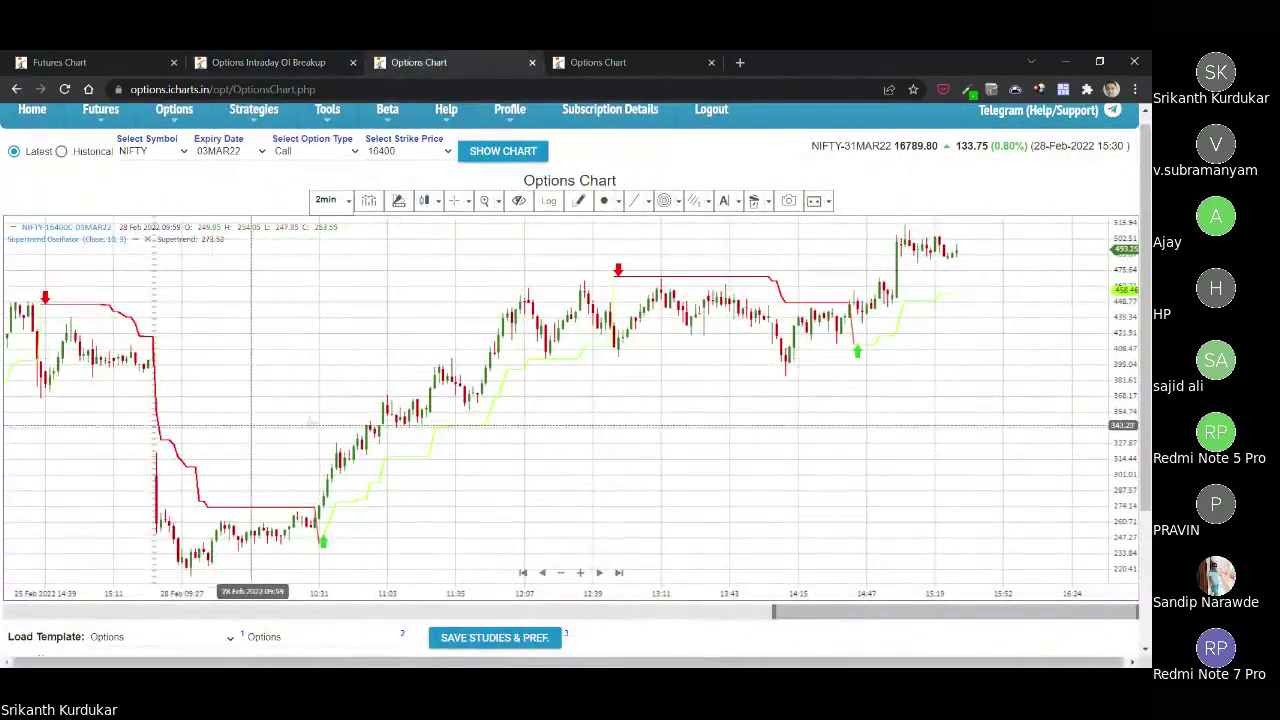
pyautogui.click(294, 66)
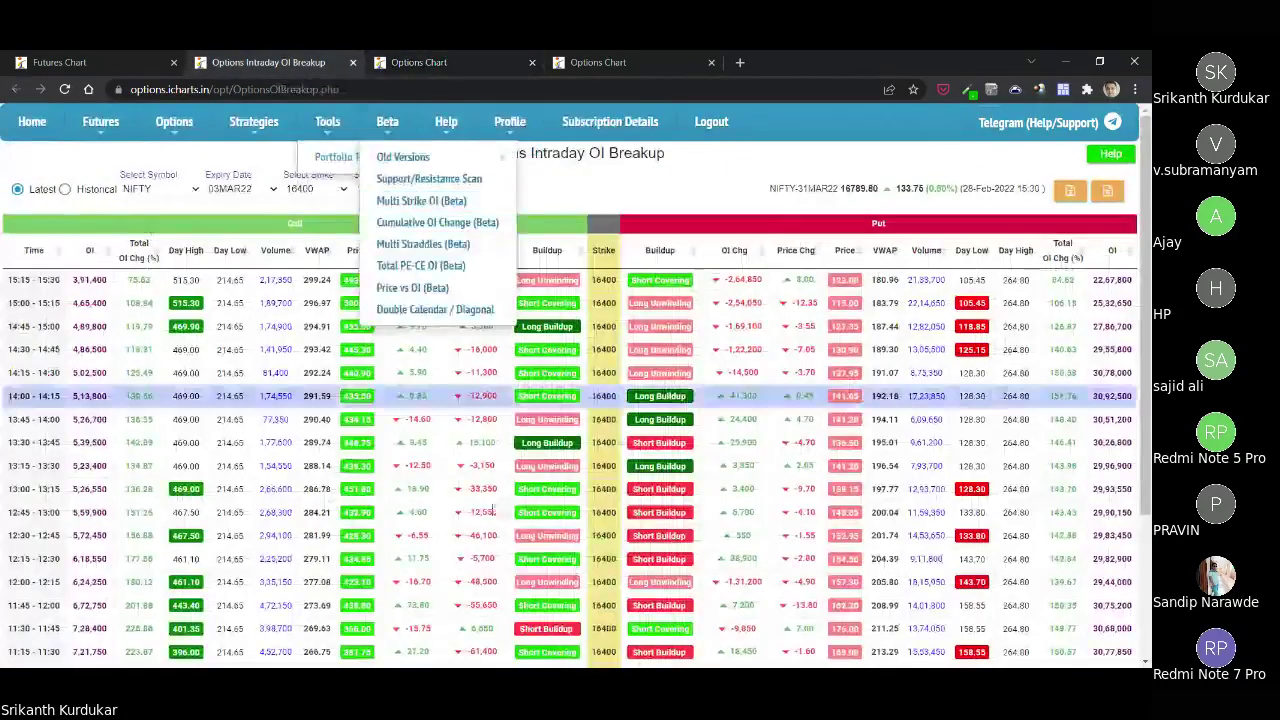
pyautogui.scroll(-2, 648, 428)
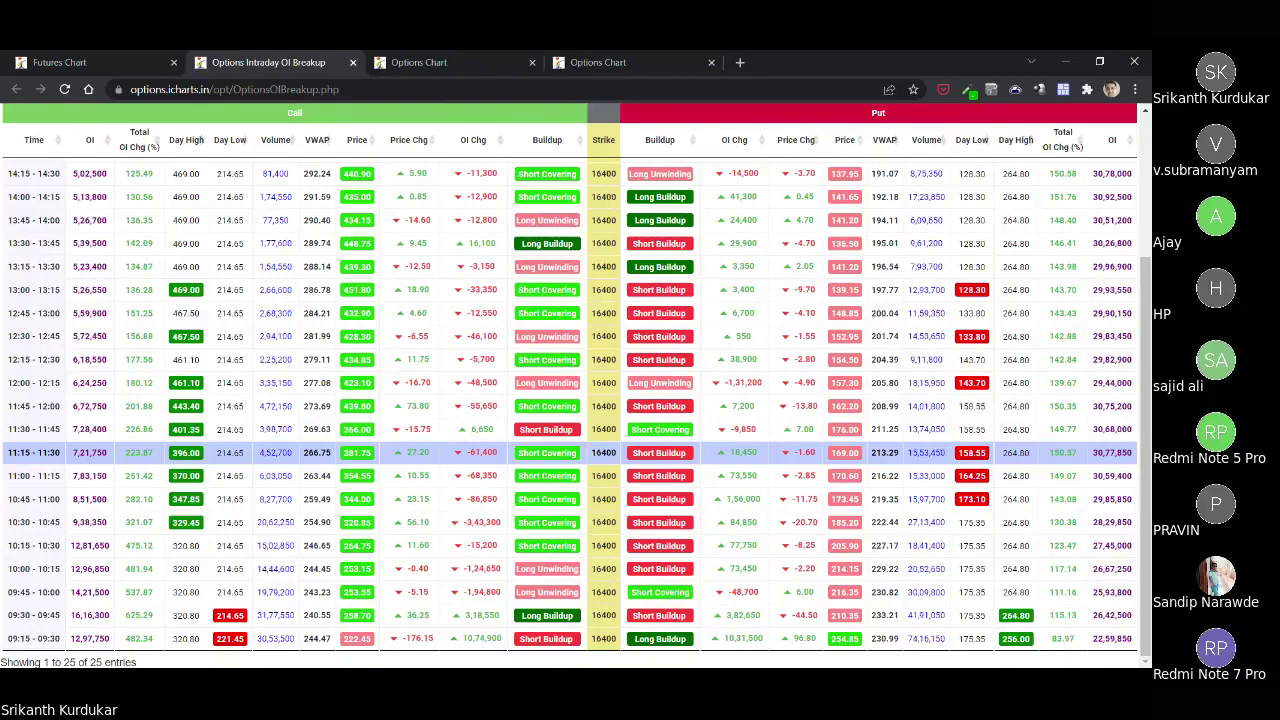
# Examine the Supertrend signals on the 2-minute 16400 Call chart across the 24, 25 and 28 February sessions.
pyautogui.click(470, 62)
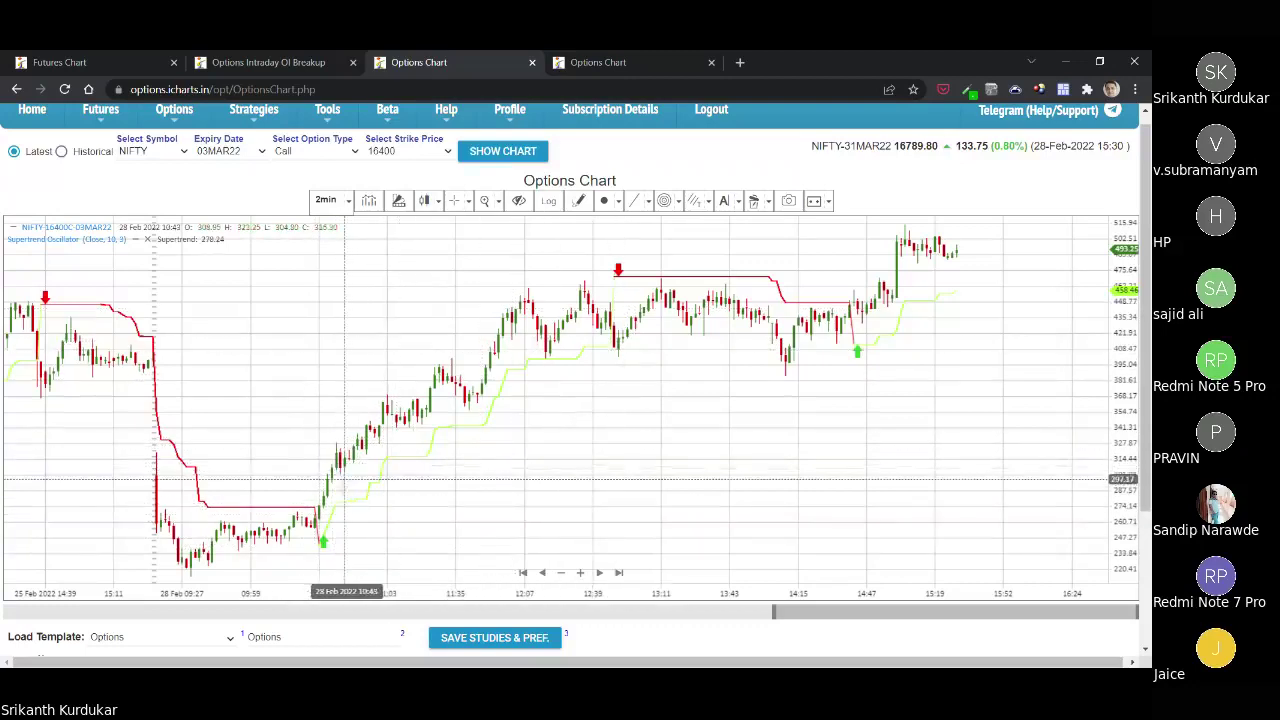
pyautogui.scroll(-3, 530, 440)
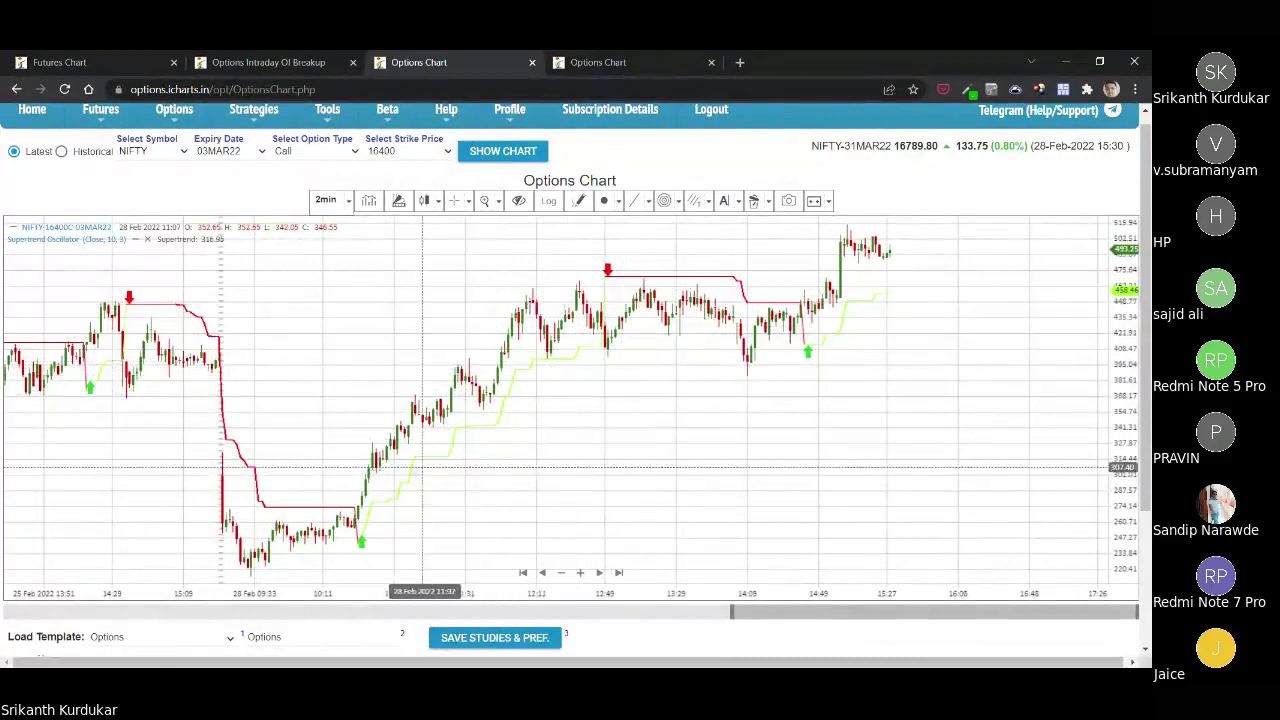
pyautogui.scroll(1, 459, 430)
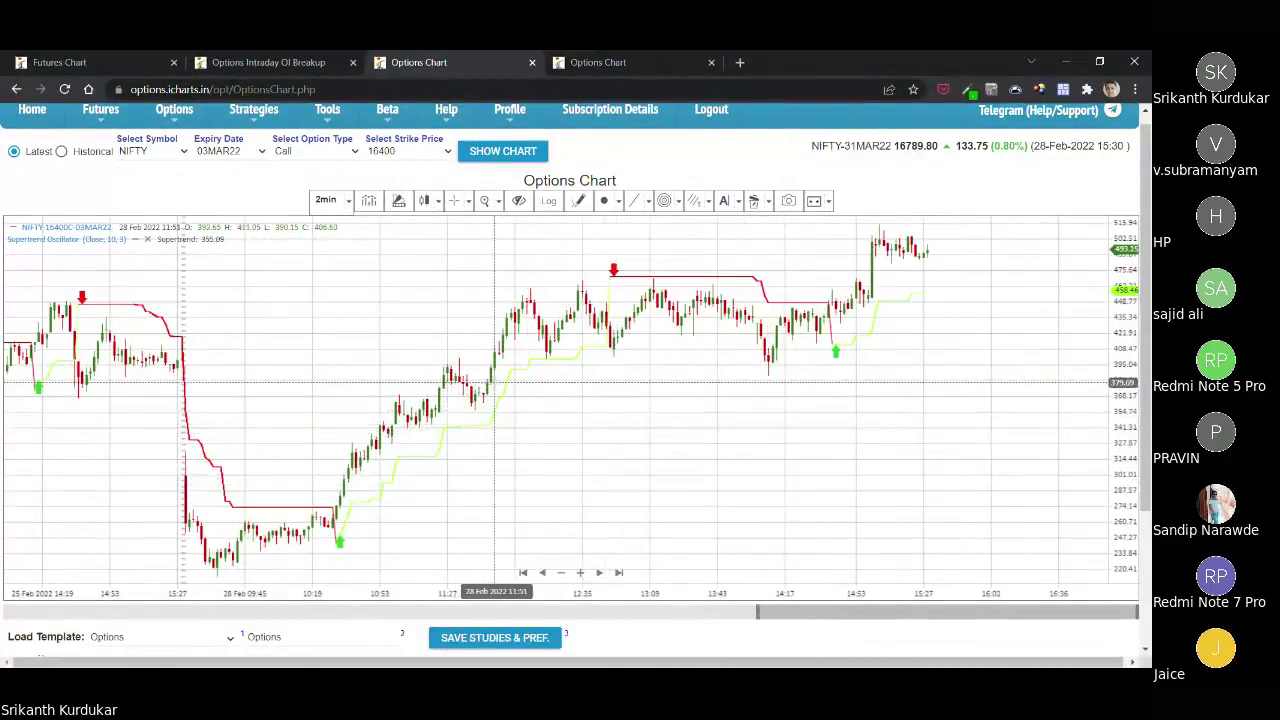
pyautogui.scroll(-1, 475, 415)
pyautogui.scroll(-3, 479, 410)
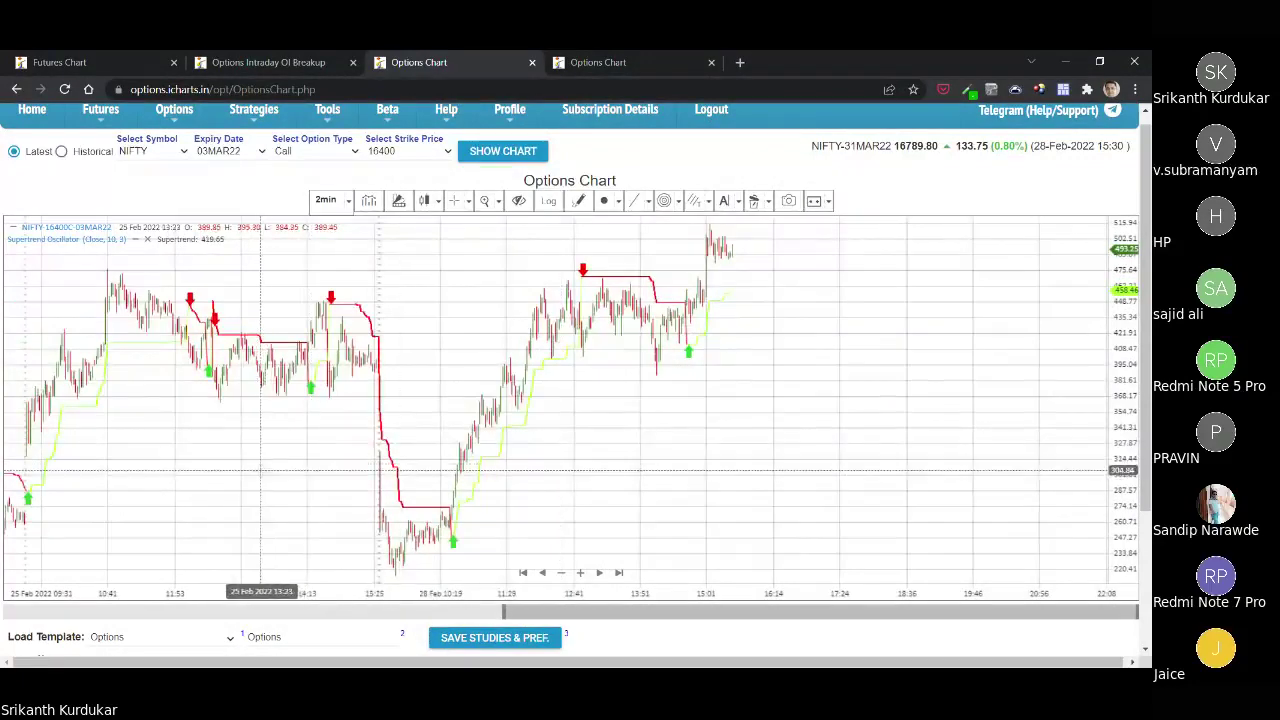
pyautogui.scroll(4, 618, 458)
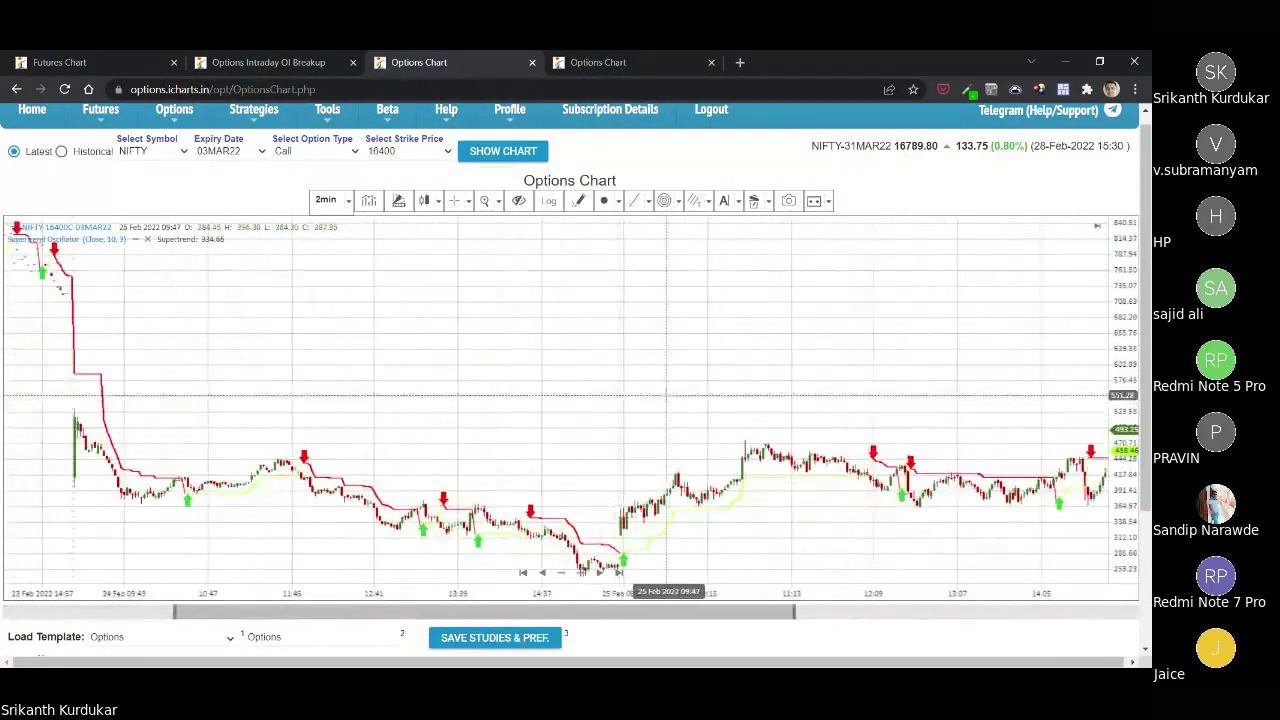
pyautogui.hscroll(5, 862, 468)
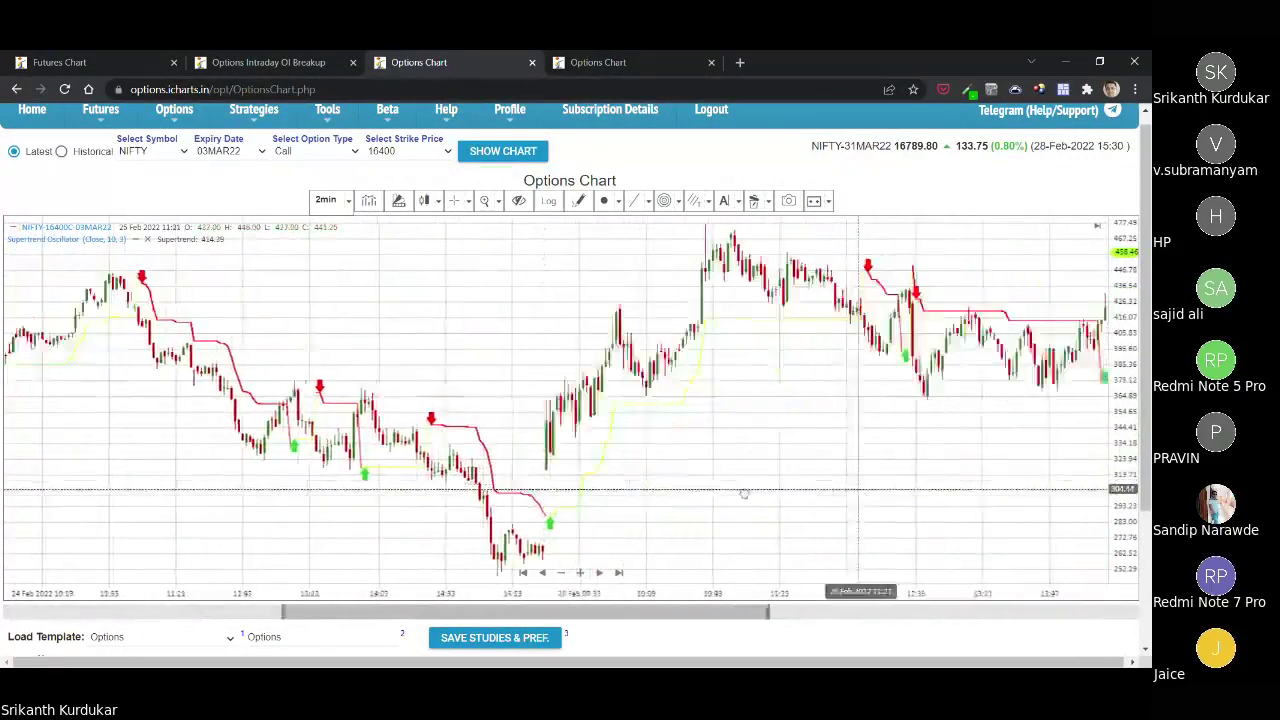
pyautogui.hscroll(6, 700, 420)
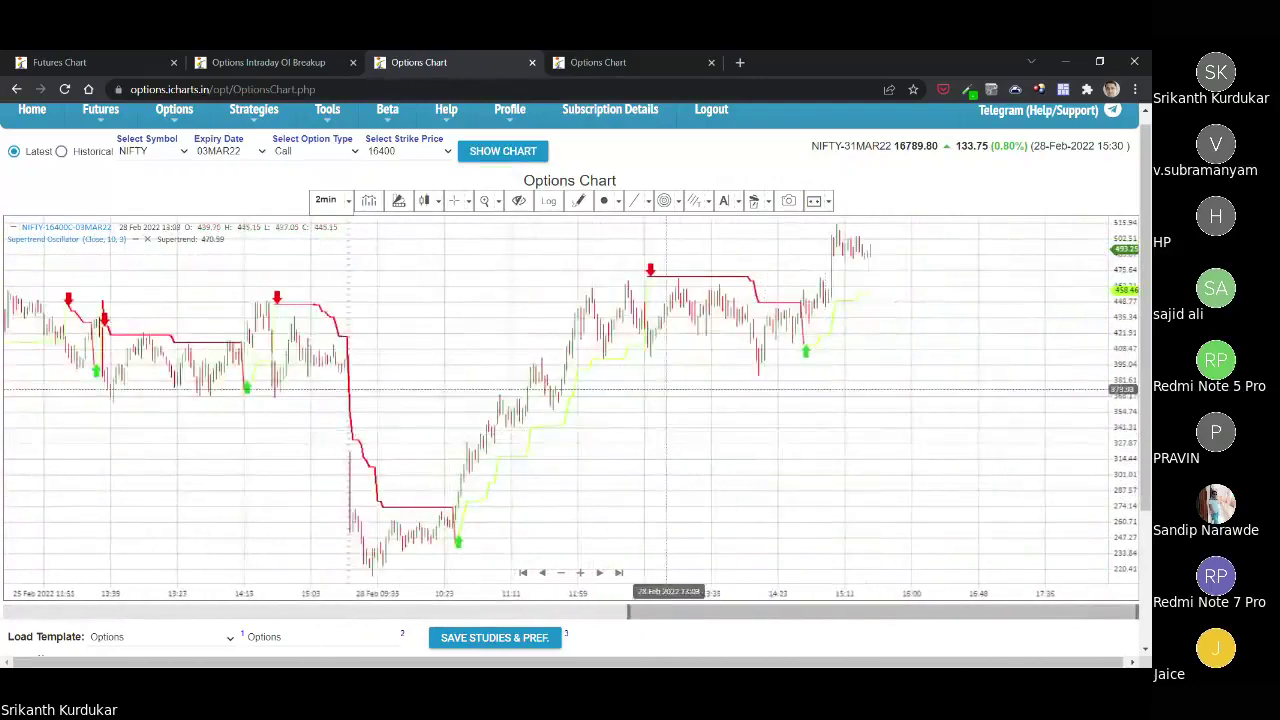
# Compare the Supertrend reversals on the 16400 Put chart with those on the 16400 Call chart.
pyautogui.click(640, 60)
pyautogui.scroll(3, 857, 430)
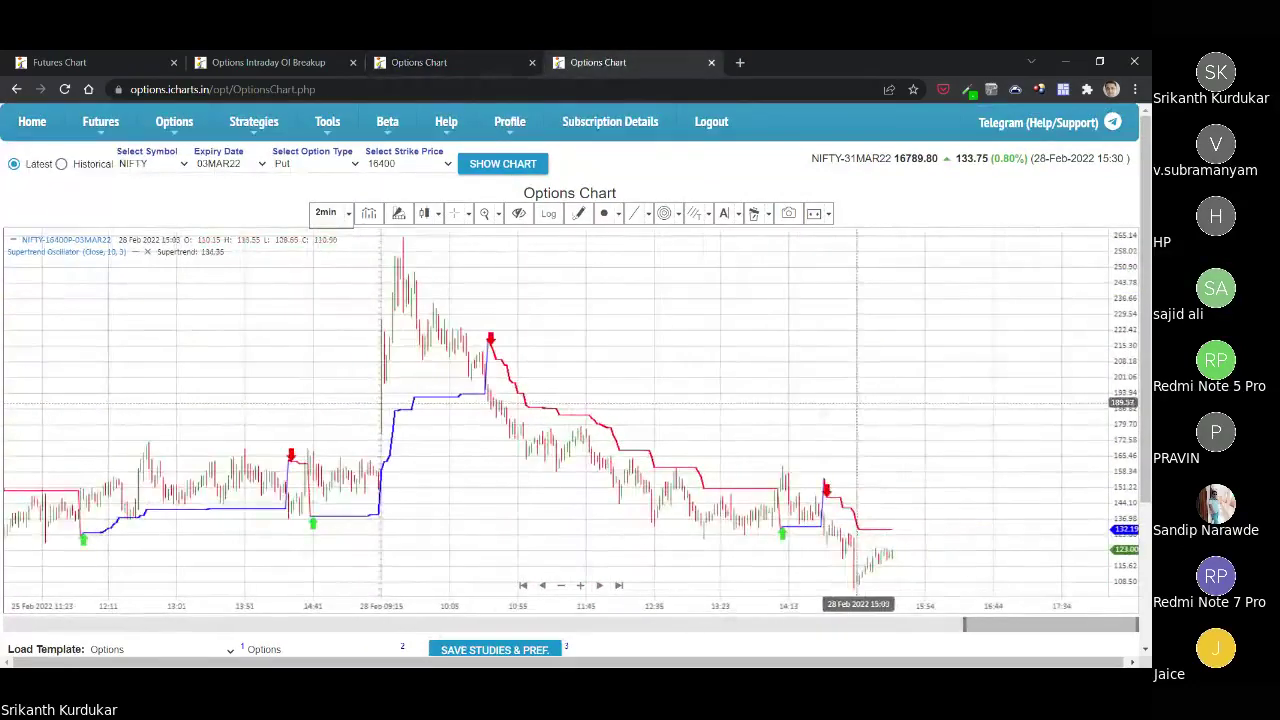
pyautogui.scroll(-4, 857, 430)
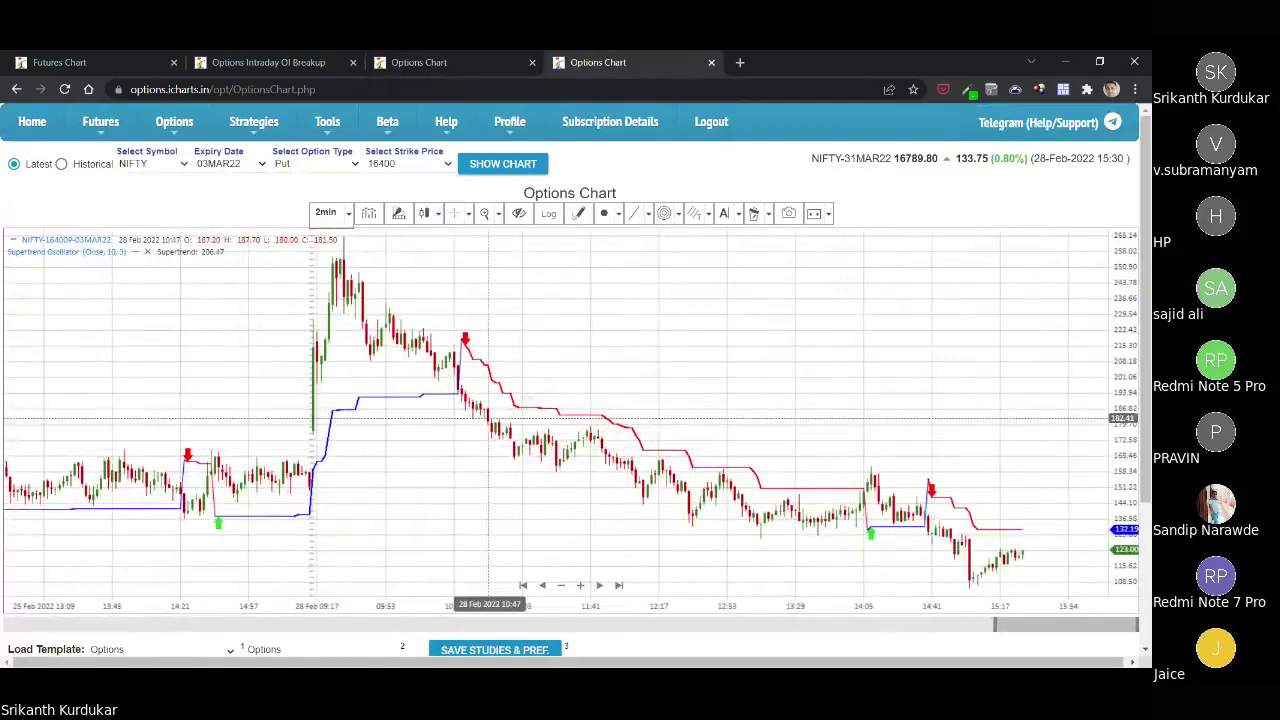
pyautogui.moveTo(509, 121)
pyautogui.click(457, 63)
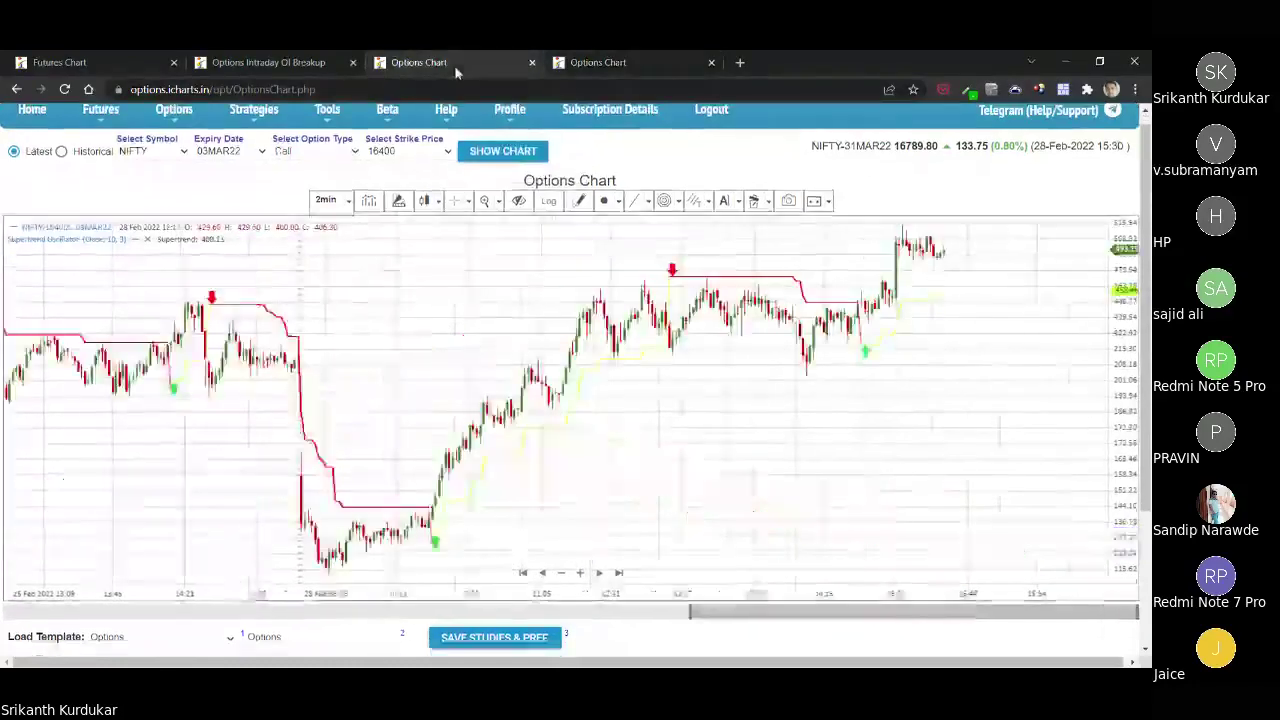
pyautogui.click(577, 62)
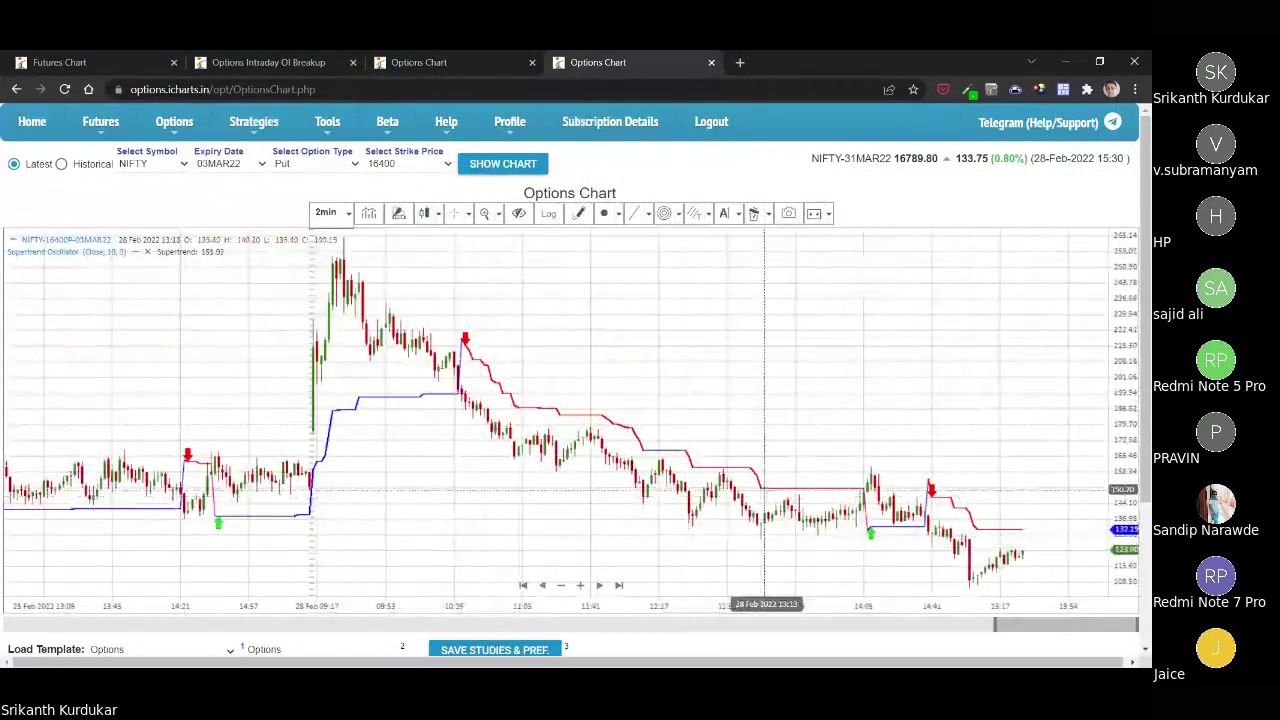
# Examine the 28 February price trend and Supertrend signals on the 2-minute 16400 Put chart.
pyautogui.scroll(-2, 765, 490)
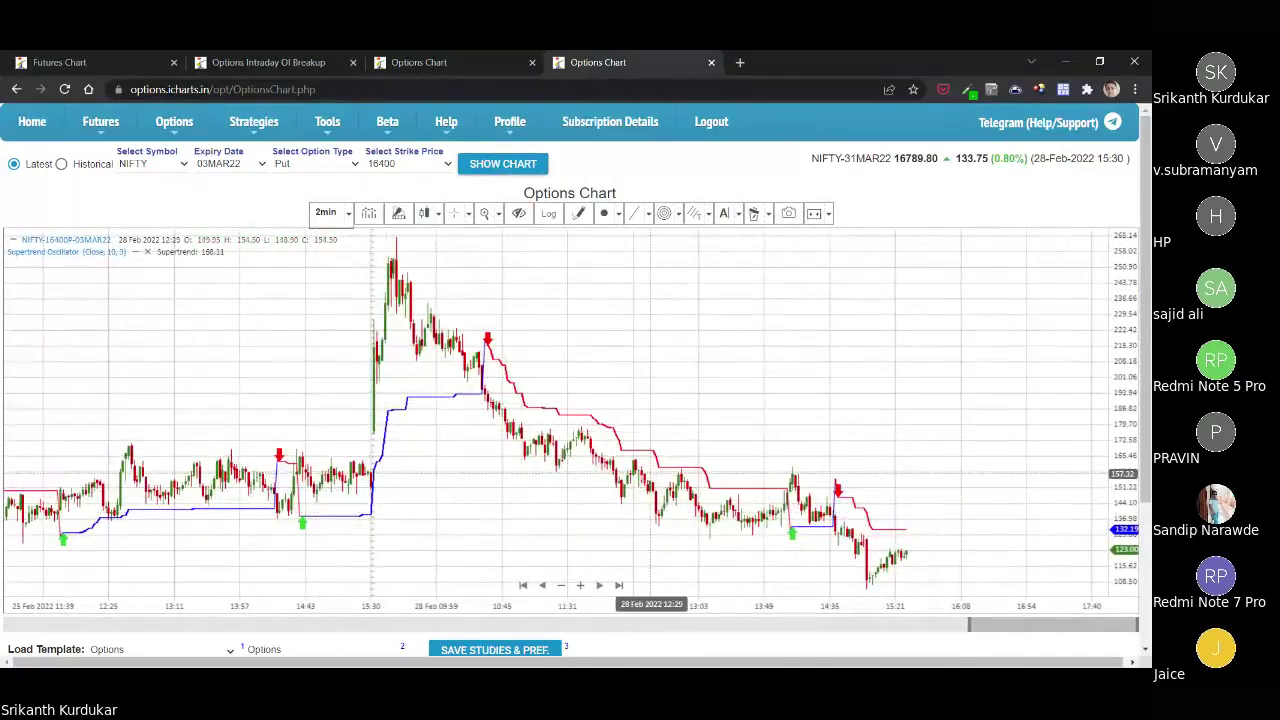
pyautogui.scroll(2, 565, 430)
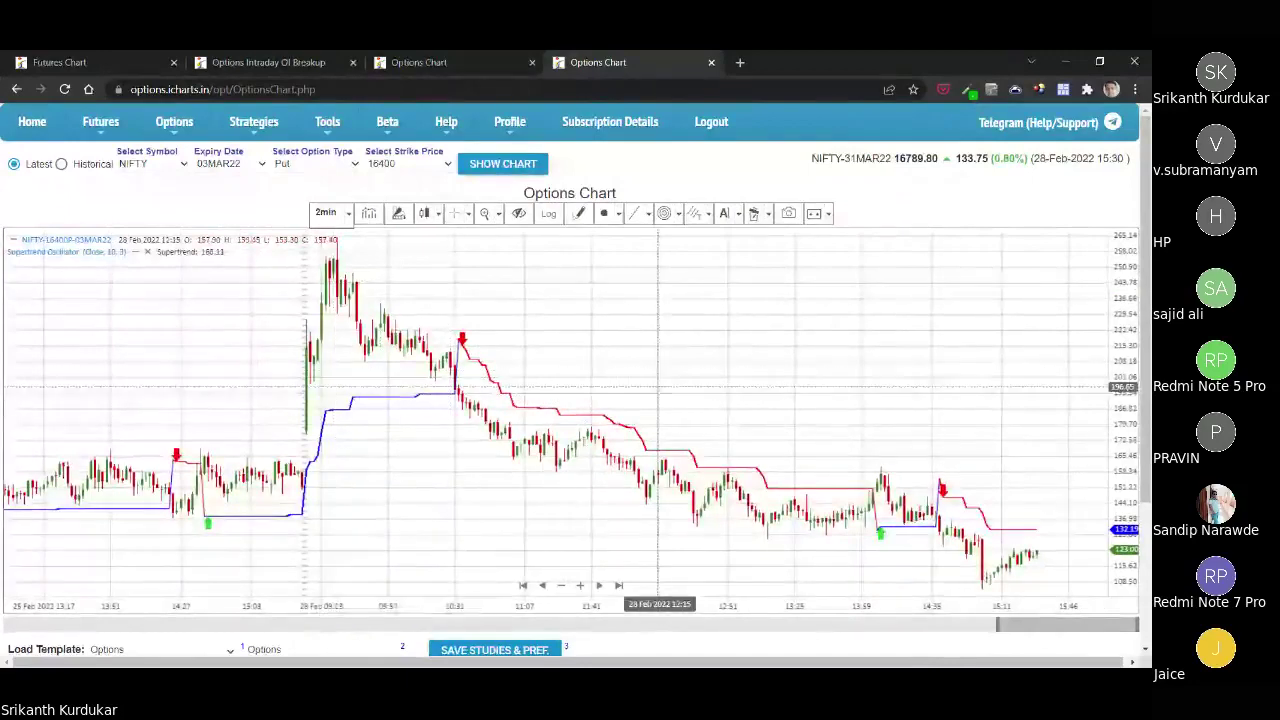
pyautogui.scroll(-4, 658, 388)
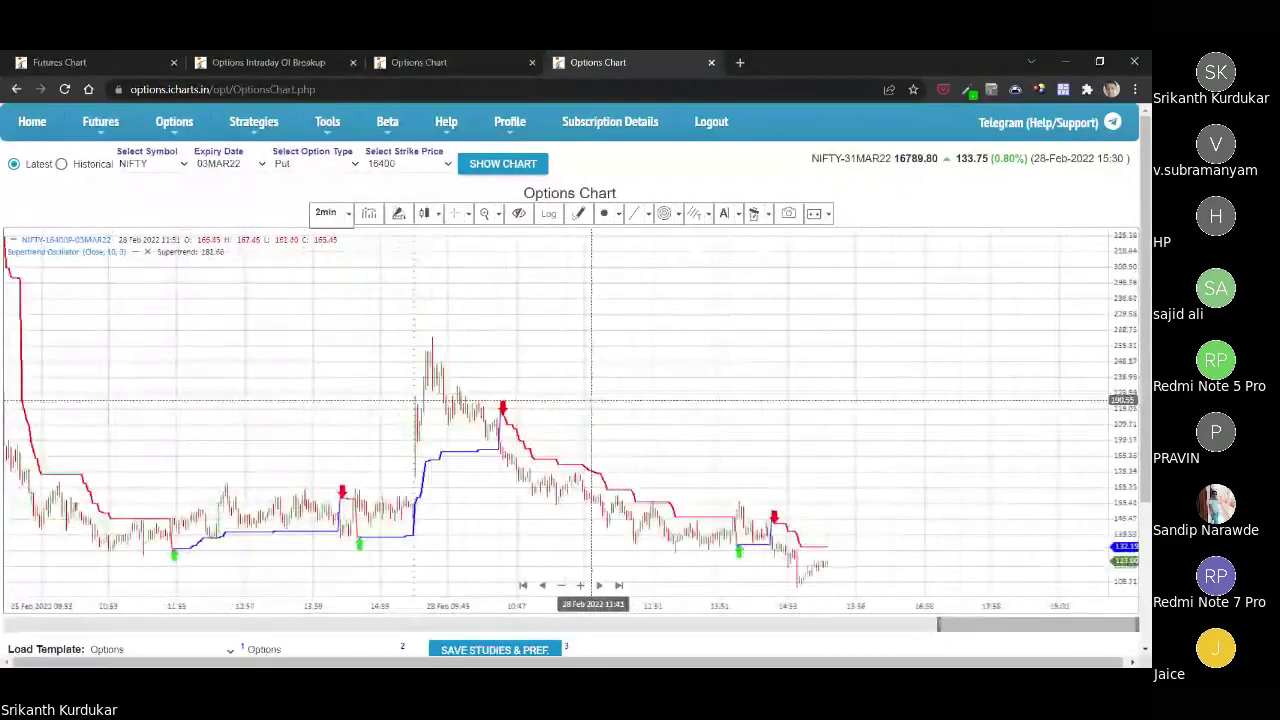
pyautogui.scroll(4, 591, 400)
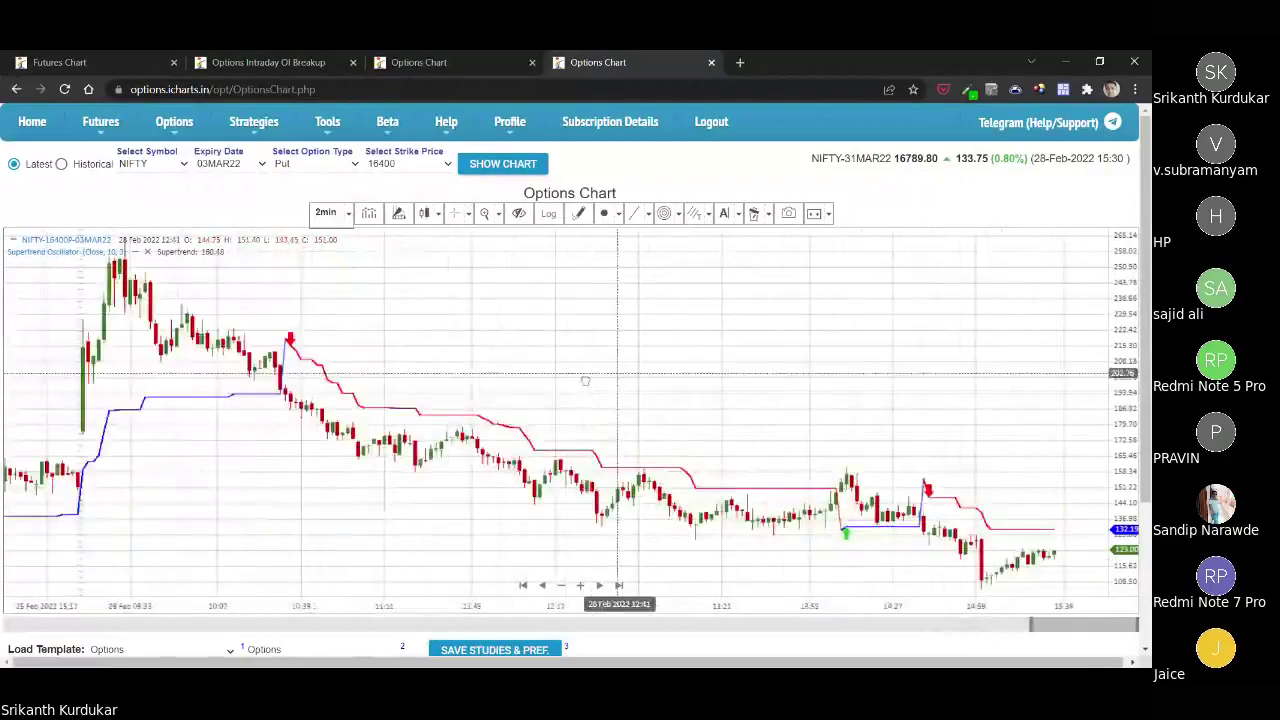
pyautogui.scroll(-1, 566, 379)
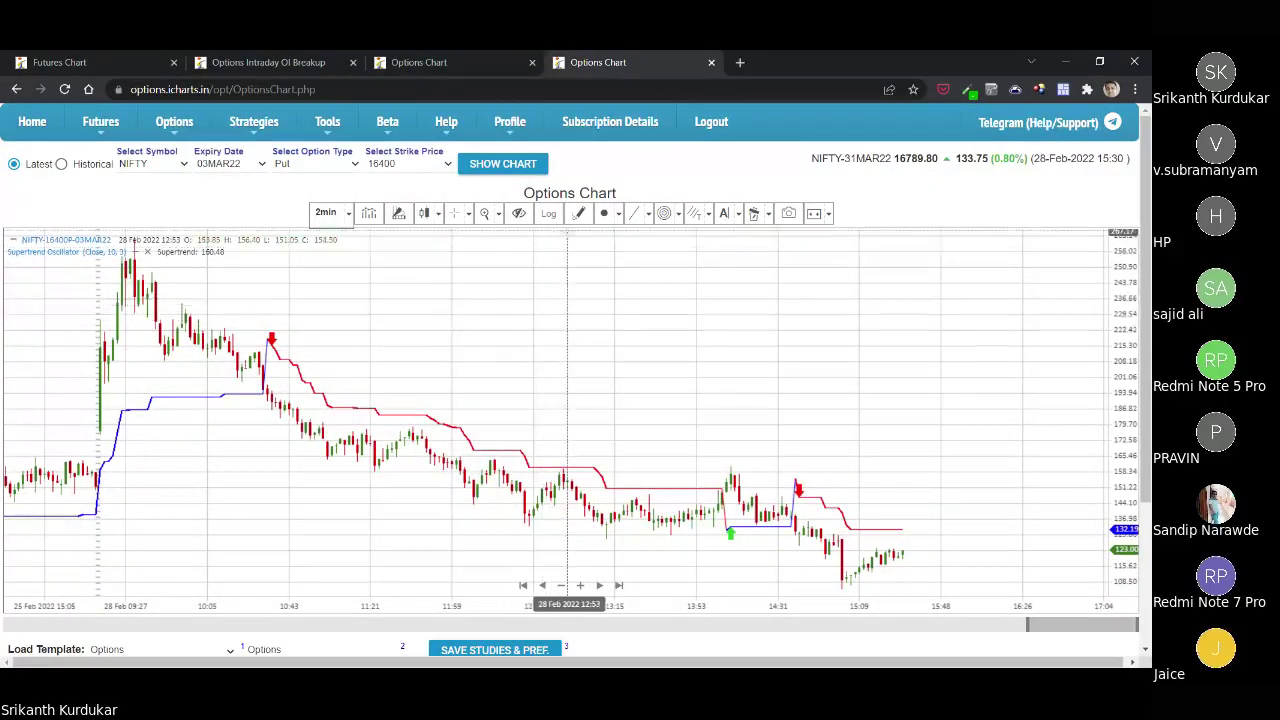
# Review the 16400 Call chart's Supertrend signals from 24 to 28 February and return to the 16400 Put chart.
pyautogui.hotkey('ctrl', 'pageup')
pyautogui.scroll(-5, 587, 388)
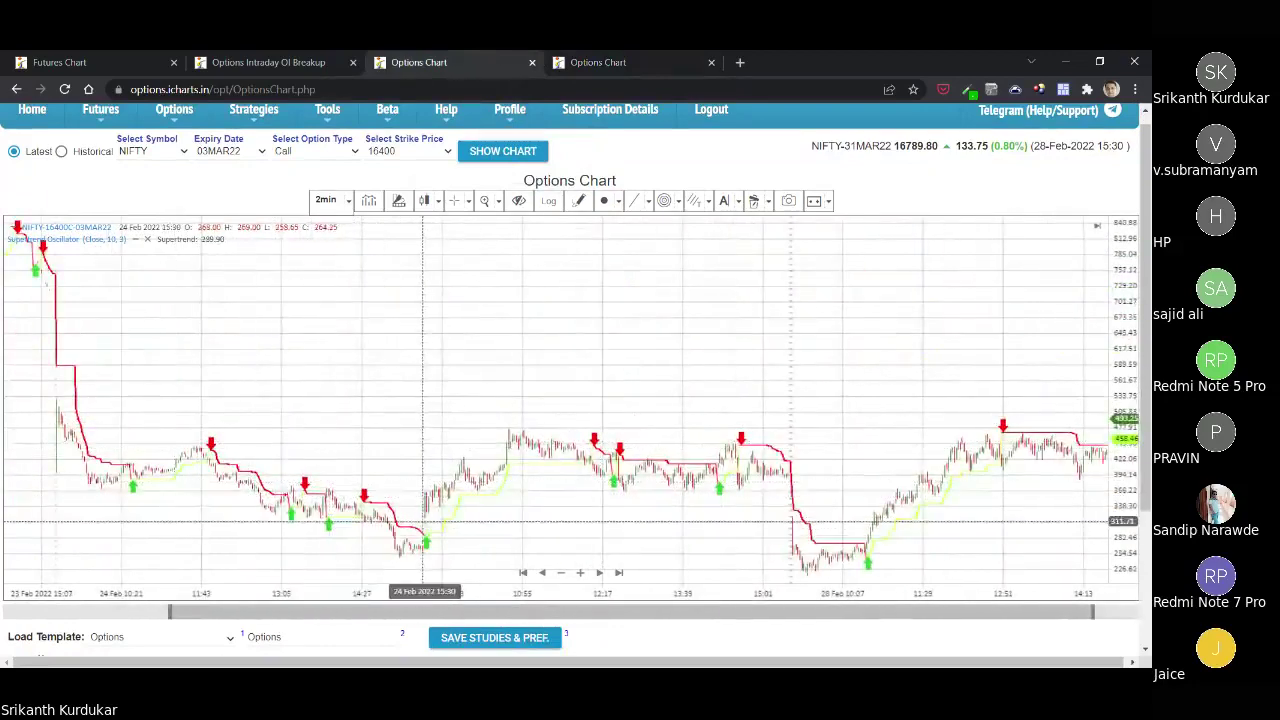
pyautogui.scroll(2, 288, 475)
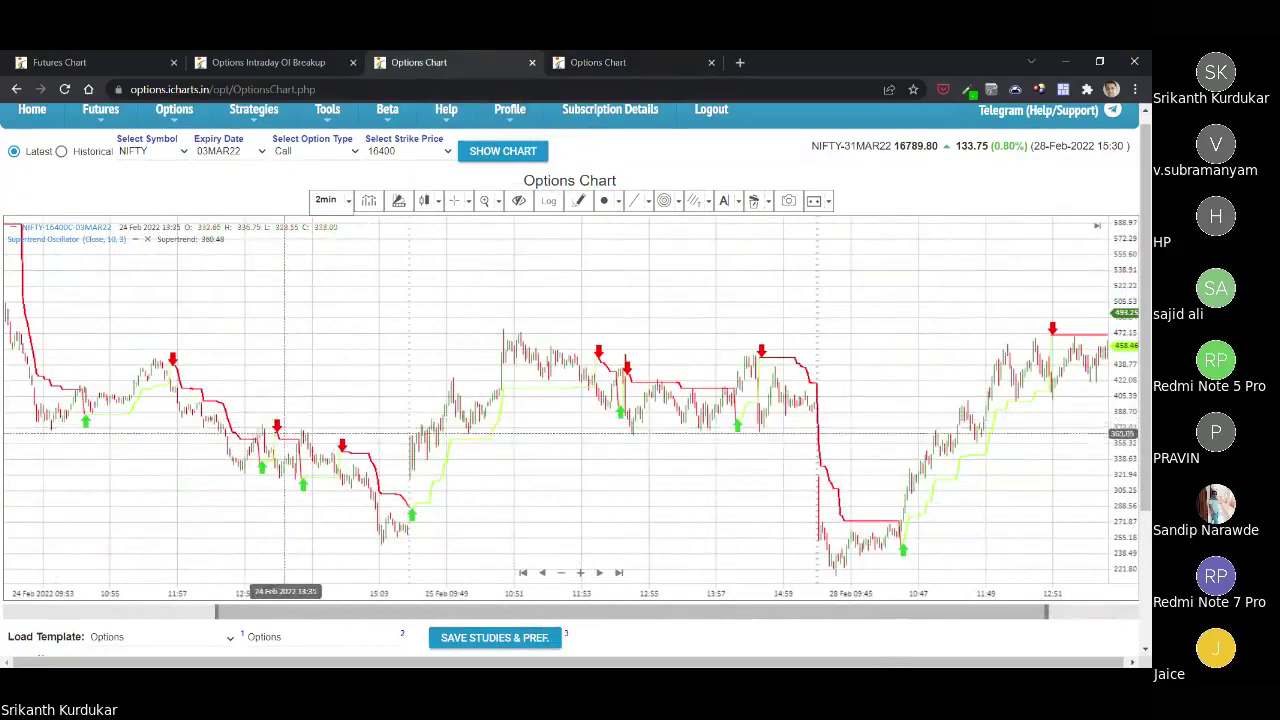
pyautogui.moveTo(640, 365); pyautogui.dragTo(675, 420)
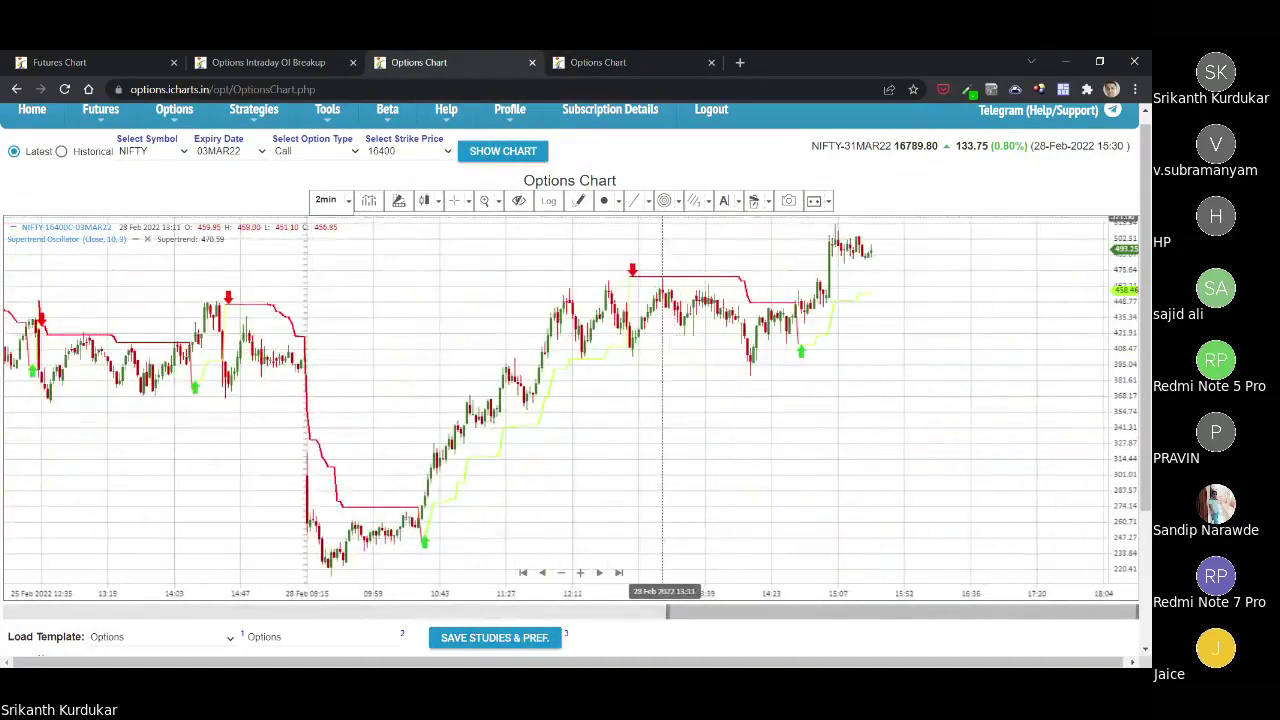
pyautogui.click(622, 60)
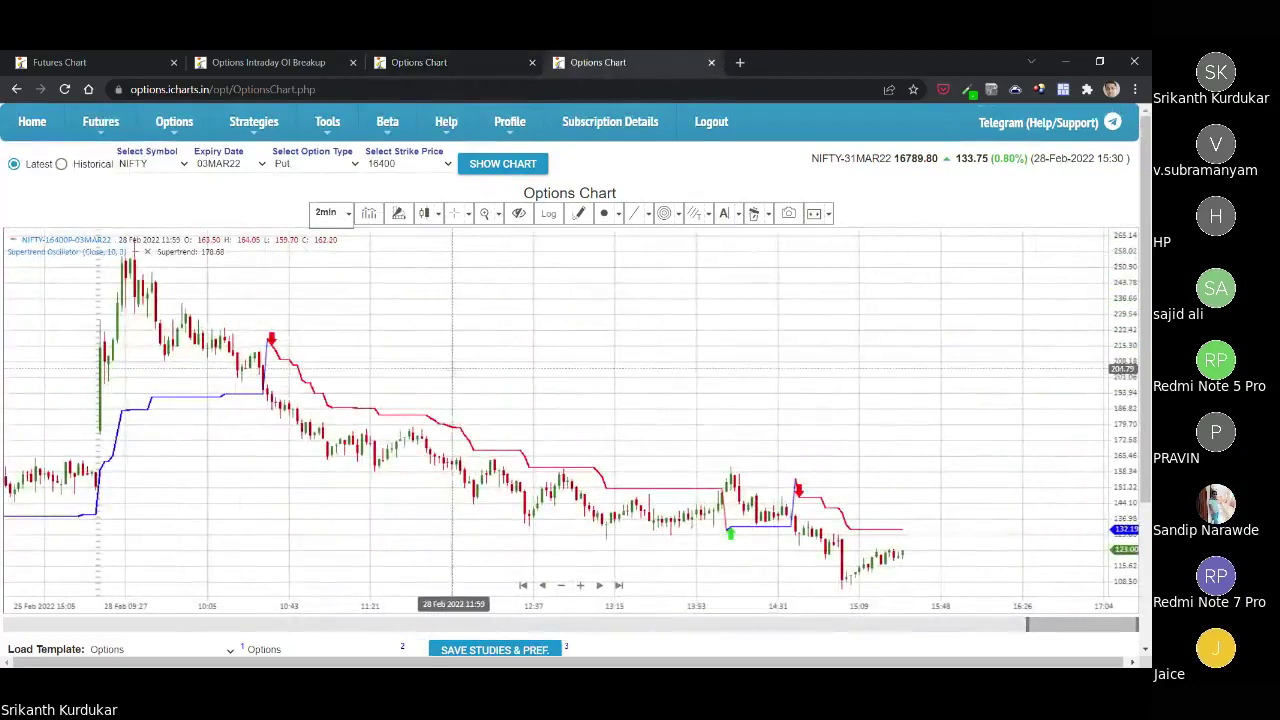
# Compare the Supertrend signals on the two-minute charts of the NIFTY 16400 Put and the 16400 Call for 28 February.
pyautogui.moveTo(453, 369); pyautogui.dragTo(555, 305)
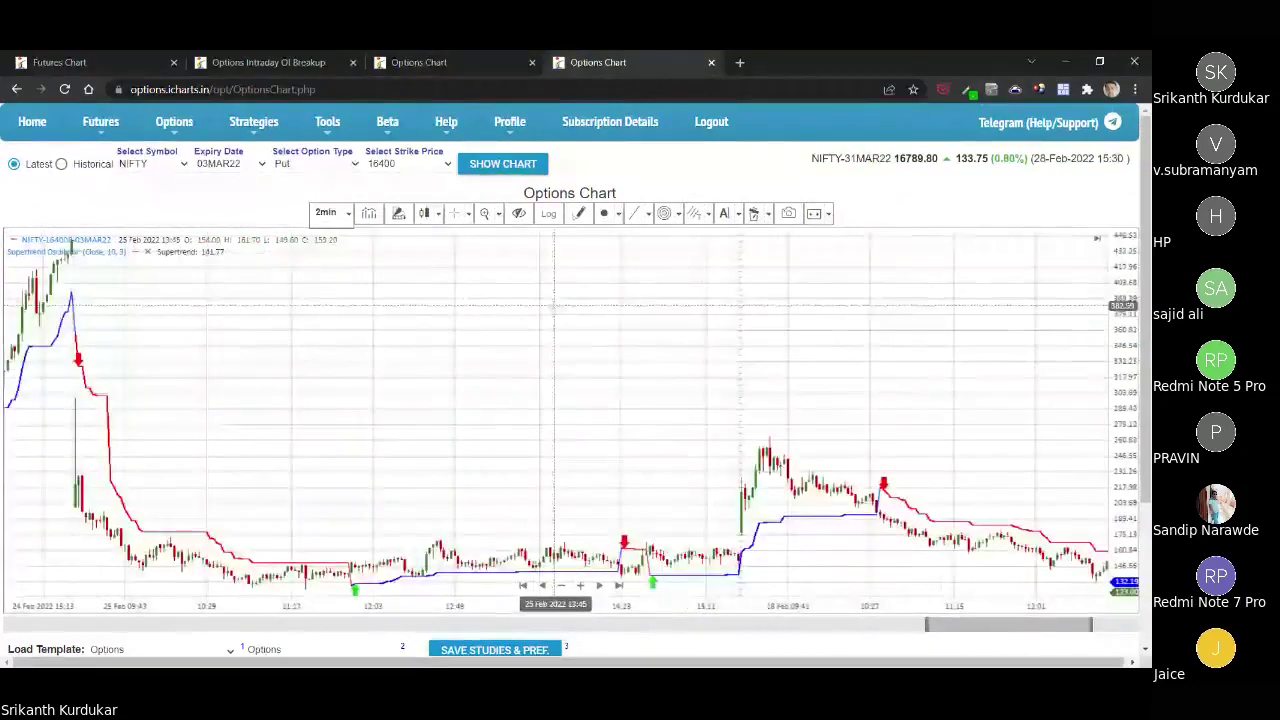
pyautogui.scroll(-3, 530, 295)
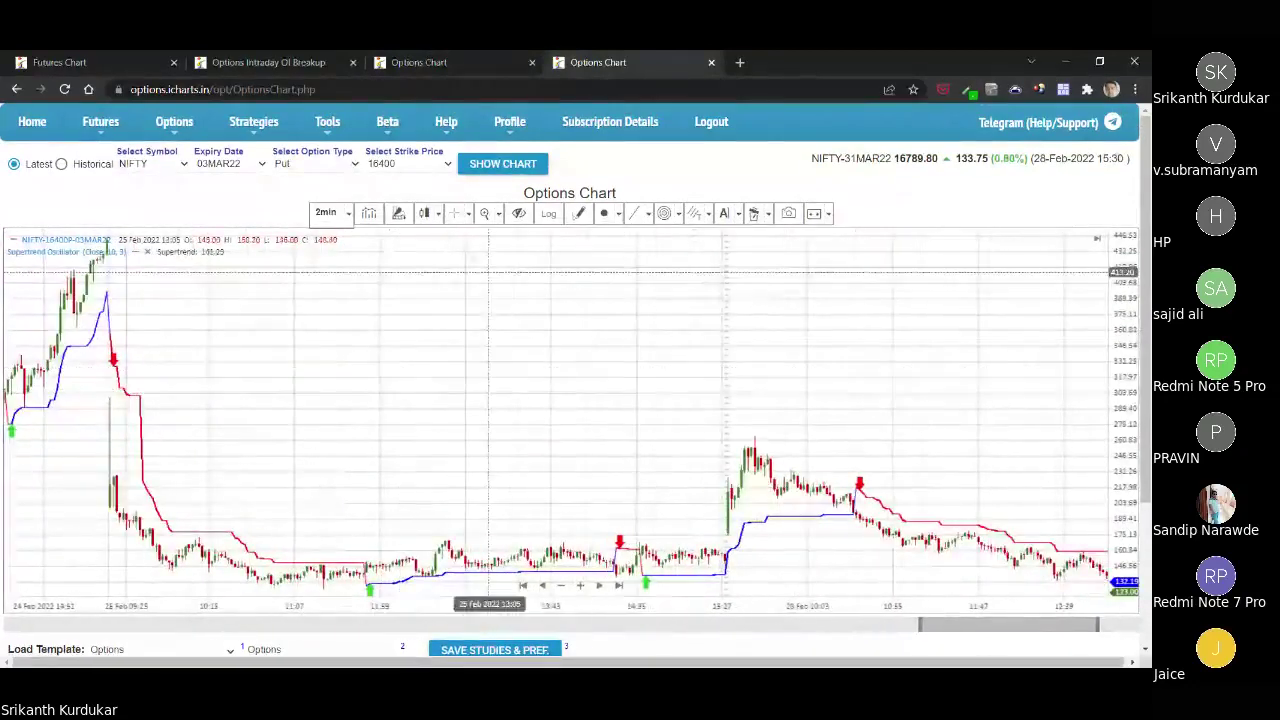
pyautogui.click(268, 62)
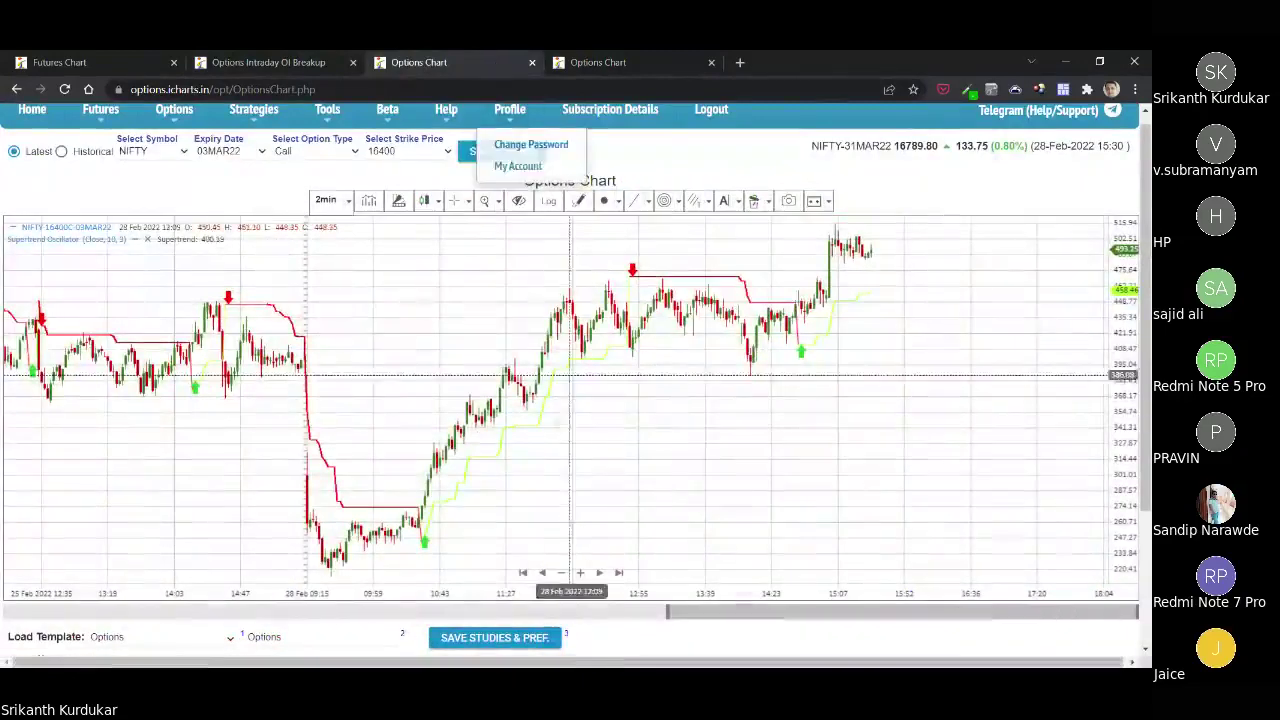
pyautogui.hscroll(5, 506, 441)
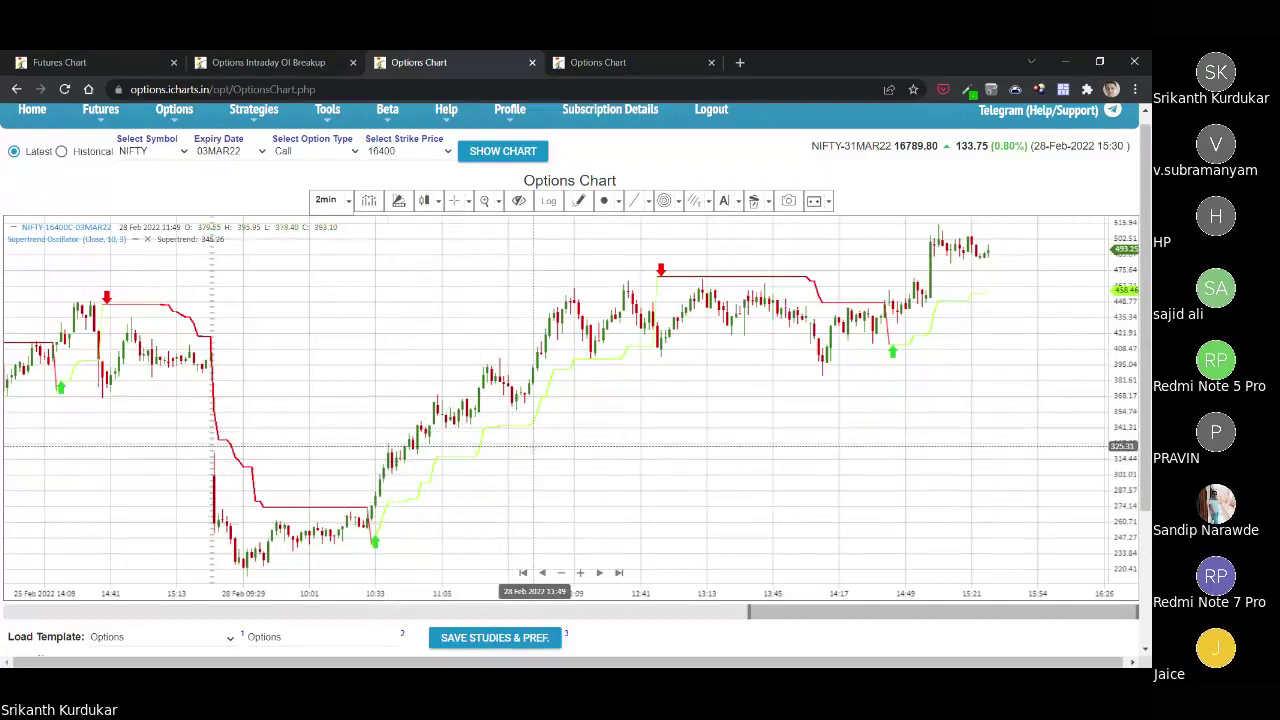
pyautogui.scroll(-2, 533, 450)
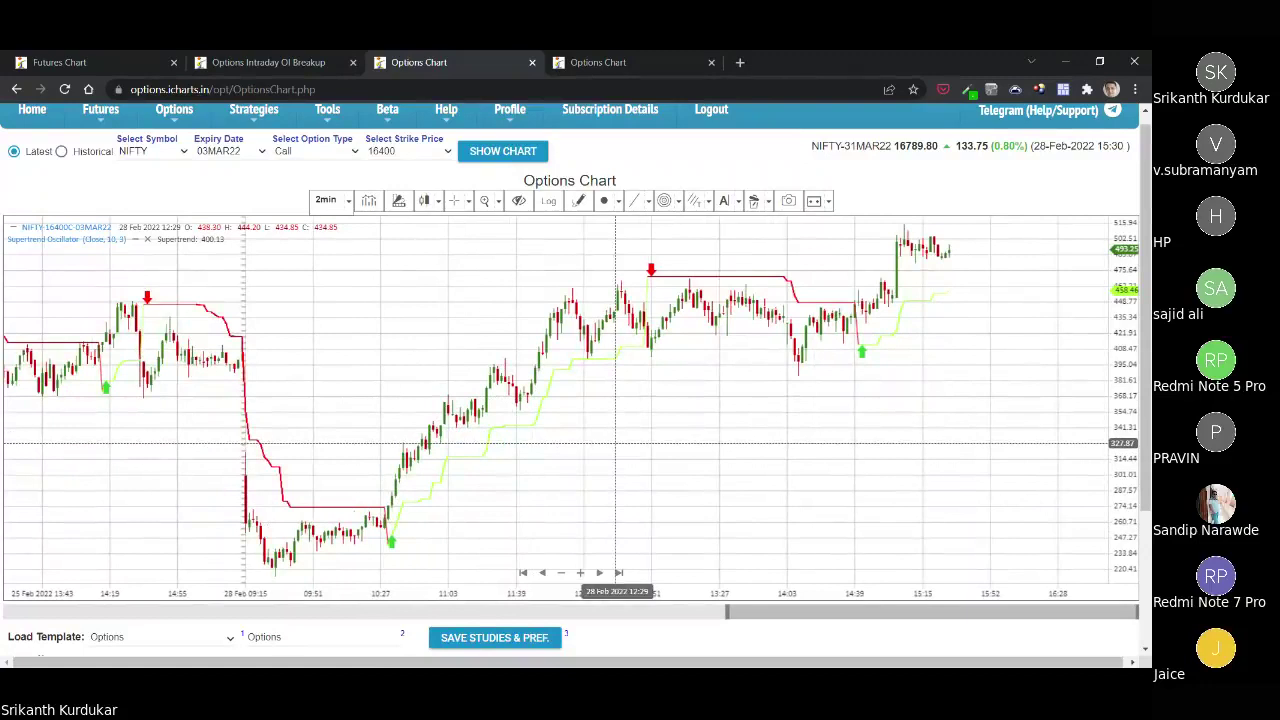
pyautogui.scroll(2, 561, 440)
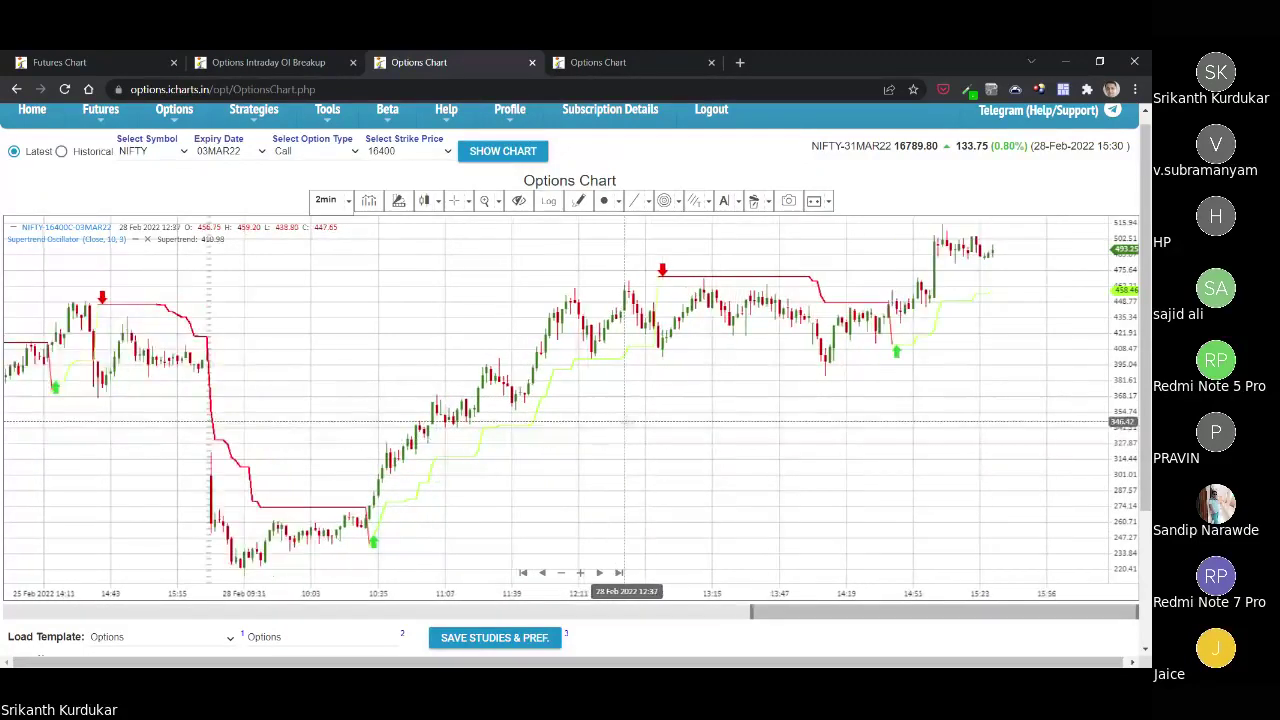
# Examine the 15-minute OI breakup of the NIFTY 16400 strike, comparing Call and Put buildup, OI change and price from open to close.
pyautogui.click(290, 61)
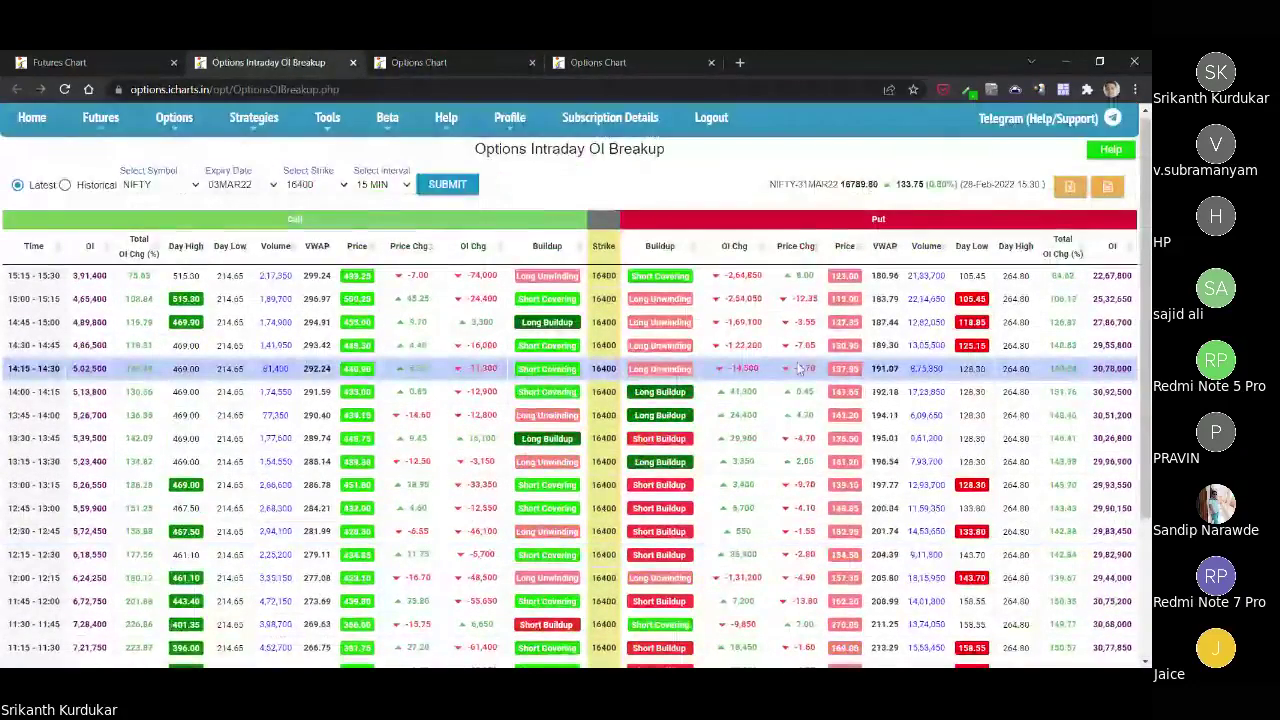
pyautogui.scroll(-5, 883, 343)
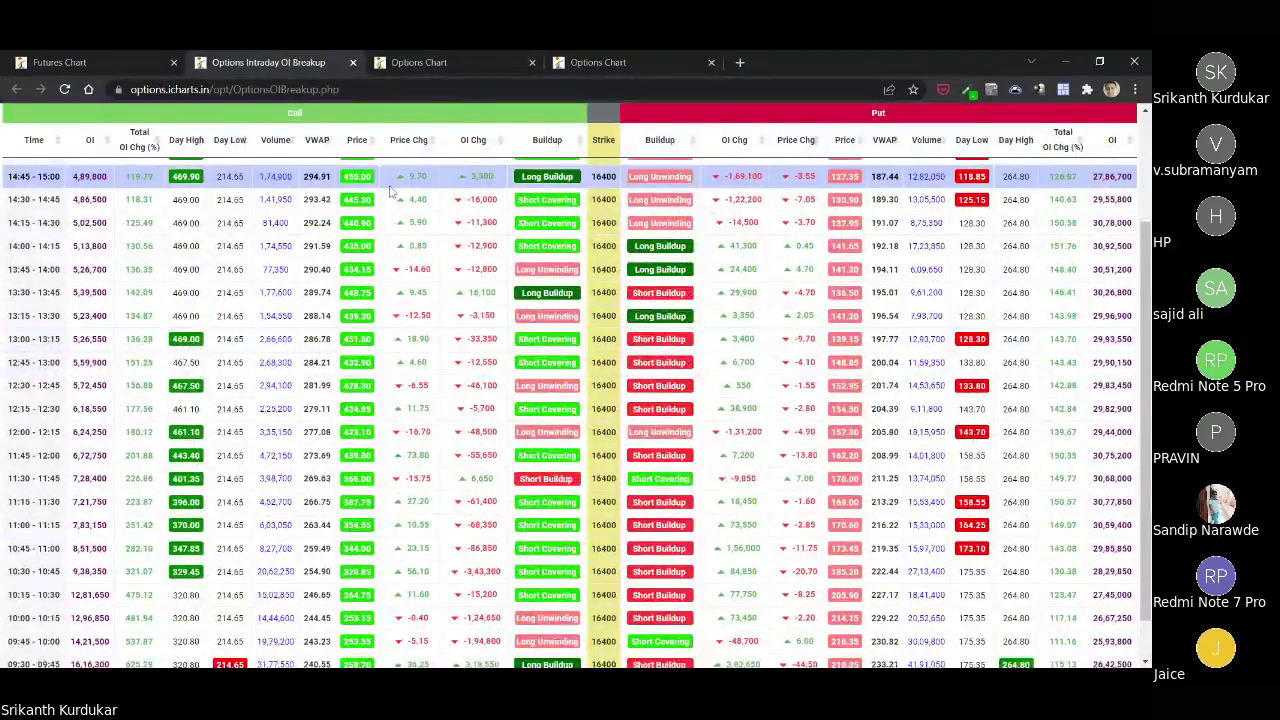
pyautogui.scroll(2, 372, 258)
pyautogui.scroll(1, 330, 520)
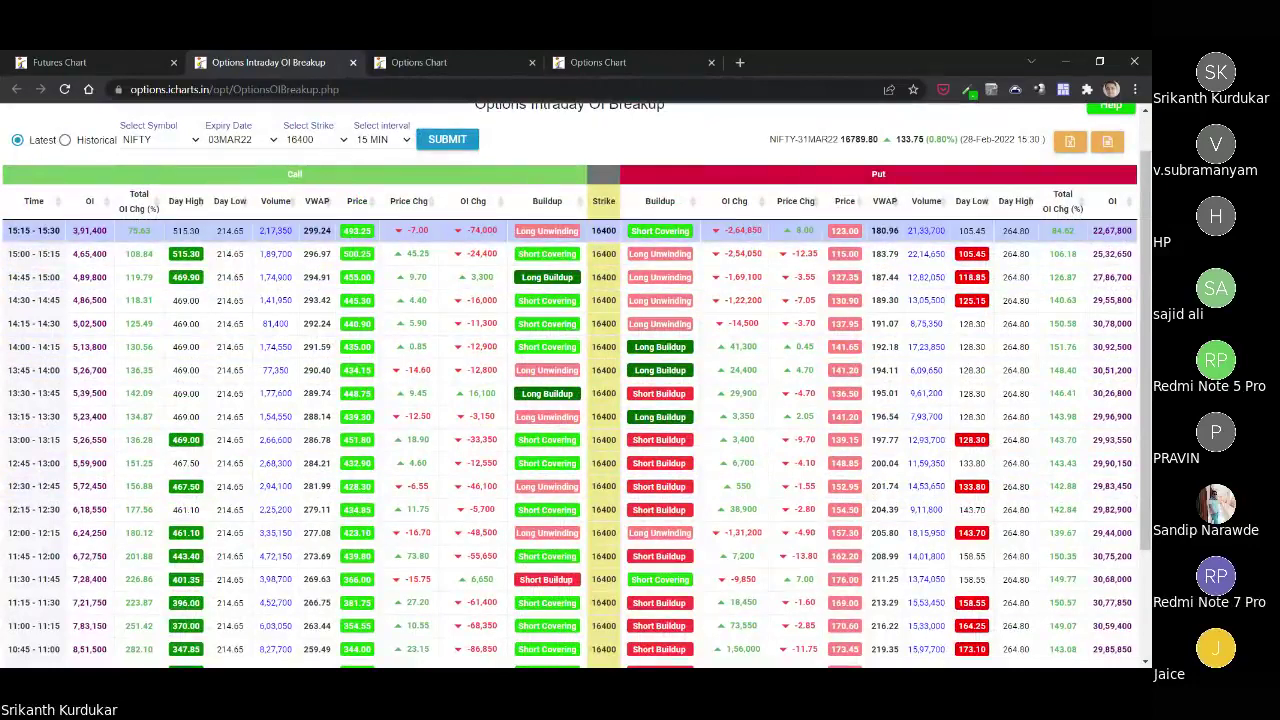
pyautogui.scroll(-3, 173, 425)
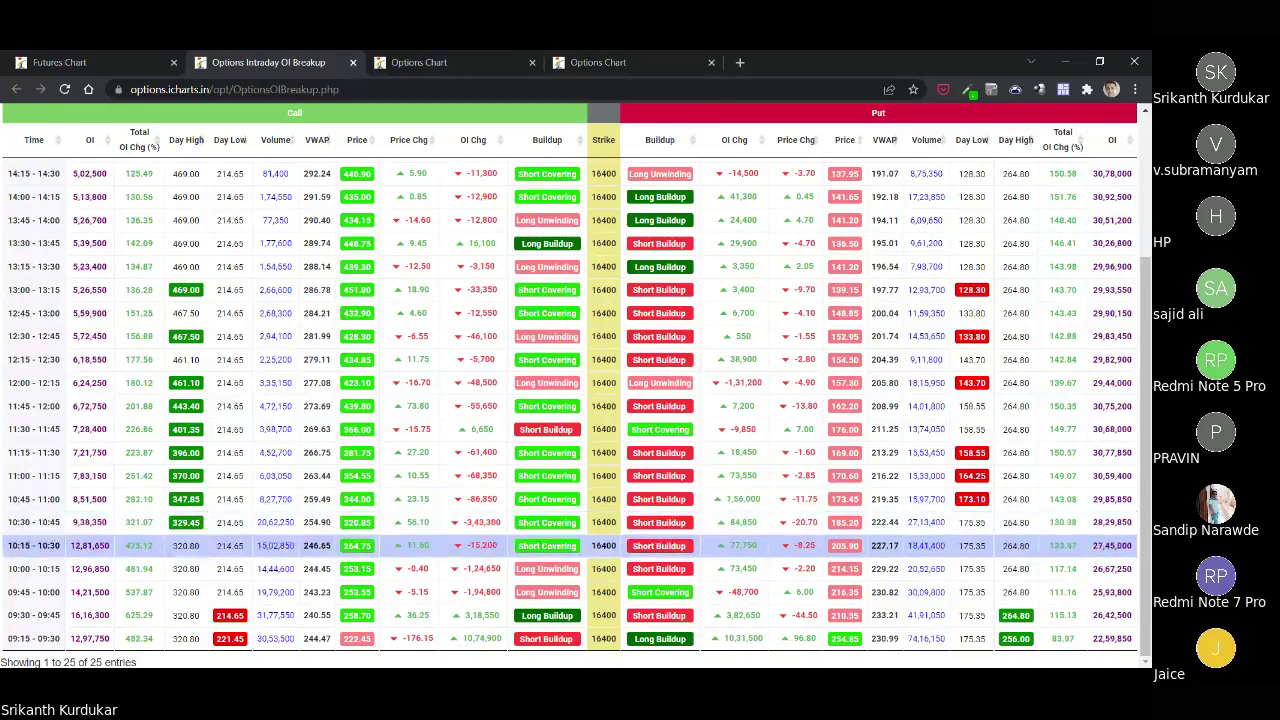
pyautogui.scroll(-1, 198, 458)
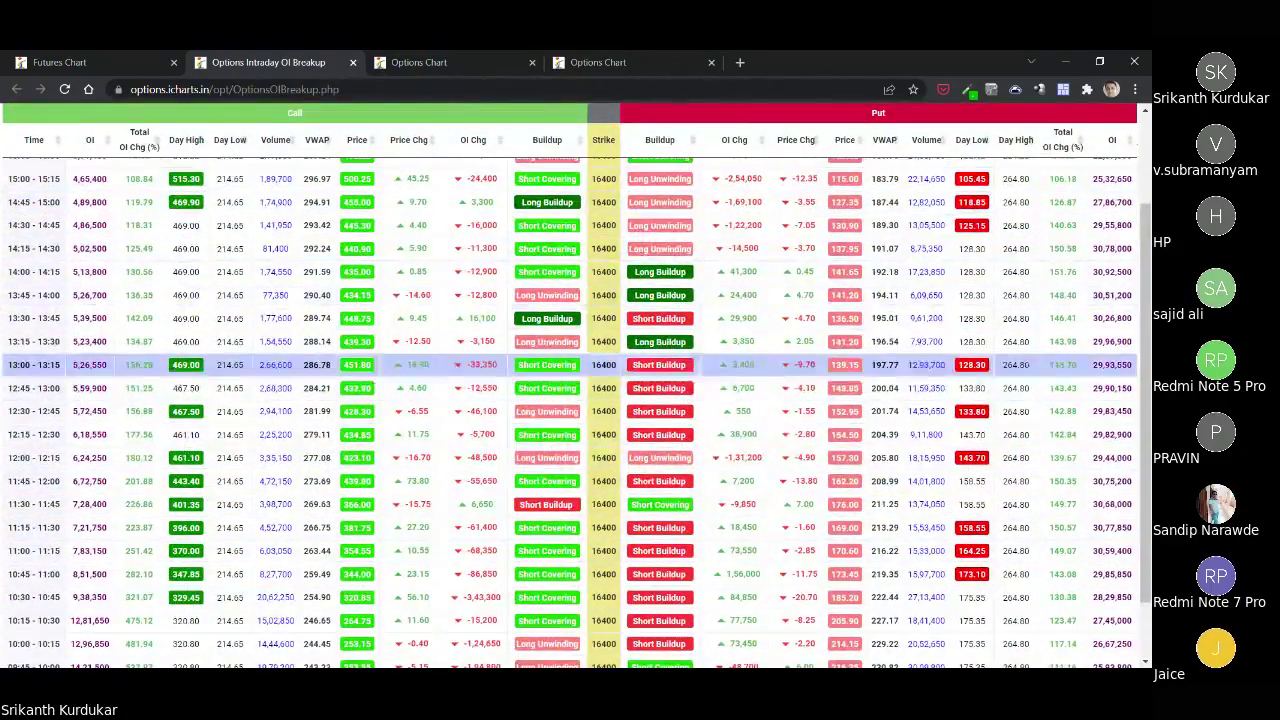
pyautogui.scroll(1, 198, 579)
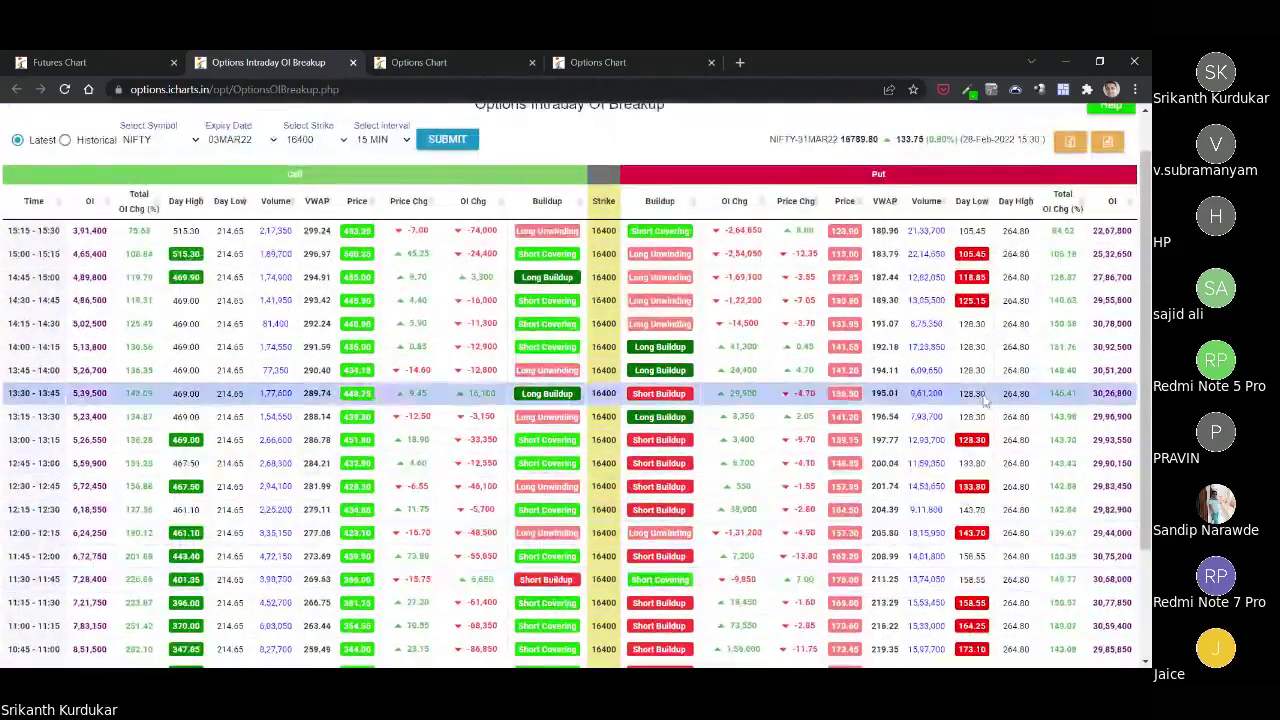
pyautogui.scroll(-3, 985, 485)
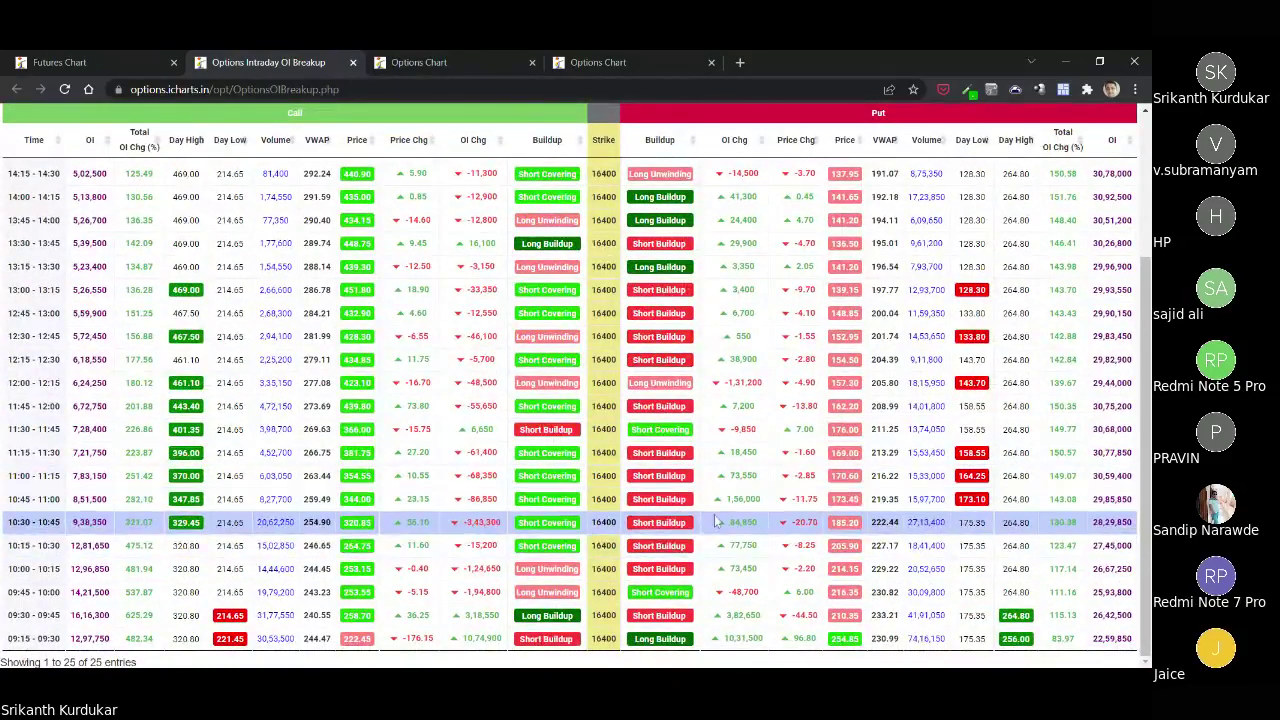
pyautogui.scroll(3, 570, 512)
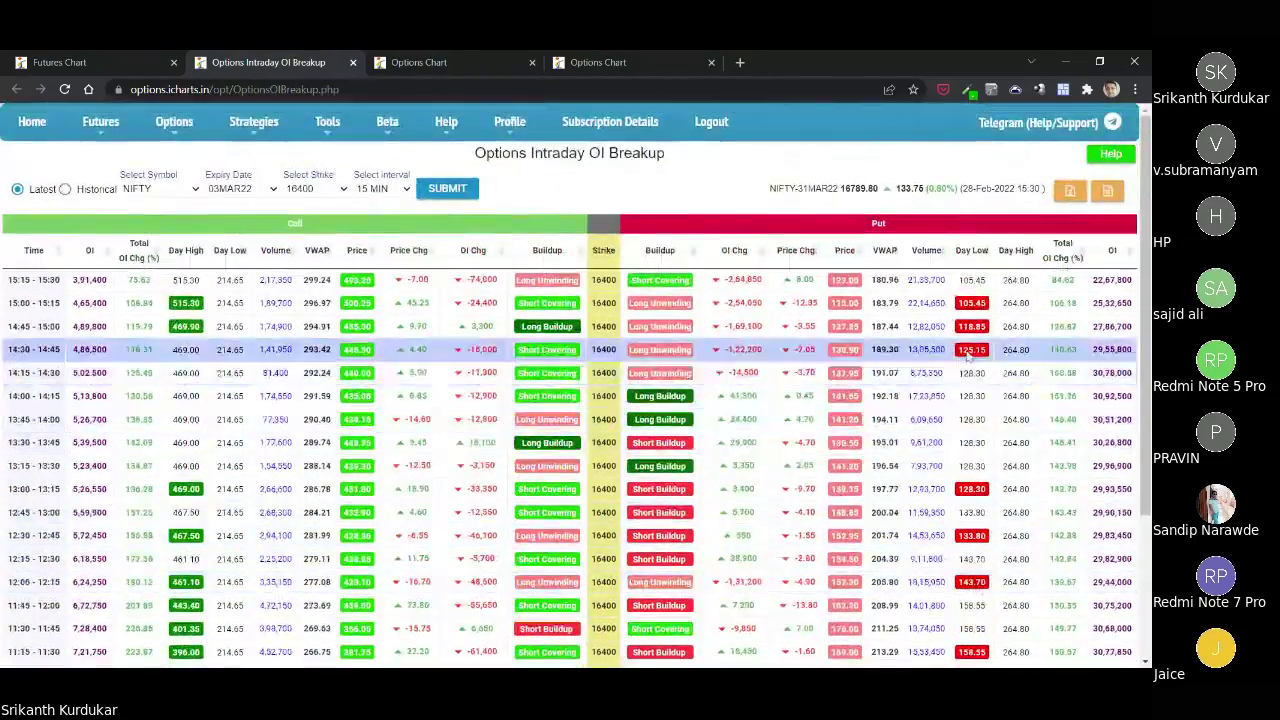
pyautogui.scroll(-1, 972, 605)
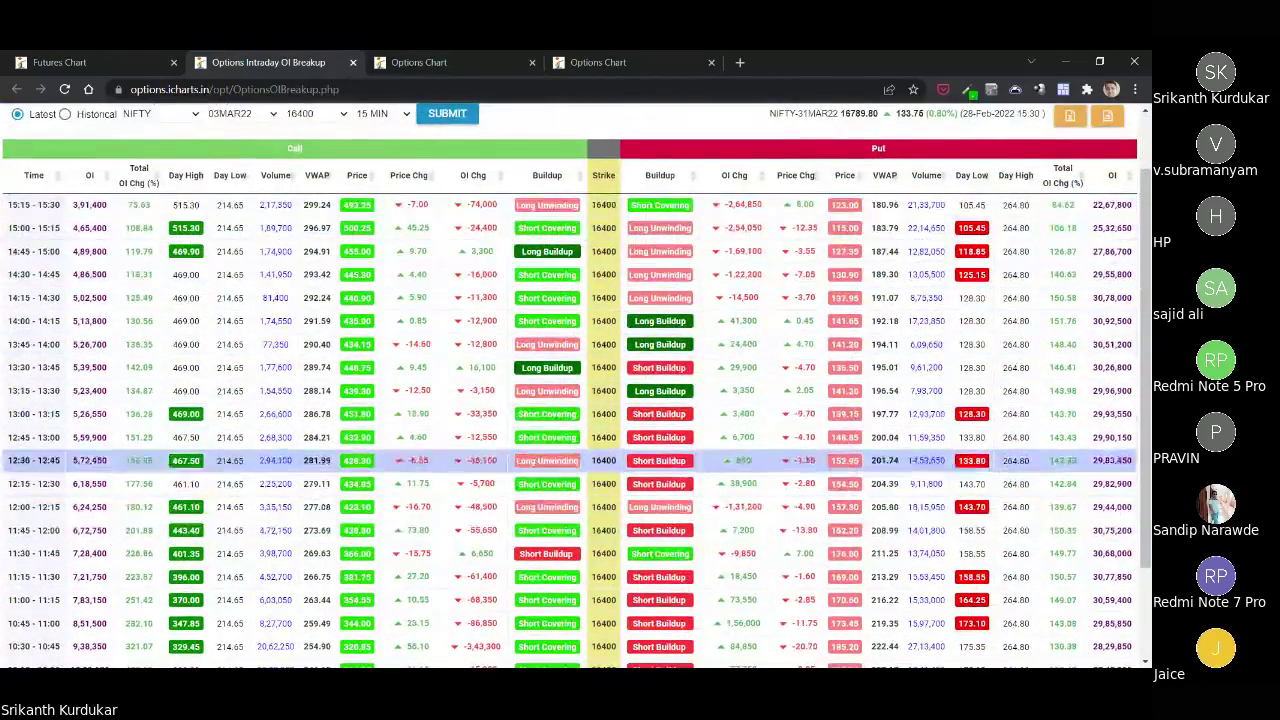
pyautogui.scroll(-2, 570, 620)
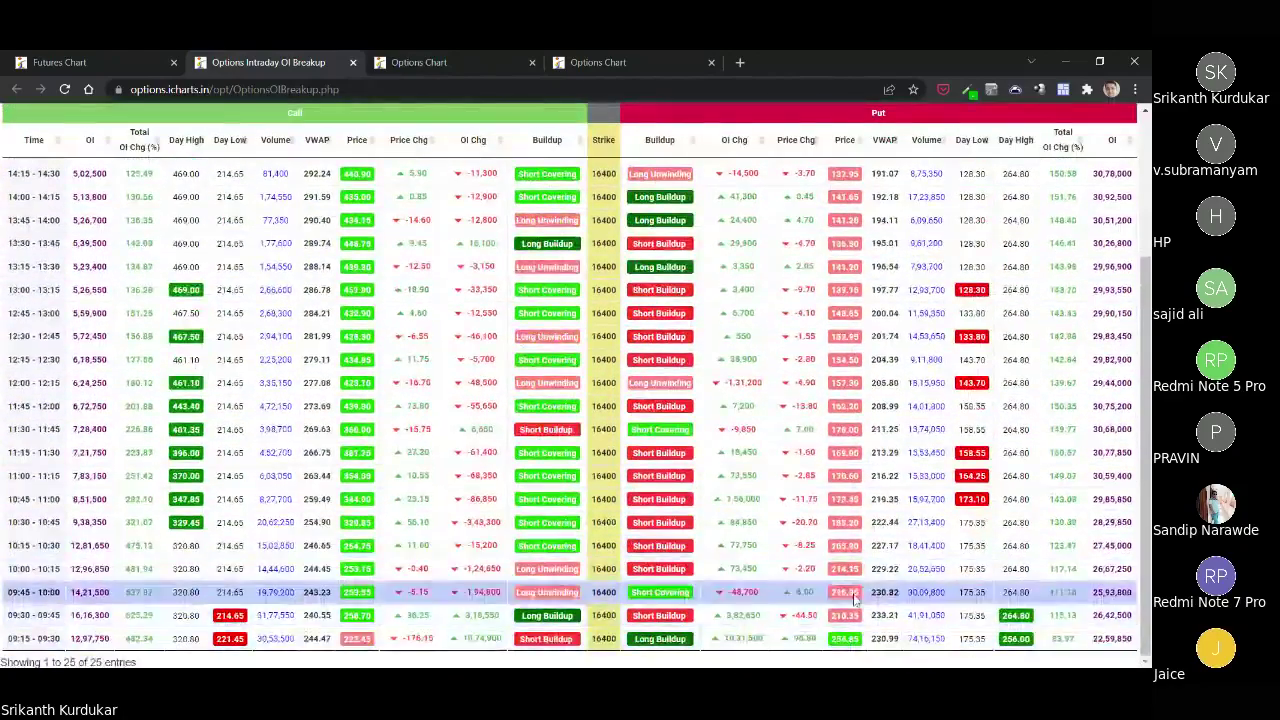
pyautogui.scroll(2, 848, 243)
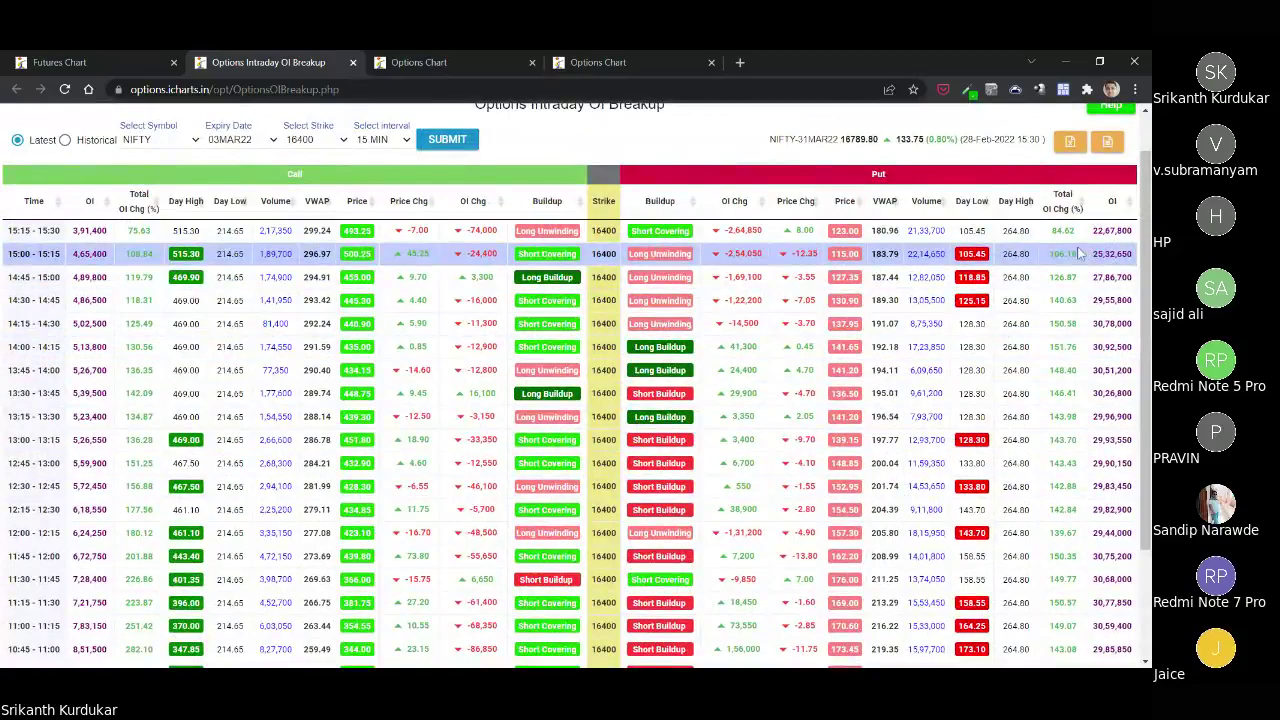
pyautogui.scroll(-1, 1080, 374)
pyautogui.scroll(-2, 570, 410)
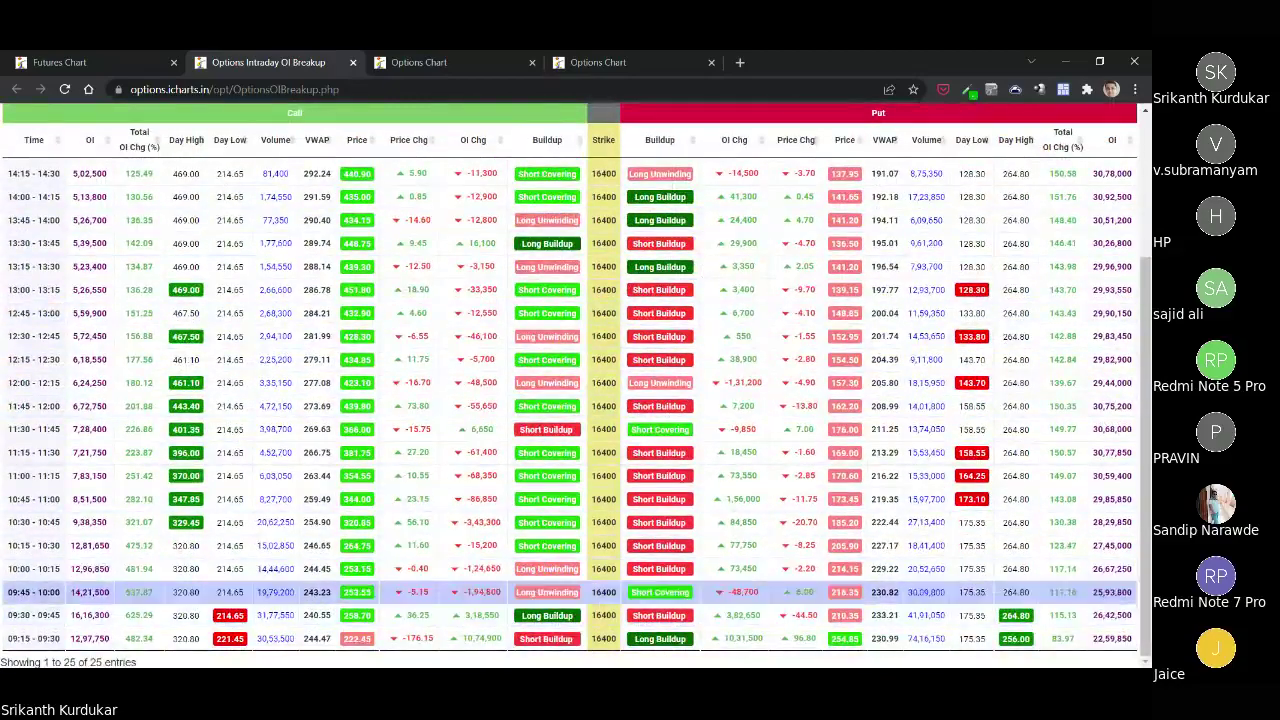
pyautogui.scroll(3, 617, 397)
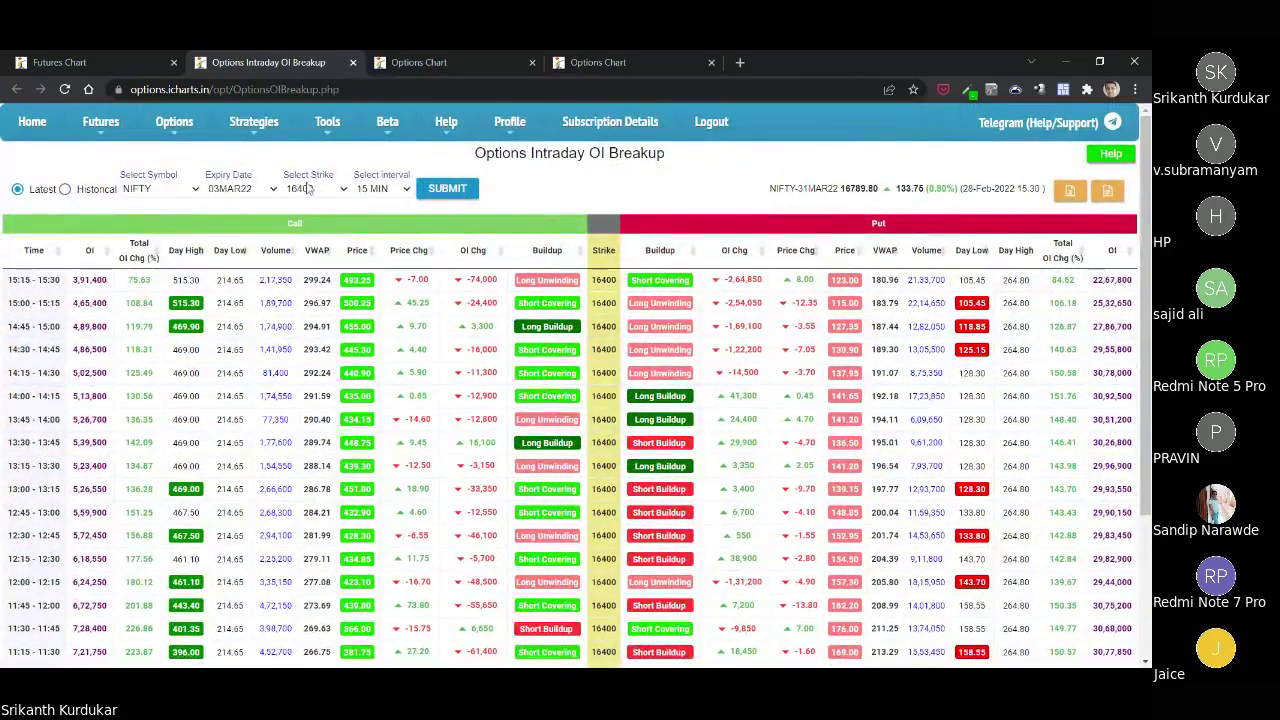
pyautogui.scroll(-2, 303, 505)
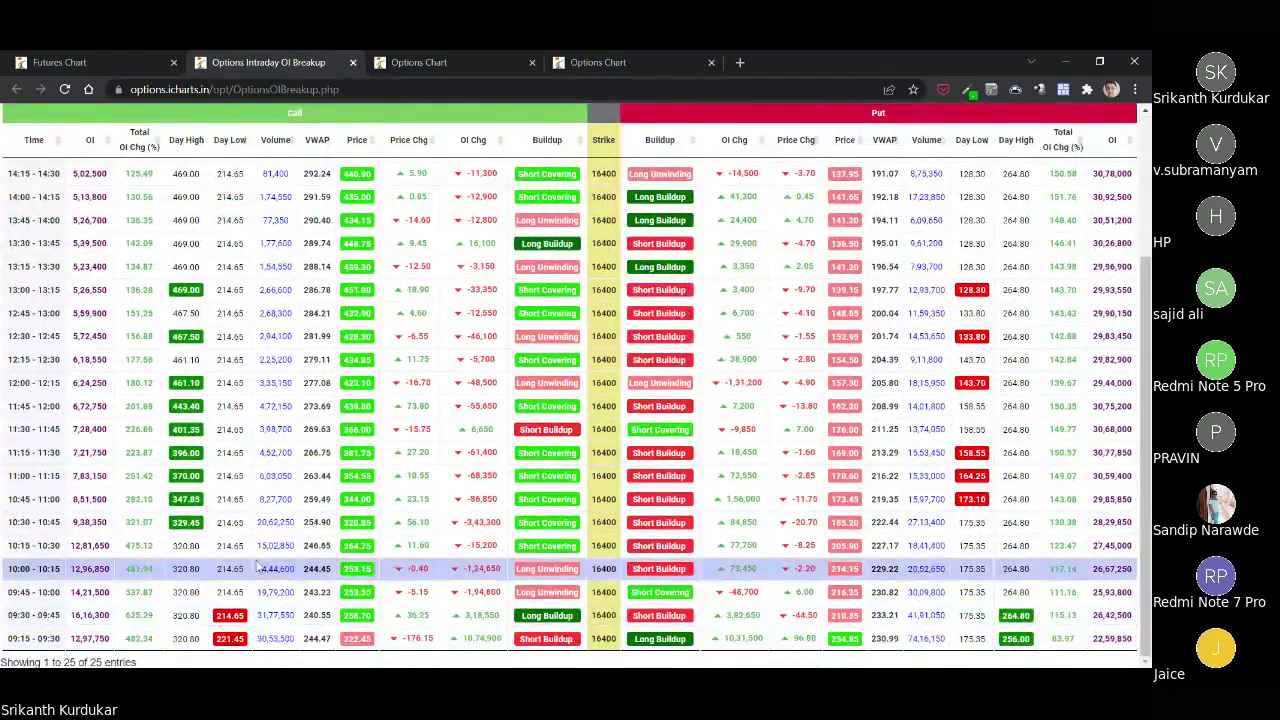
pyautogui.scroll(2, 500, 600)
pyautogui.scroll(-2, 505, 655)
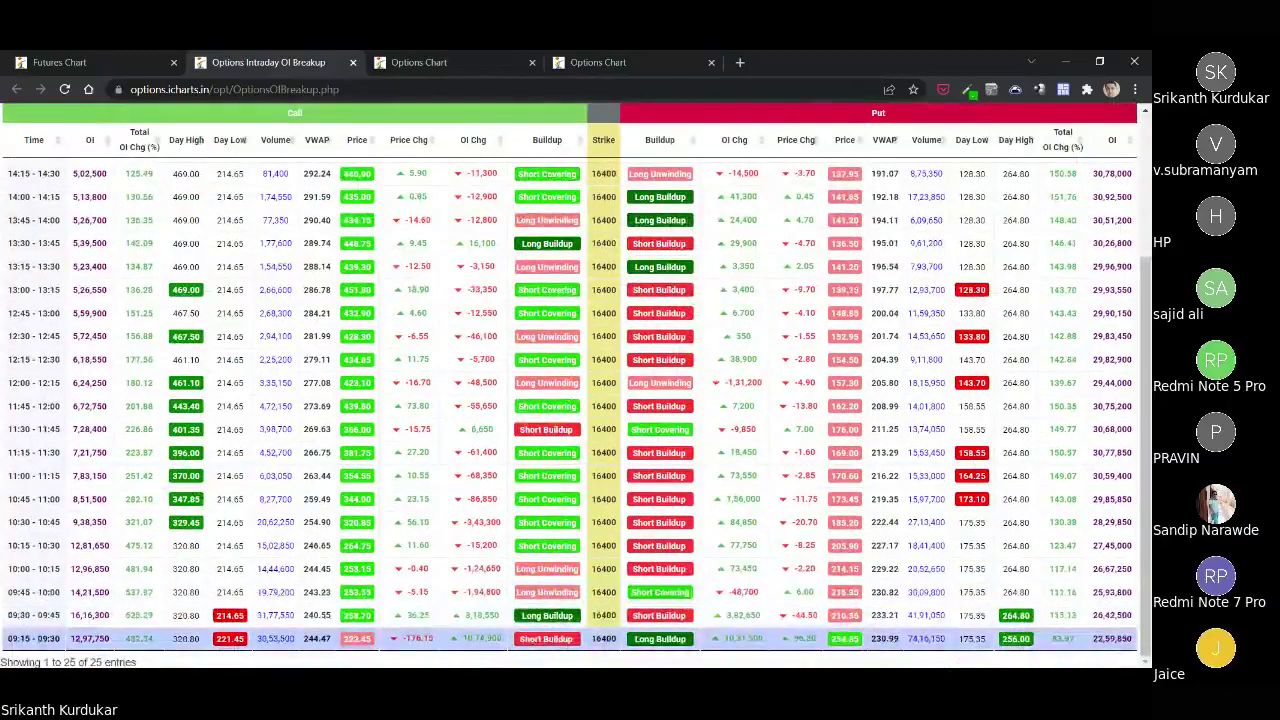
pyautogui.scroll(1, 611, 588)
pyautogui.scroll(2, 612, 590)
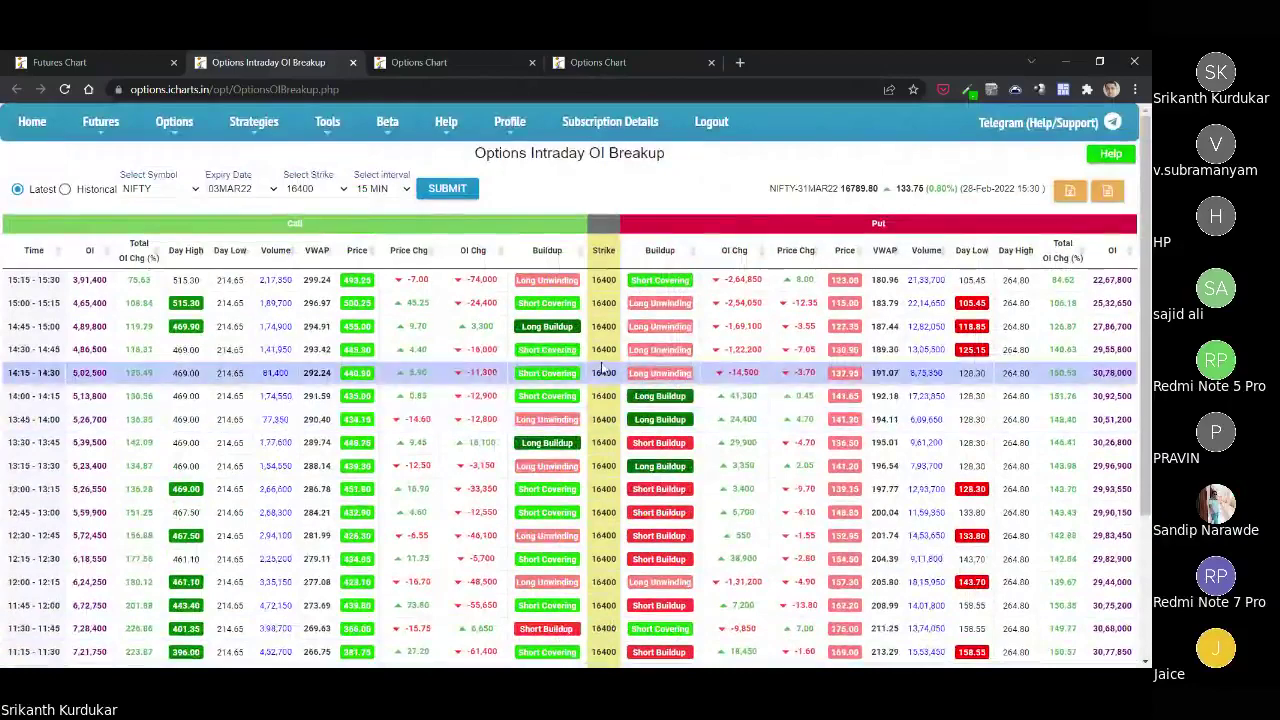
pyautogui.scroll(-2, 625, 398)
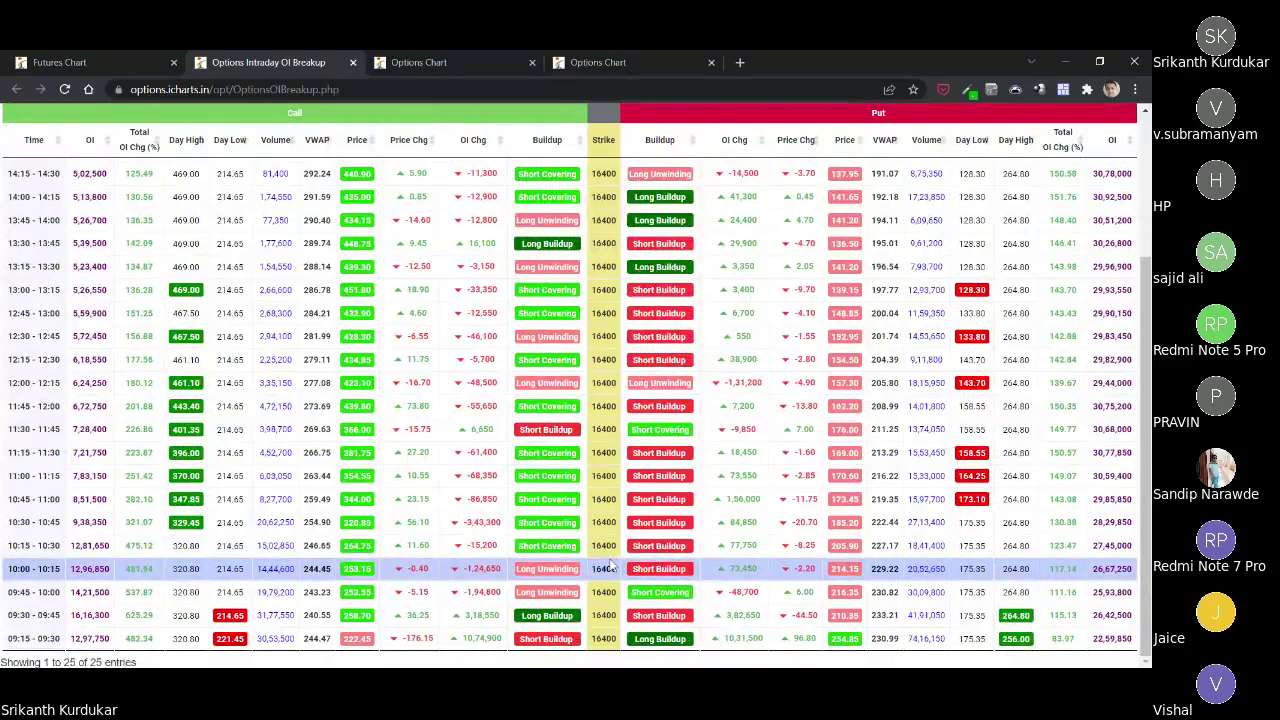
pyautogui.scroll(3, 612, 566)
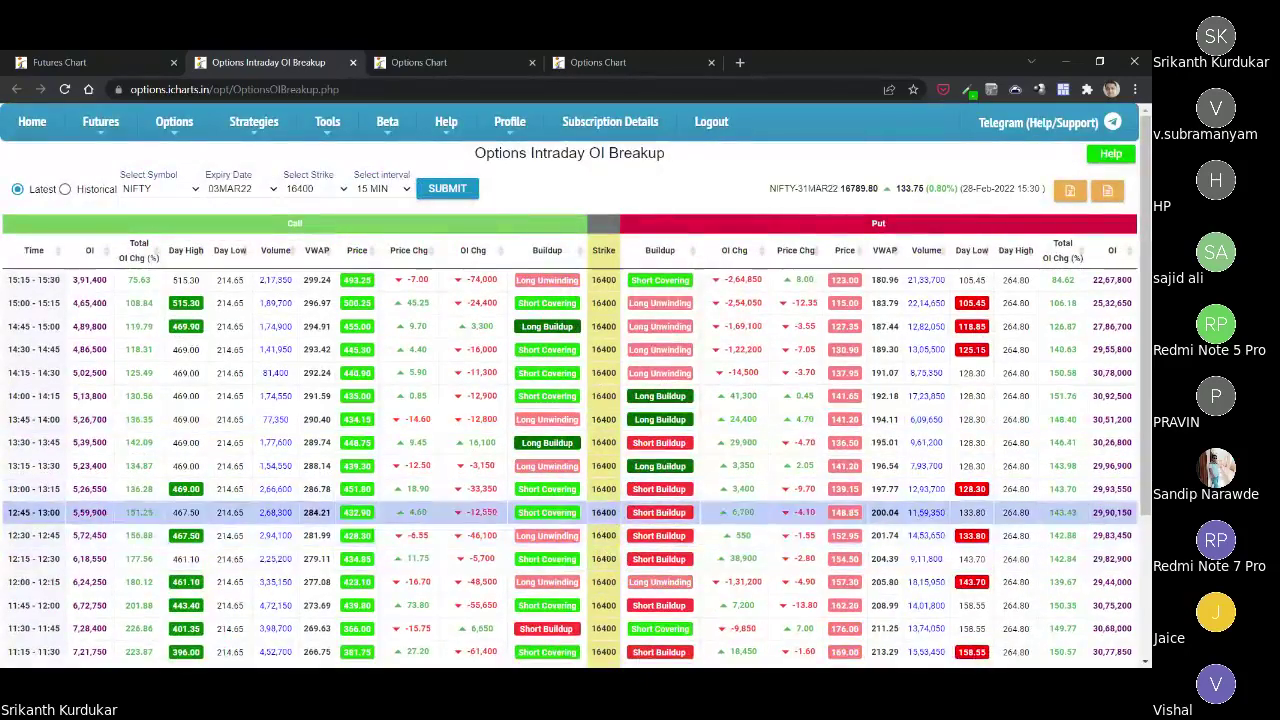
pyautogui.scroll(-3, 612, 512)
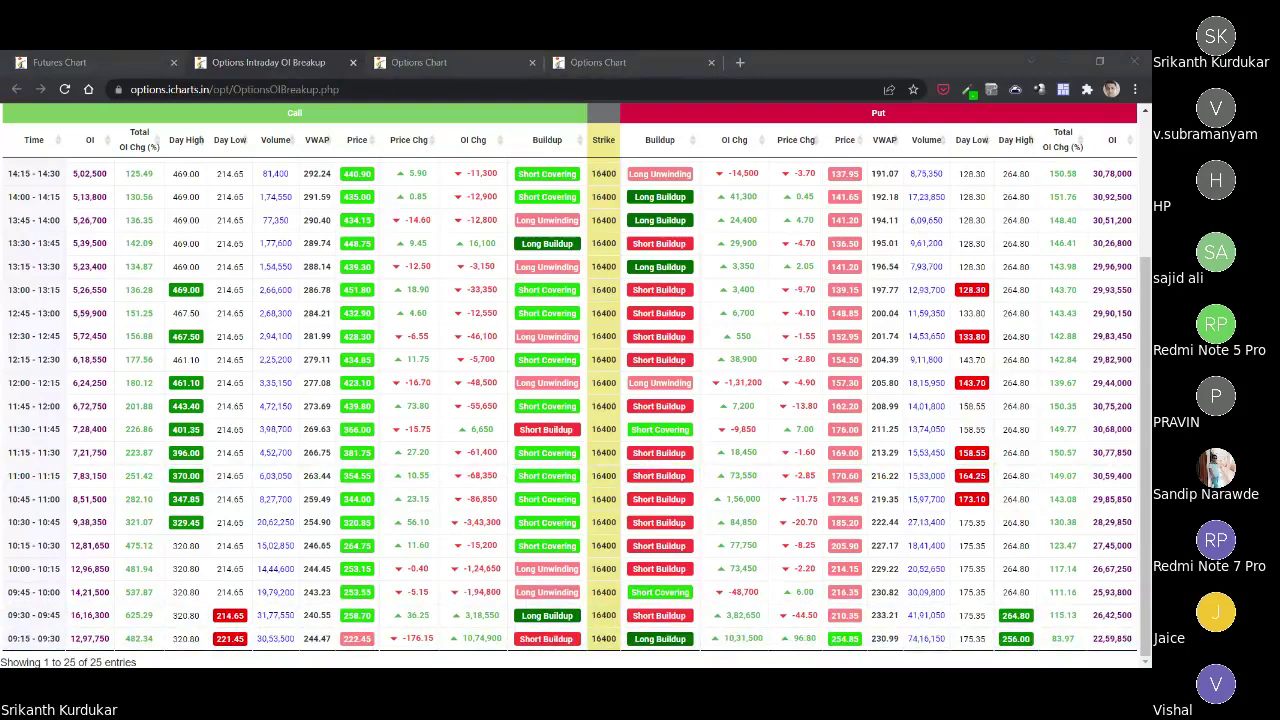
pyautogui.scroll(3, 595, 458)
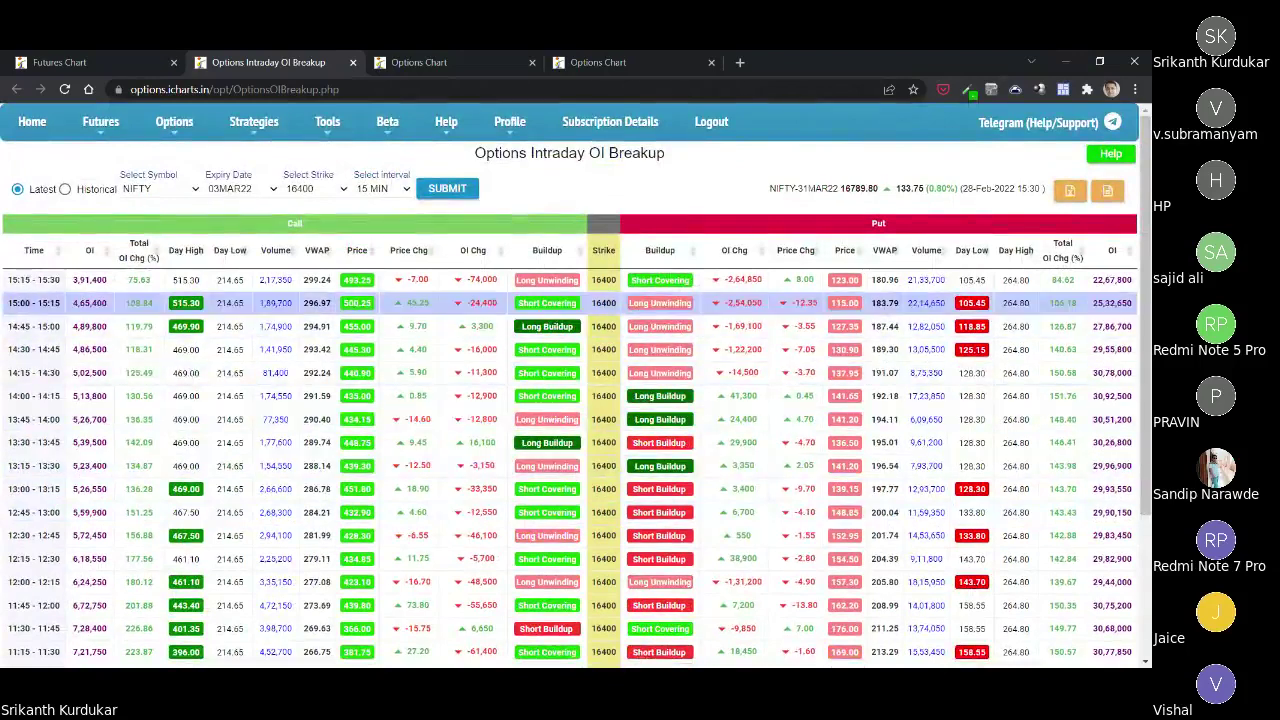
# Close the Options Intraday OI Breakup page and both Options Chart pages, keeping only the Futures Chart.
pyautogui.moveTo(381, 132)
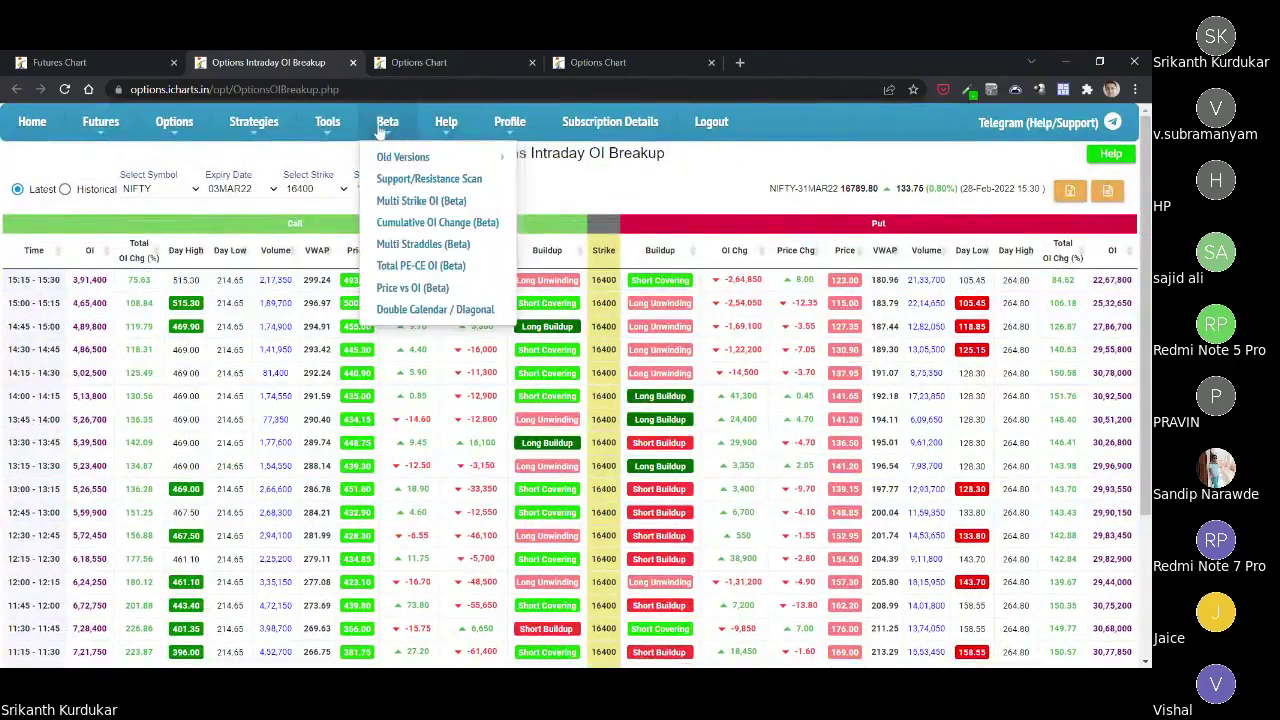
pyautogui.click(354, 63)
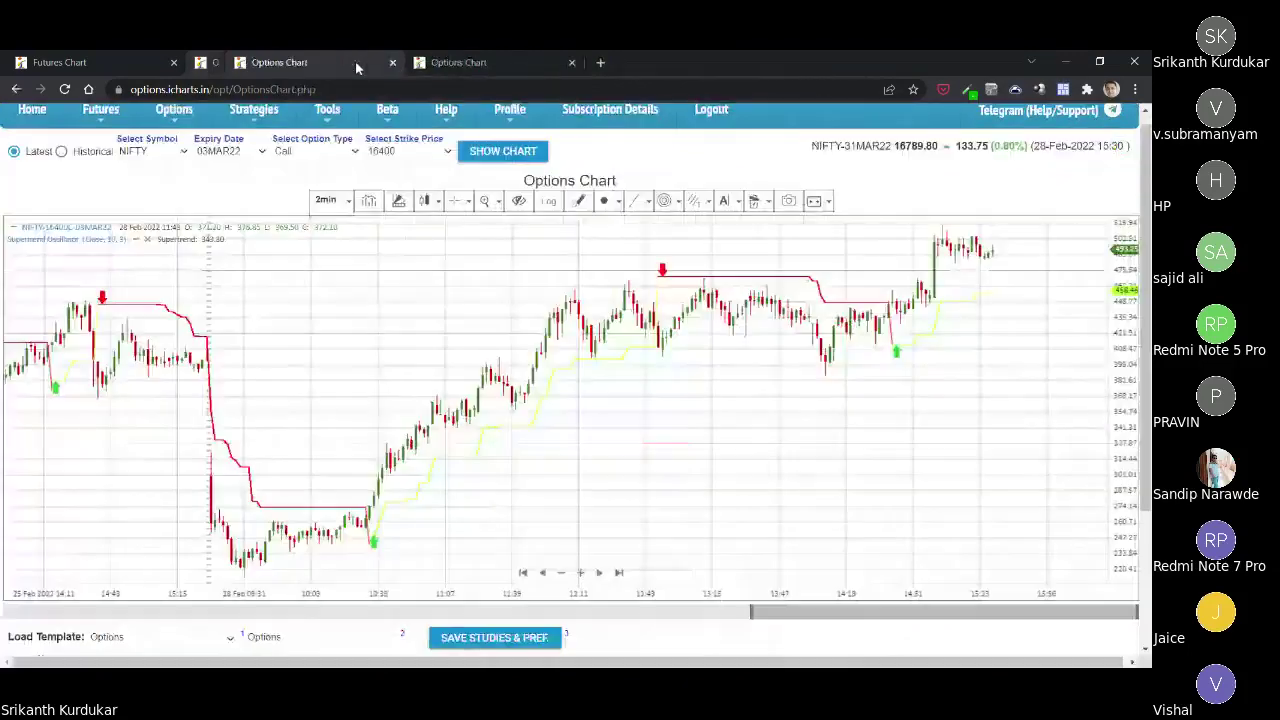
pyautogui.click(354, 63)
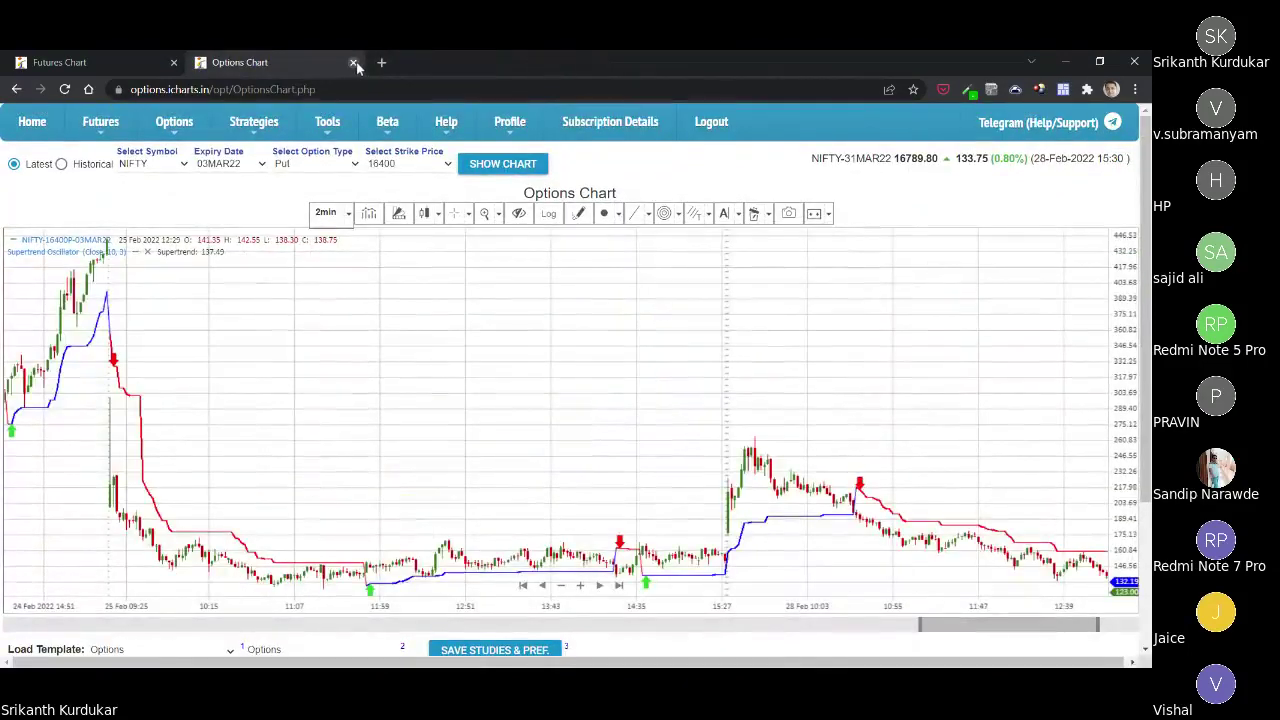
pyautogui.click(354, 63)
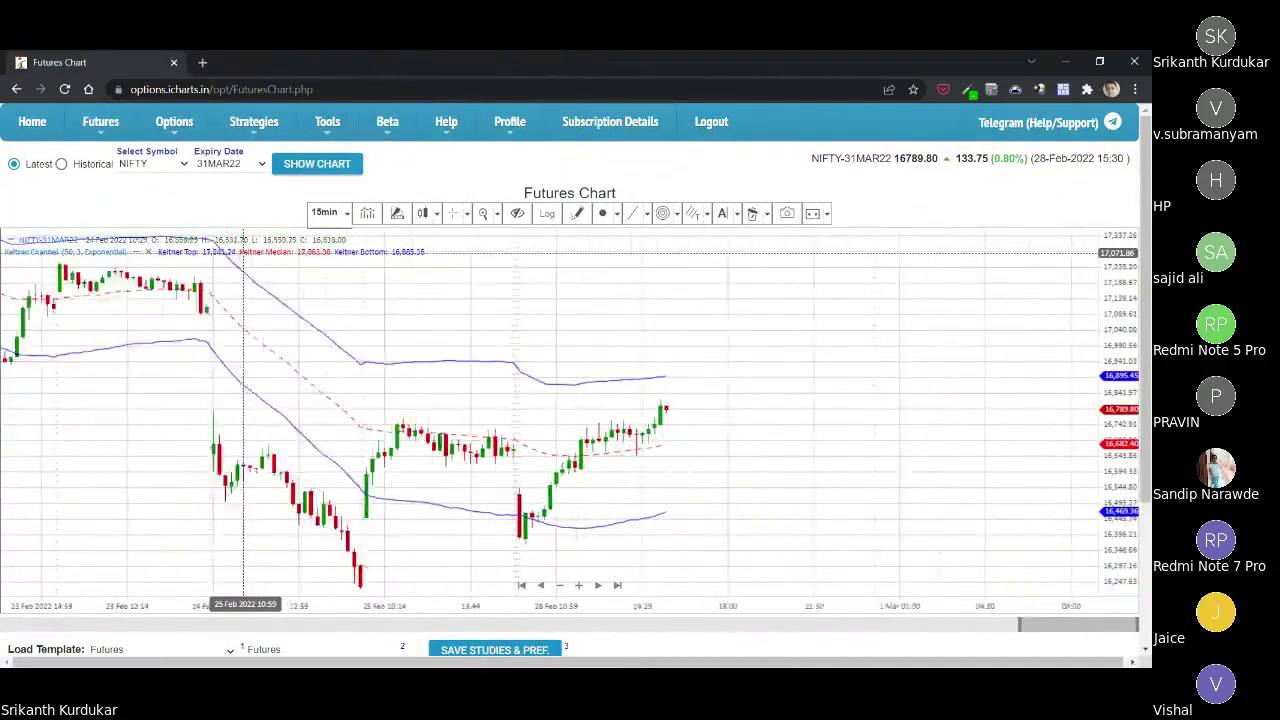
# Open the Total PE-CE OI analysis for NIFTY options and collapse its data table to bring up the chart.
pyautogui.moveTo(101, 130)
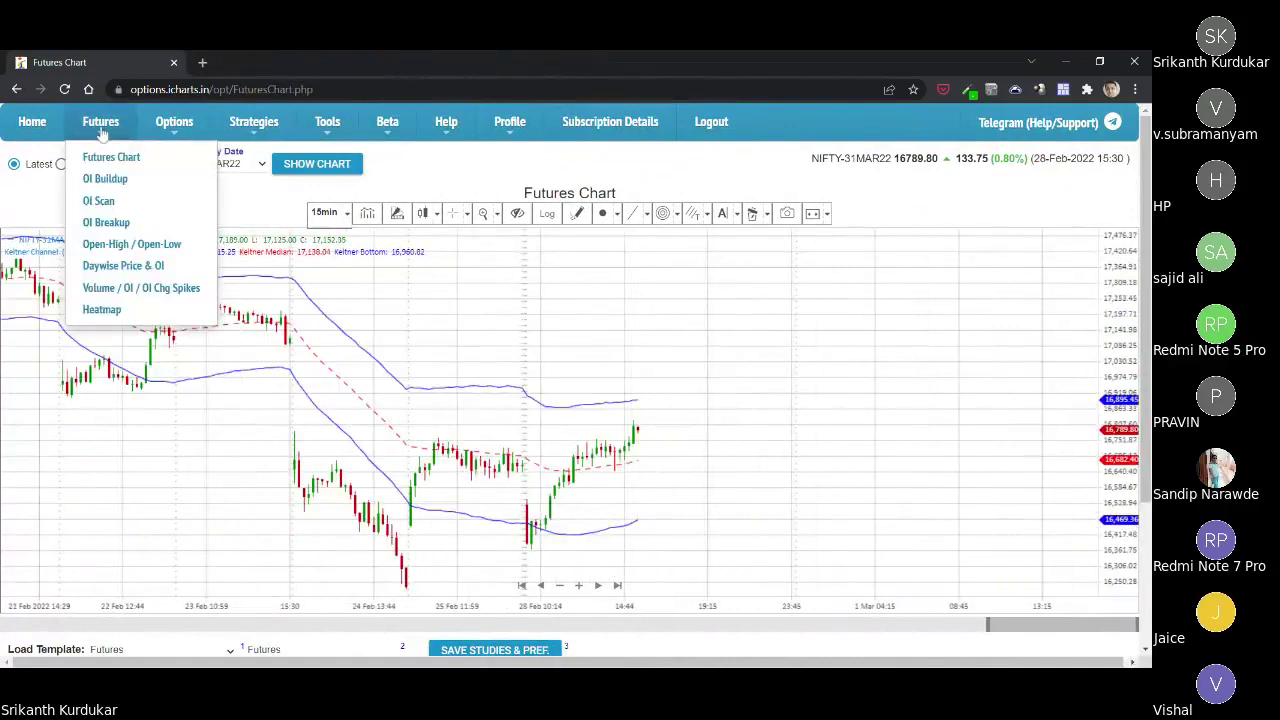
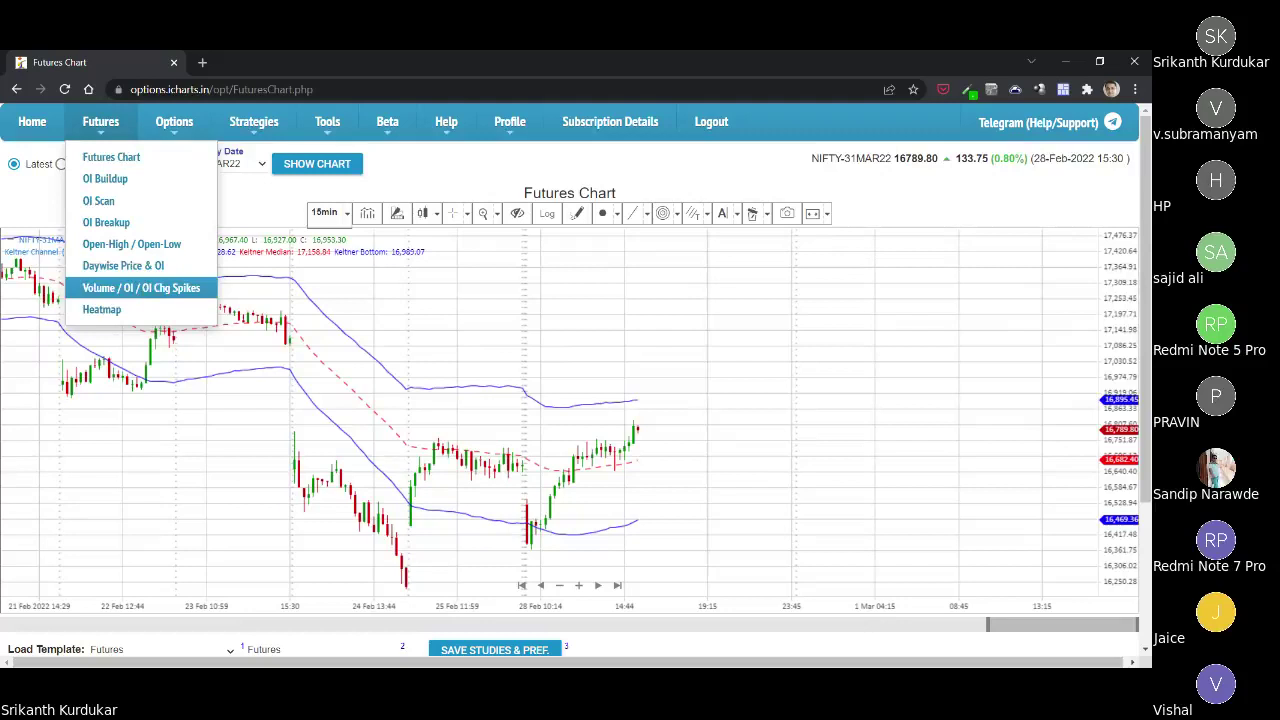
pyautogui.moveTo(174, 121)
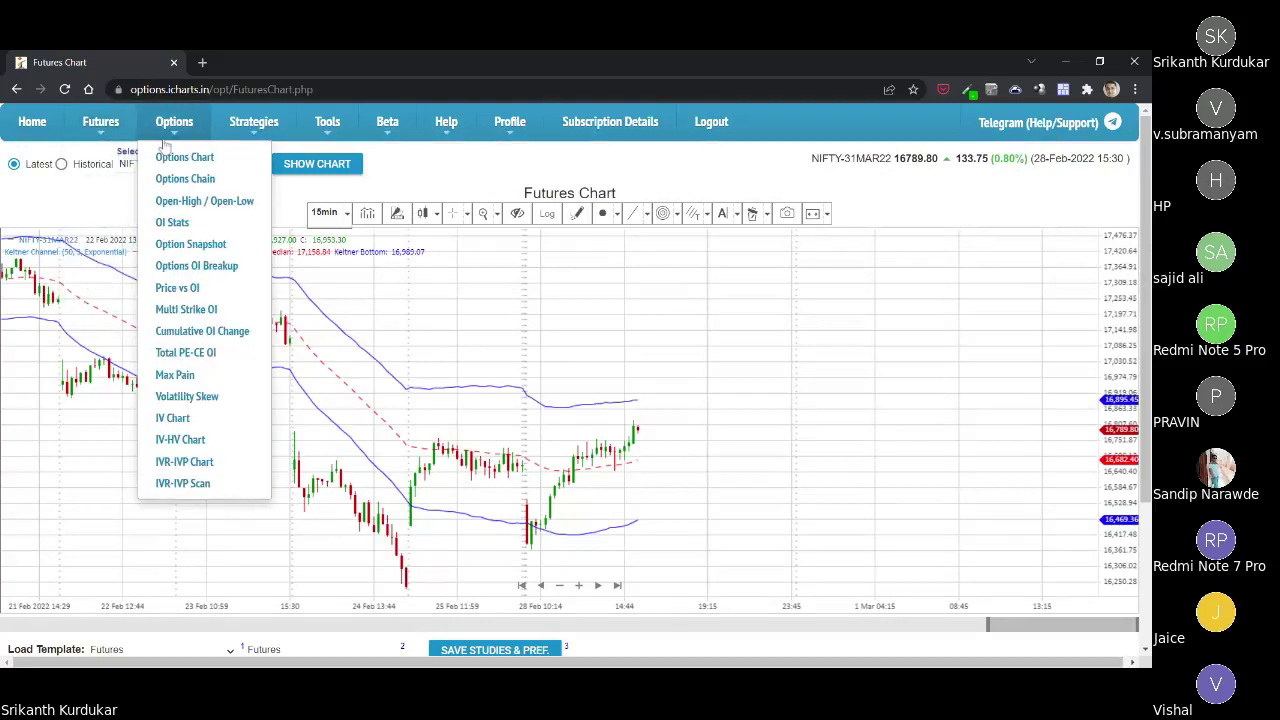
pyautogui.click(220, 354)
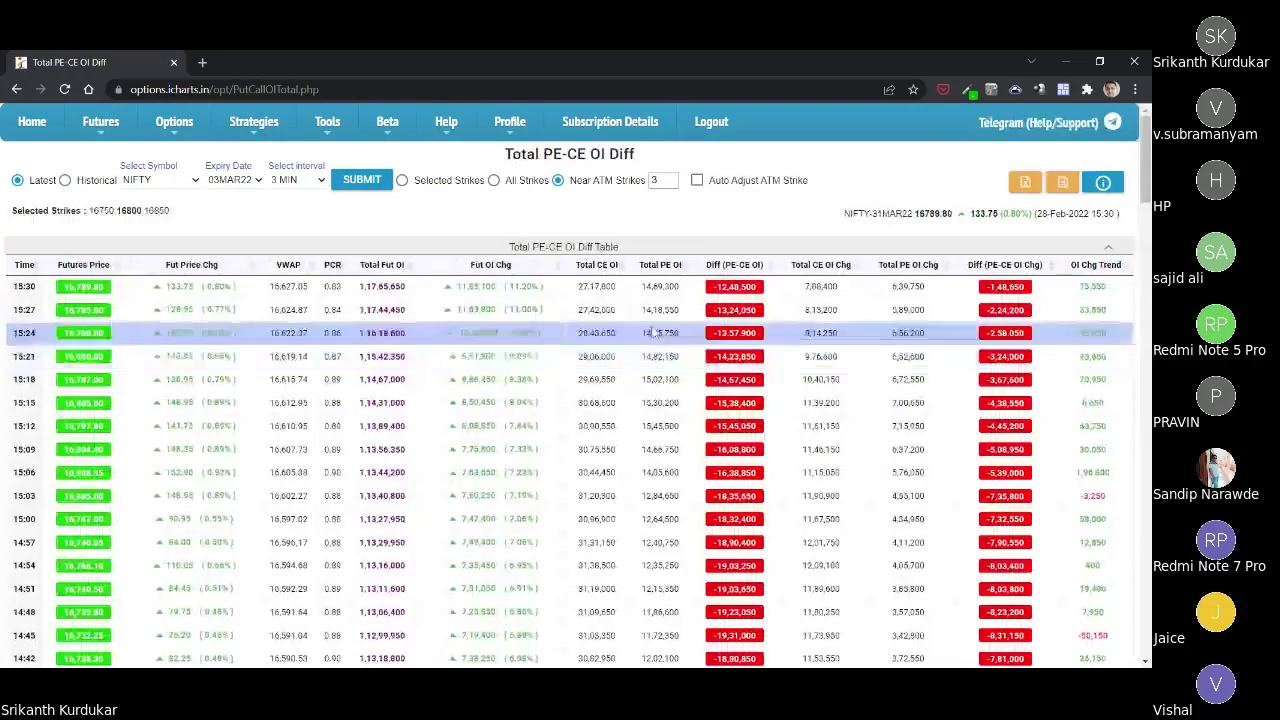
pyautogui.click(1108, 248)
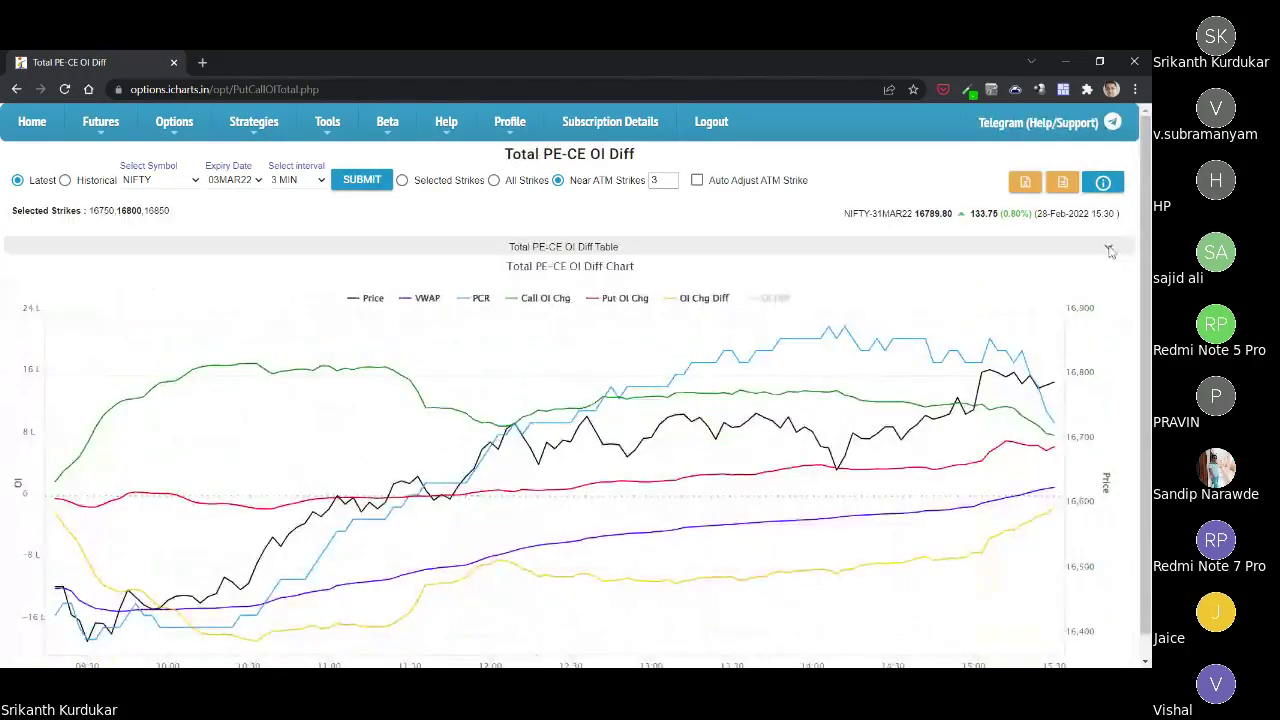
# Expand the Total PE-CE OI Diff table to check its interval rows, and collapse it back to the chart.
pyautogui.click(1109, 249)
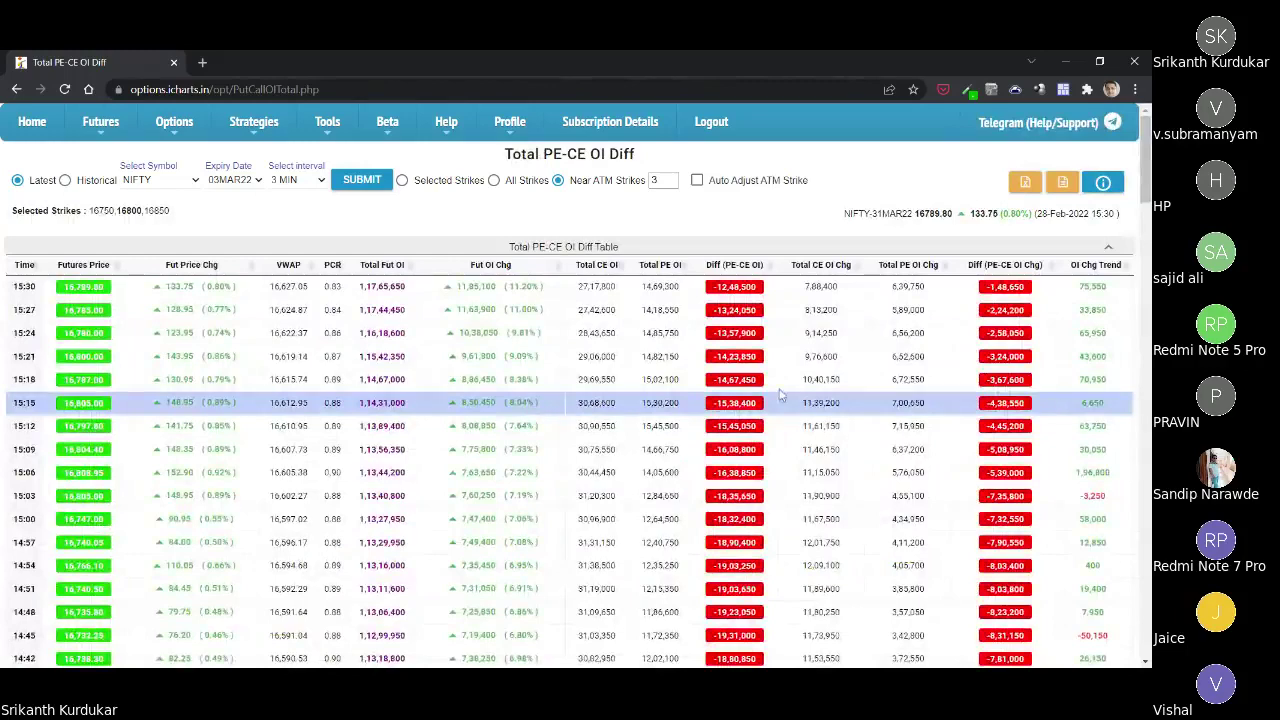
pyautogui.click(1108, 248)
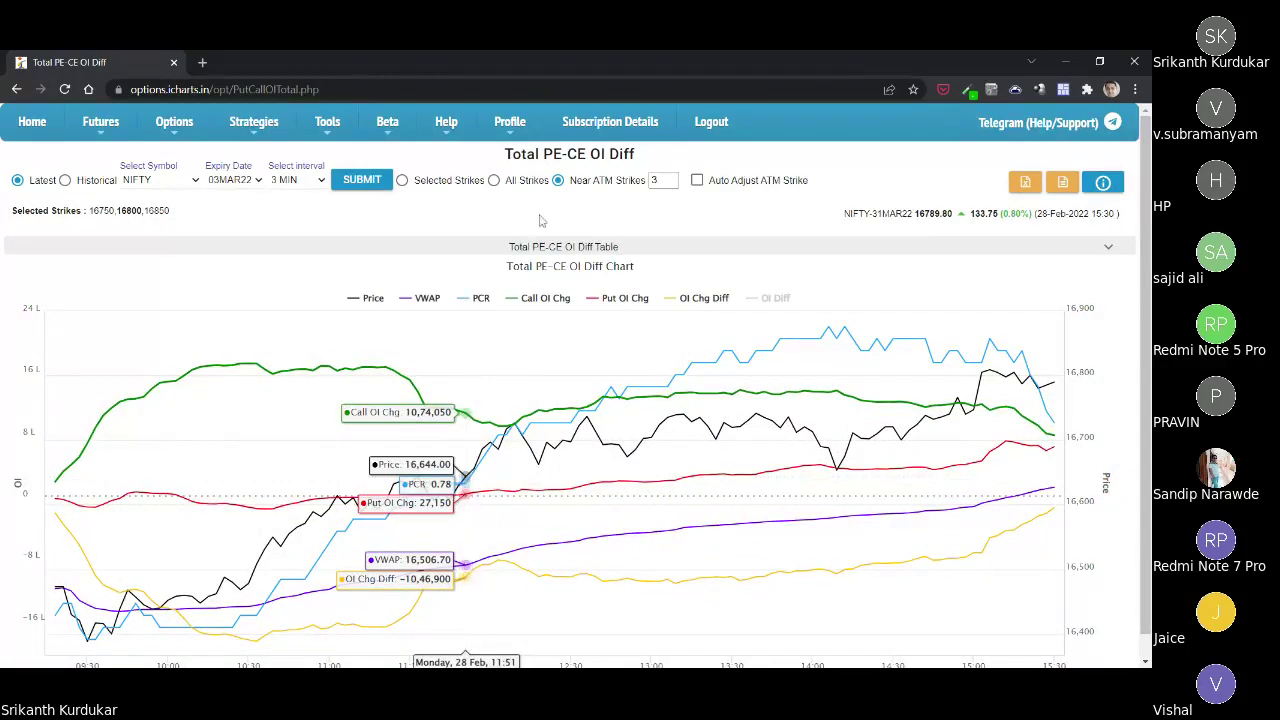
# Open the NIFTY Options Chain for the 03MAR22 expiry and review its strikes down to the OI totals.
pyautogui.moveTo(112, 132)
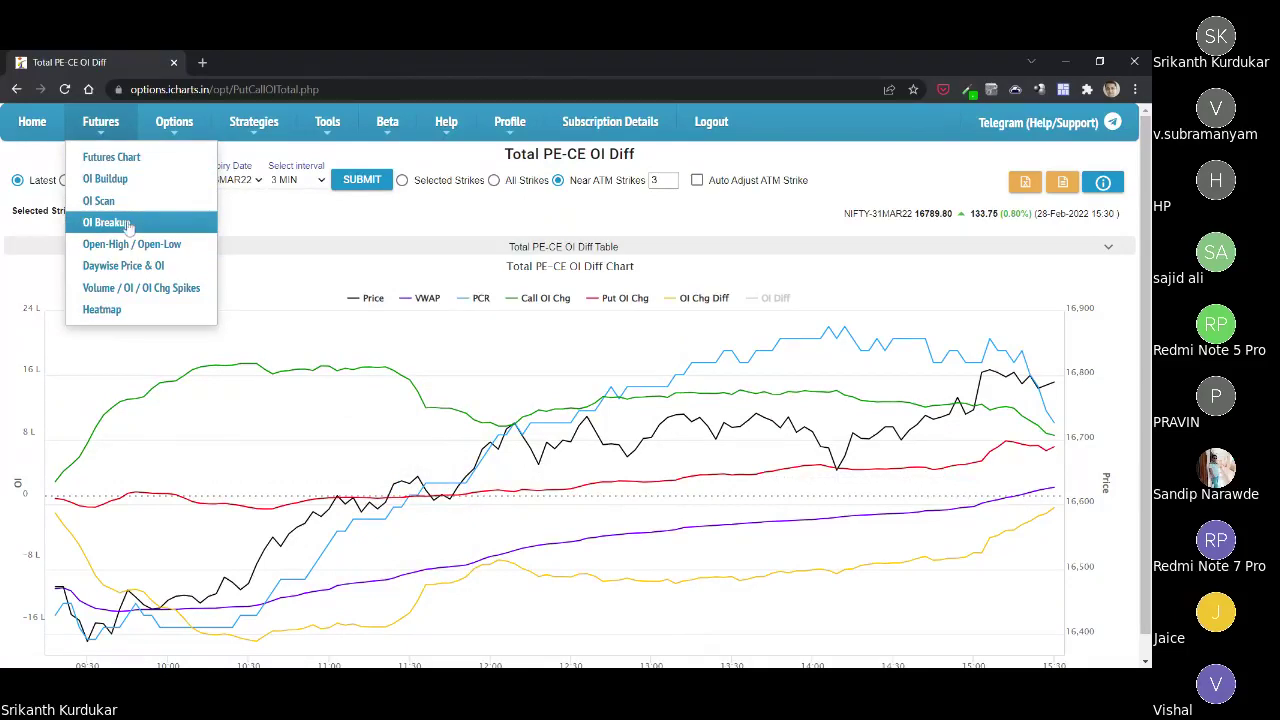
pyautogui.moveTo(168, 135)
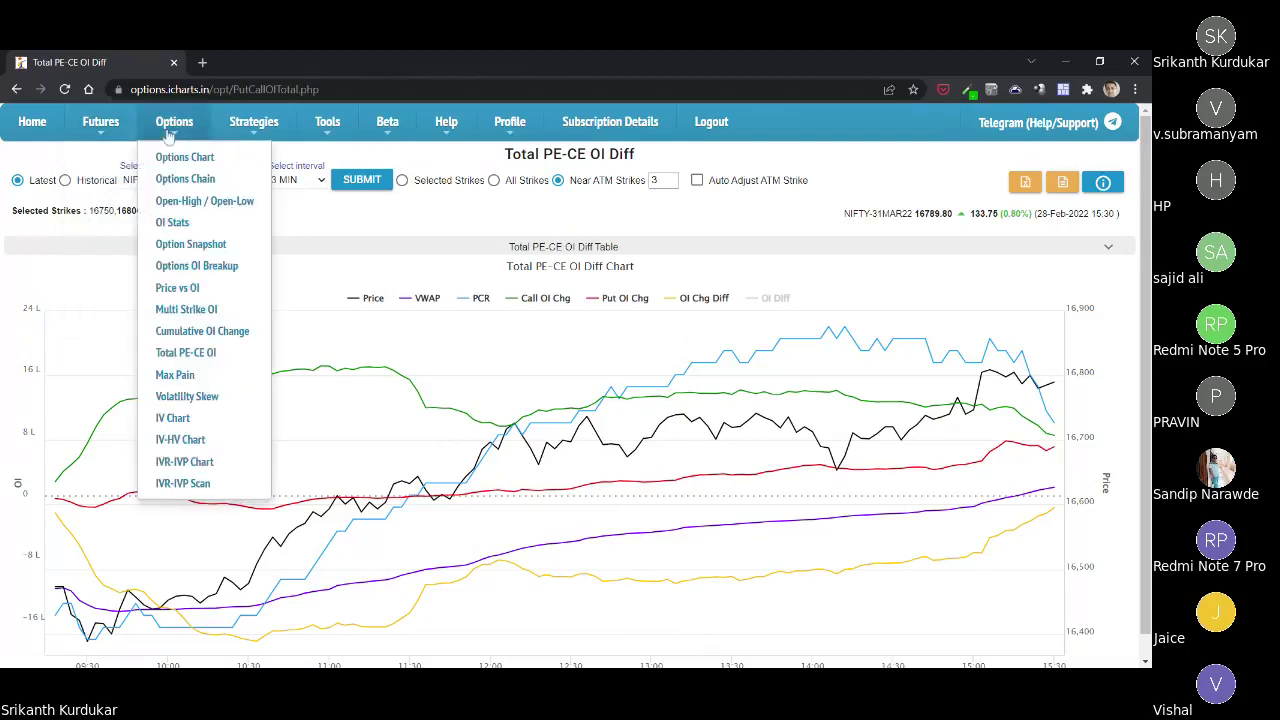
pyautogui.click(196, 184)
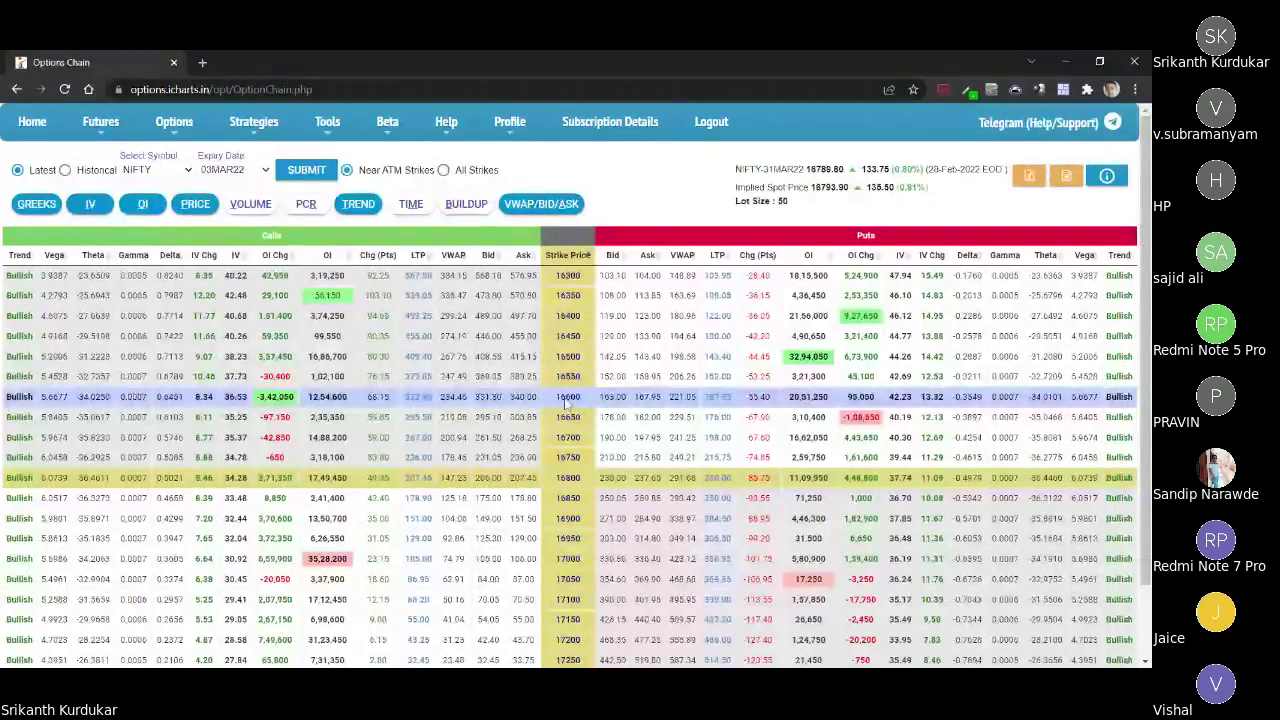
pyautogui.scroll(-2, 567, 400)
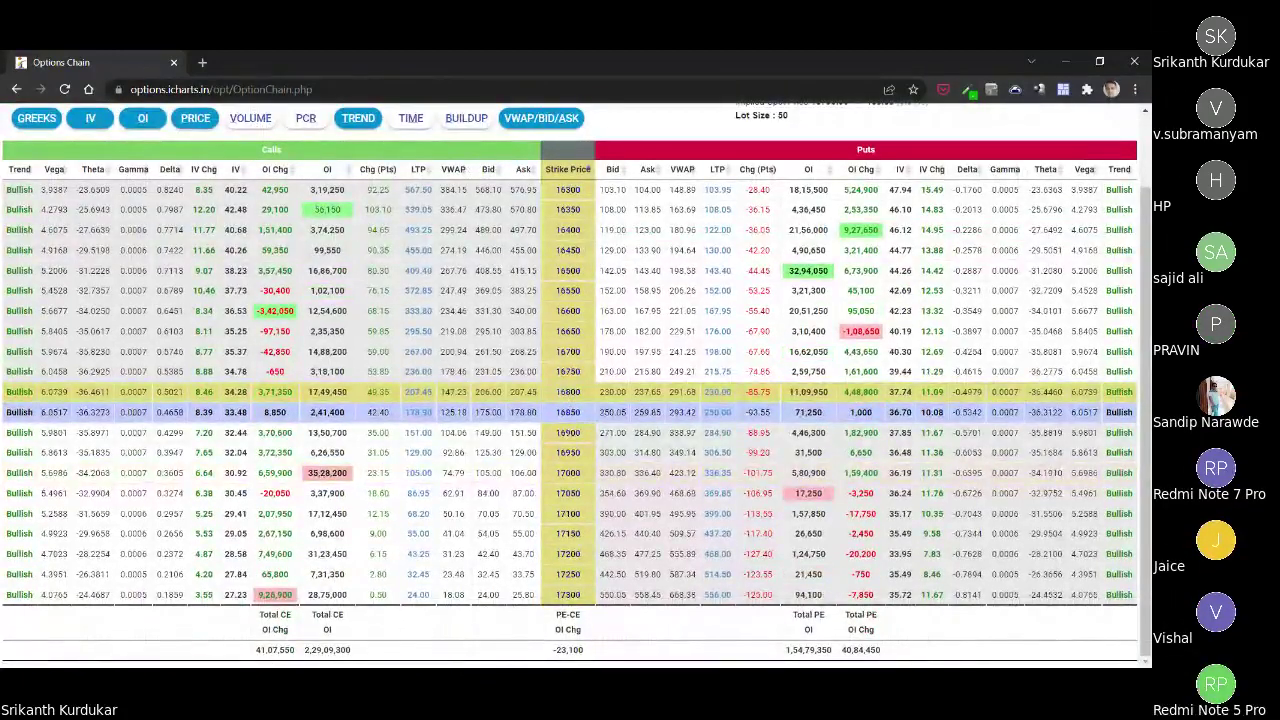
pyautogui.scroll(1, 360, 265)
pyautogui.scroll(2, 360, 265)
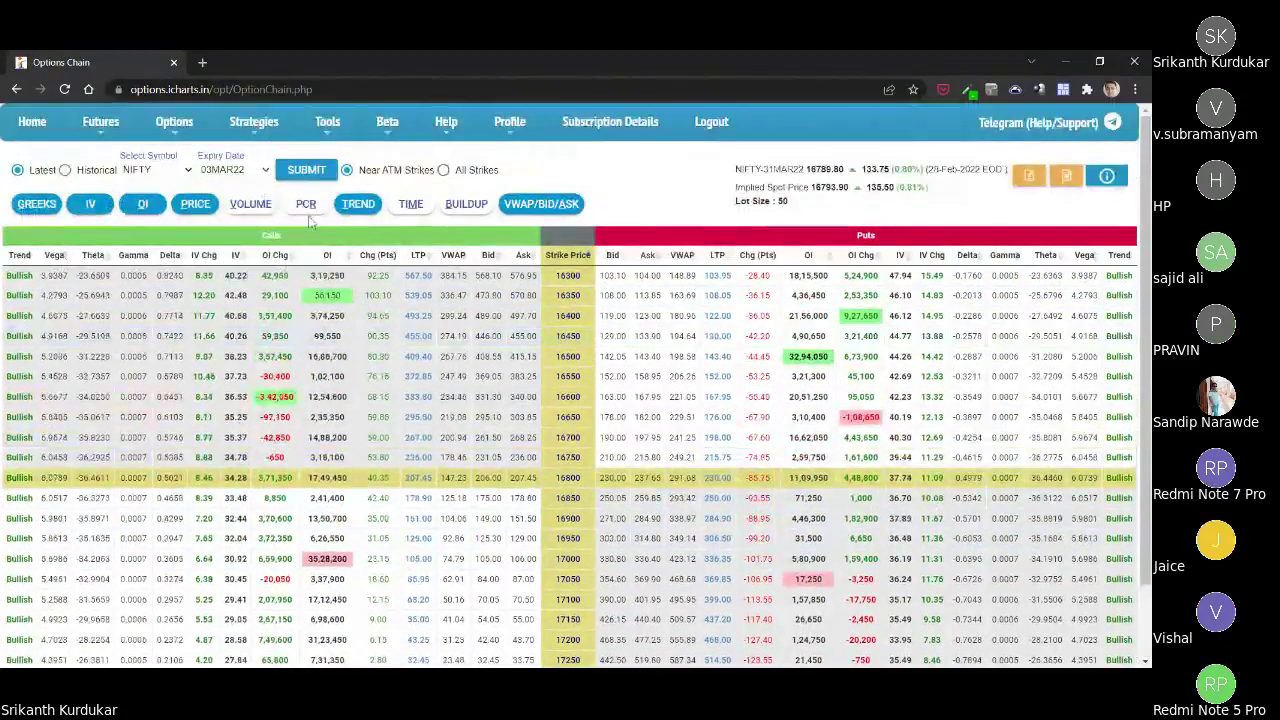
# Add the PCR columns to the option chain and check the put-call ratios around the 16800 strike.
pyautogui.click(306, 204)
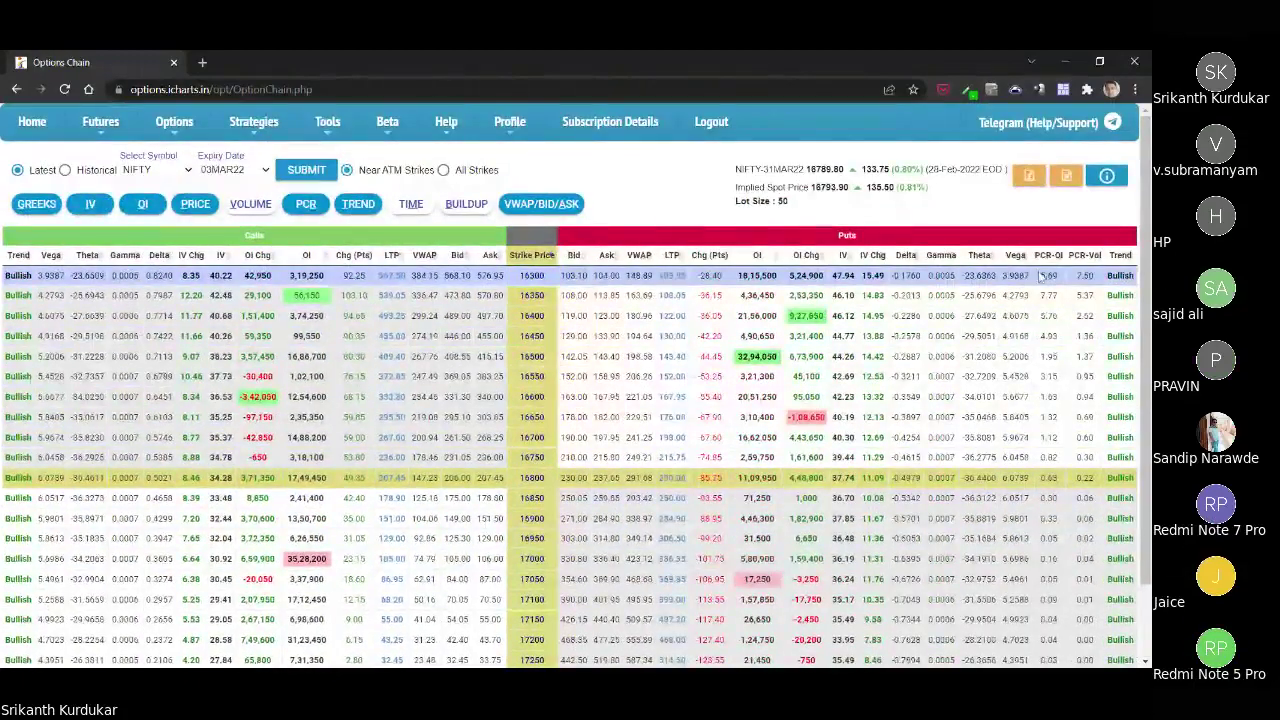
pyautogui.scroll(-1, 560, 420)
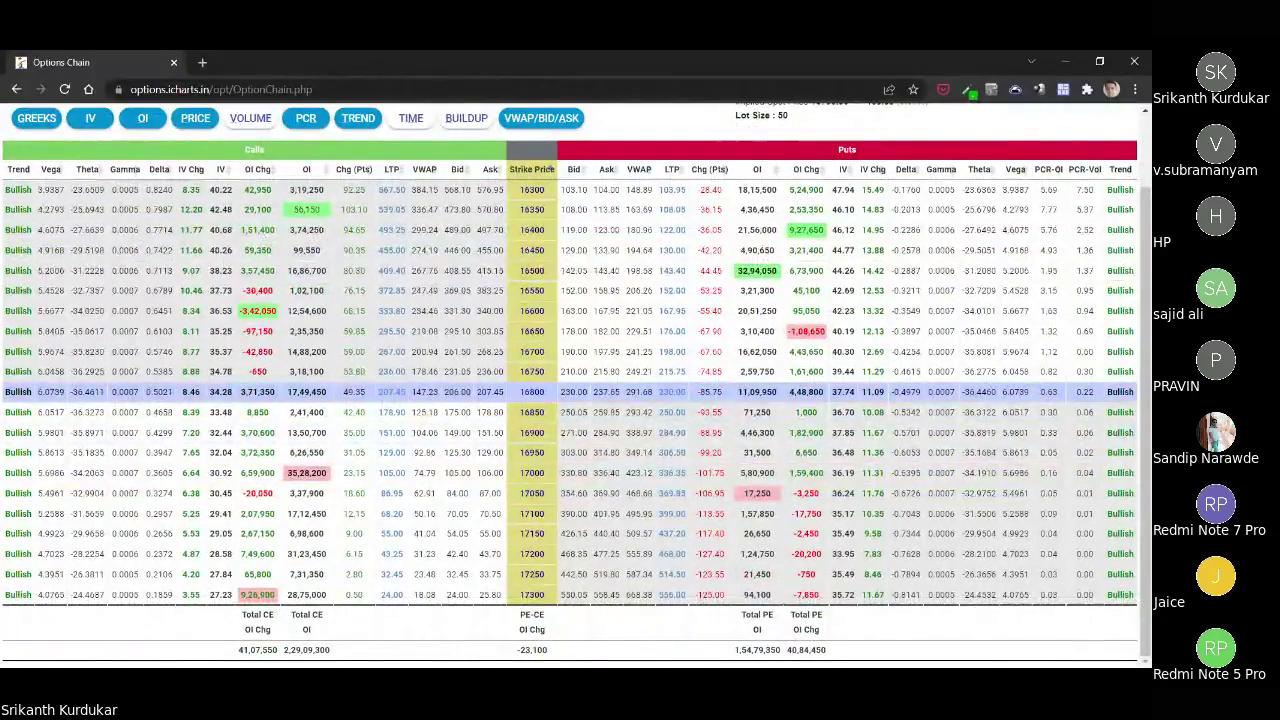
pyautogui.click(1045, 392)
pyautogui.scroll(1, 757, 432)
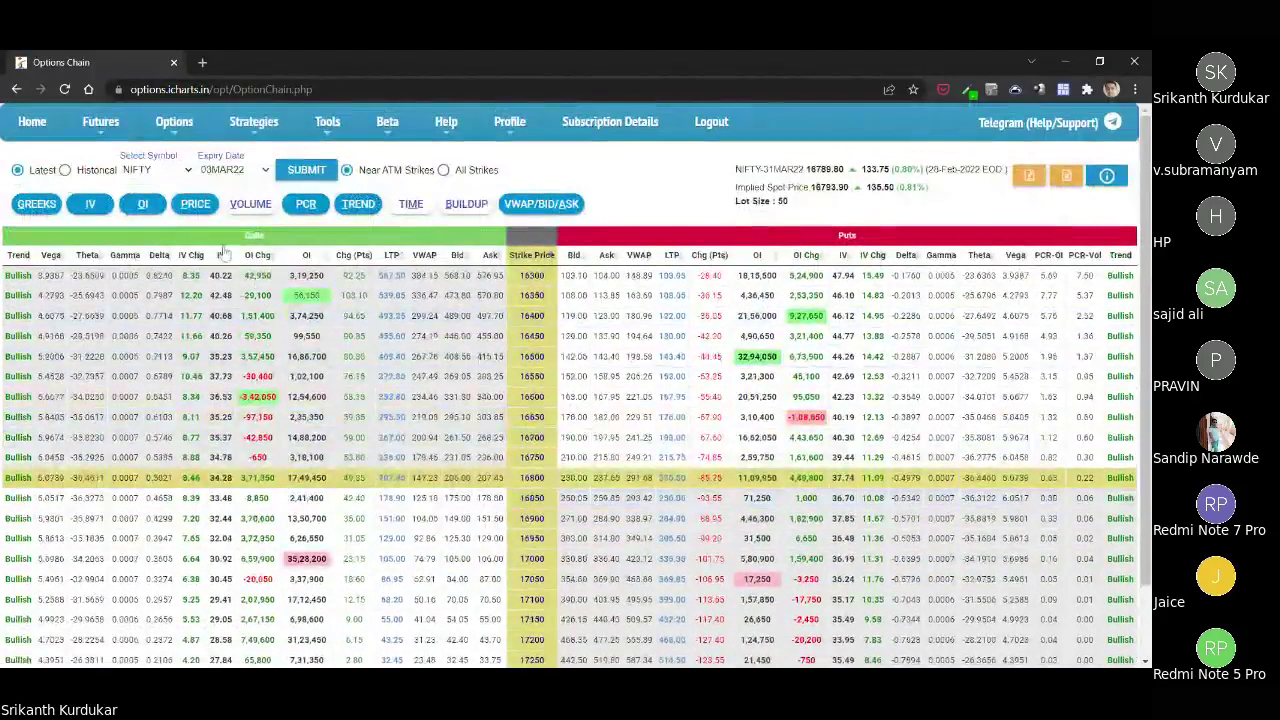
# Open the Cumulative OI Change page in a separate browser tab.
pyautogui.moveTo(188, 122)
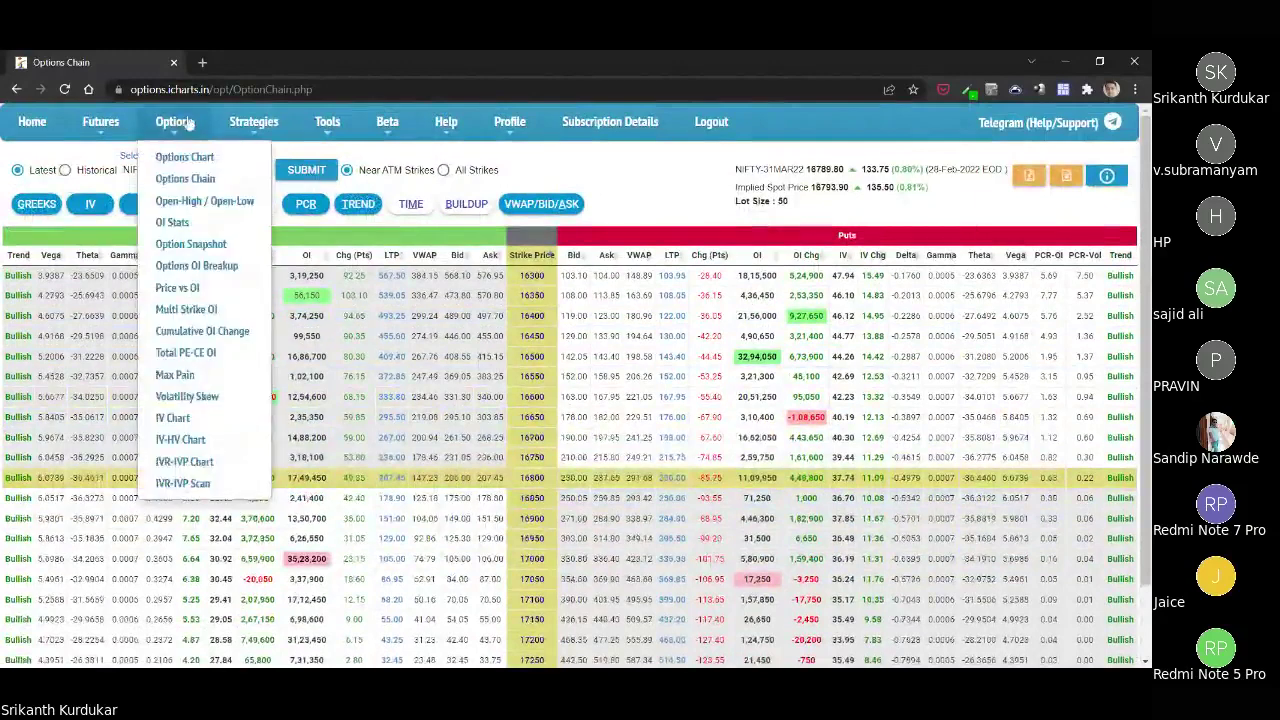
pyautogui.middleClick(200, 331)
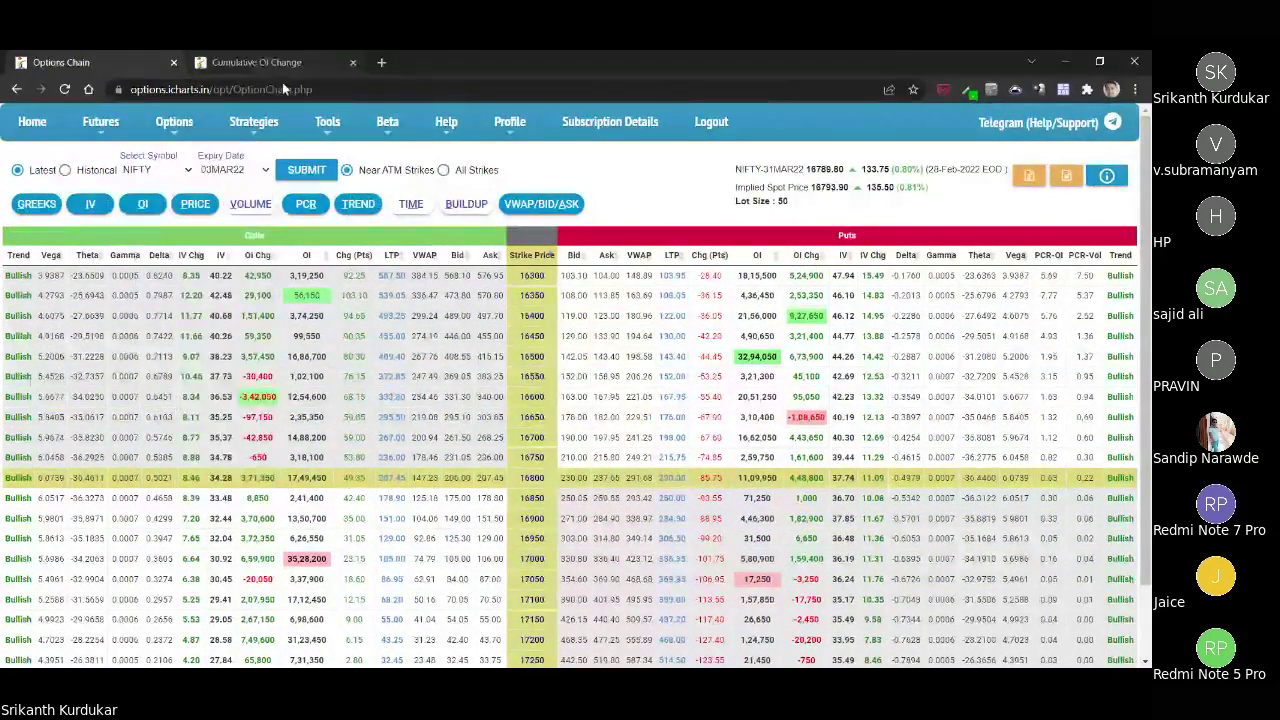
# Open the Price vs OI charts for the NIFTY 16800 strikes and show the PCR line on the Call chart.
pyautogui.moveTo(174, 124)
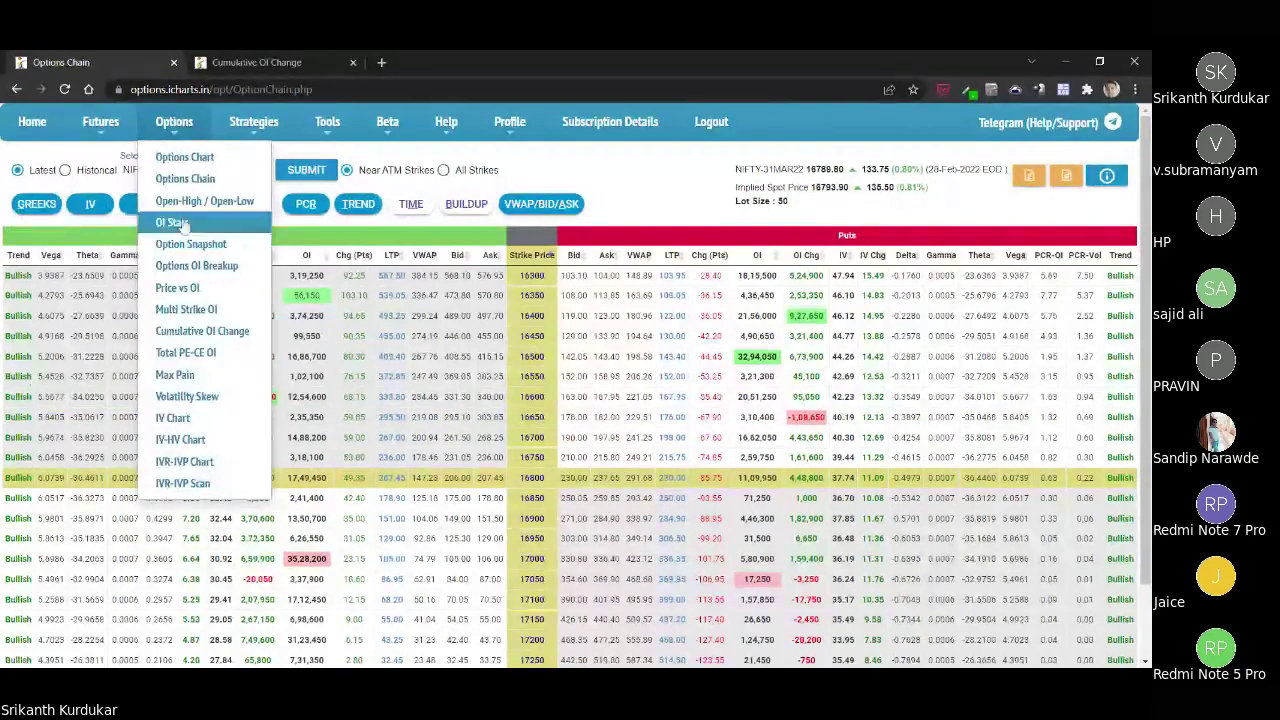
pyautogui.click(197, 288)
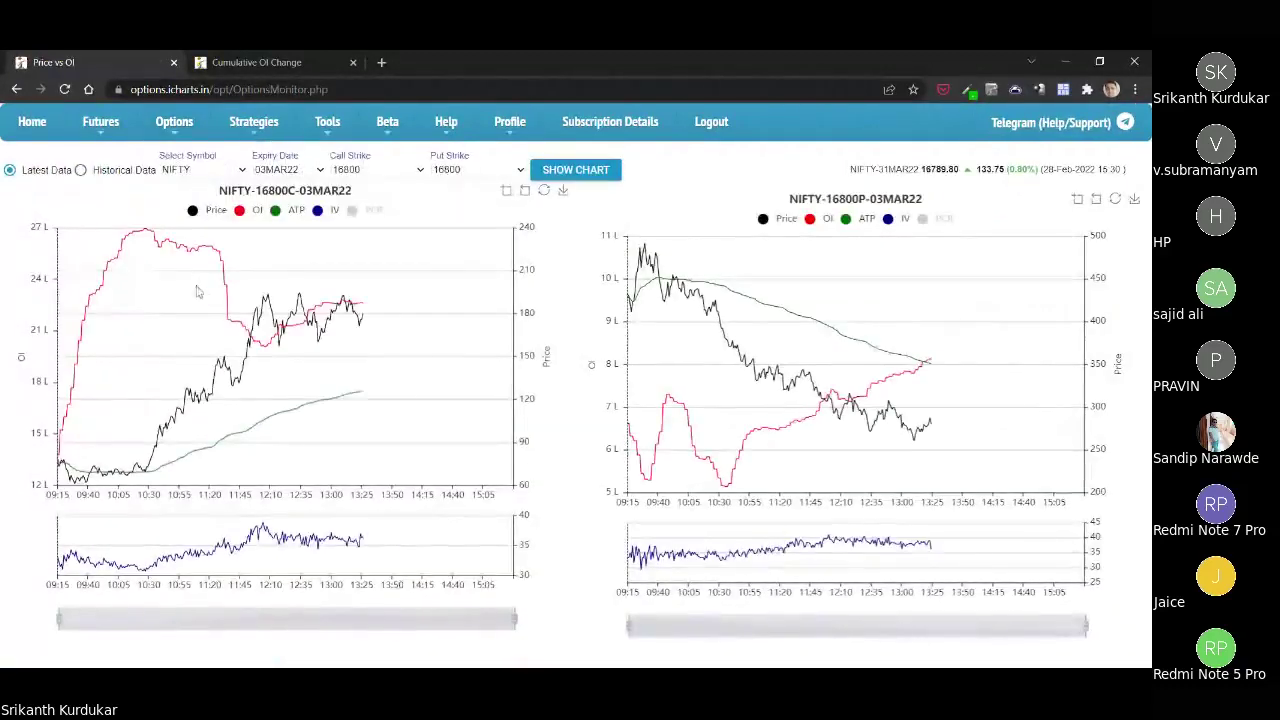
pyautogui.click(364, 210)
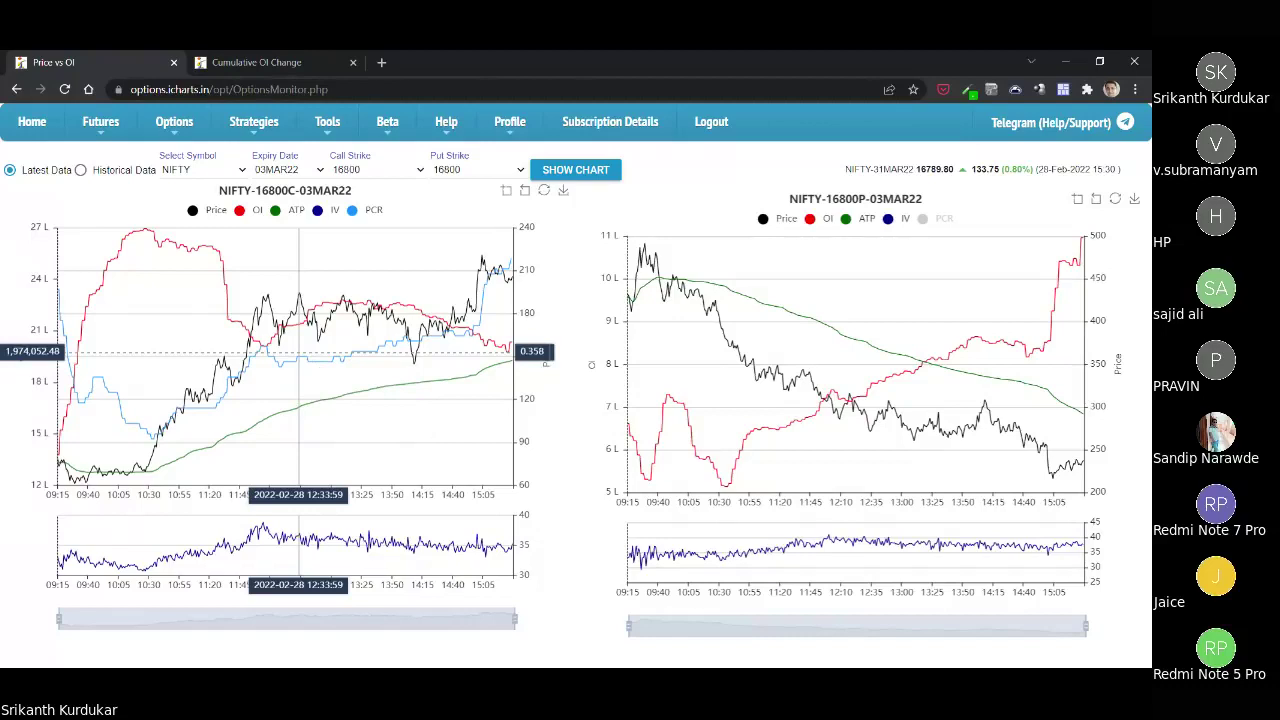
# Open Straddle Watch in a separate browser tab and view the NIFTY 16800 straddle's price, VWAP, OI and IV.
pyautogui.moveTo(263, 124)
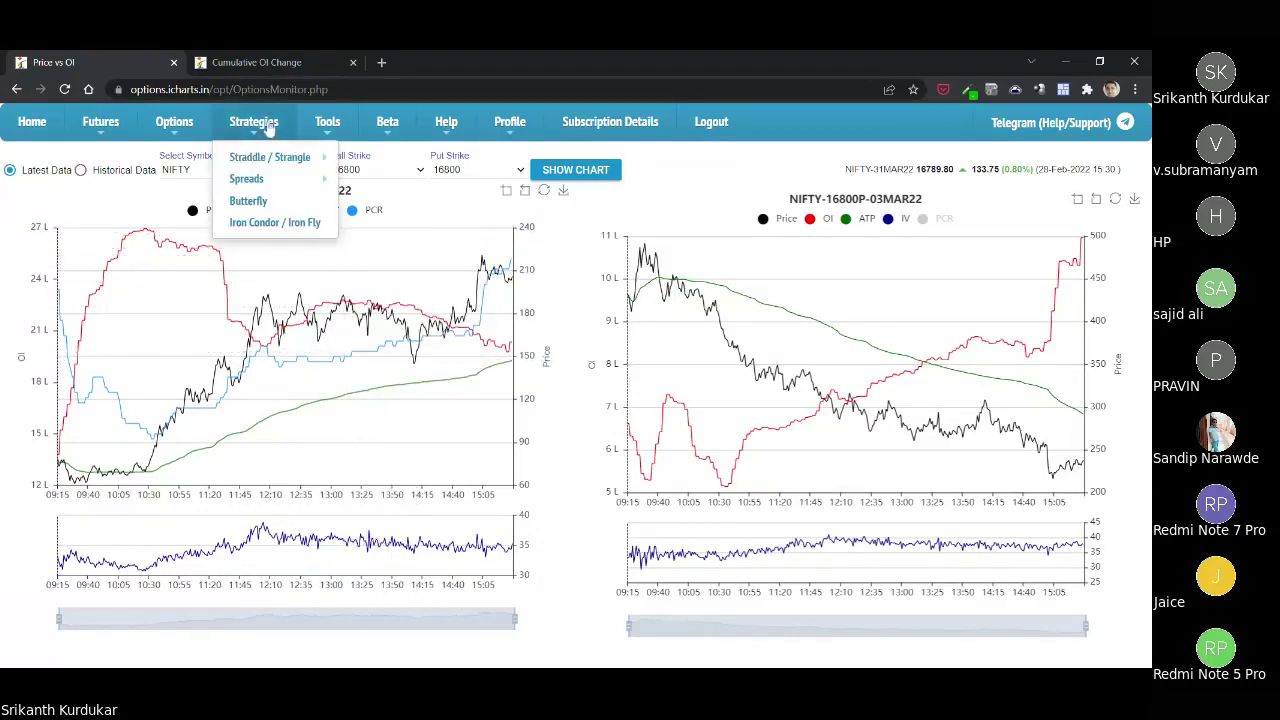
pyautogui.moveTo(265, 180)
pyautogui.moveTo(280, 160)
pyautogui.middleClick(390, 200)
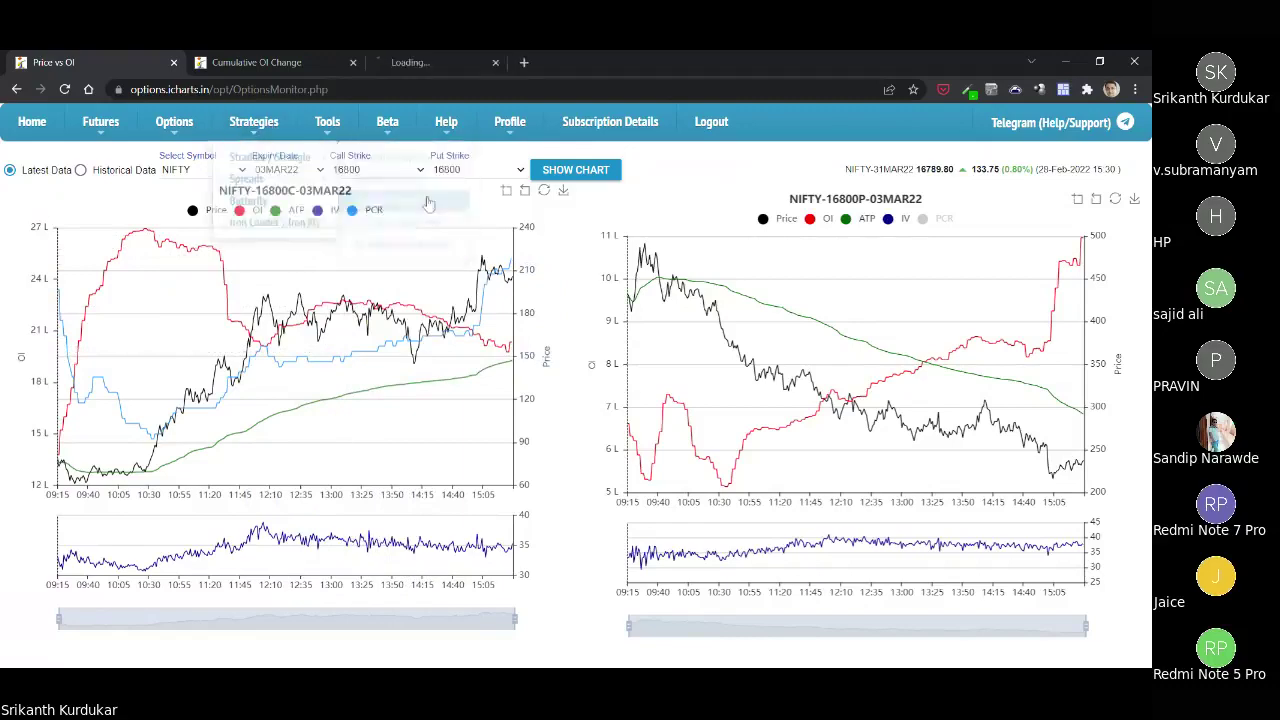
pyautogui.click(427, 57)
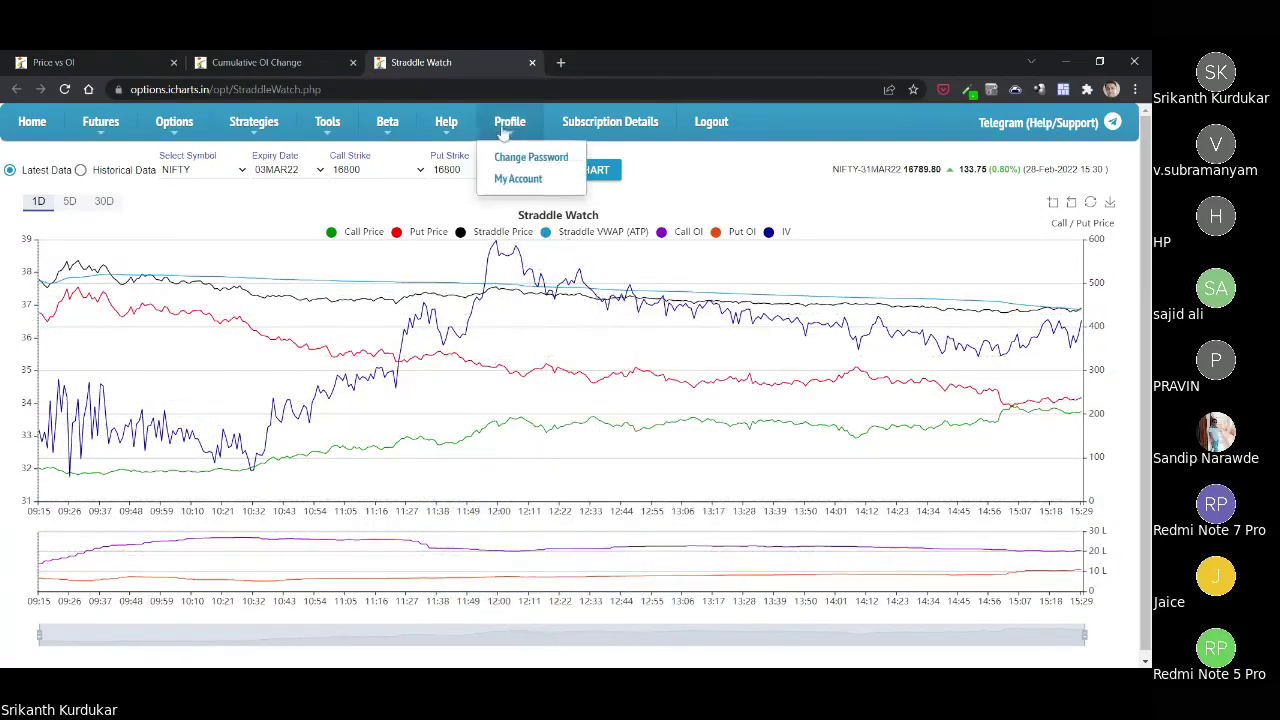
# Close the Straddle Watch and Cumulative OI Change pages, keeping only Price vs OI.
pyautogui.click(532, 63)
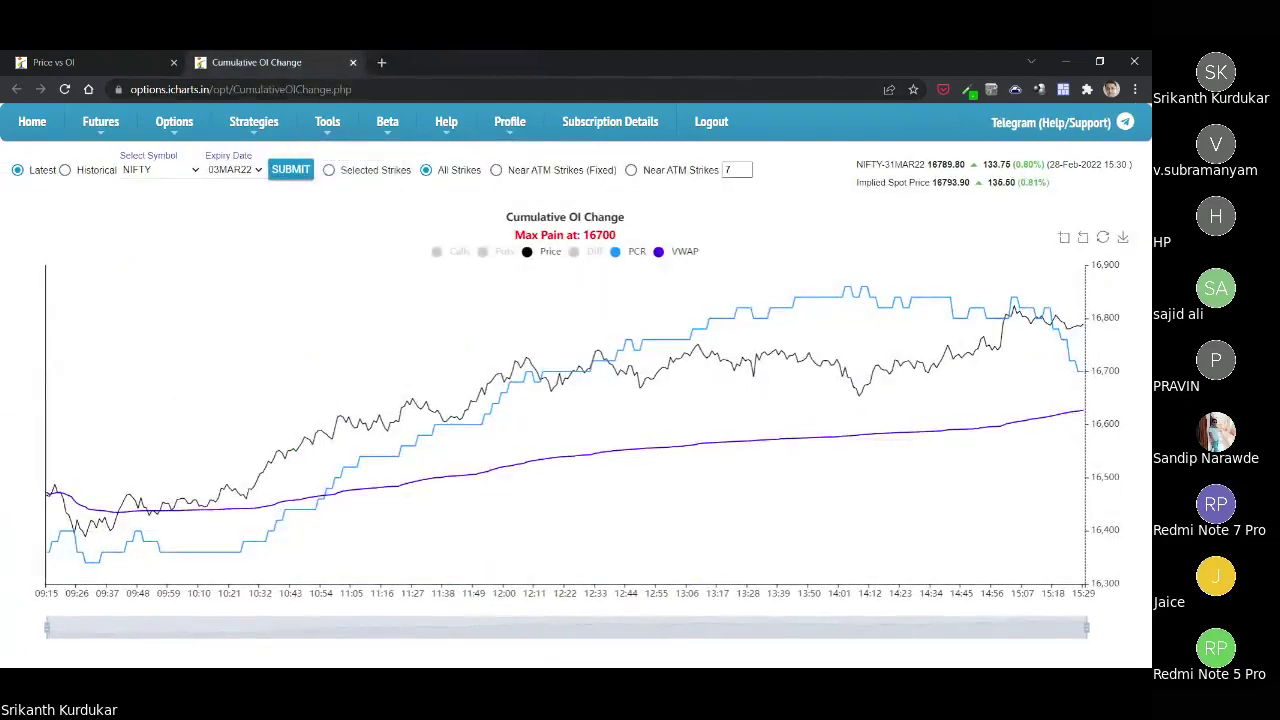
pyautogui.click(352, 62)
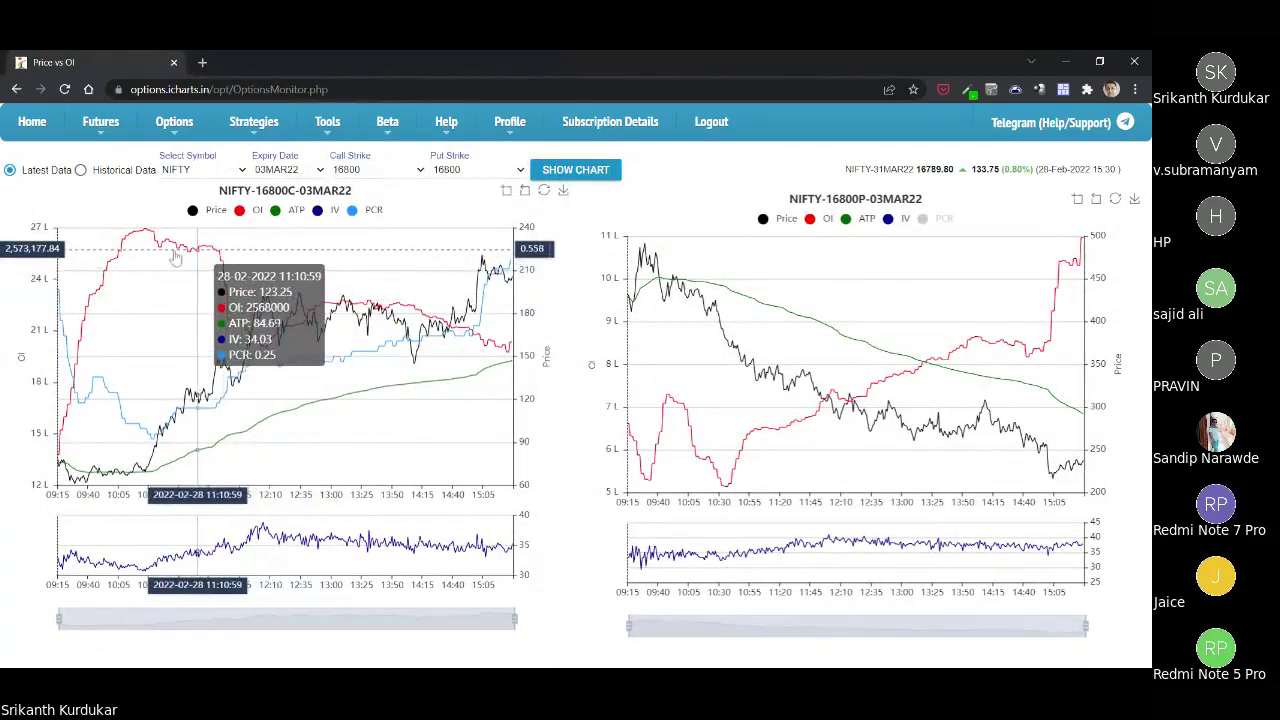
# Reopen the NIFTY 16800 Straddle Watch chart from the straddle strategies for a brief look, and close it.
pyautogui.moveTo(108, 145)
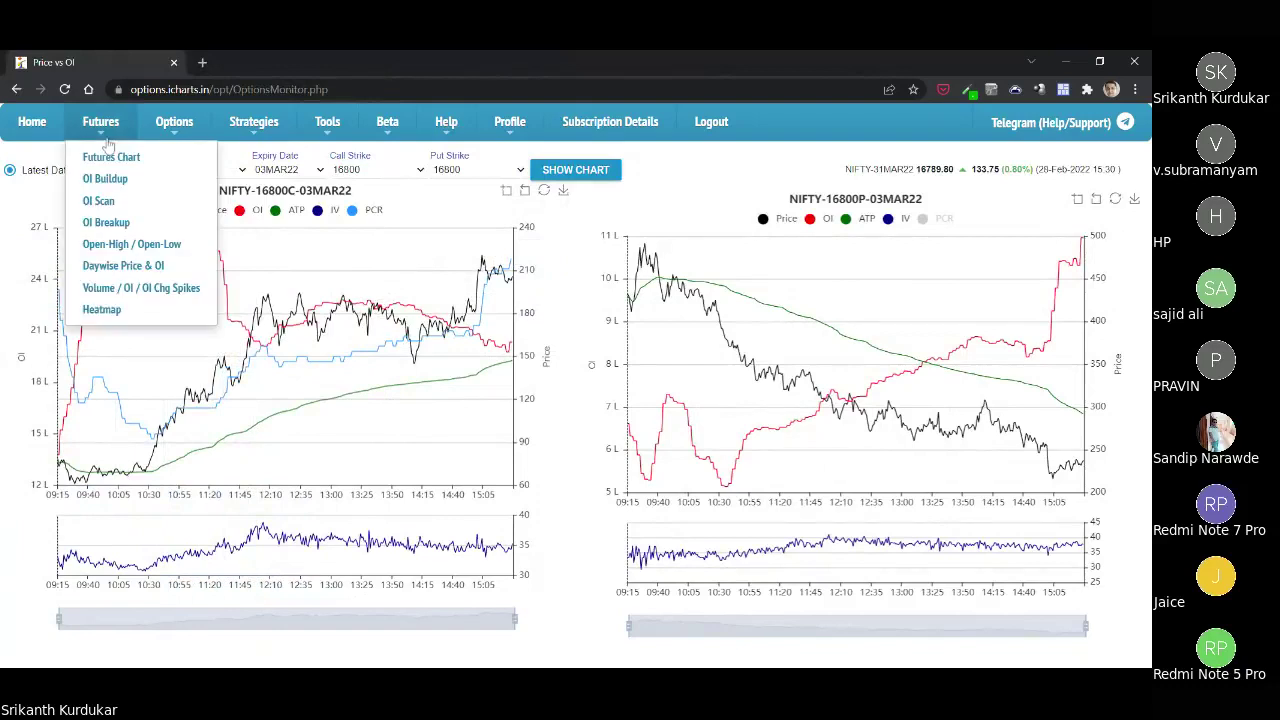
pyautogui.moveTo(197, 140)
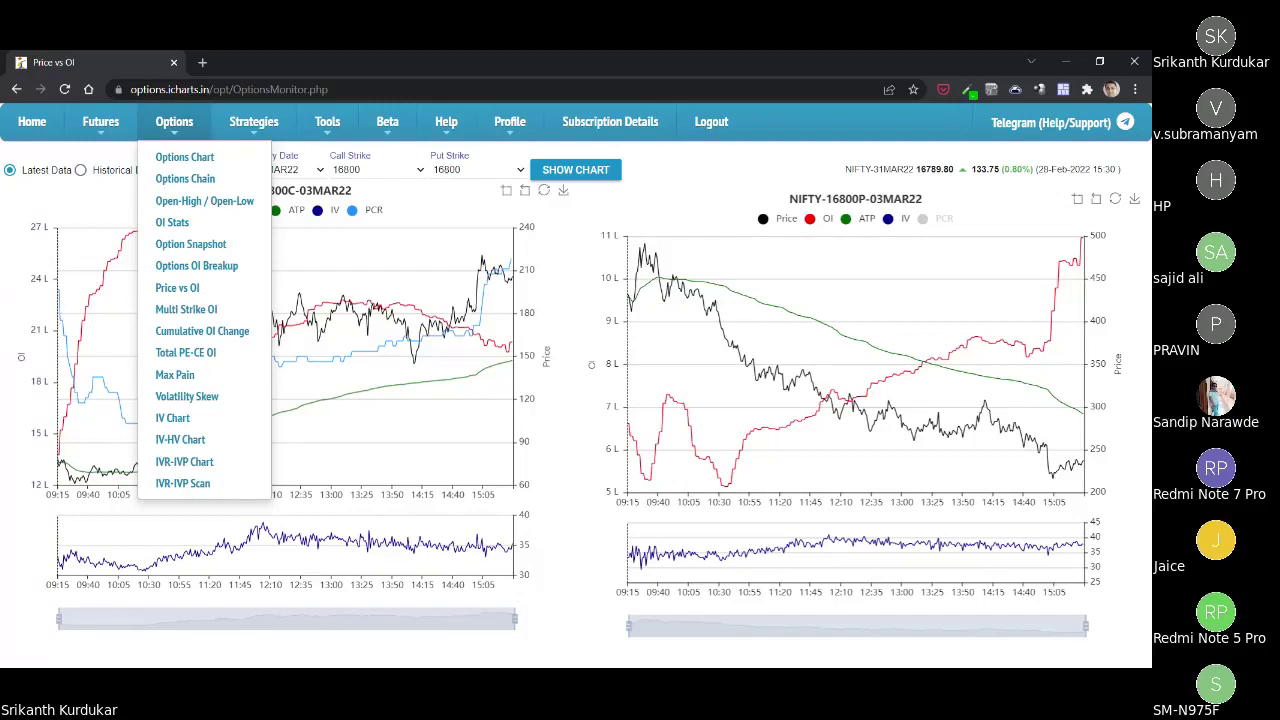
pyautogui.moveTo(240, 132)
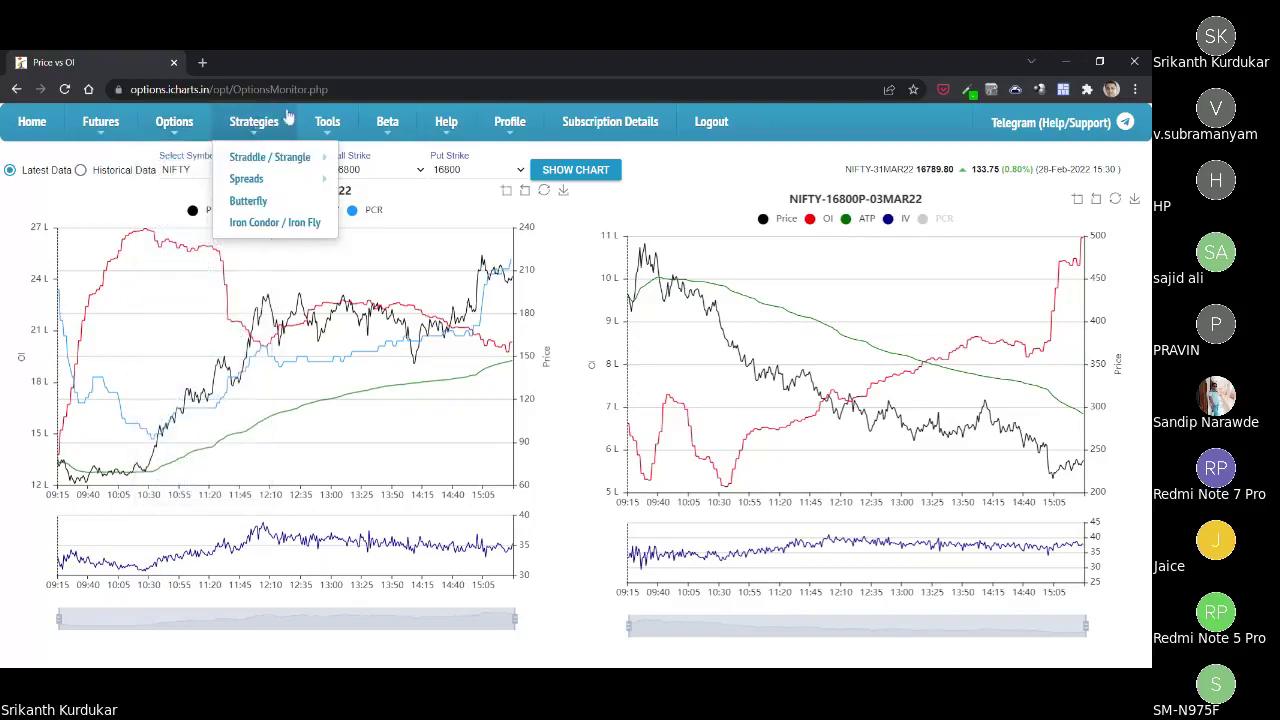
pyautogui.moveTo(288, 162)
pyautogui.click(419, 208)
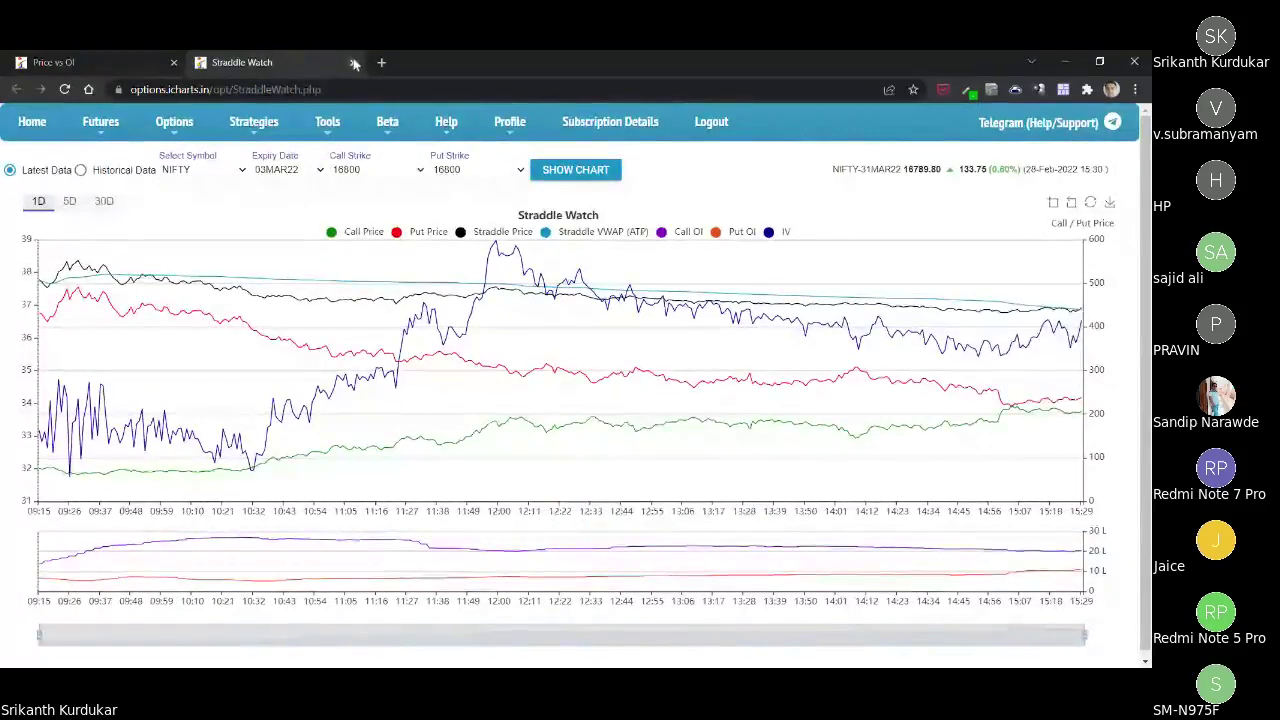
pyautogui.click(354, 62)
# Open the Futures Open-High / Open-Low Scan for the 31MAR22 expiry.
pyautogui.moveTo(387, 121)
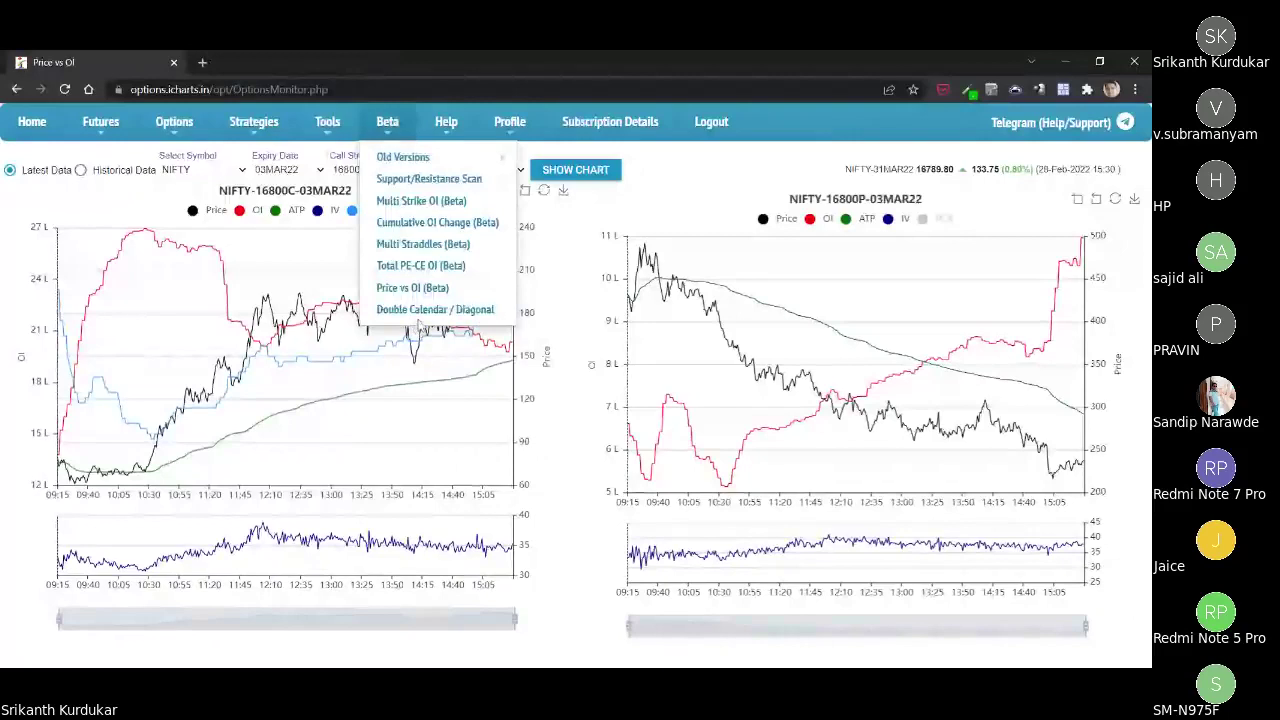
pyautogui.moveTo(88, 120)
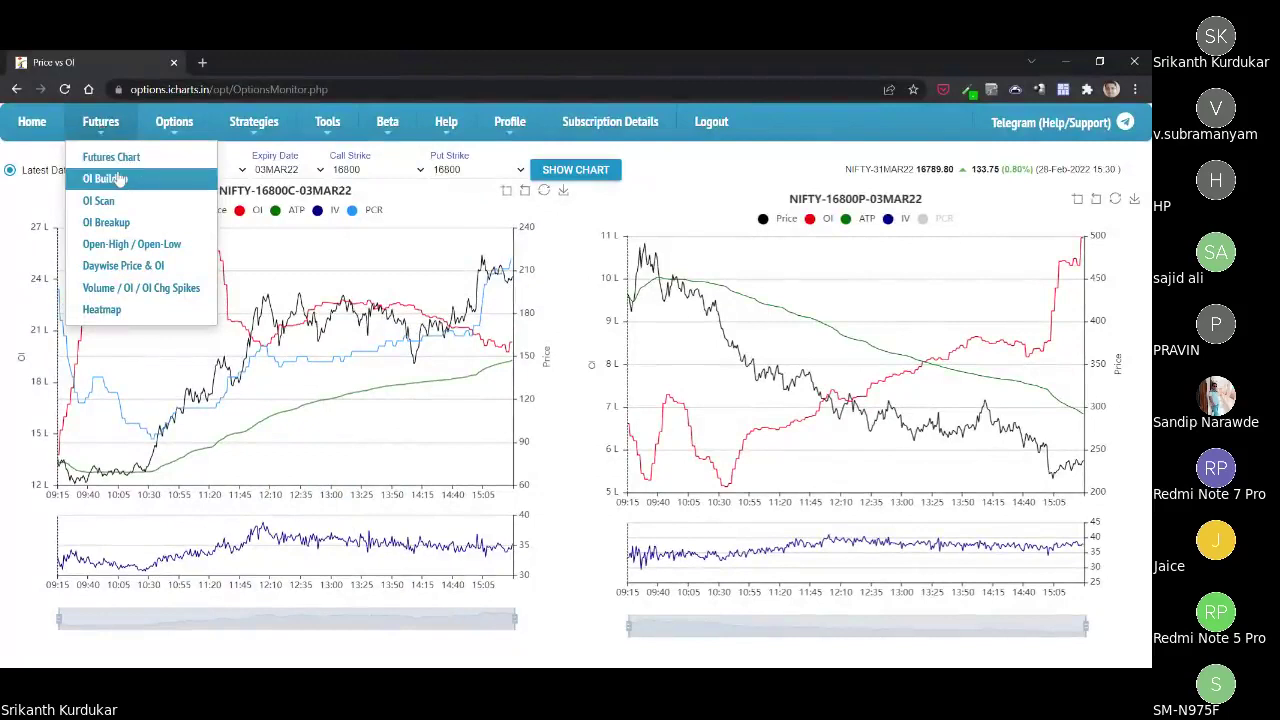
pyautogui.click(143, 254)
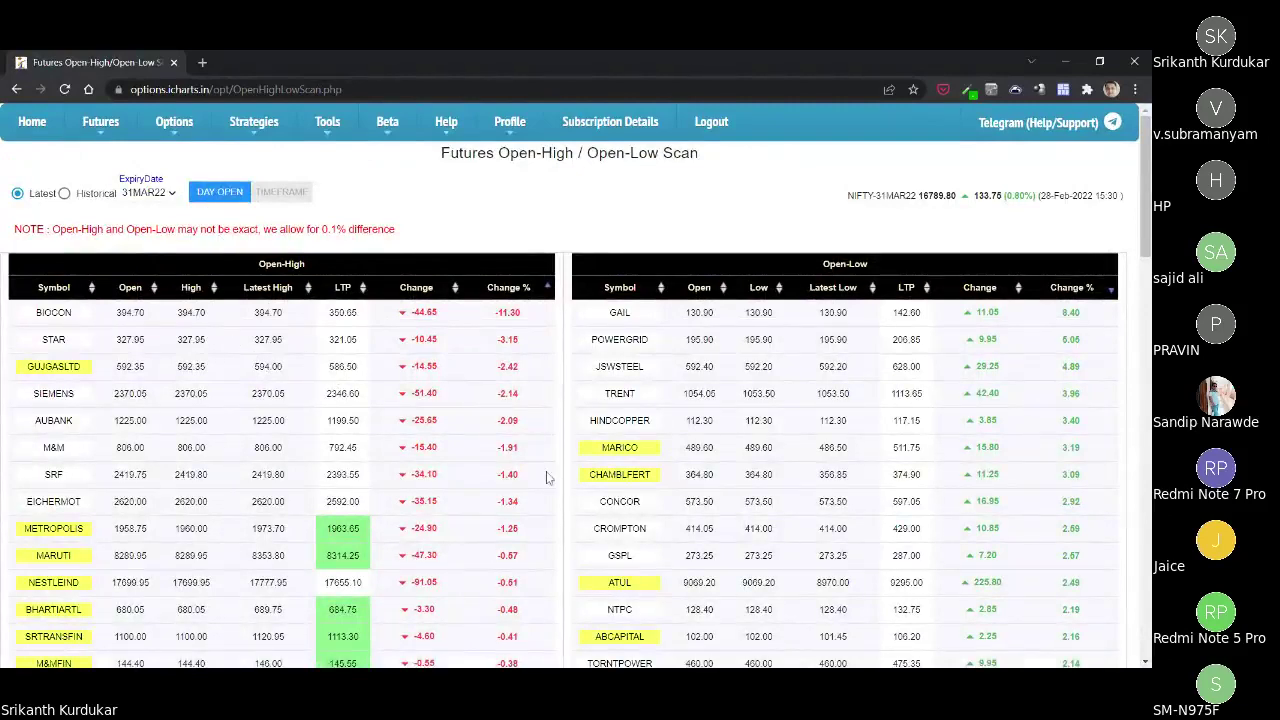
# Examine the day-open scan's Open-High and Open-Low stock lists, comparing latest highs and lows, LTP and highlighted symbols.
pyautogui.scroll(-1, 550, 478)
pyautogui.scroll(1, 550, 478)
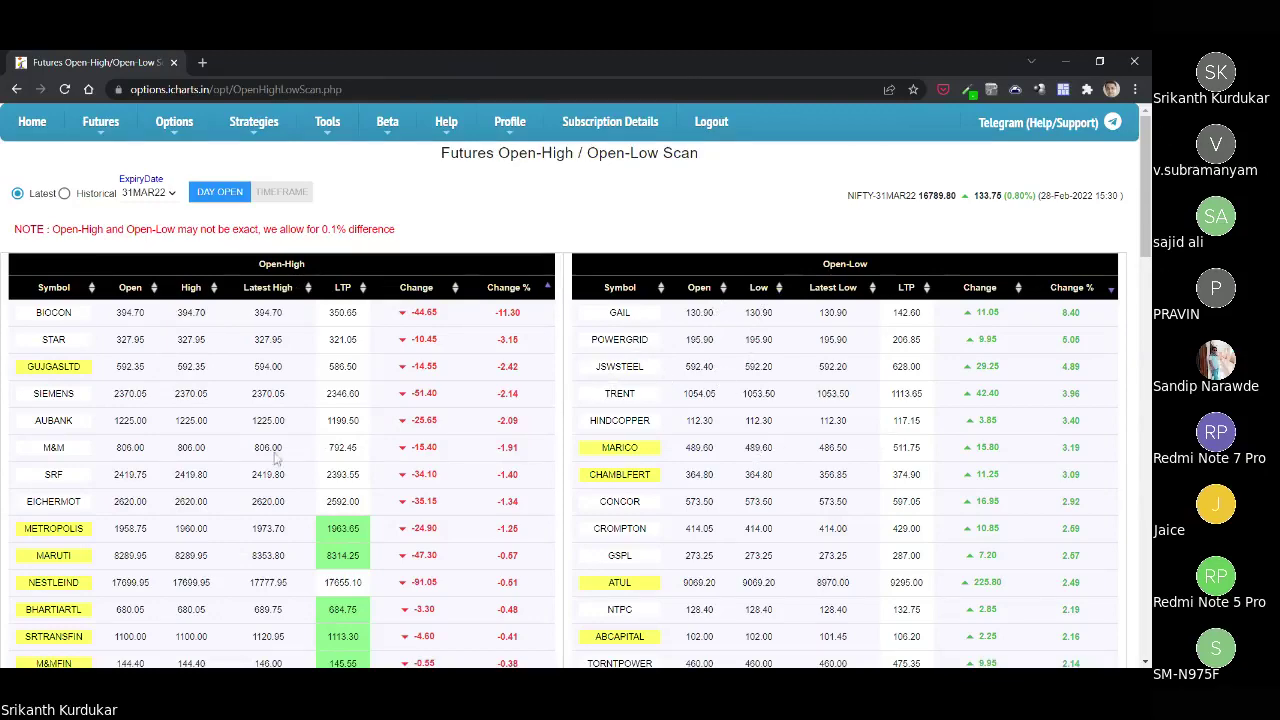
pyautogui.scroll(-3, 278, 458)
pyautogui.scroll(3, 176, 446)
pyautogui.scroll(-5, 53, 550)
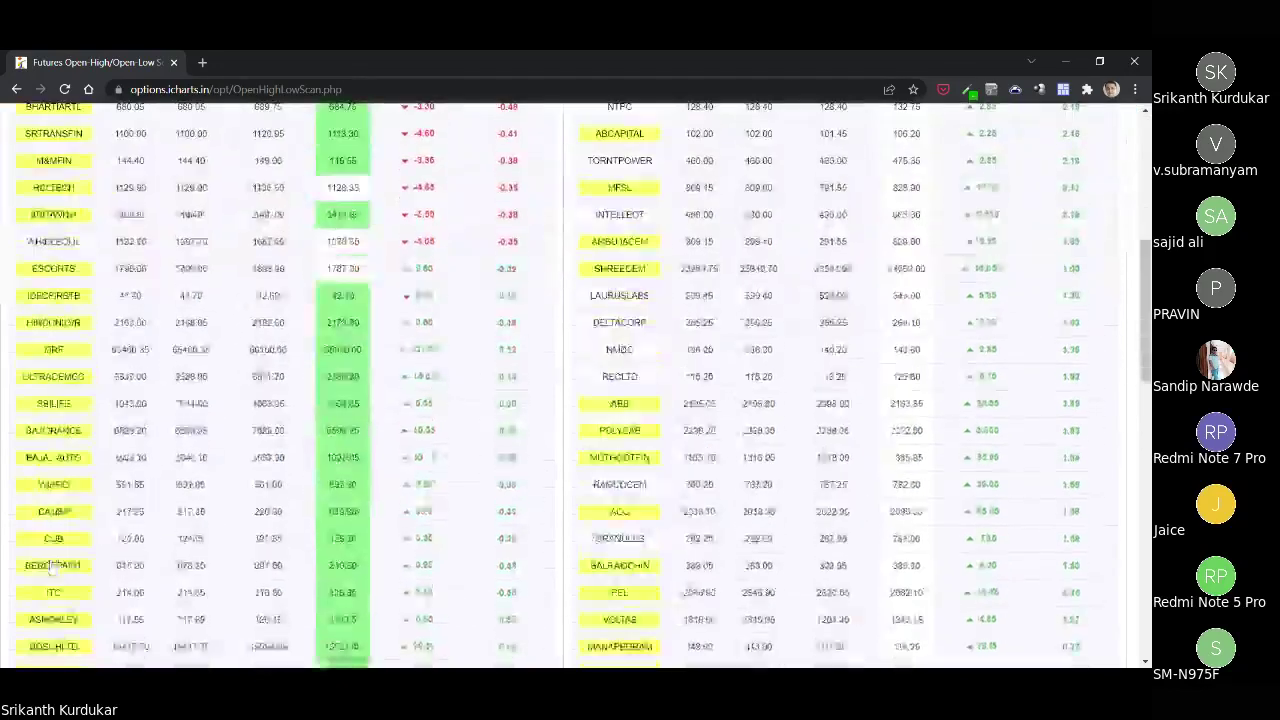
pyautogui.scroll(5, 53, 565)
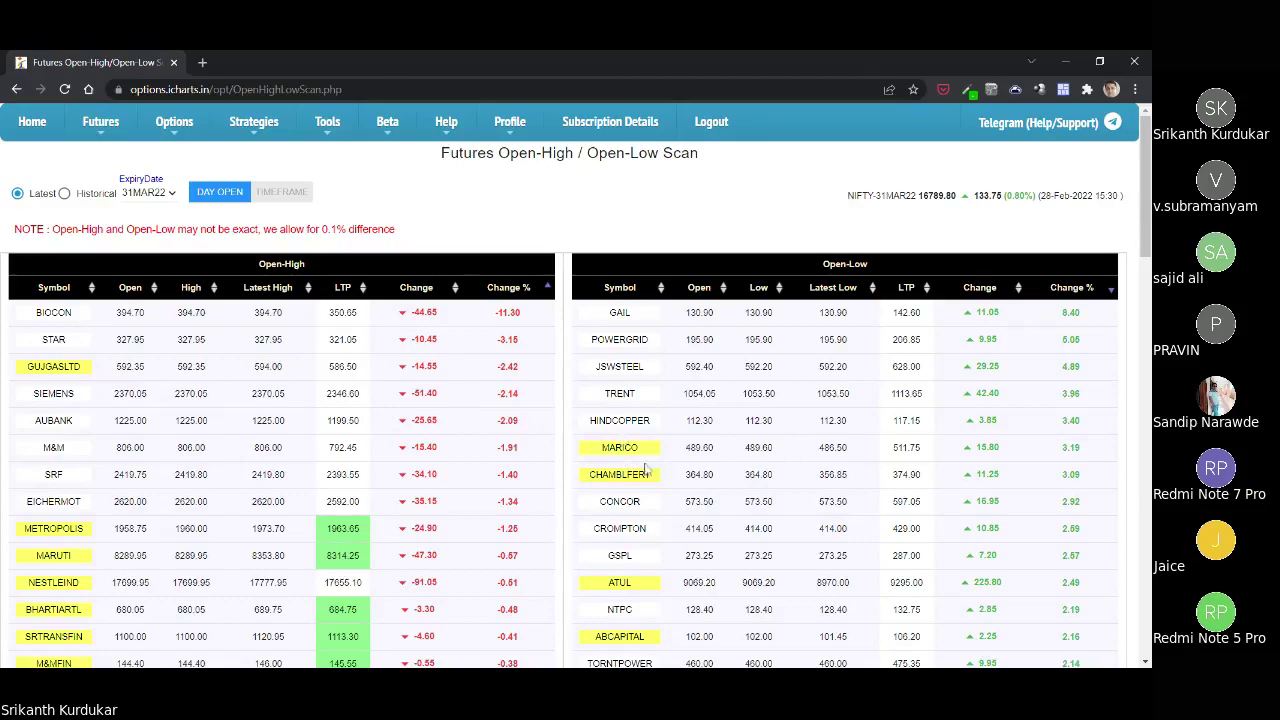
pyautogui.scroll(-3, 628, 470)
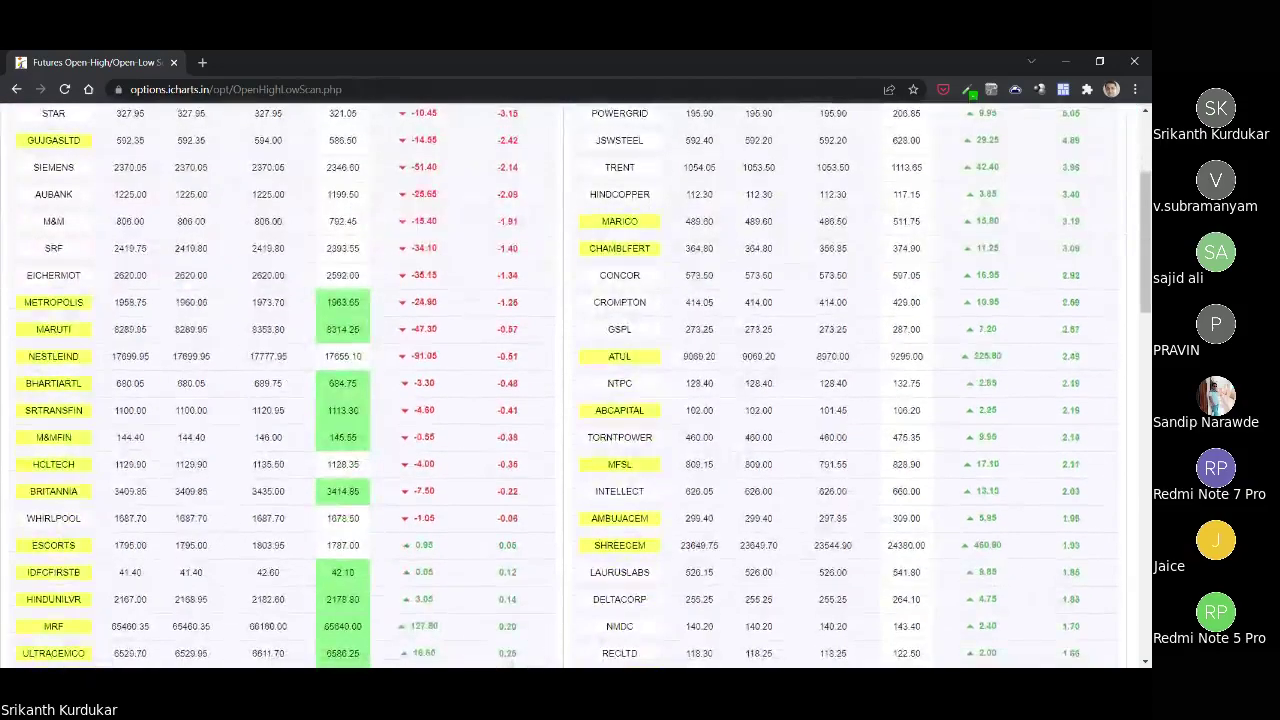
pyautogui.scroll(-8, 584, 382)
pyautogui.scroll(6, 584, 382)
pyautogui.scroll(5, 675, 376)
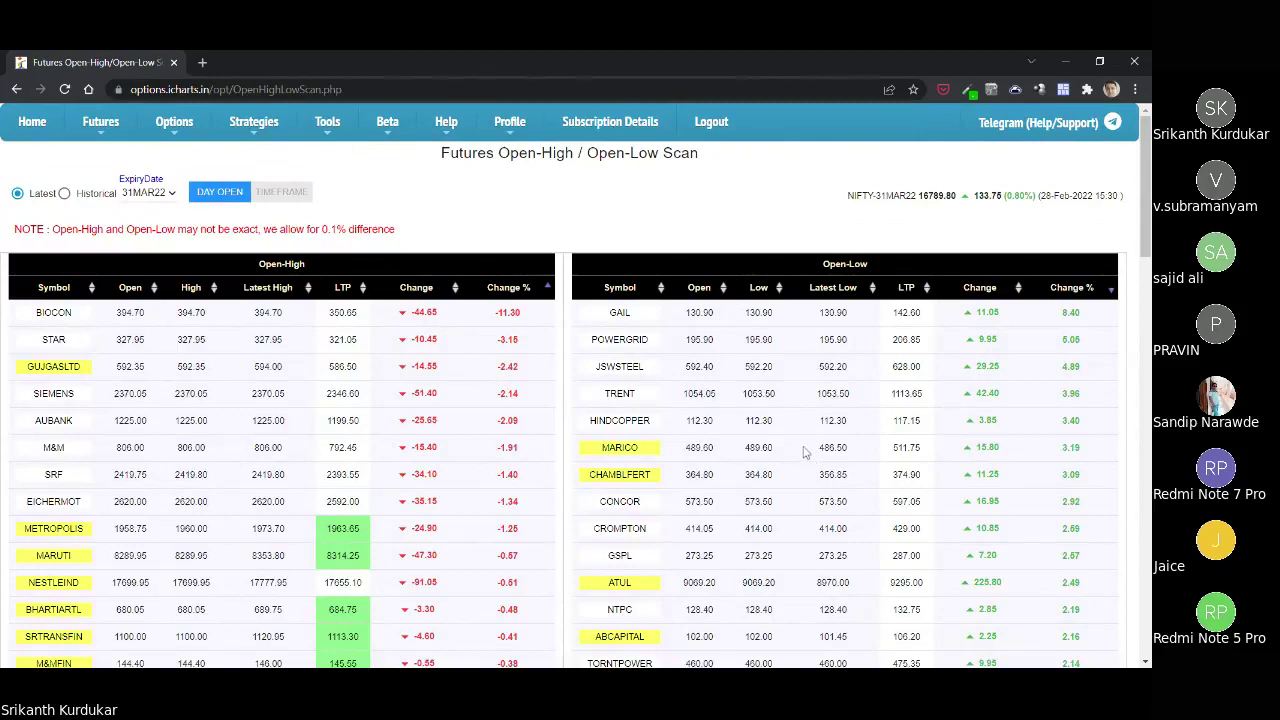
# Switch the Open-High / Open-Low scan from day open to timeframe at the 60 MIN interval and review both lists.
pyautogui.click(280, 192)
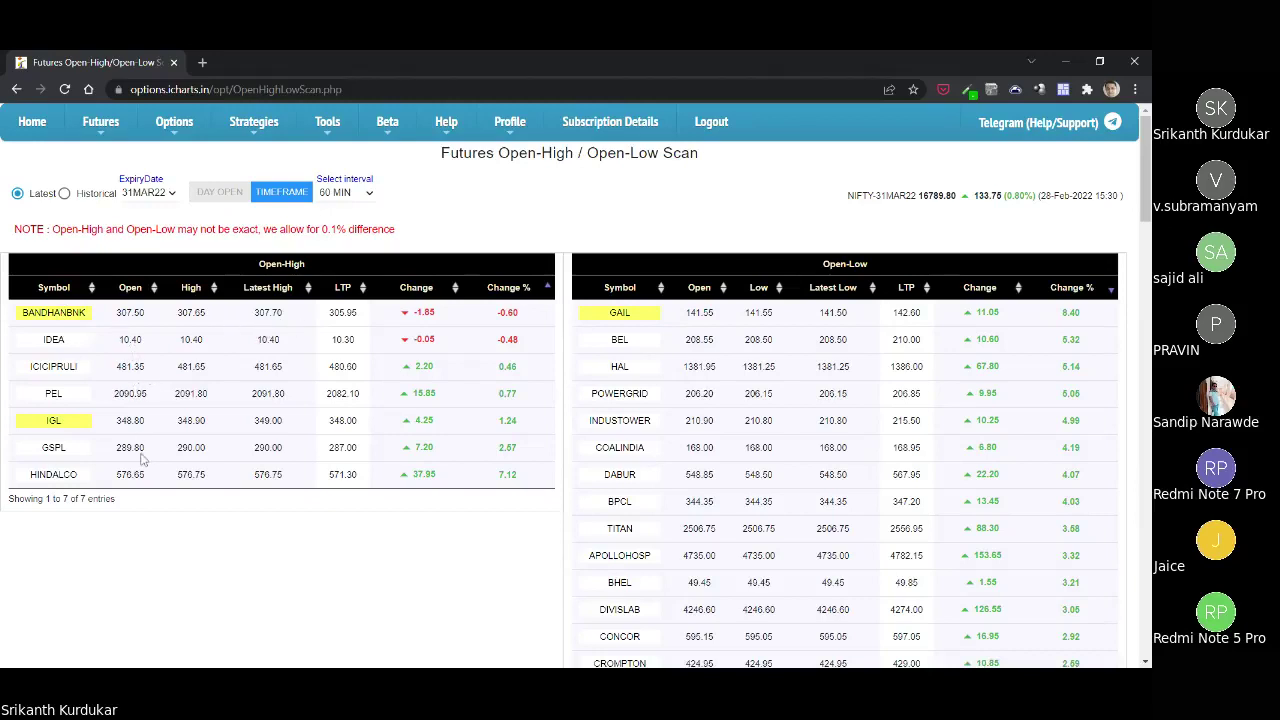
pyautogui.scroll(-1, 858, 452)
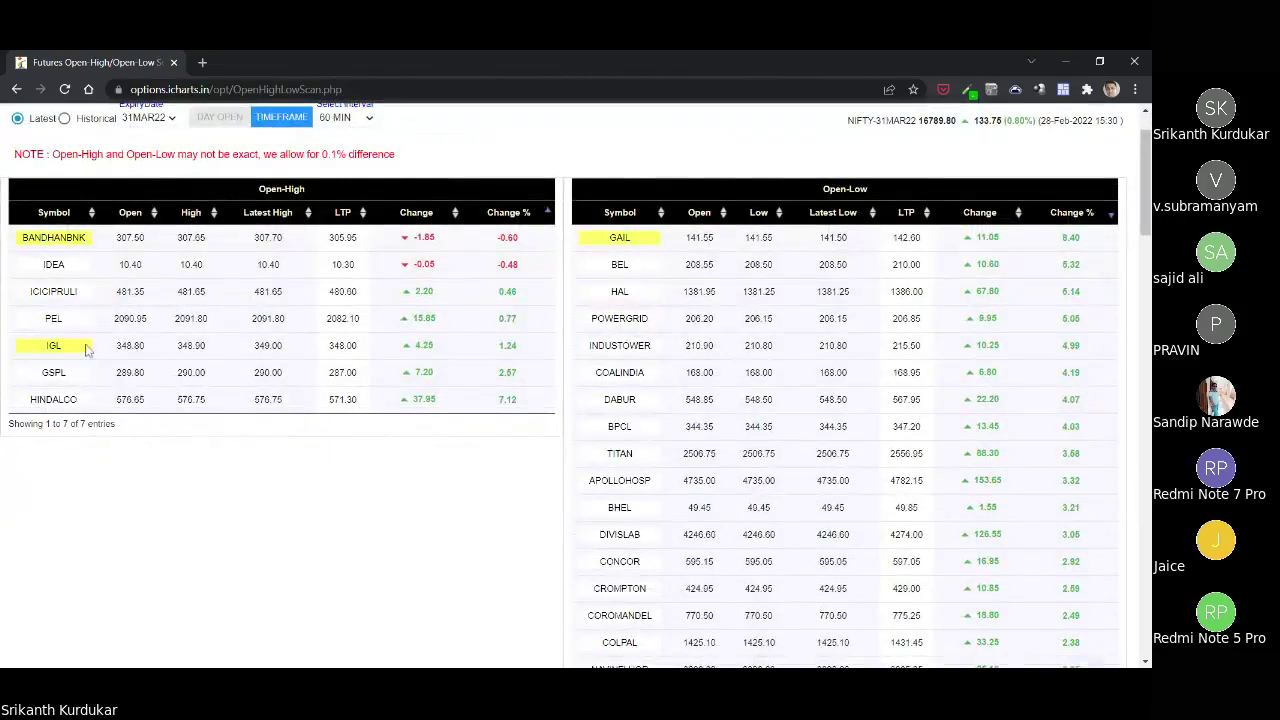
pyautogui.scroll(1, 357, 309)
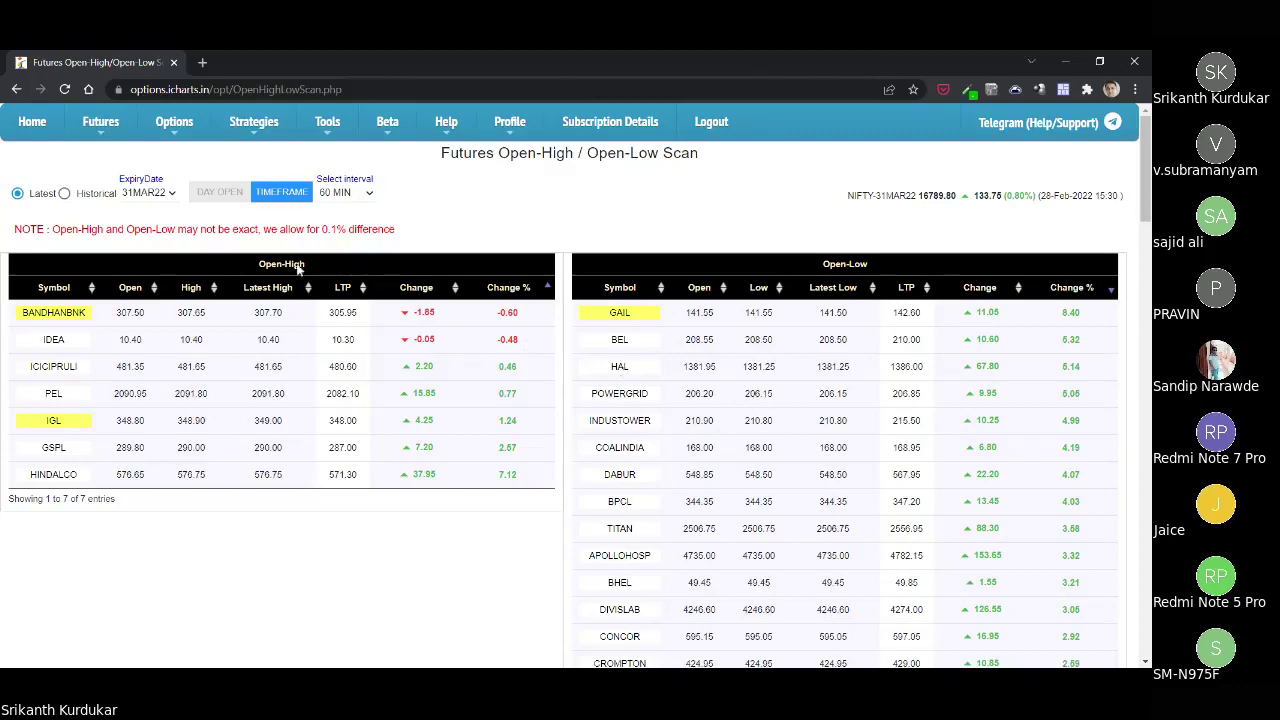
# Compare the futures Open-High / Open-Low scan at the 15 MIN interval, and return it to 60 MIN.
pyautogui.click(338, 208)
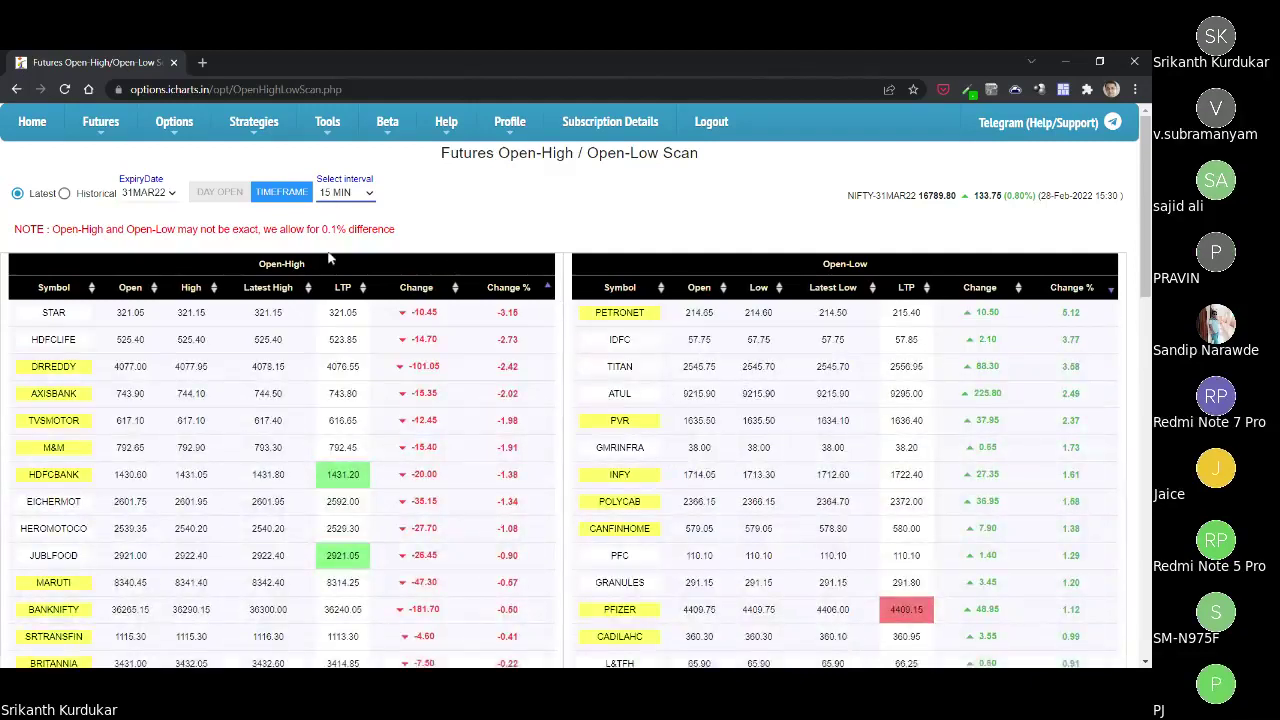
pyautogui.press('Down')
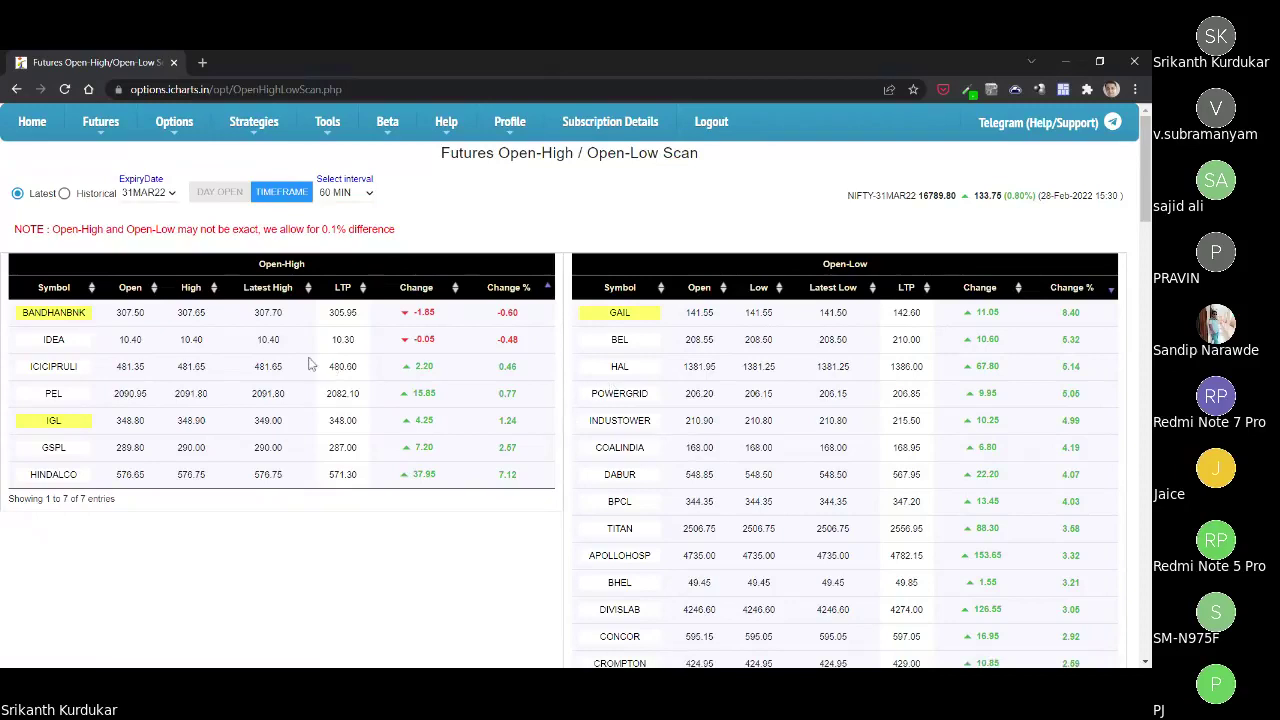
# Open the Options Open-High / Open-Low Scan for NIFTY 03MAR22, view the day-open results, and return to timeframe mode.
pyautogui.moveTo(172, 123)
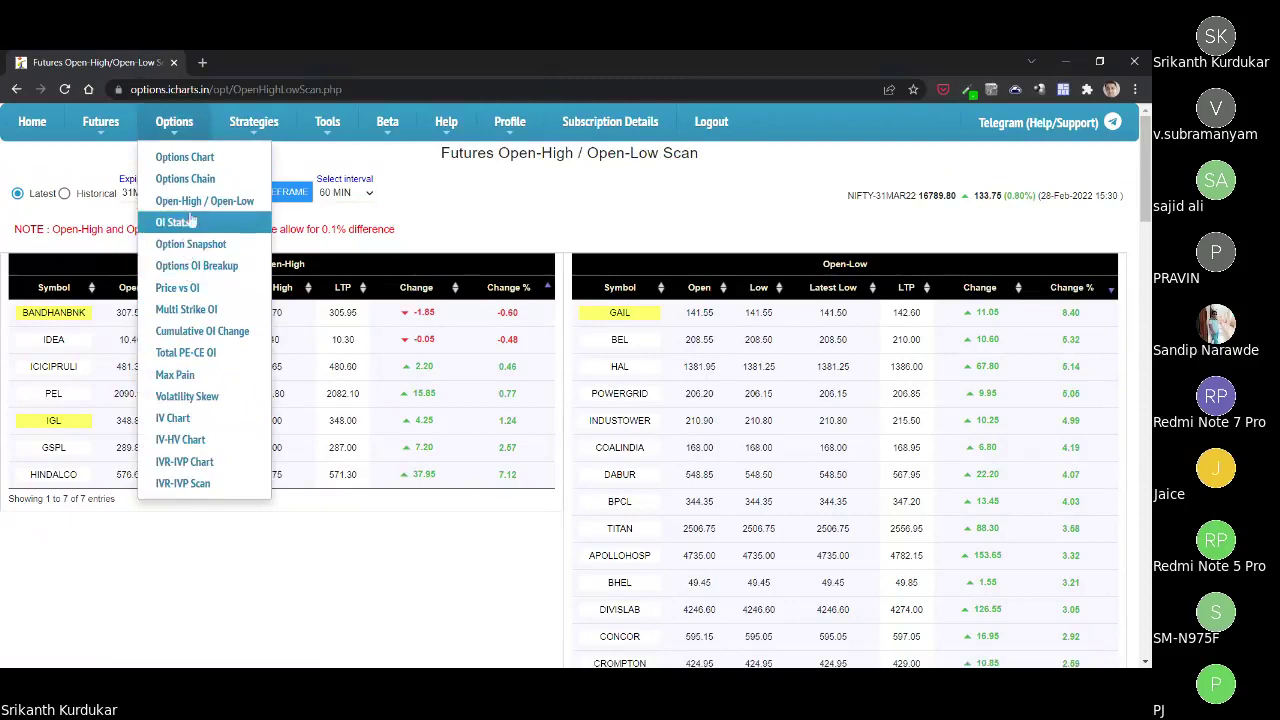
pyautogui.click(190, 203)
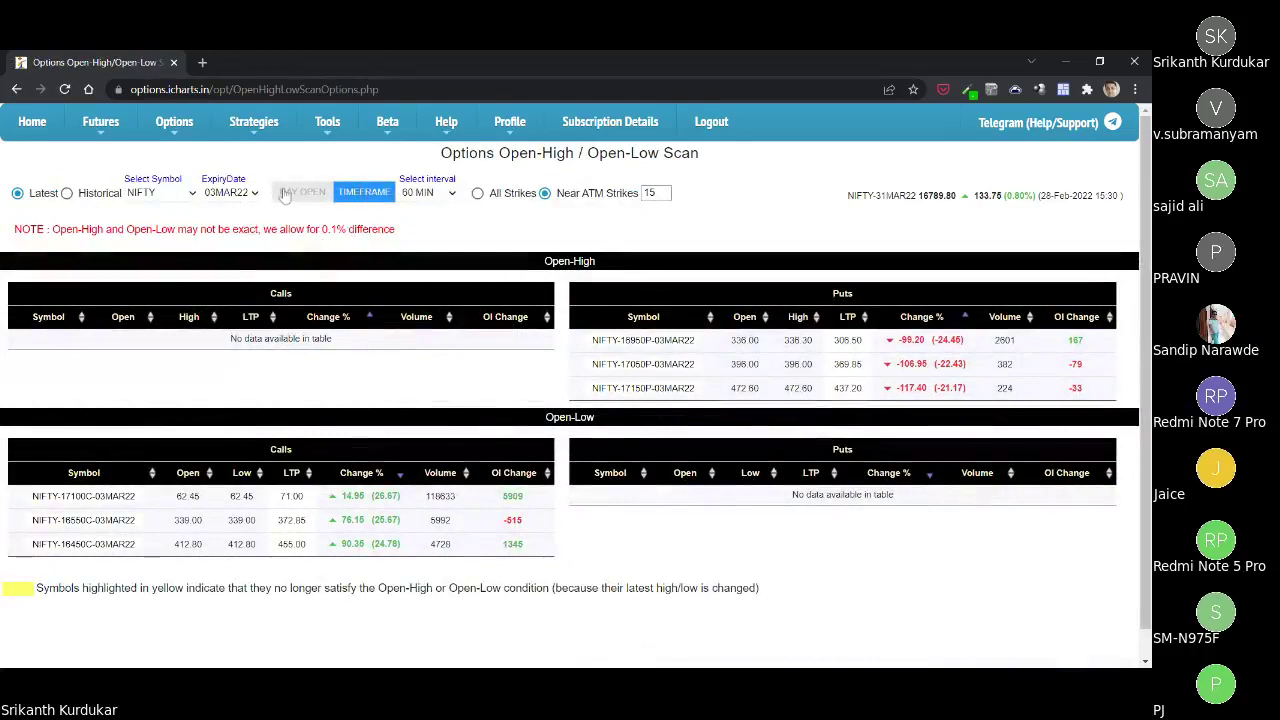
pyautogui.click(362, 204)
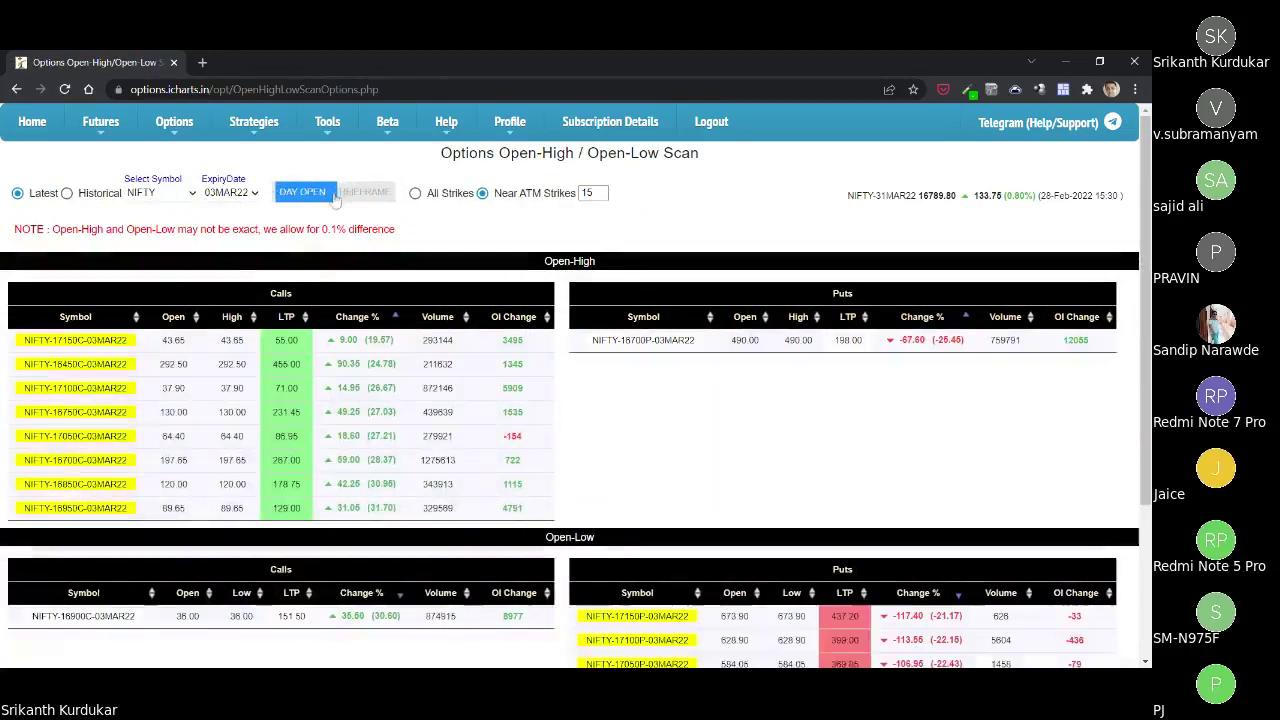
pyautogui.click(359, 201)
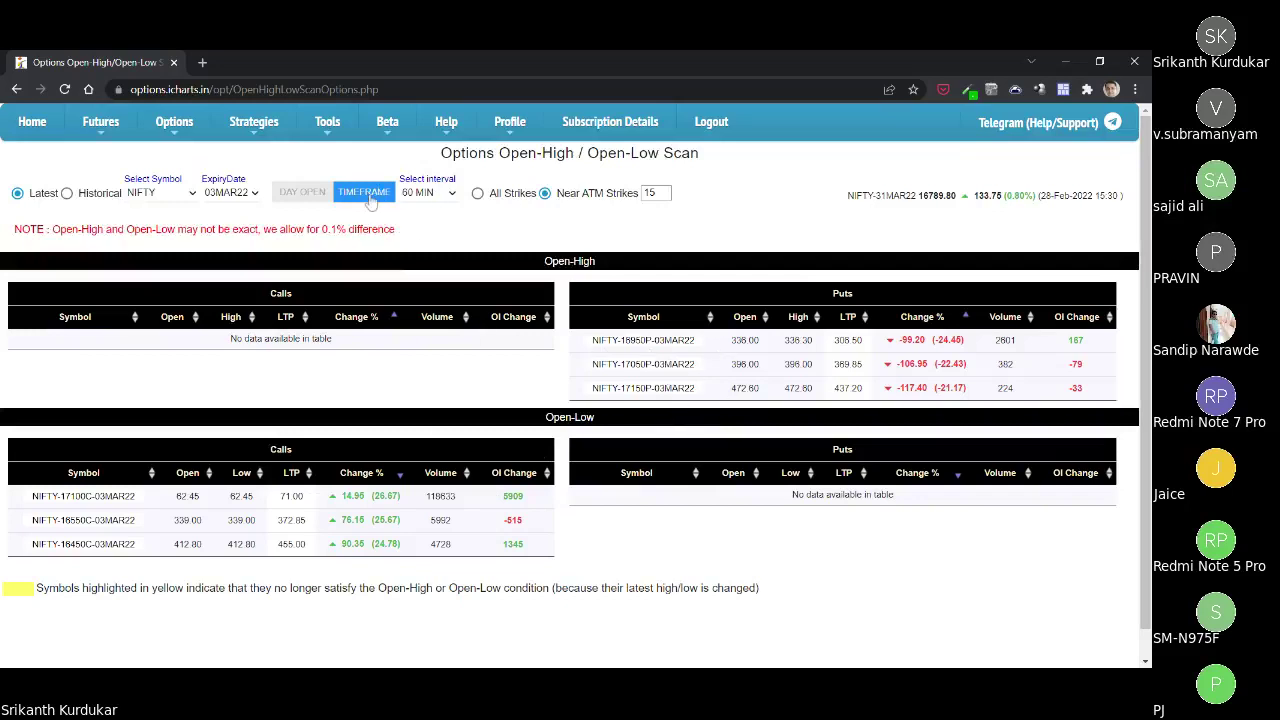
# Compare the 60 MIN options scan for all strikes with the one limited to 15 near ATM strikes, finishing on near ATM.
pyautogui.click(440, 197)
pyautogui.click(580, 247)
pyautogui.click(480, 195)
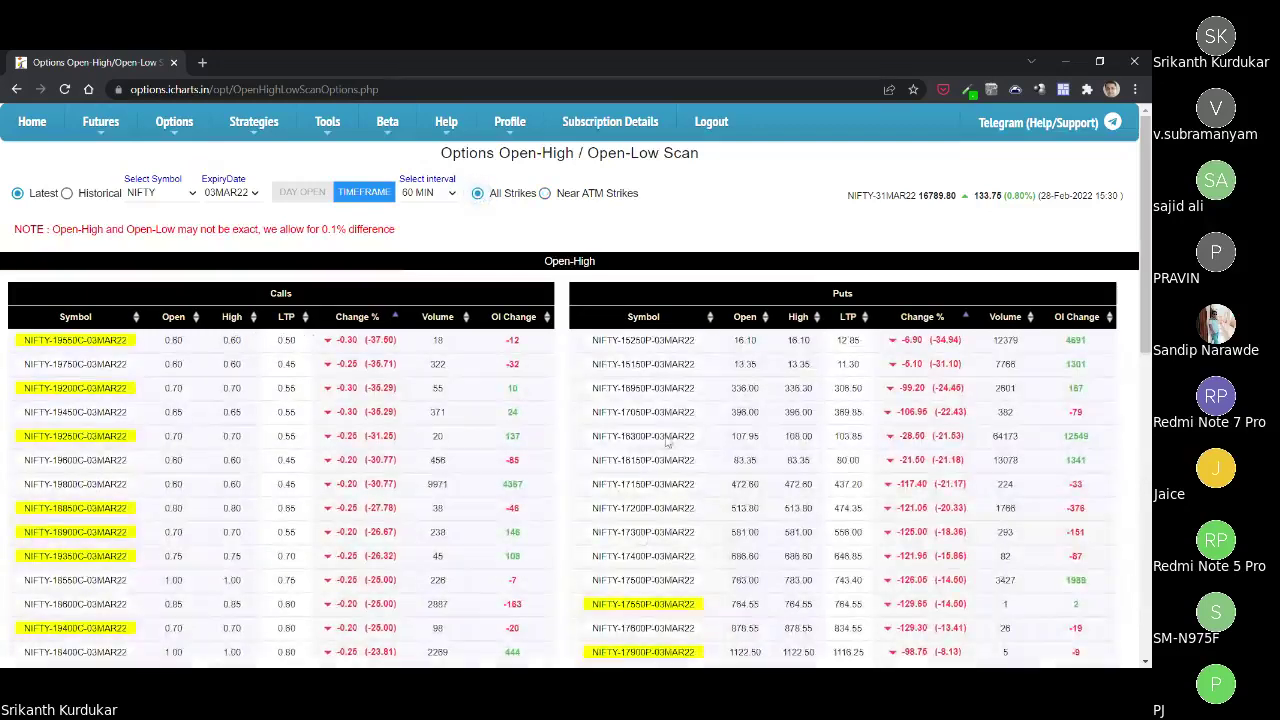
pyautogui.scroll(-5, 692, 510)
pyautogui.scroll(5, 692, 510)
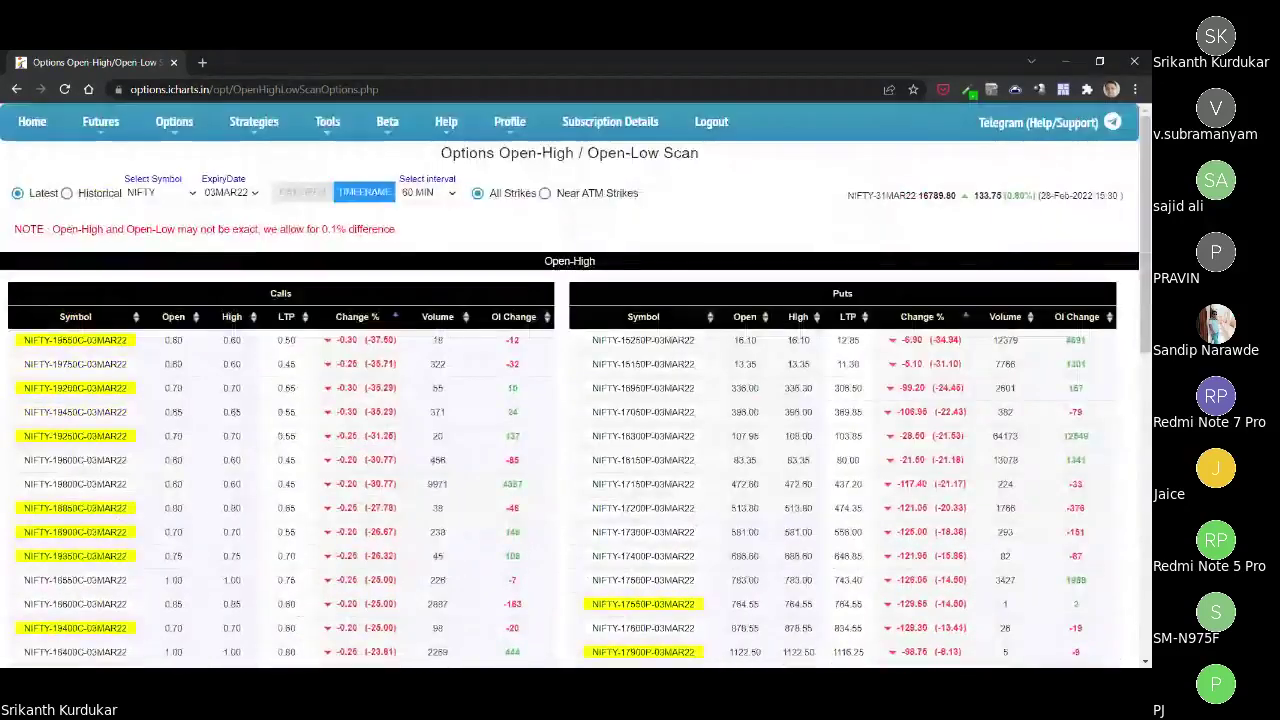
pyautogui.click(545, 194)
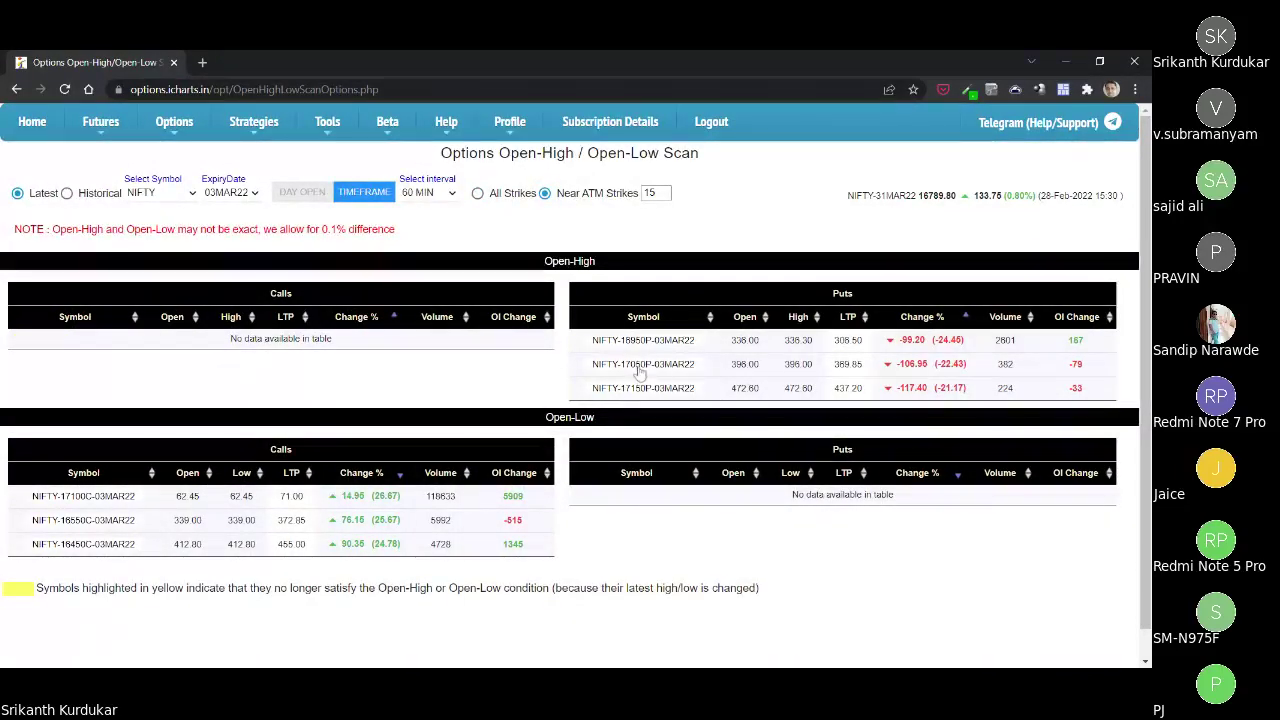
pyautogui.click(478, 194)
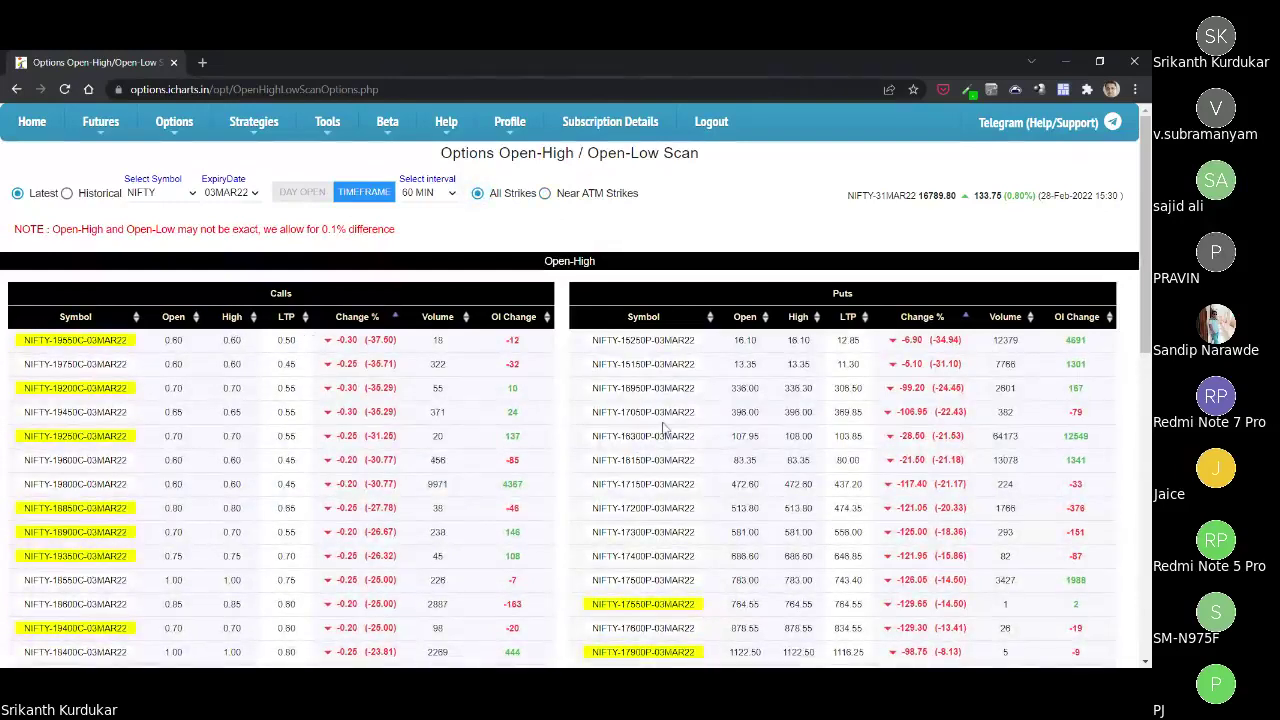
pyautogui.click(545, 195)
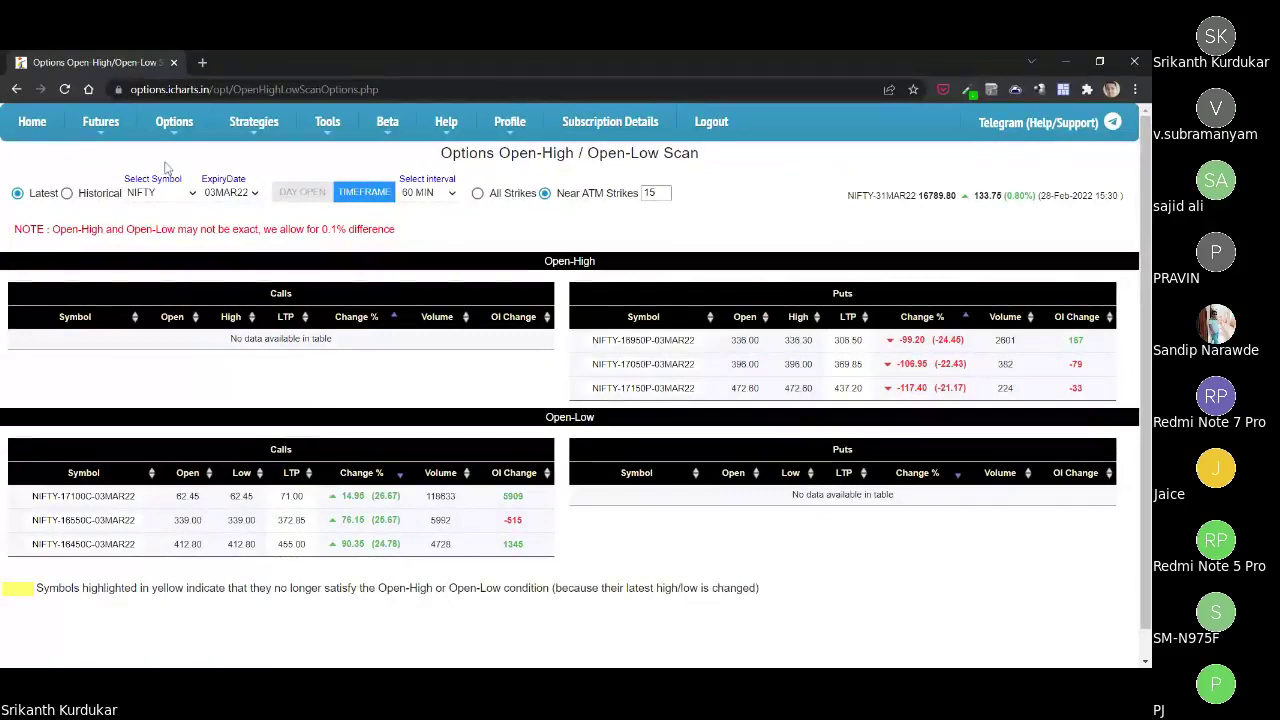
# Open the Daywise Price & OI Details for NIFTY futures, 31MAR22 expiry.
pyautogui.moveTo(110, 127)
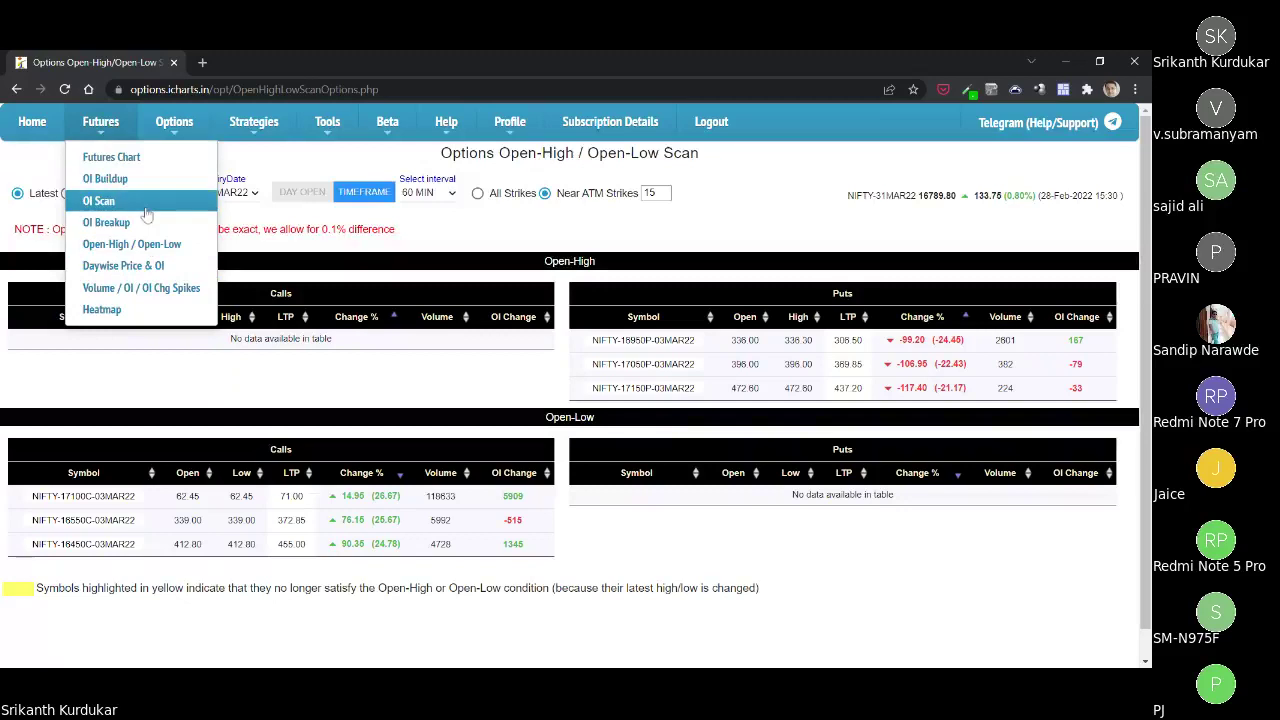
pyautogui.click(143, 267)
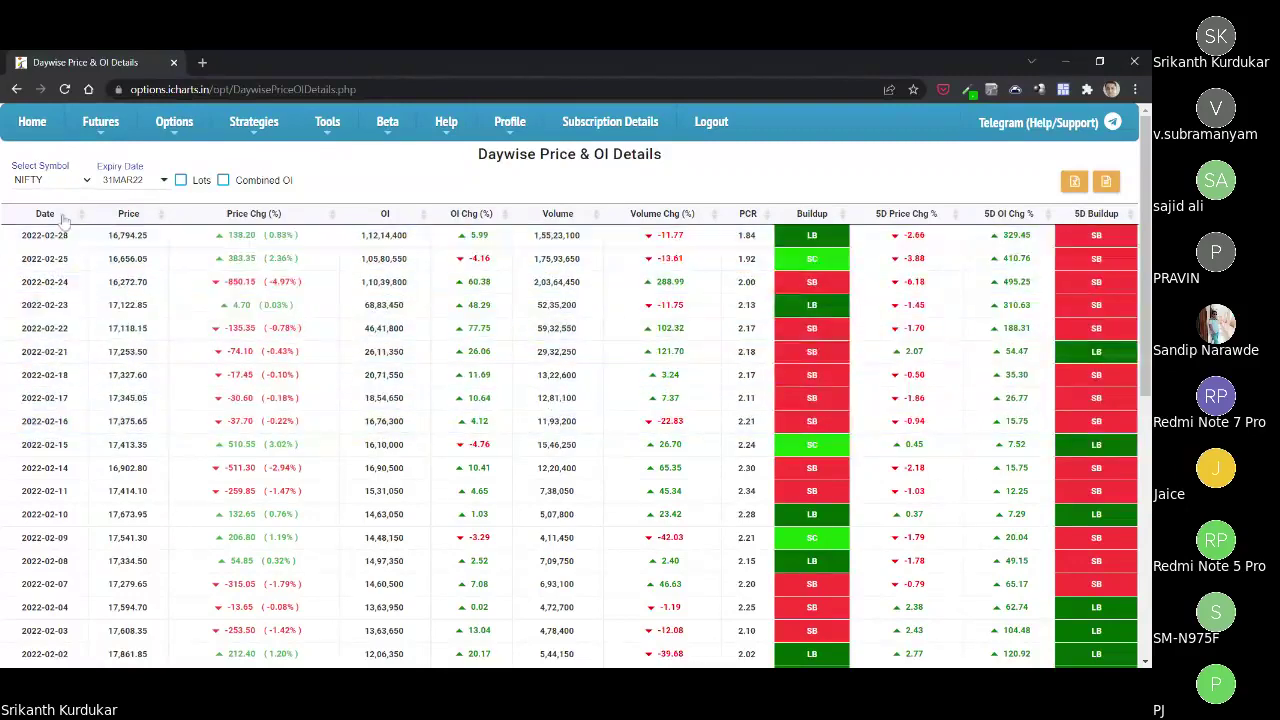
# Open the futures OI / OI Chg / Volume Spikes Scan, sort it by highest OI change percentage, and review the symbols.
pyautogui.moveTo(112, 138)
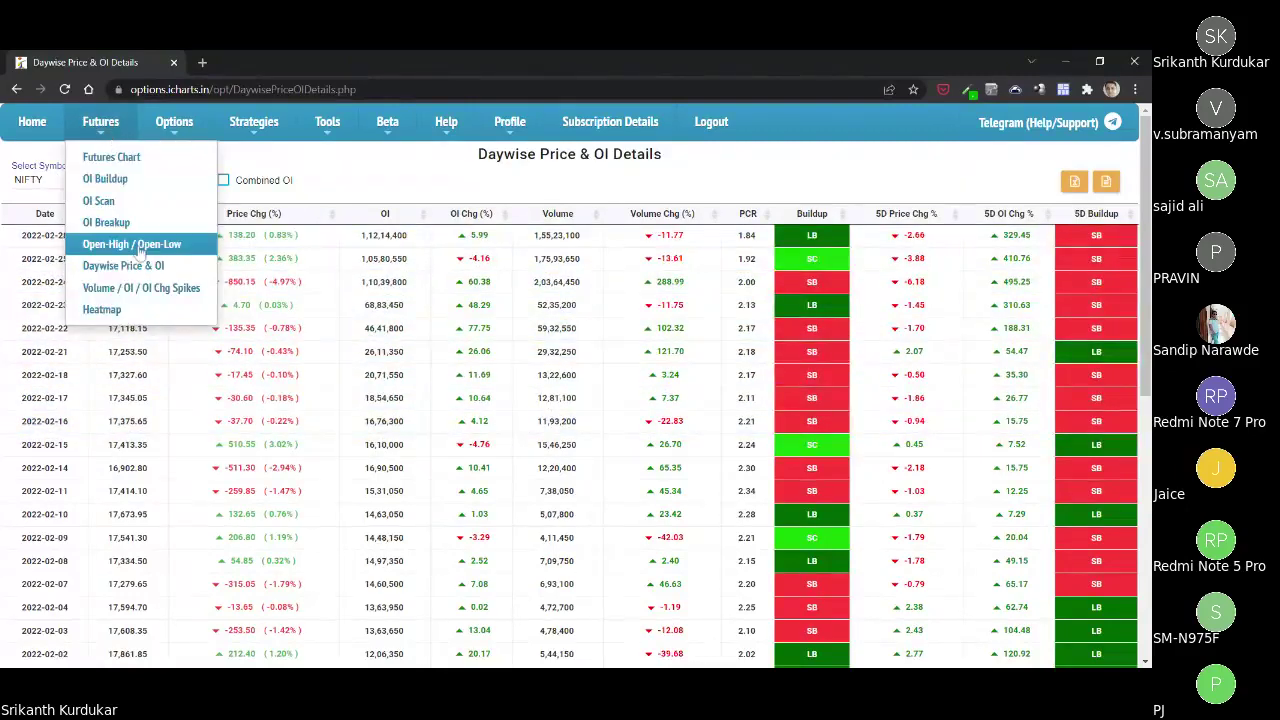
pyautogui.click(146, 297)
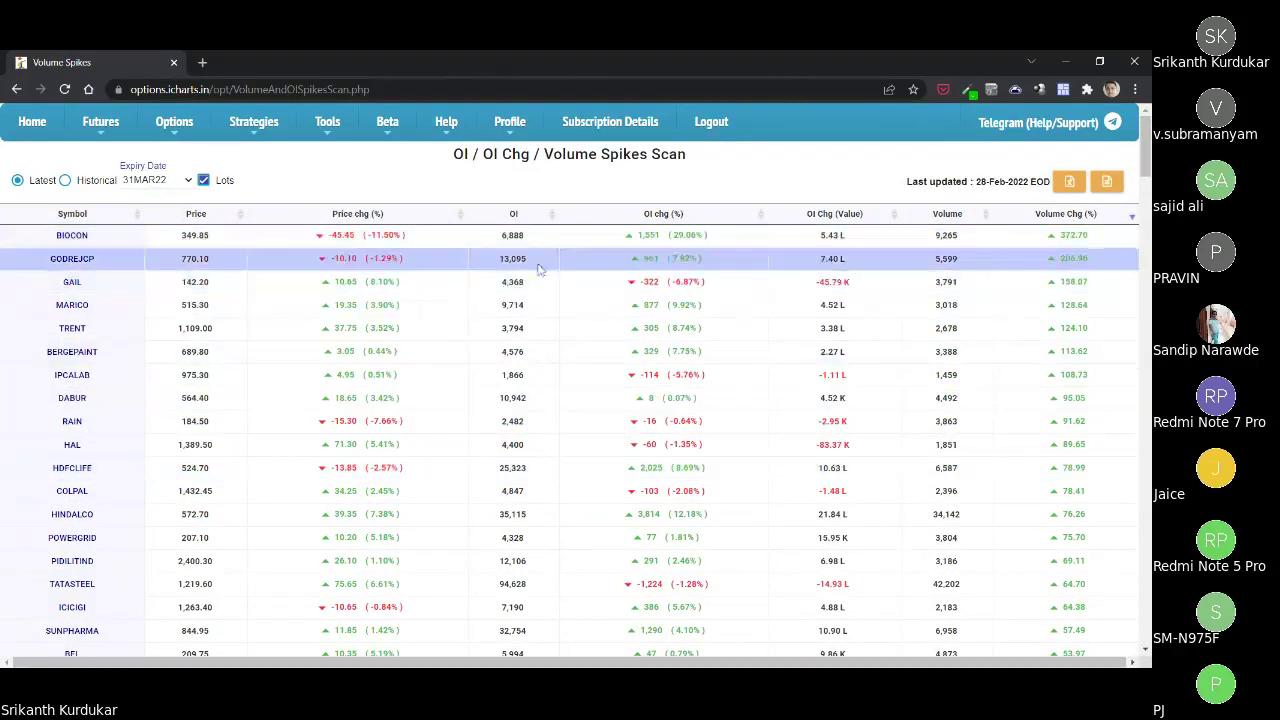
pyautogui.click(763, 216)
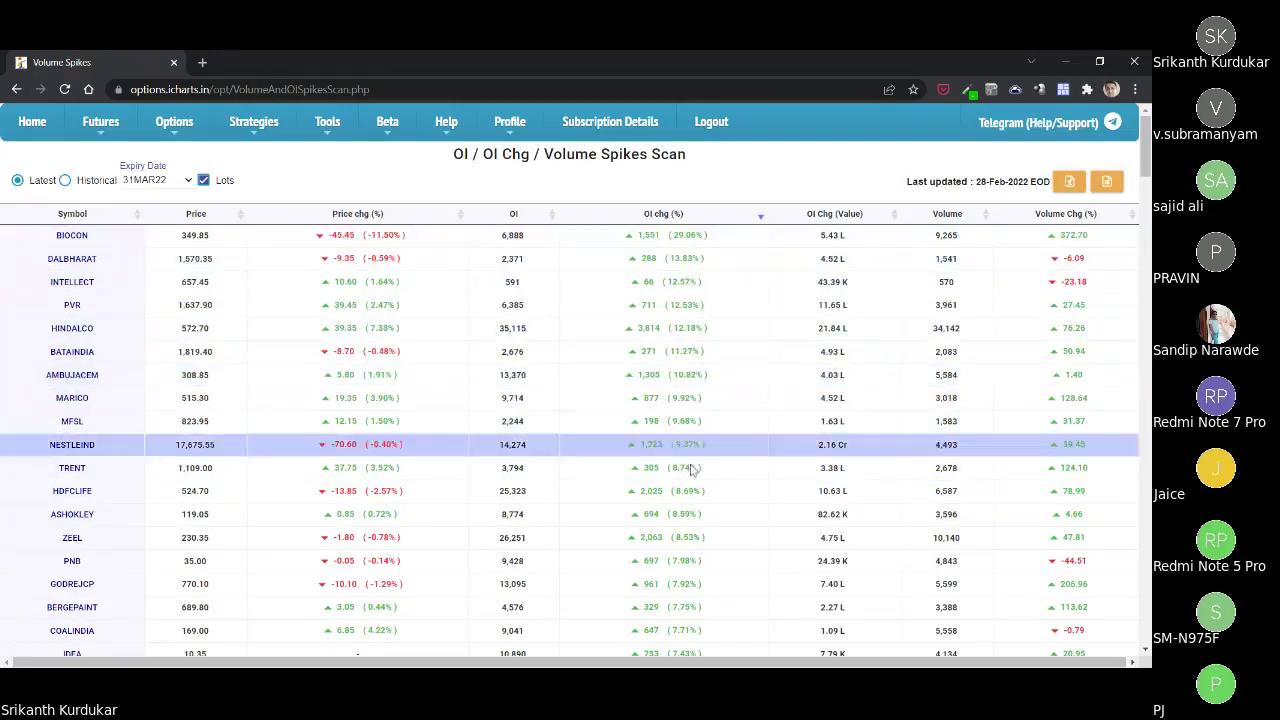
pyautogui.scroll(-3, 698, 530)
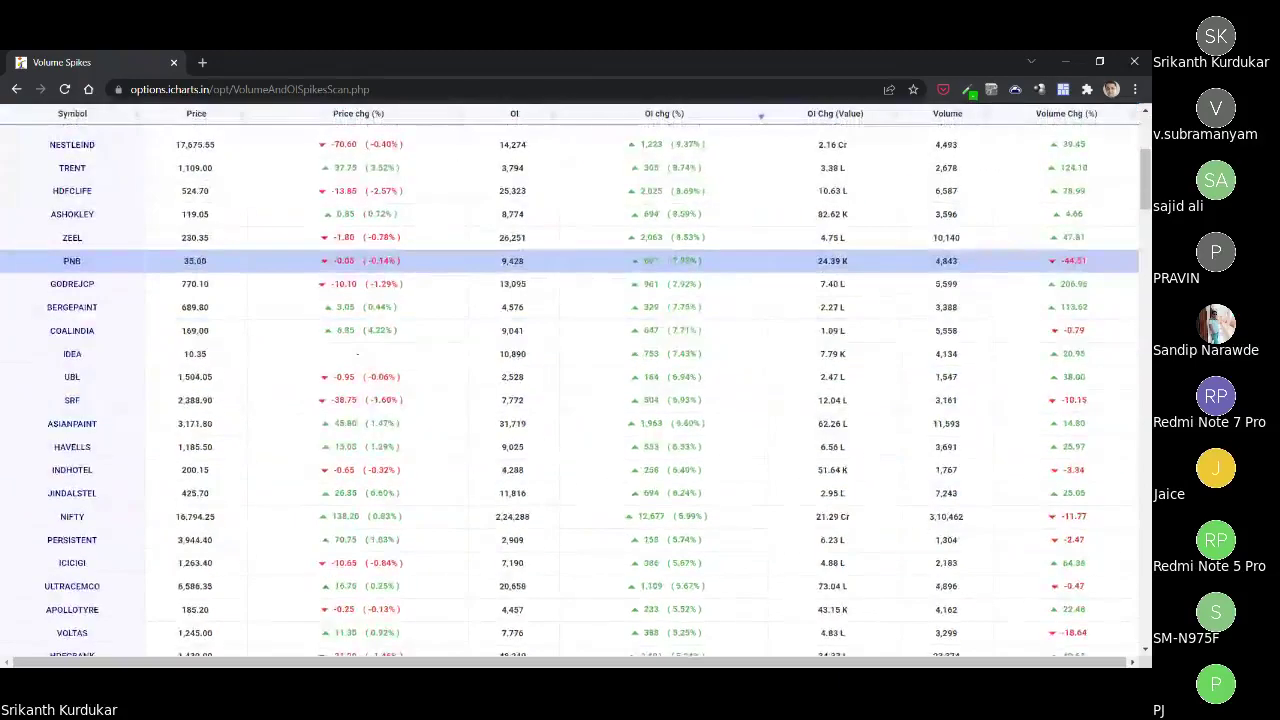
pyautogui.scroll(3, 700, 555)
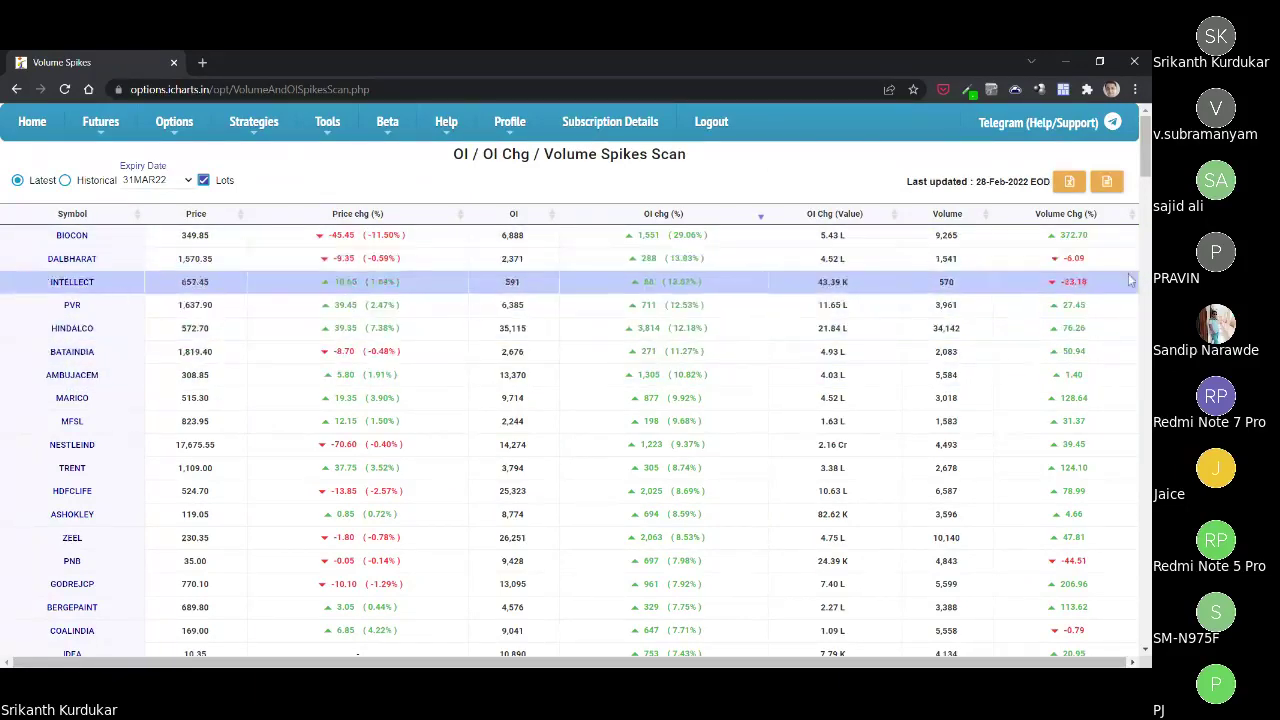
# Sort the spikes scan by volume change percentage in both directions, finishing with the largest increases first.
pyautogui.click(1131, 217)
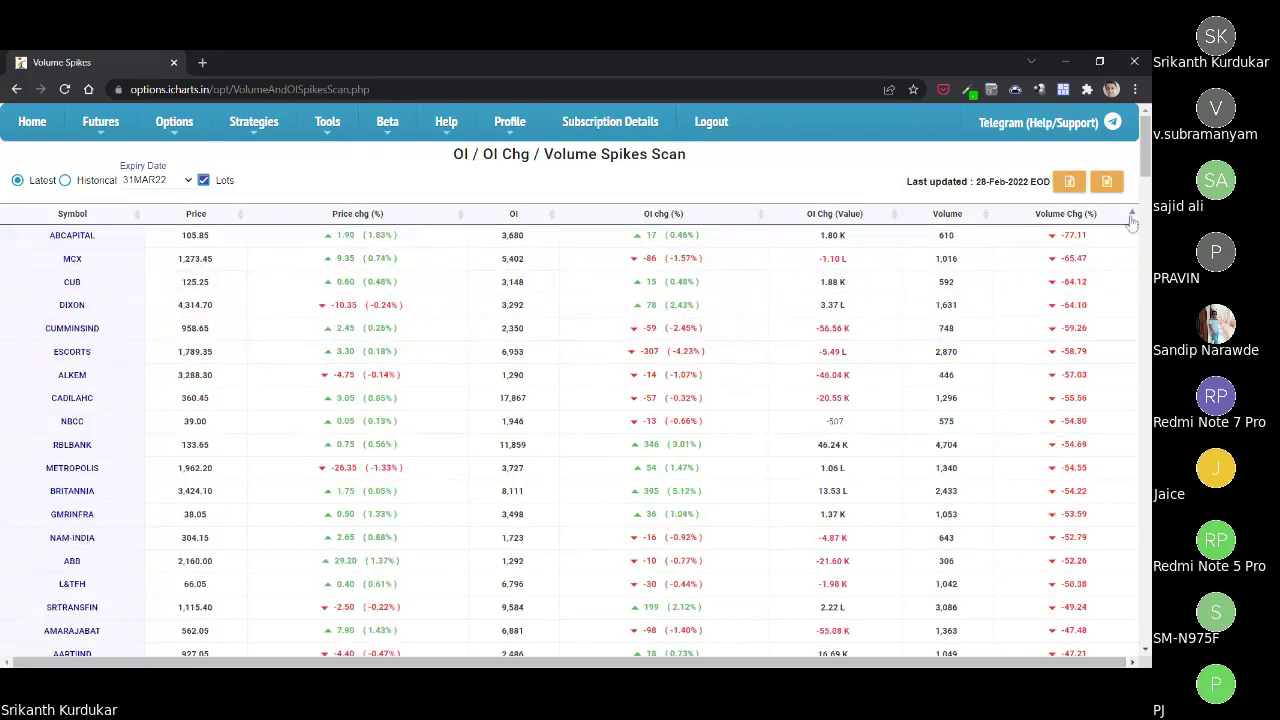
pyautogui.click(1131, 217)
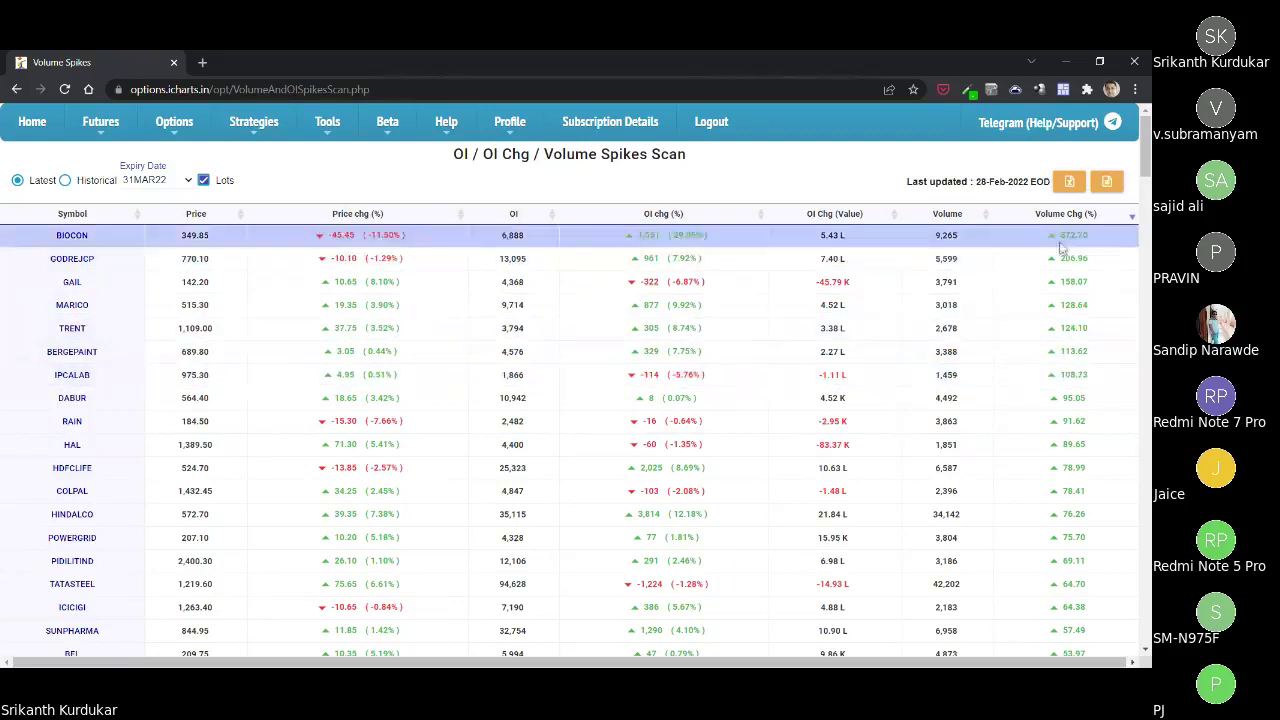
pyautogui.click(1132, 216)
pyautogui.click(1132, 215)
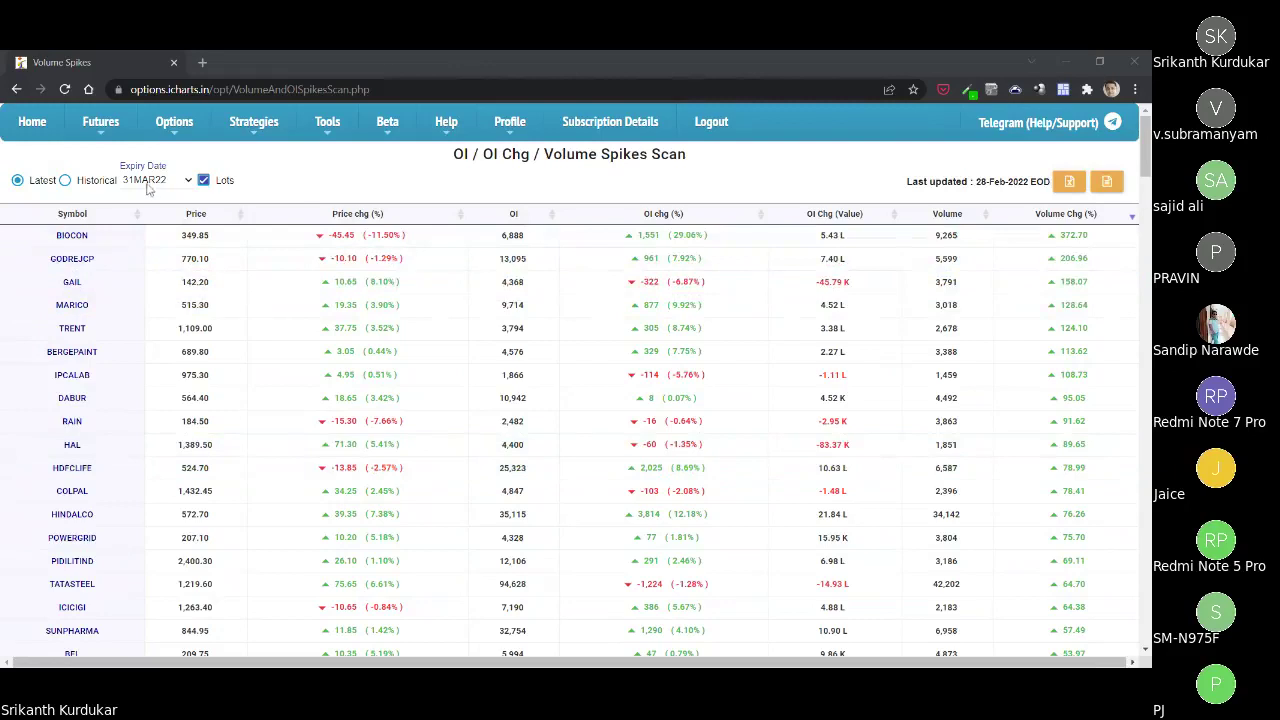
# Open the NIFTY 03MAR22 Multi Strike OI chart, show the IV line briefly, and hide it again.
pyautogui.moveTo(130, 127)
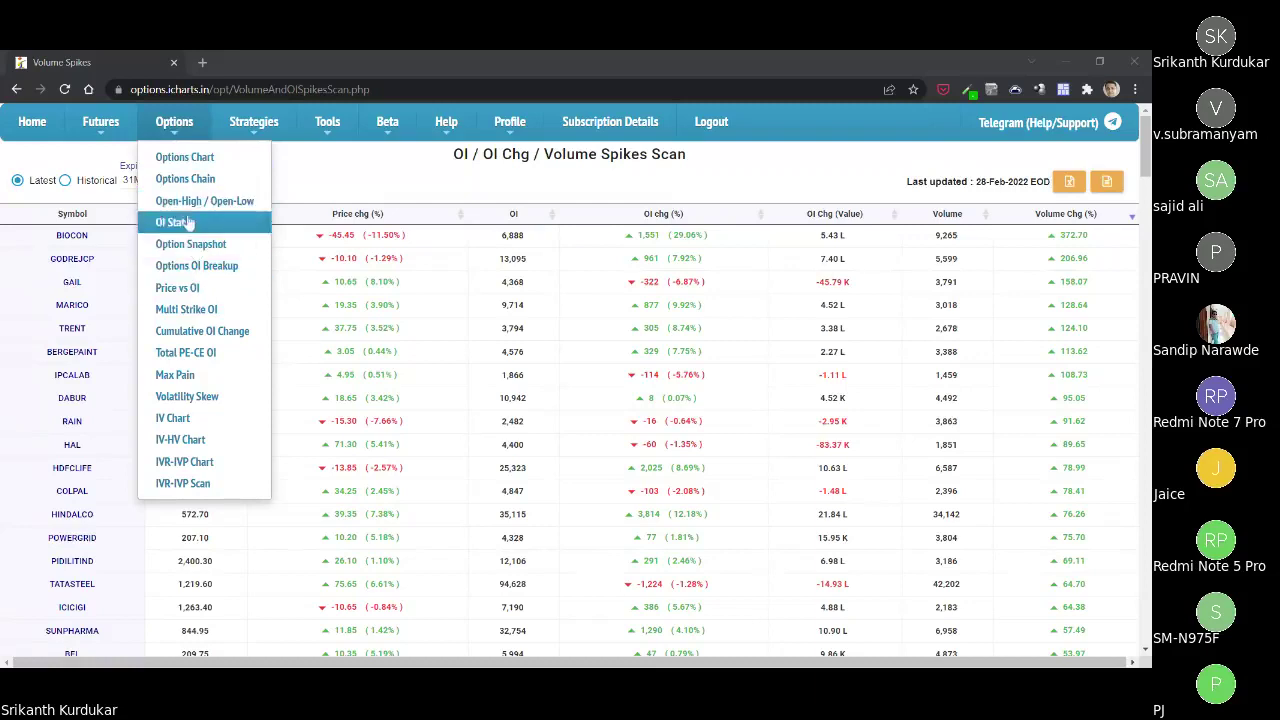
pyautogui.click(193, 311)
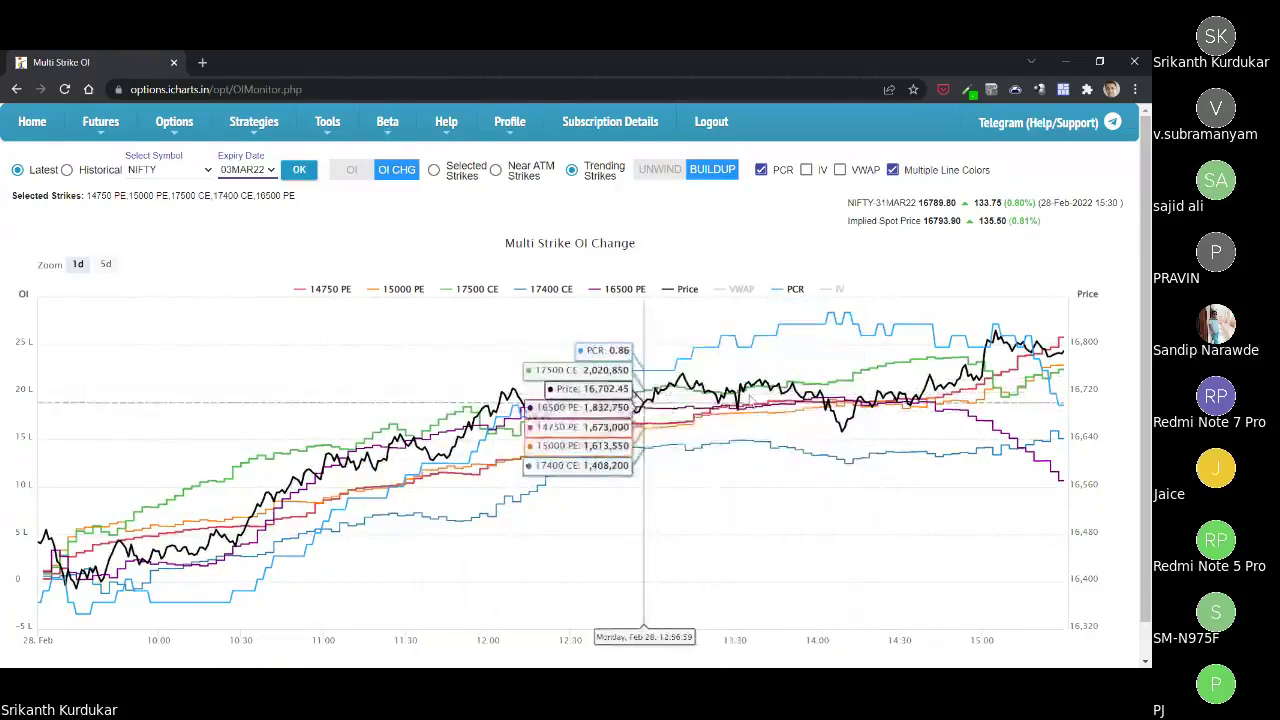
pyautogui.click(806, 170)
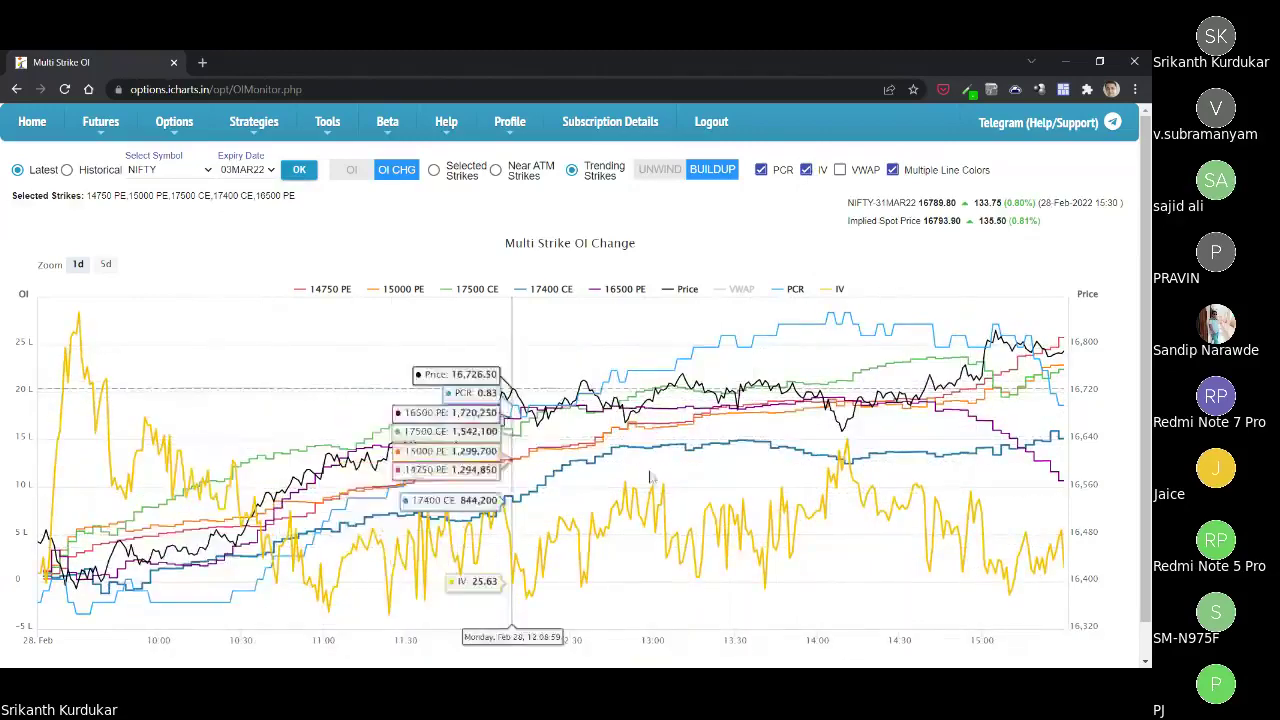
pyautogui.click(806, 170)
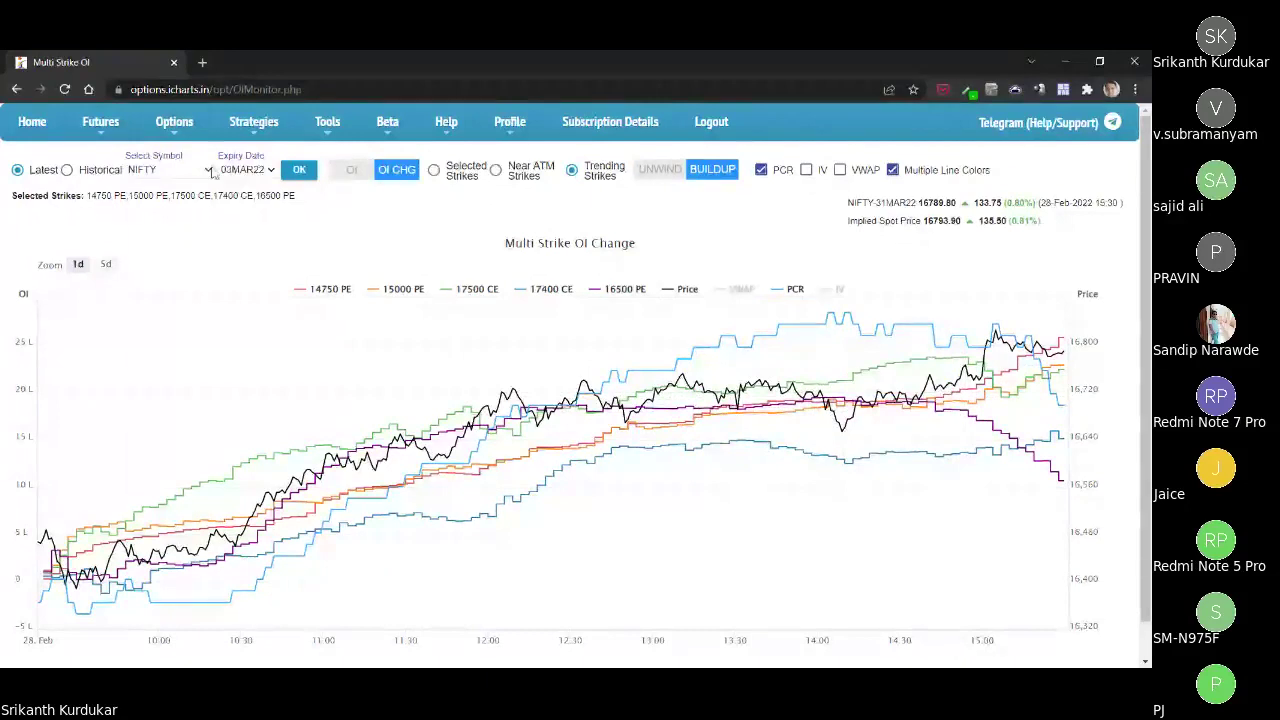
# Open the Straddle Chart for BANKNIFTY 36200, 03MAR22 expiry, and examine its 1 min price curve against the Keltner Channel.
pyautogui.moveTo(184, 123)
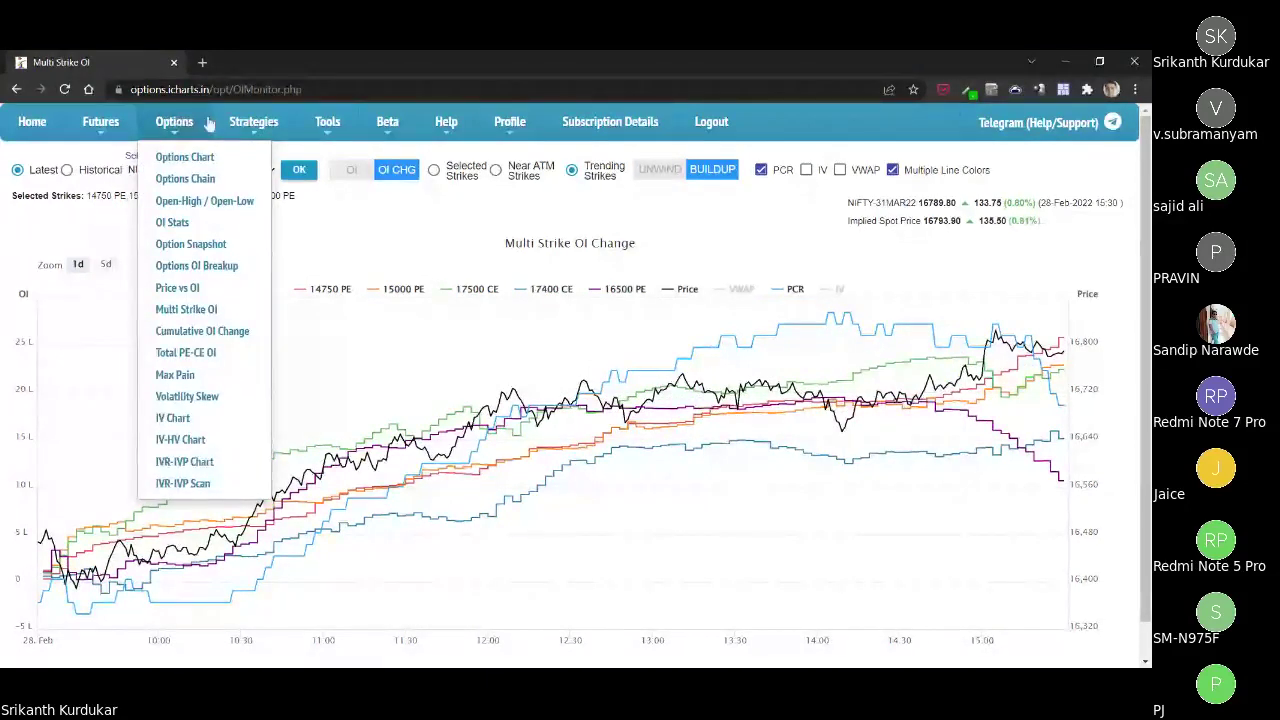
pyautogui.moveTo(254, 123)
pyautogui.moveTo(280, 166)
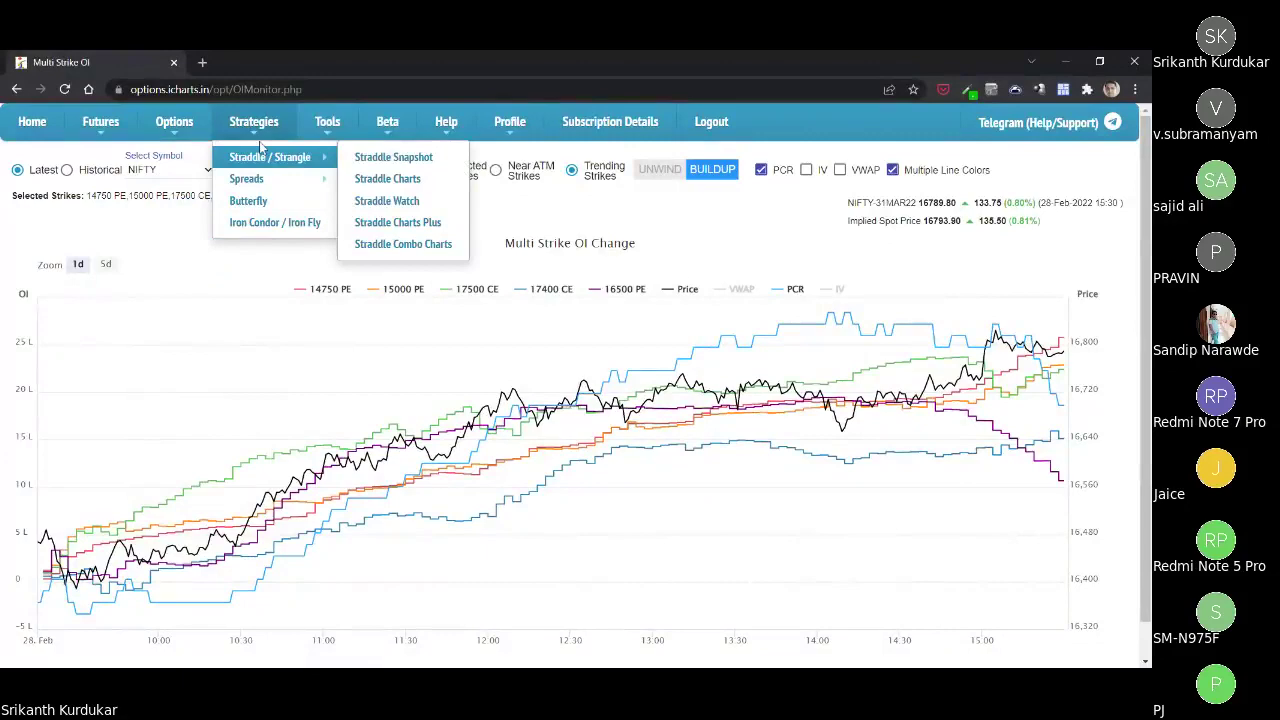
pyautogui.click(416, 184)
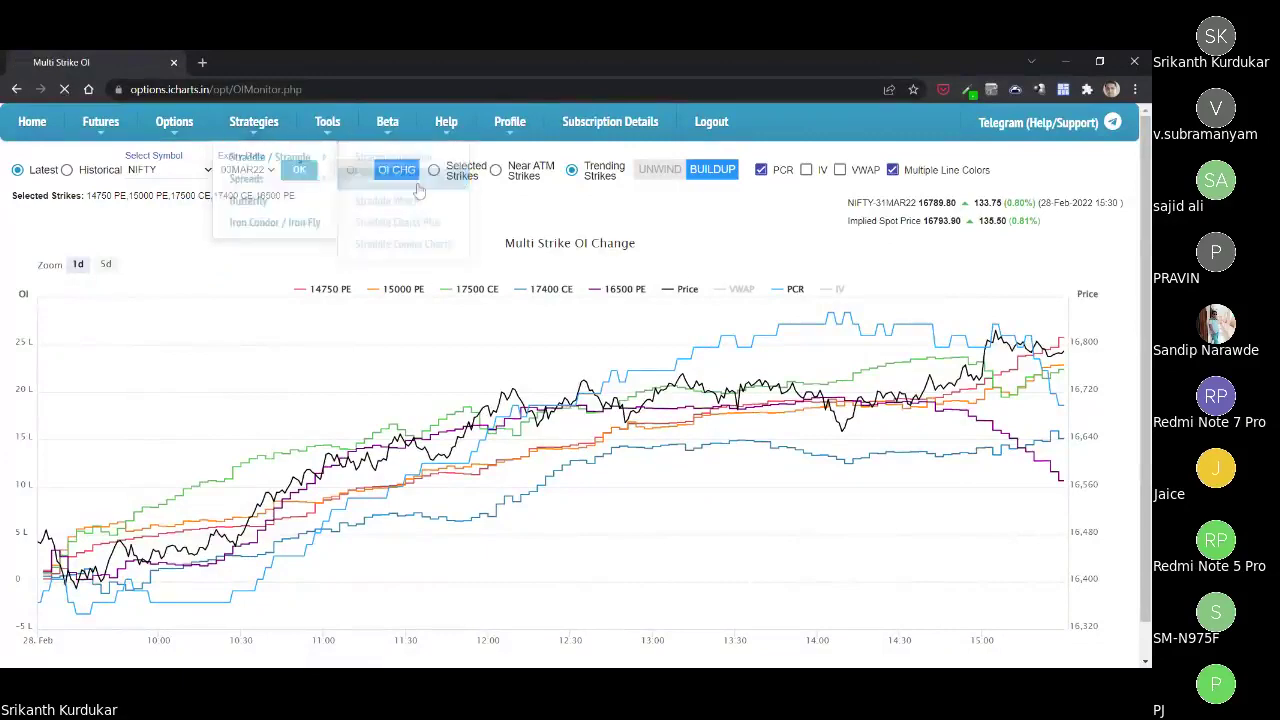
pyautogui.scroll(-5, 427, 285)
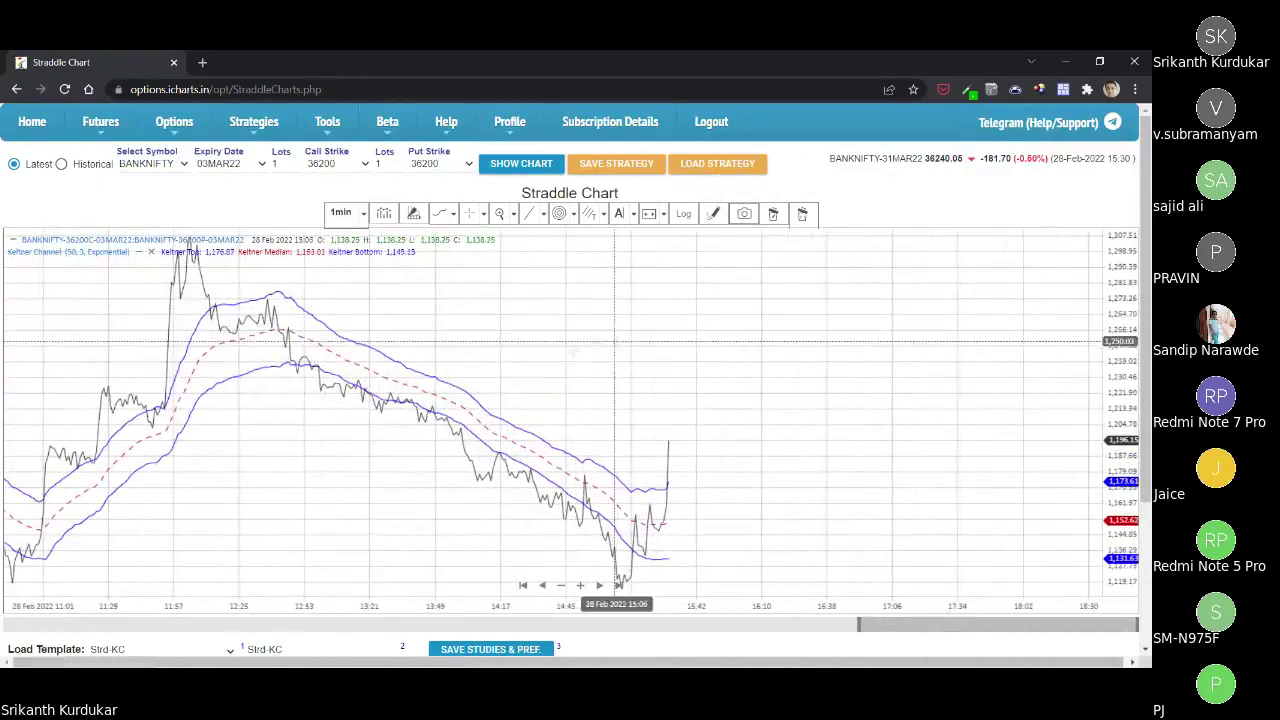
pyautogui.hscroll(-3, 623, 335)
pyautogui.scroll(-2, 700, 340)
pyautogui.scroll(2, 683, 347)
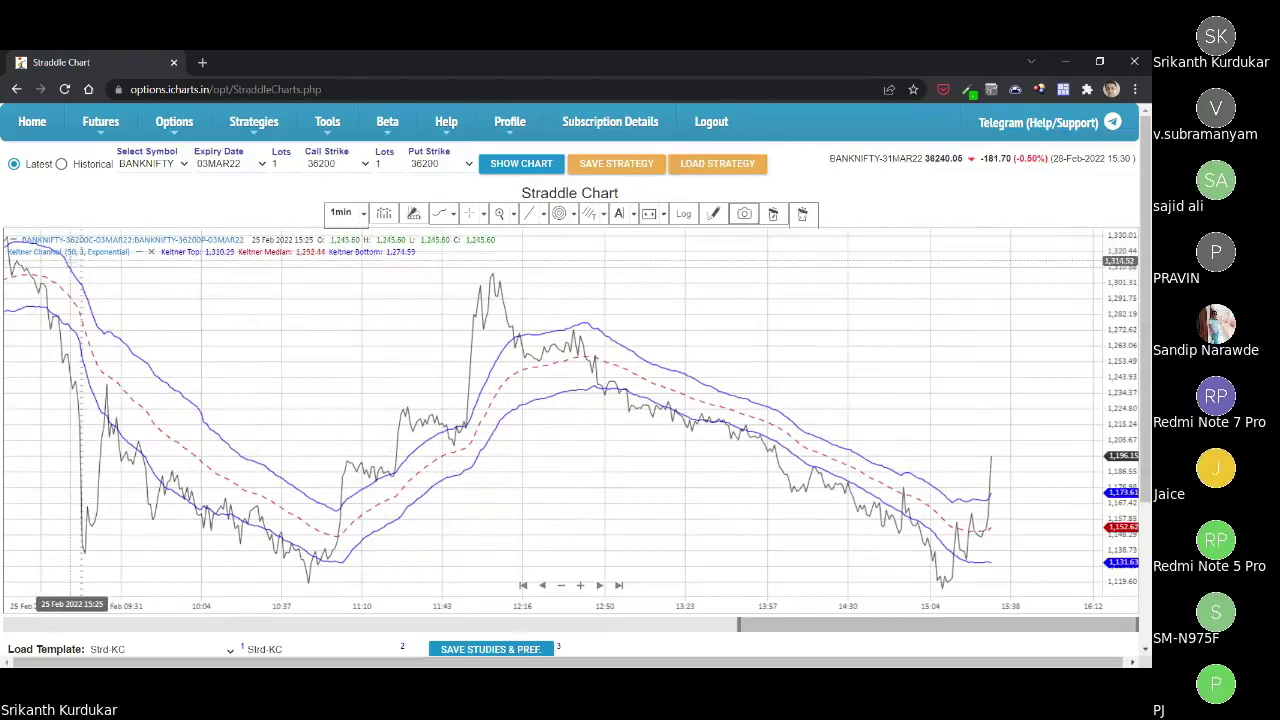
# View the BANKNIFTY 36200 straddle chart at the 2 min interval and at the 5 min interval.
pyautogui.click(365, 214)
pyautogui.click(362, 262)
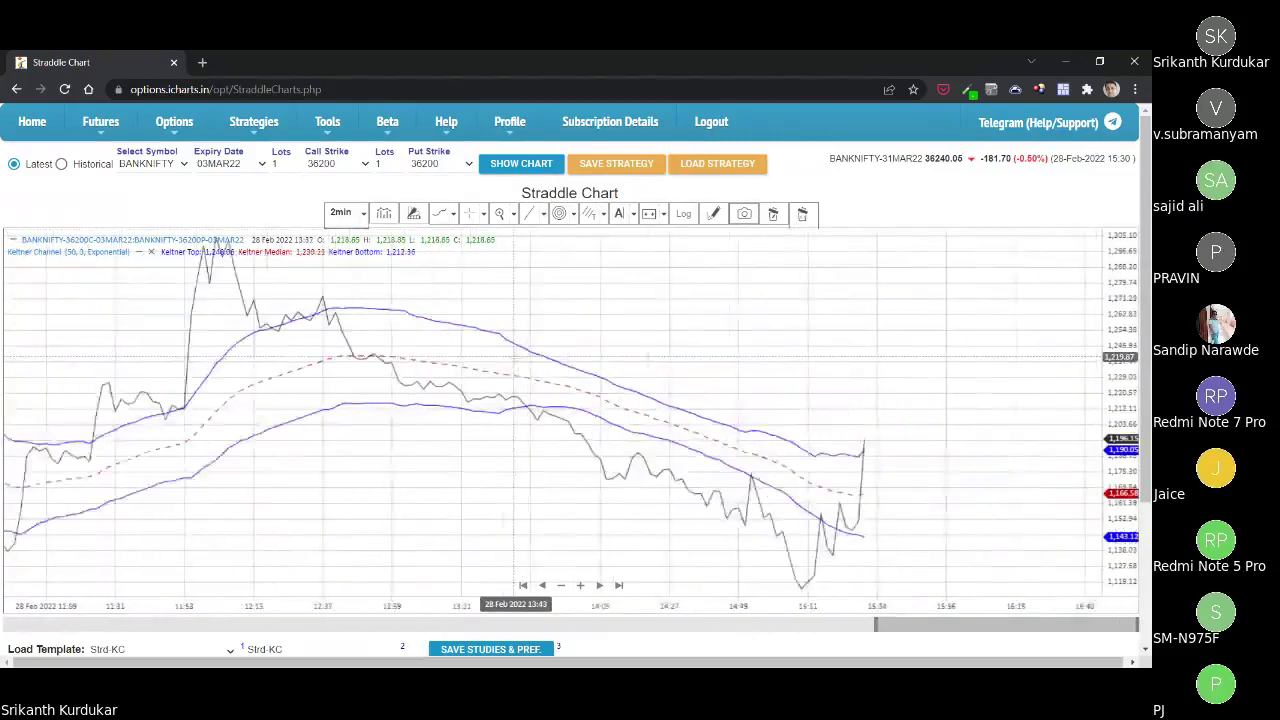
pyautogui.scroll(-3, 510, 356)
pyautogui.scroll(-2, 507, 340)
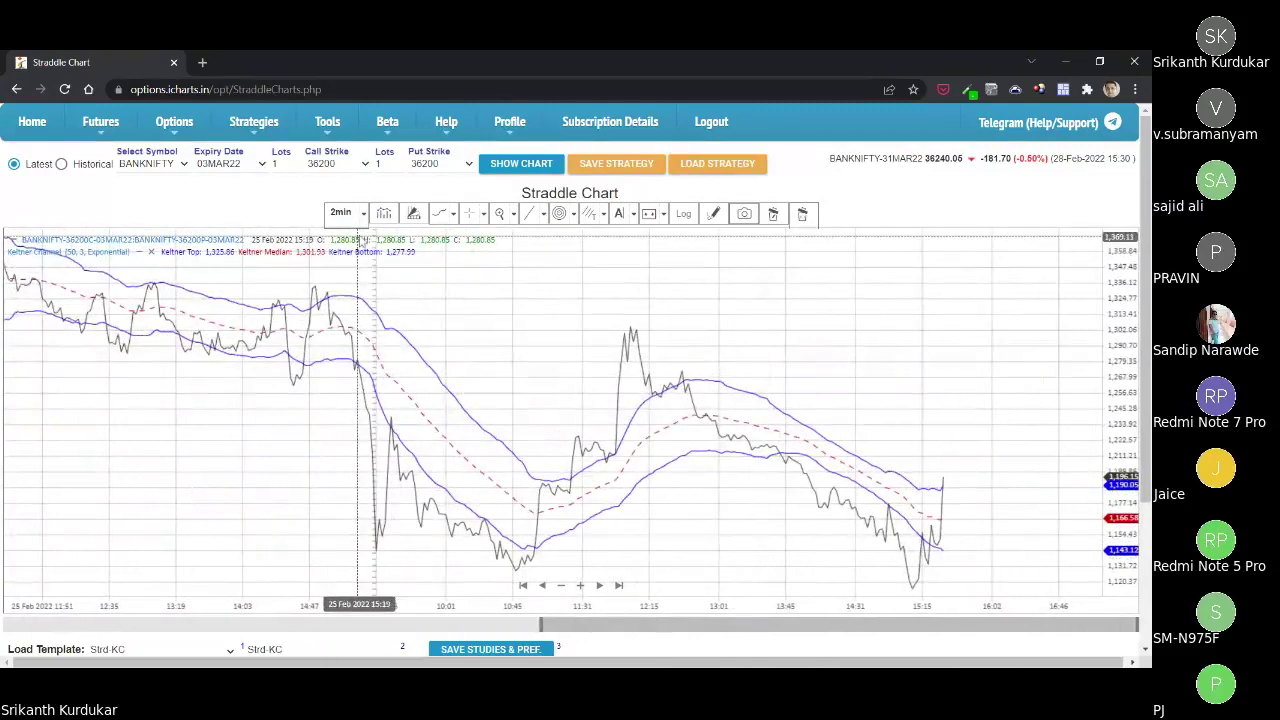
pyautogui.click(364, 216)
pyautogui.click(354, 346)
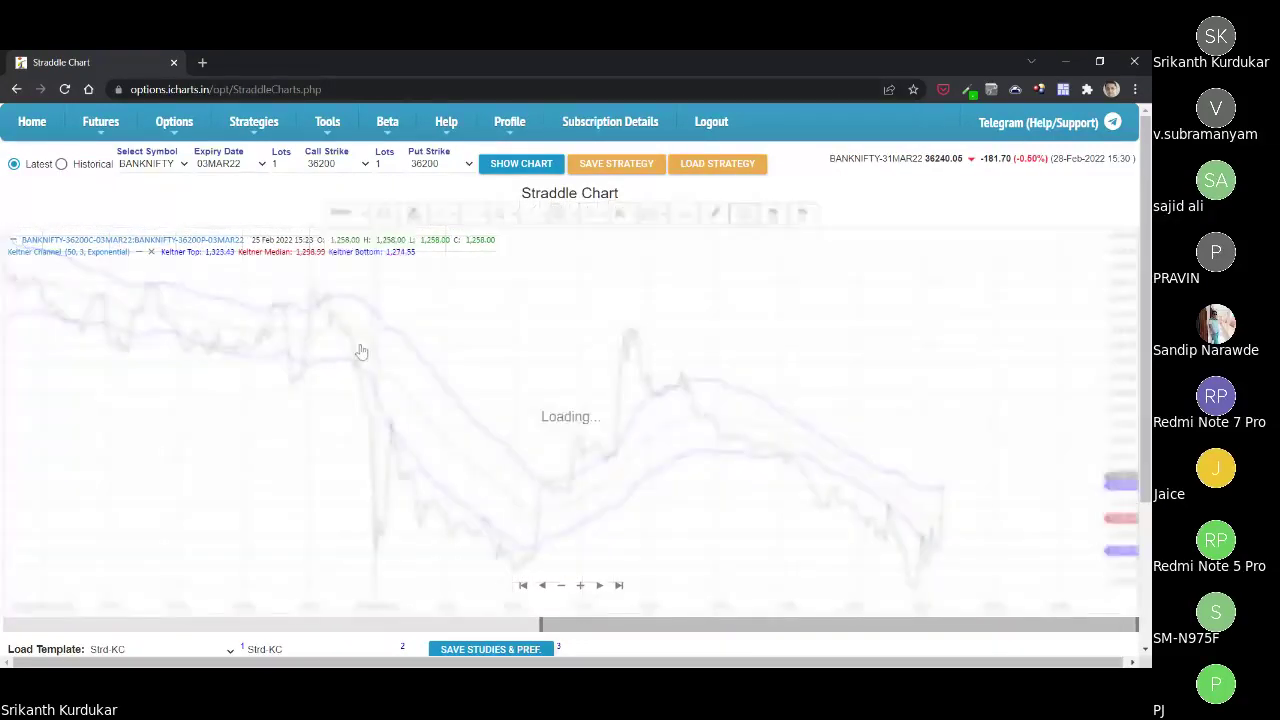
pyautogui.scroll(3, 788, 408)
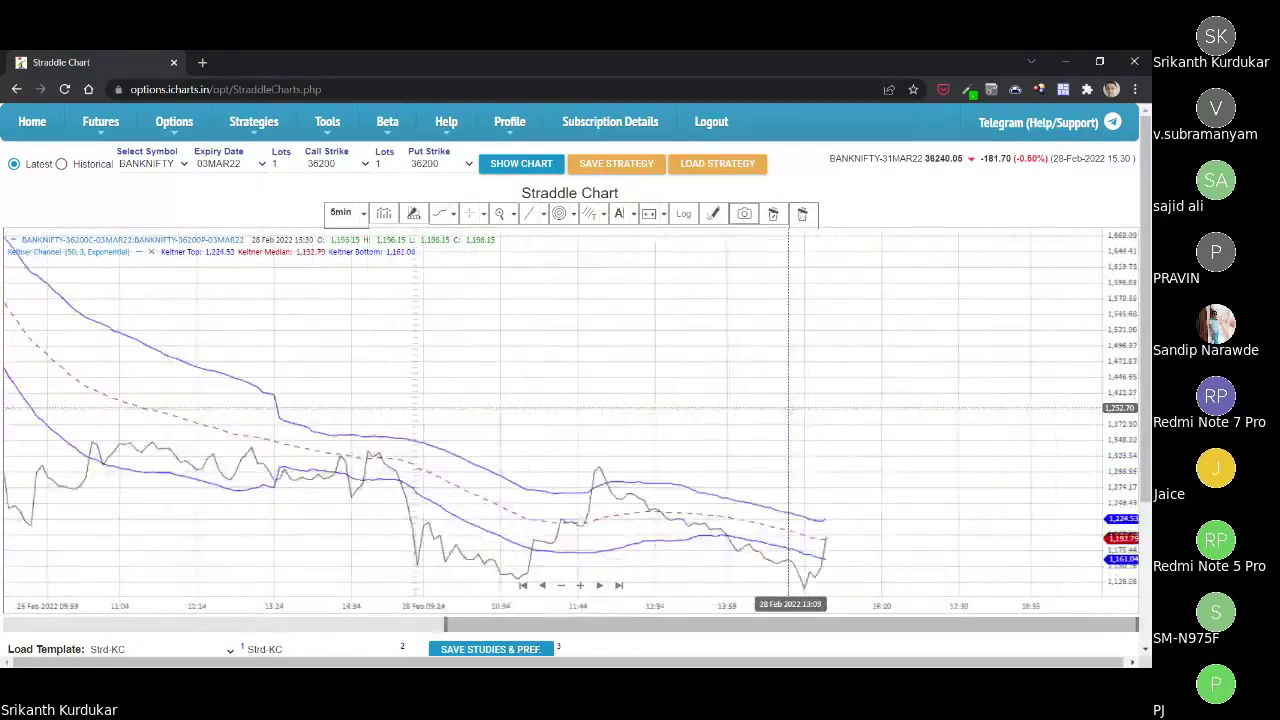
# Switch the straddle chart back to the 2 min interval and finally to 1 min.
pyautogui.click(363, 215)
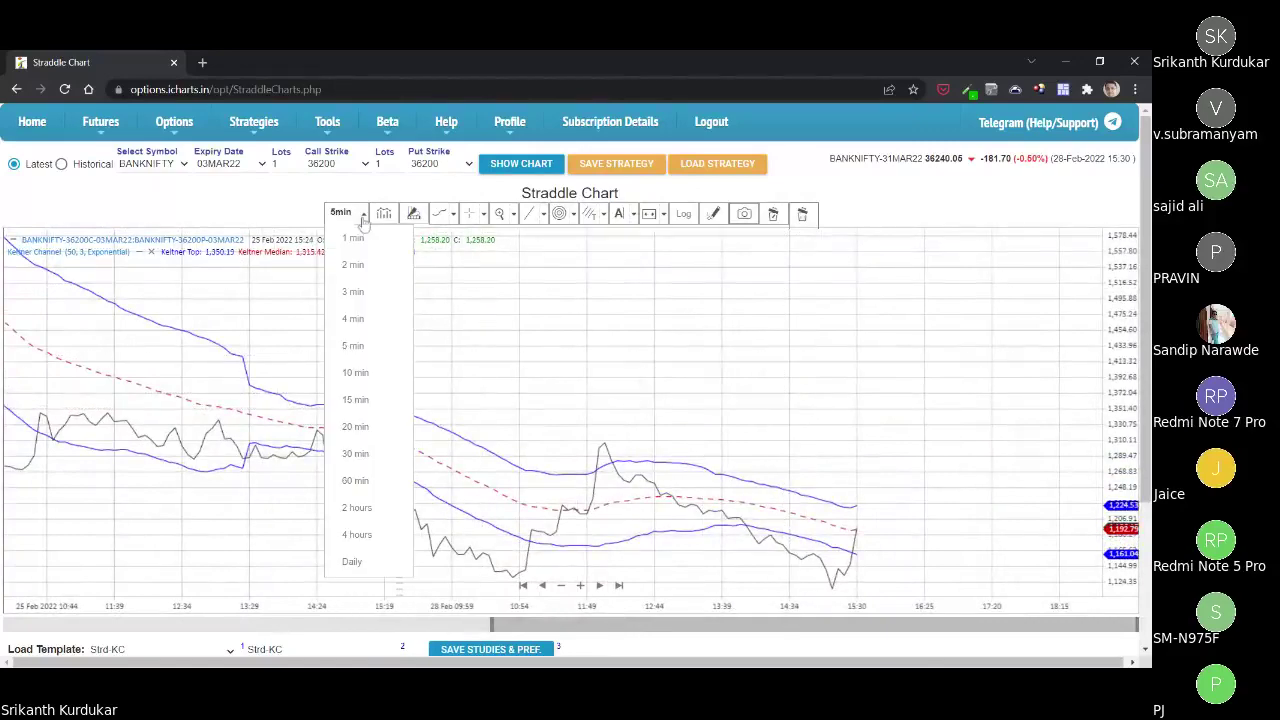
pyautogui.click(371, 278)
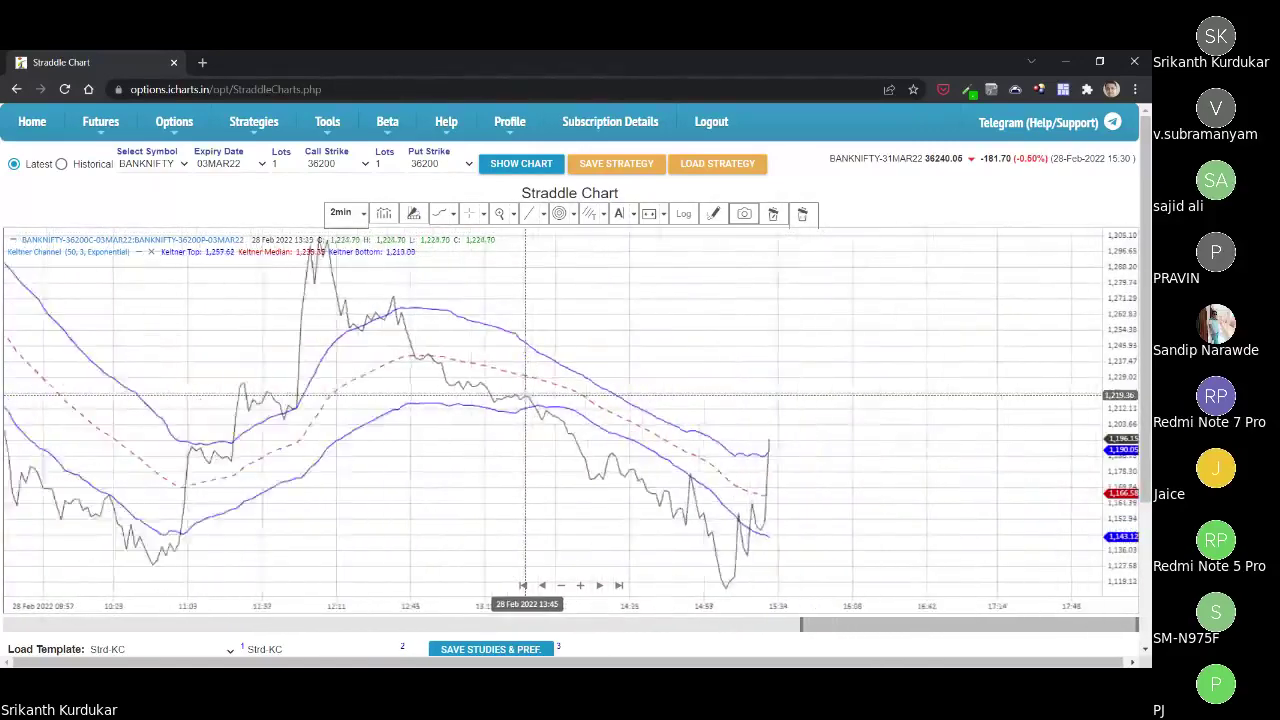
pyautogui.click(363, 215)
pyautogui.click(353, 238)
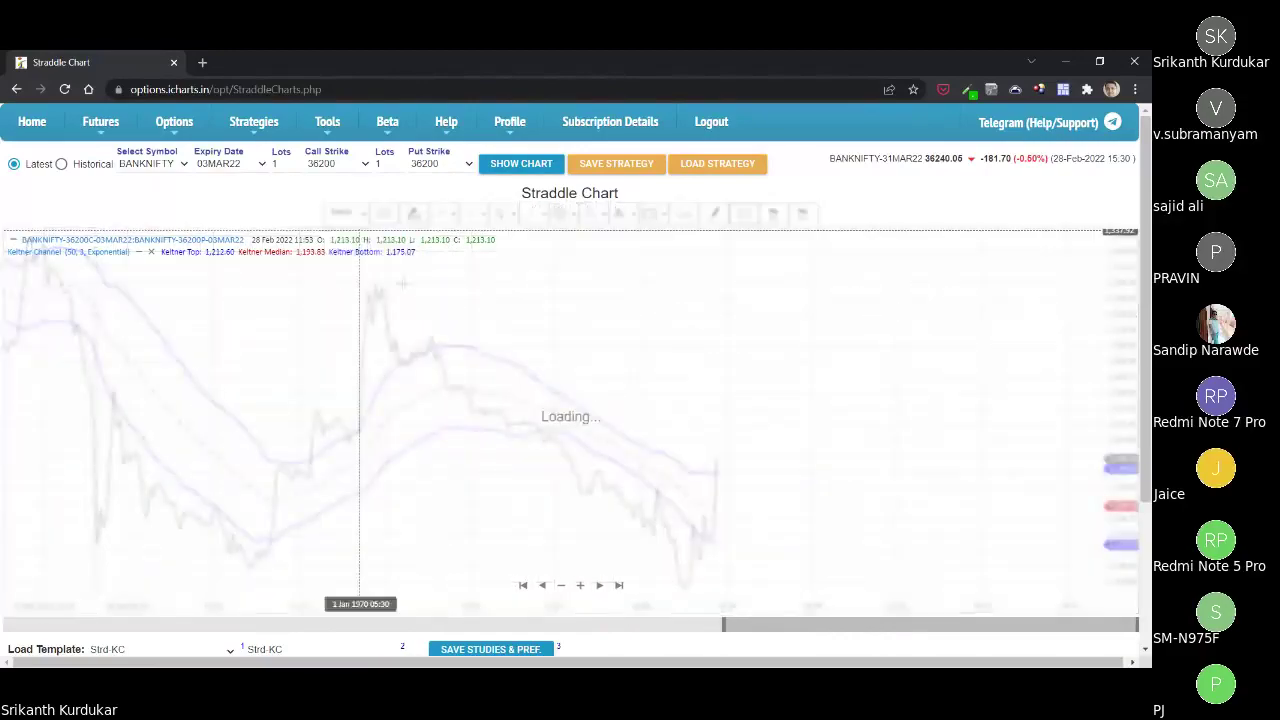
# Examine the 1 min straddle price curve against the Keltner Channel across the 25 Feb and 28 Feb 2022 sessions.
pyautogui.scroll(-5, 570, 334)
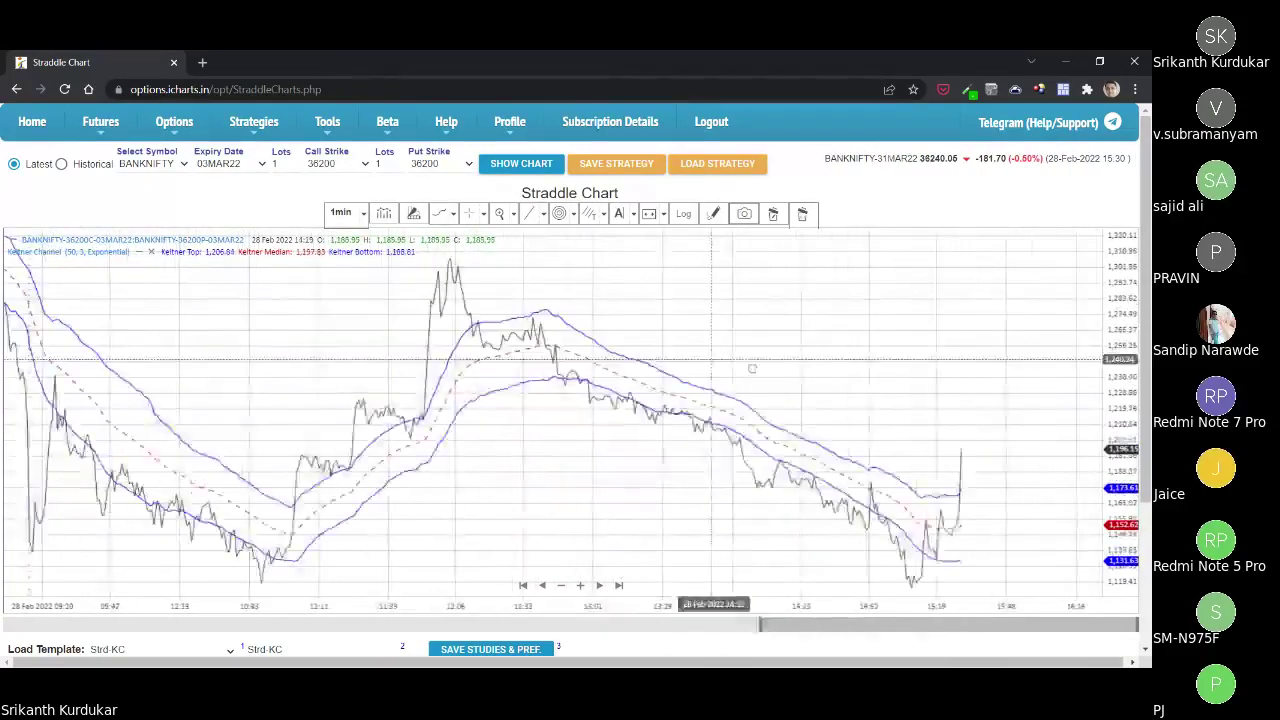
pyautogui.scroll(4, 590, 360)
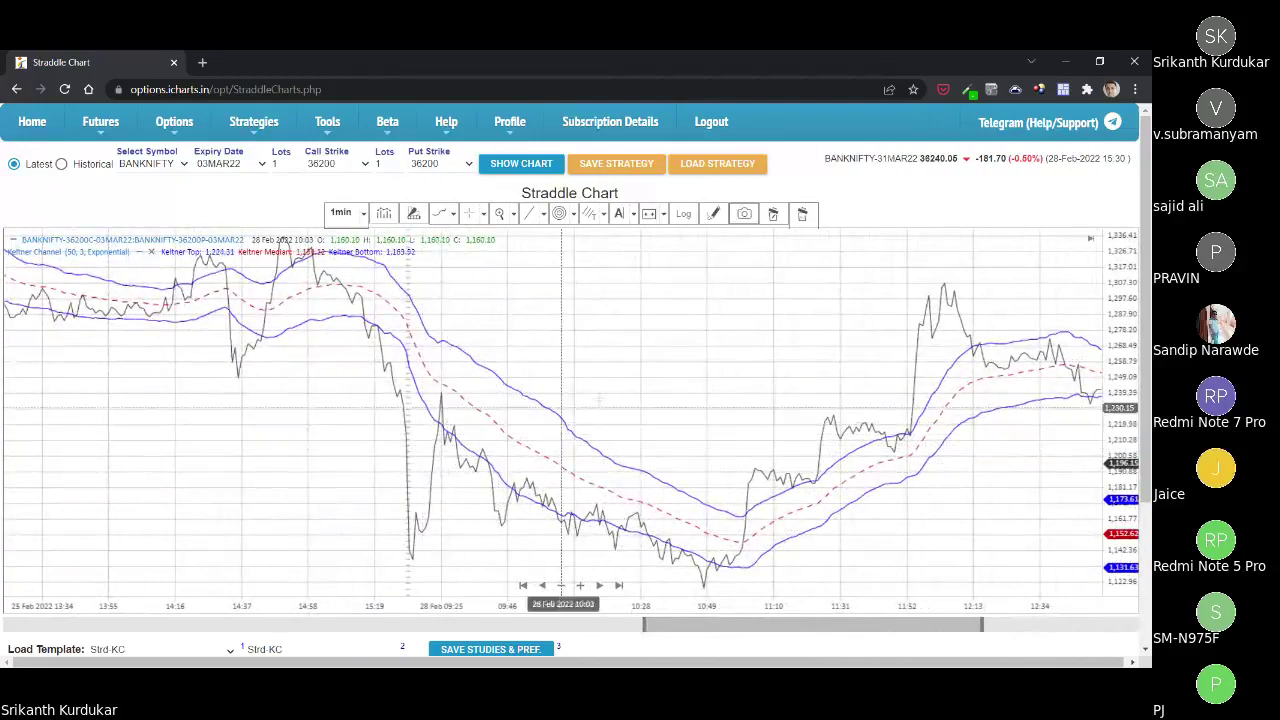
pyautogui.hscroll(5, 430, 455)
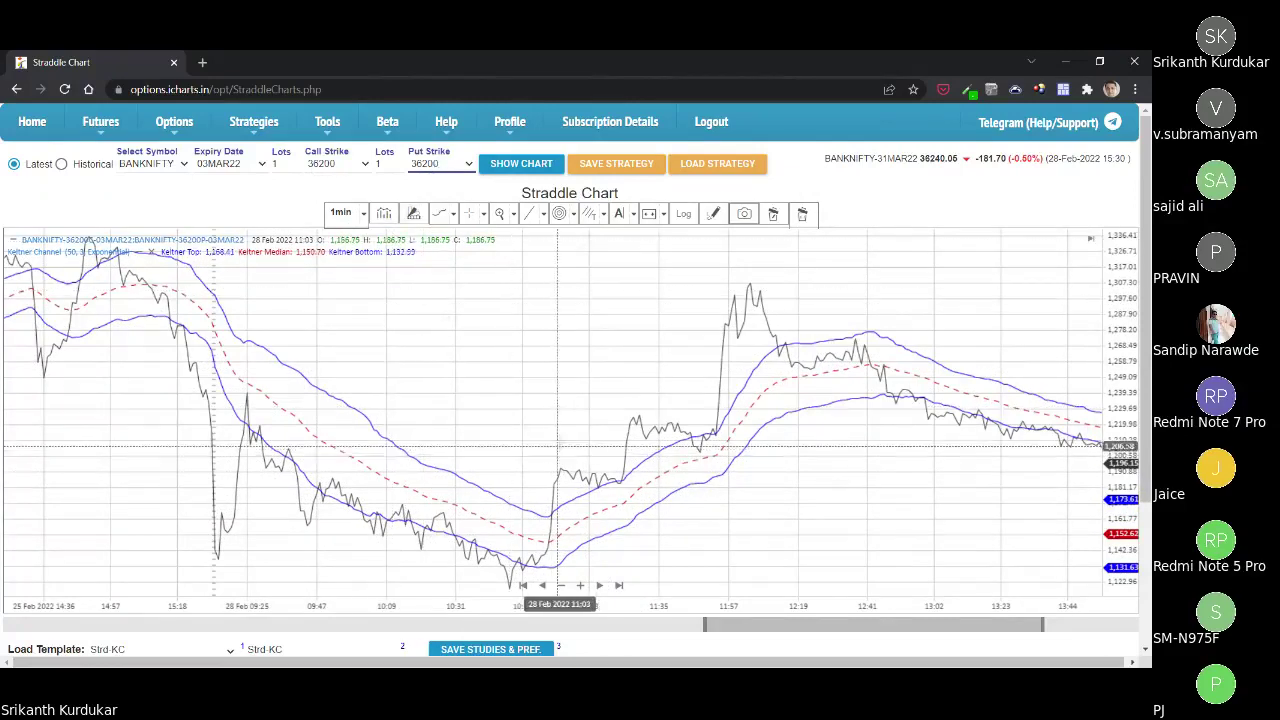
pyautogui.scroll(-3, 555, 428)
pyautogui.scroll(1, 557, 428)
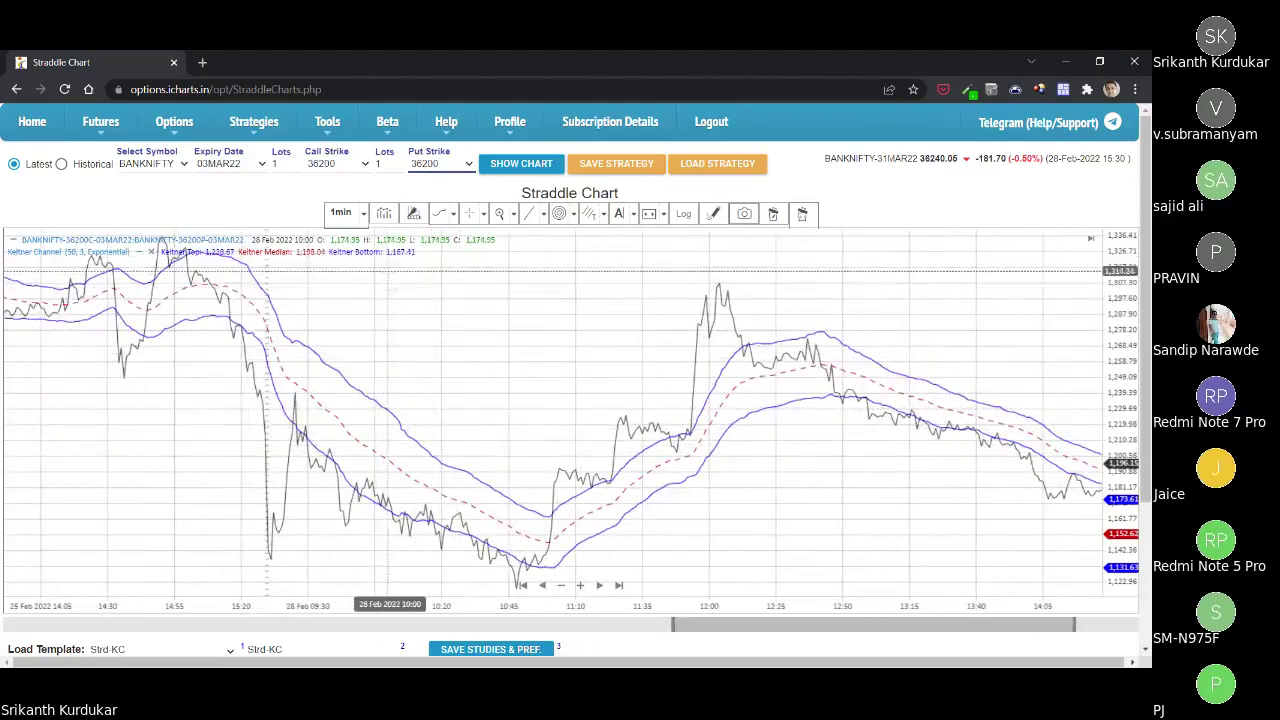
pyautogui.moveTo(494, 380); pyautogui.dragTo(363, 381)
pyautogui.scroll(-1, 363, 381)
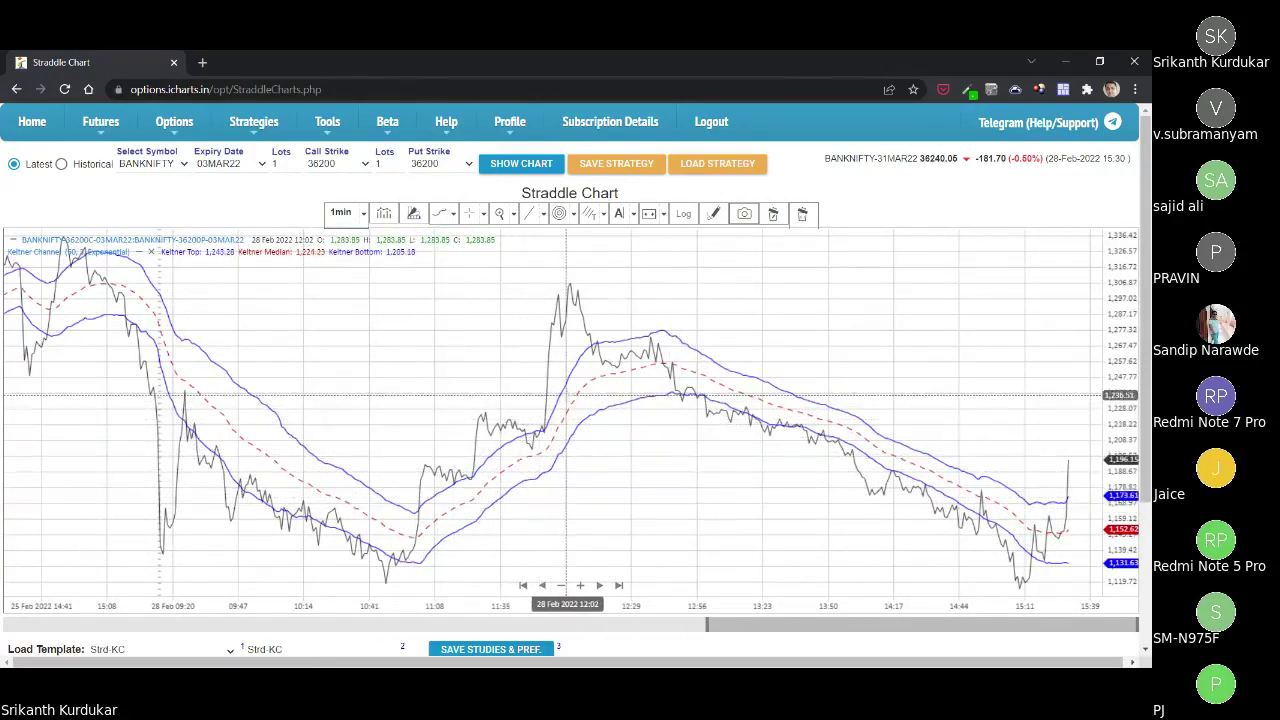
pyautogui.scroll(-5, 566, 395)
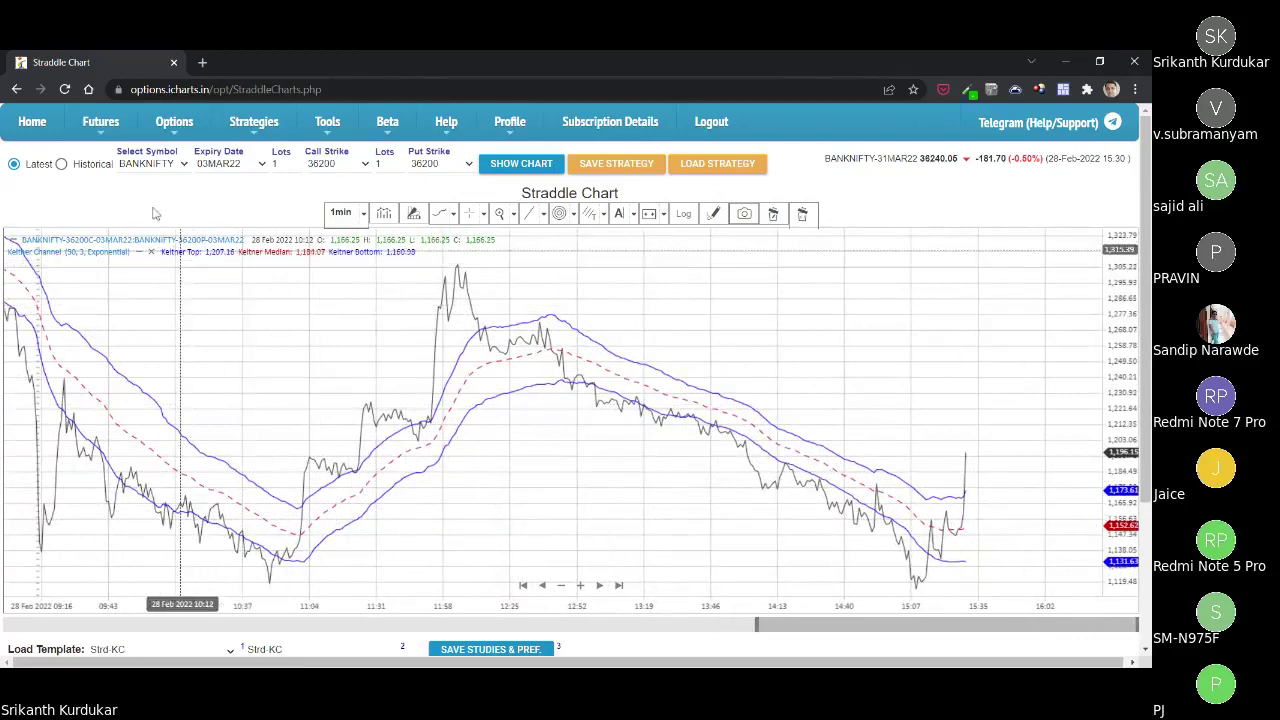
# Open the Spread Chart from the spread strategies and highlight its title.
pyautogui.moveTo(246, 139)
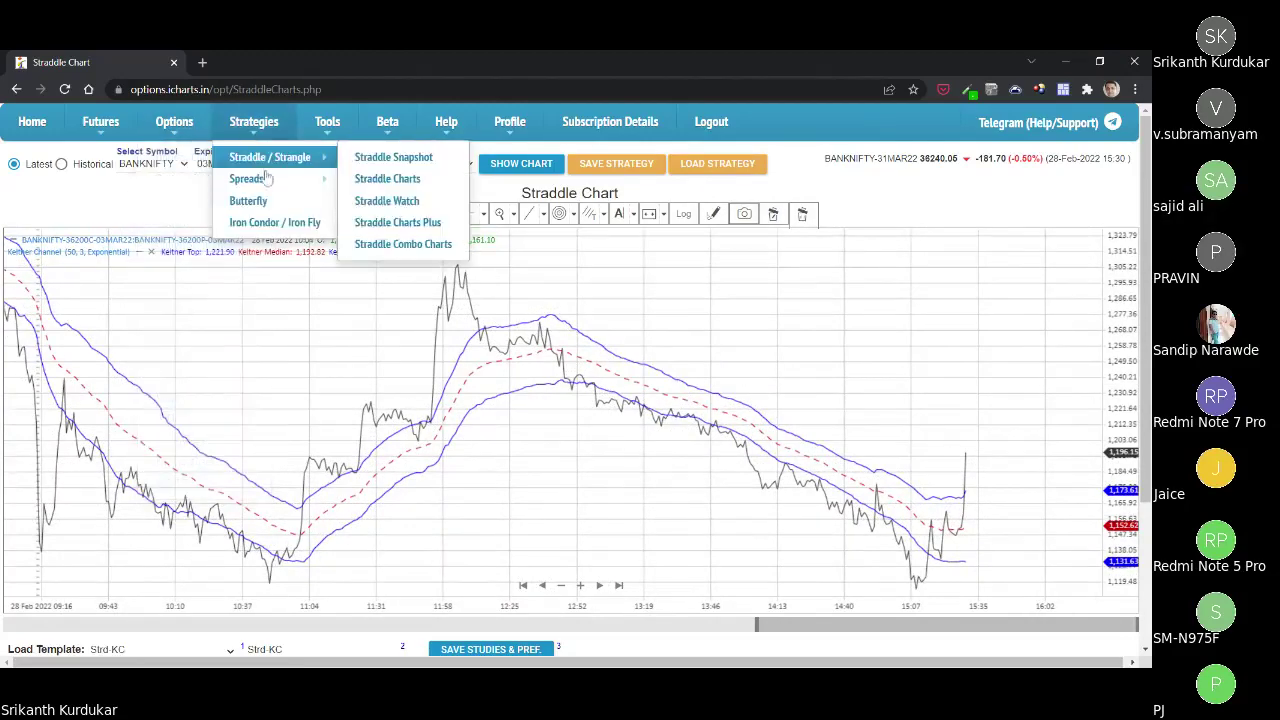
pyautogui.moveTo(262, 178)
pyautogui.click(388, 179)
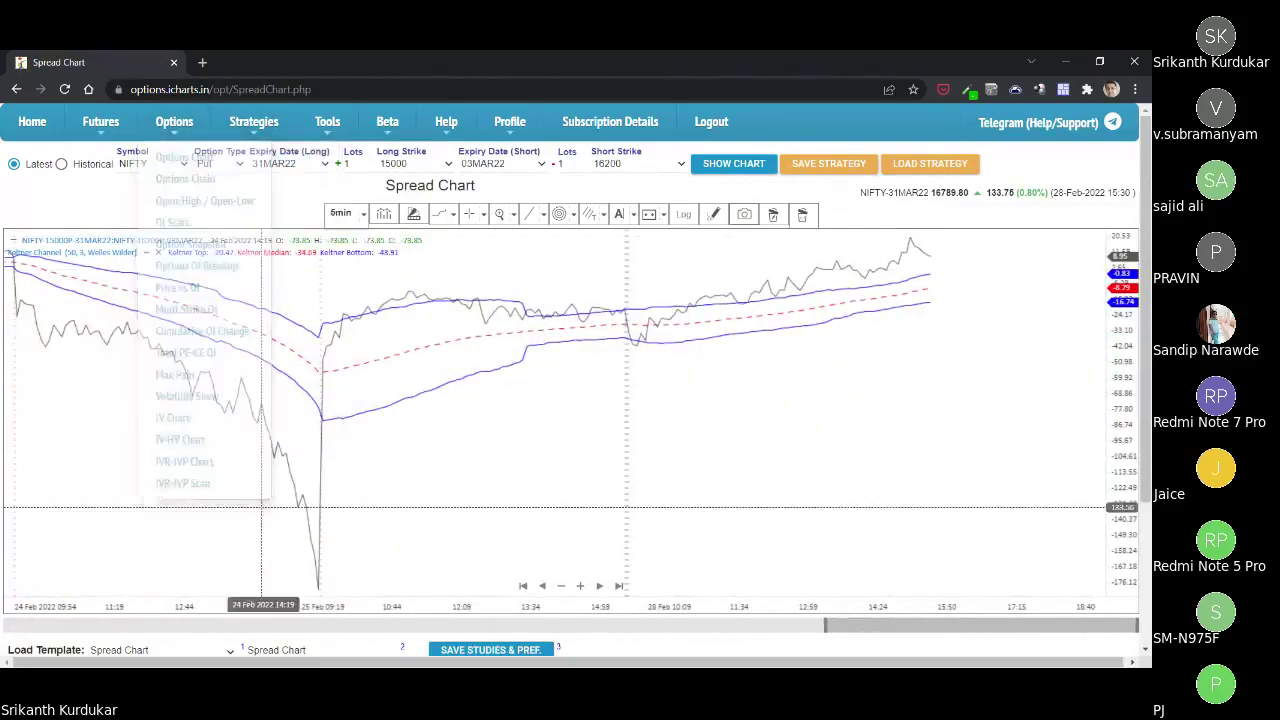
pyautogui.tripleClick(241, 187)
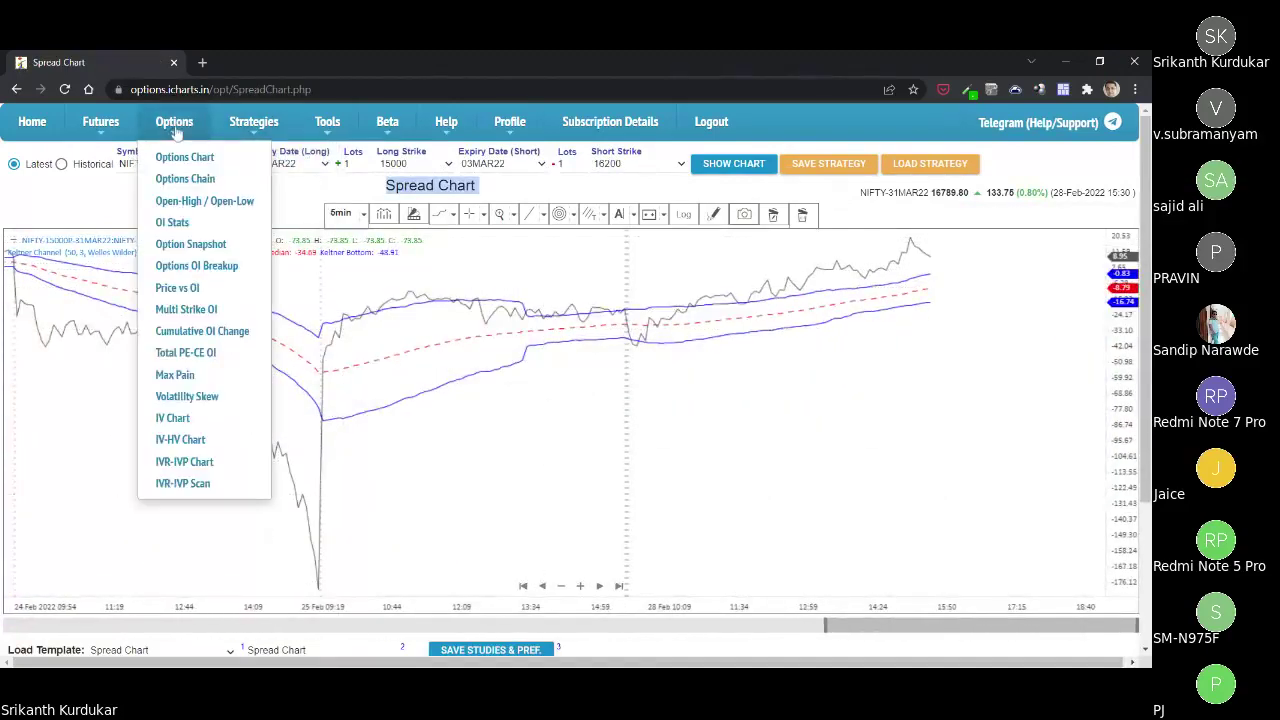
# Open the Futures Chart in a separate browser tab and display NIFTY with the 31MAR22 expiry.
pyautogui.moveTo(100, 124)
pyautogui.click(123, 163)
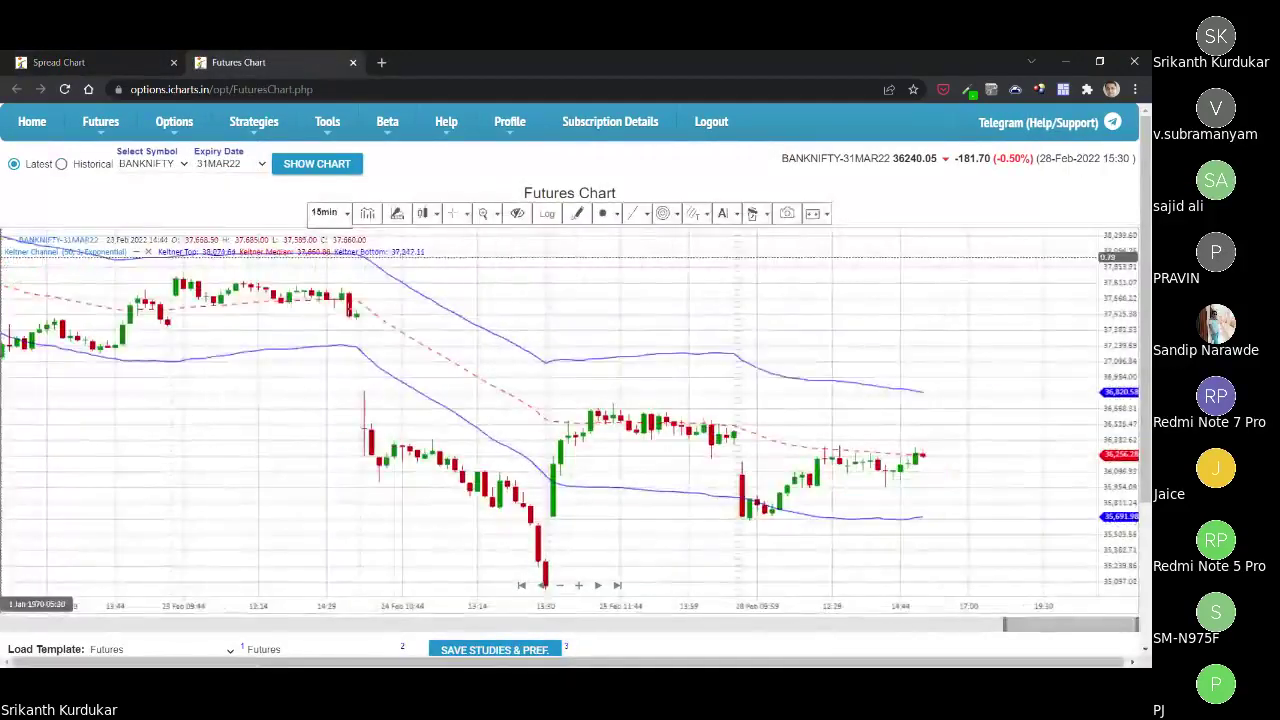
pyautogui.moveTo(600, 500); pyautogui.dragTo(371, 500)
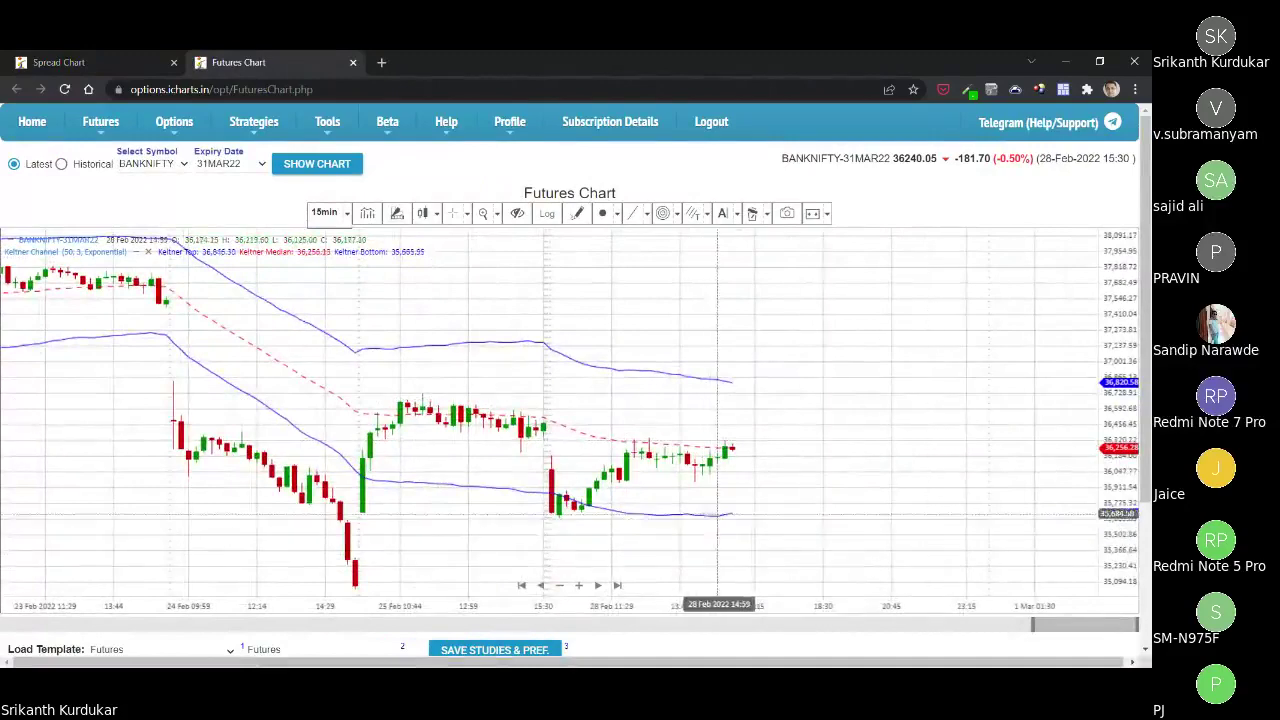
pyautogui.click(157, 178)
pyautogui.click(317, 163)
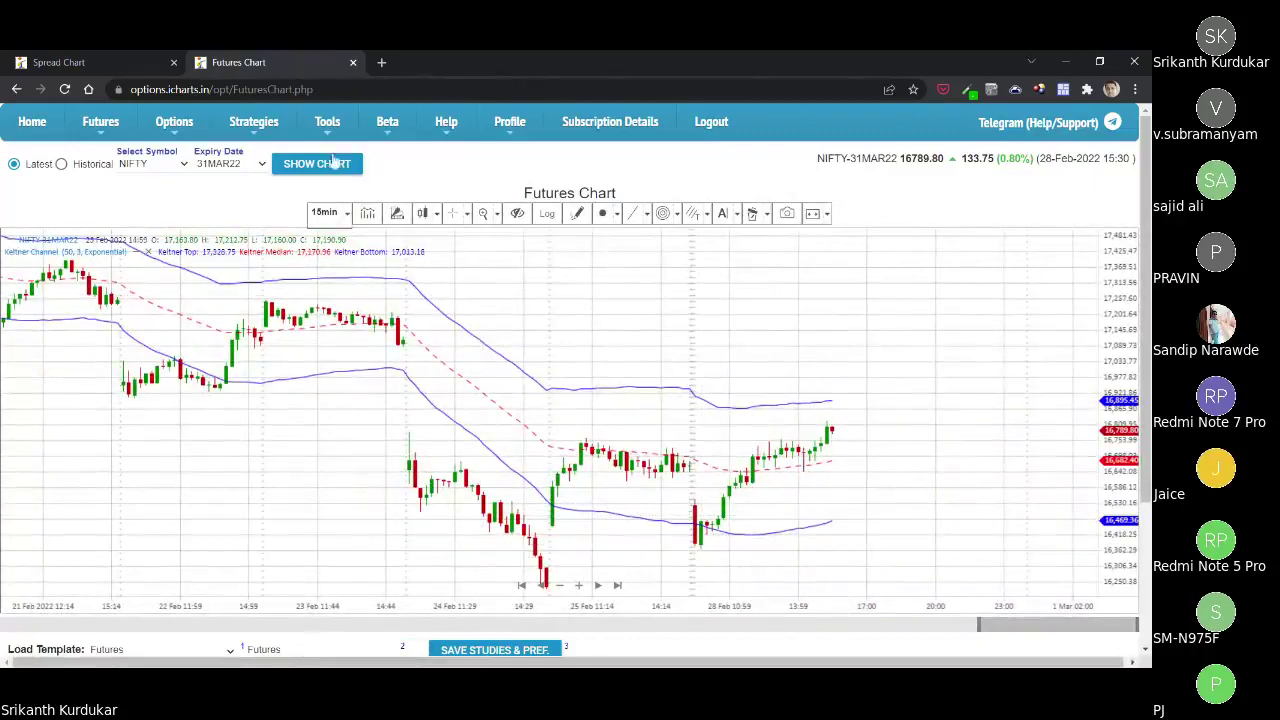
# Plot a NIFTY put spread for 03MAR22 with long strike 16500 and short strike 16300, glancing at the futures chart while it loads.
pyautogui.click(110, 62)
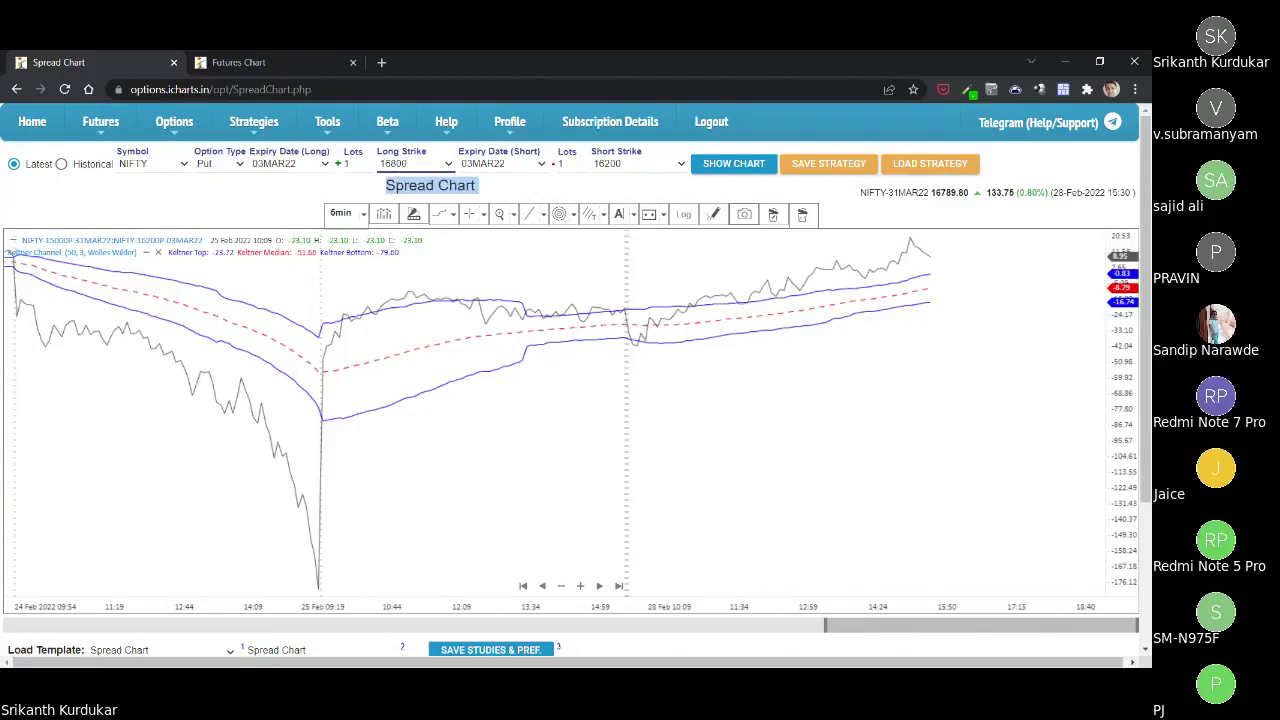
pyautogui.press('Up')
pyautogui.press('Up')
pyautogui.press('Up')
pyautogui.press('Down')
pyautogui.click(733, 164)
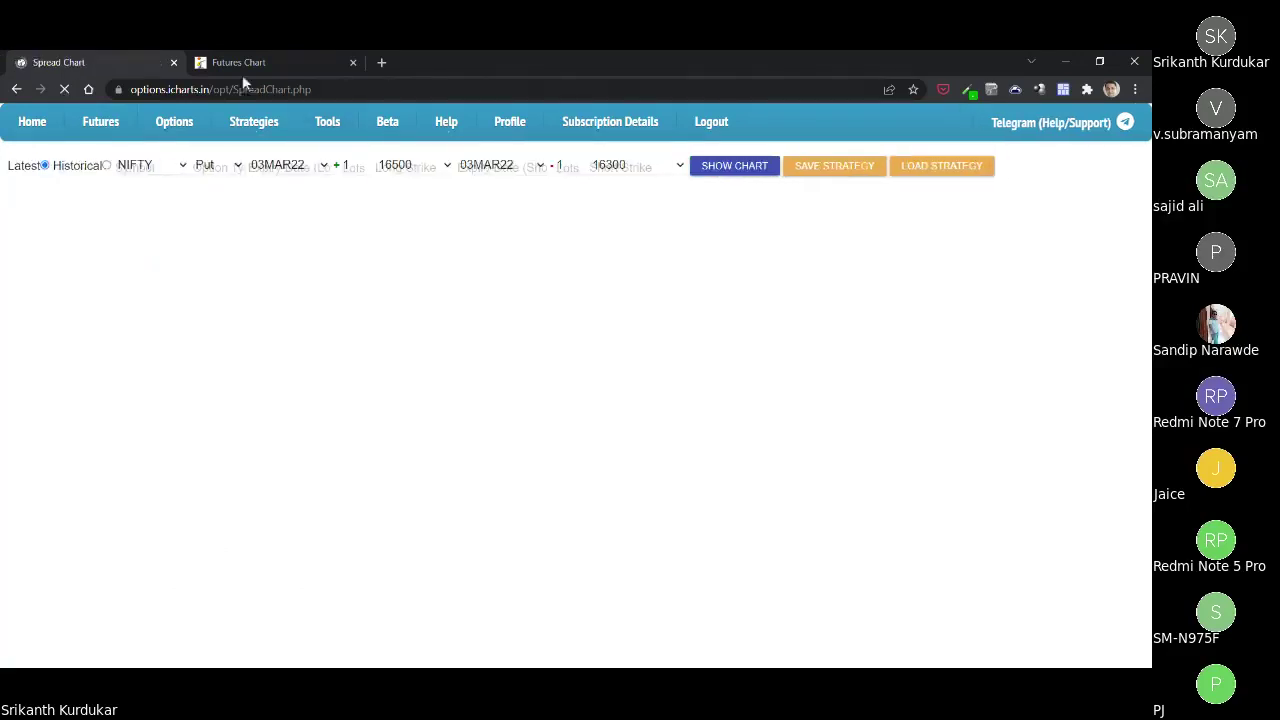
pyautogui.click(240, 62)
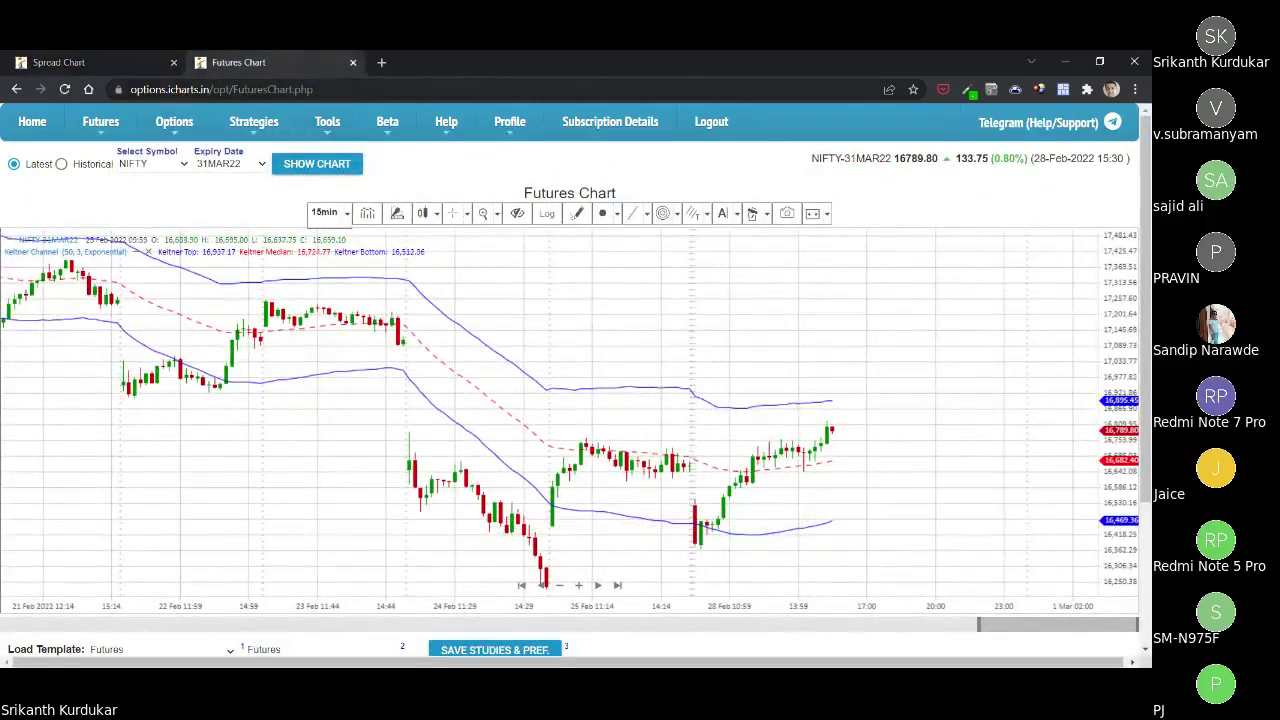
pyautogui.click(110, 62)
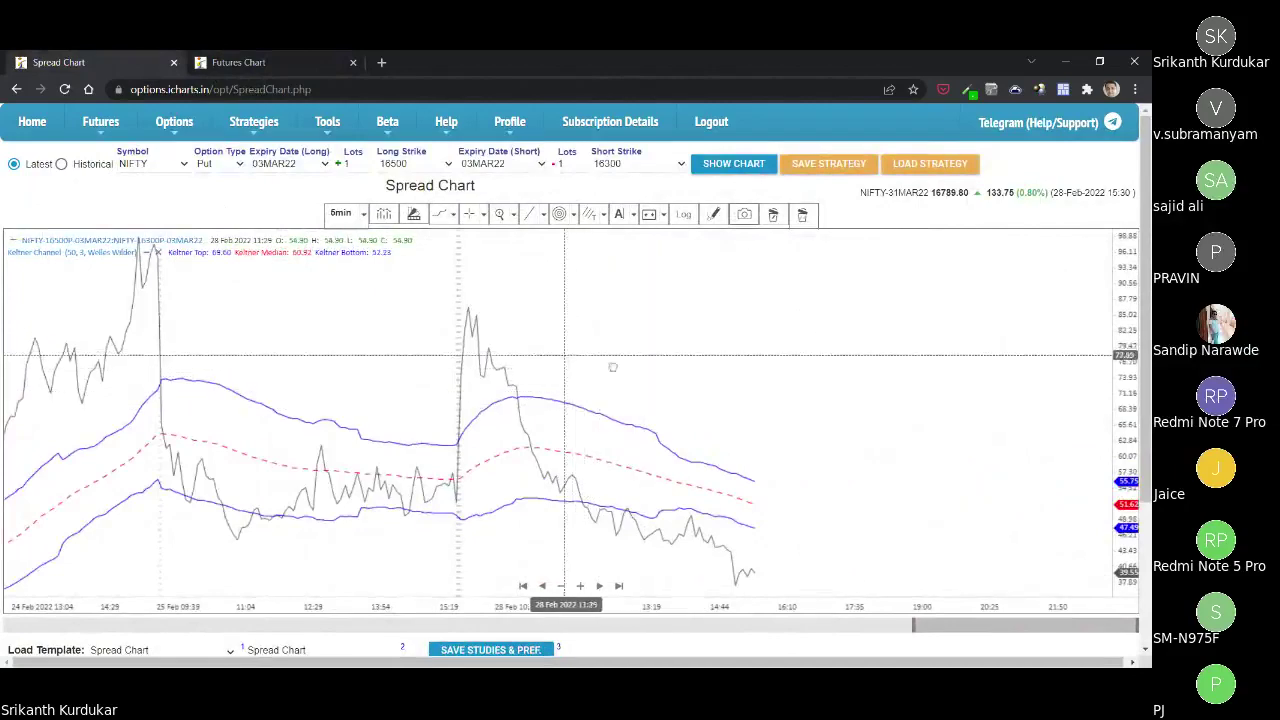
# Set the NIFTY put spread chart to the 1 min interval and examine its curve against the Keltner Channel.
pyautogui.scroll(3, 588, 378)
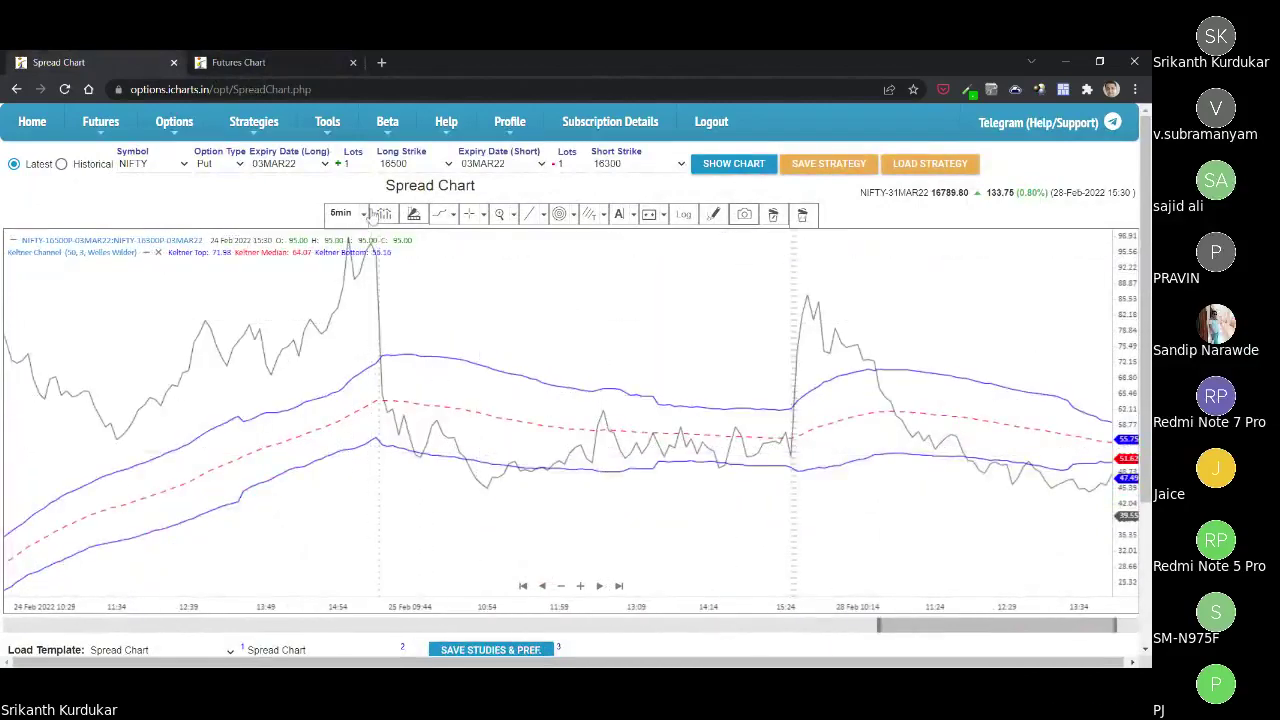
pyautogui.click(364, 214)
pyautogui.click(366, 240)
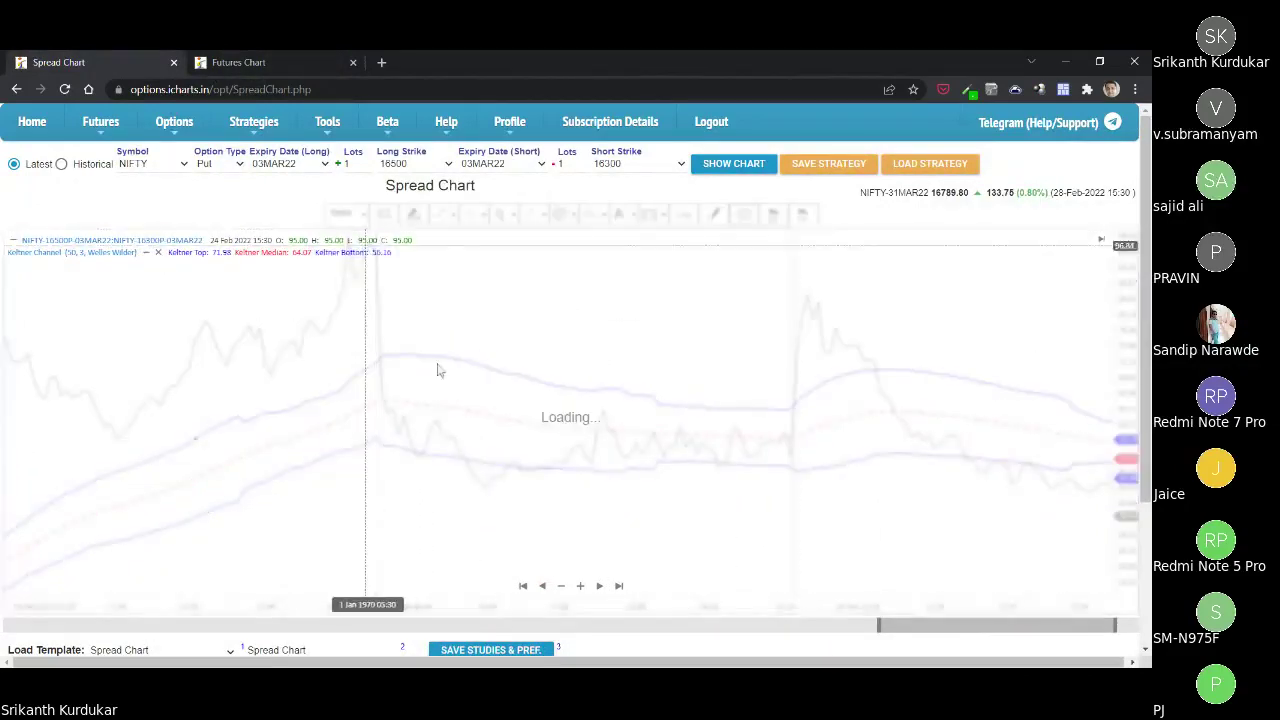
pyautogui.scroll(-5, 697, 406)
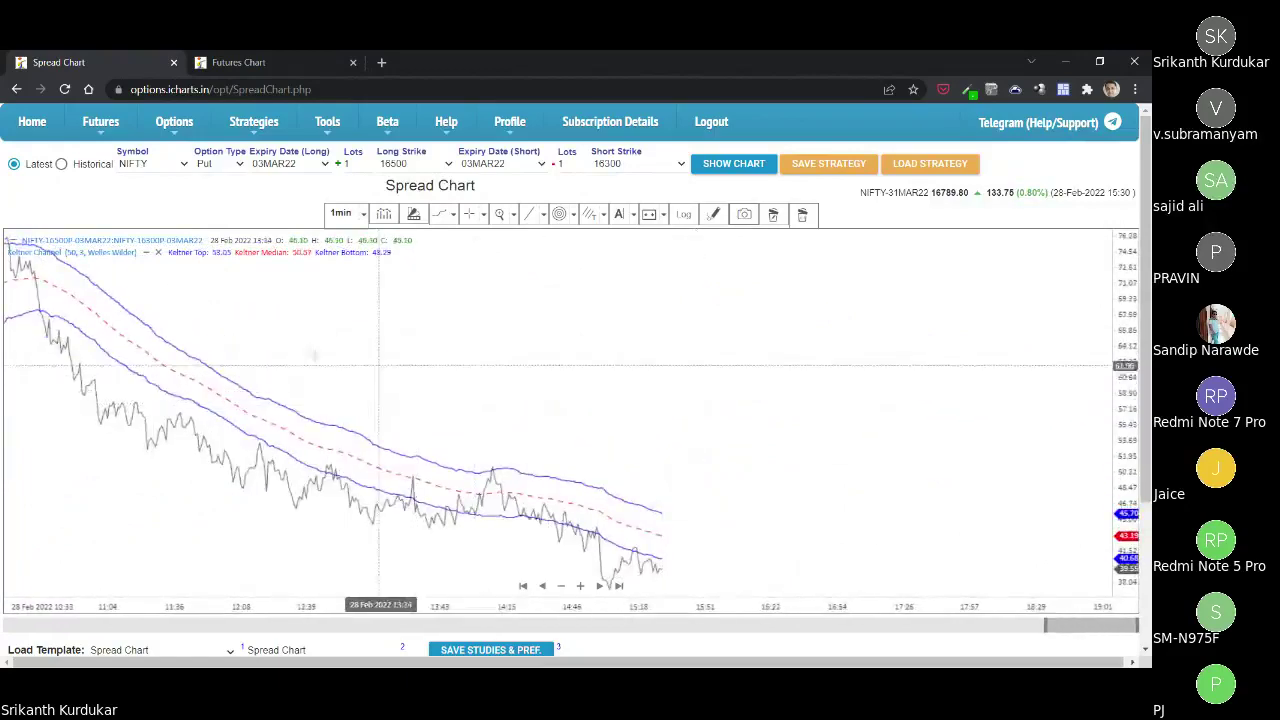
pyautogui.scroll(-1, 535, 488)
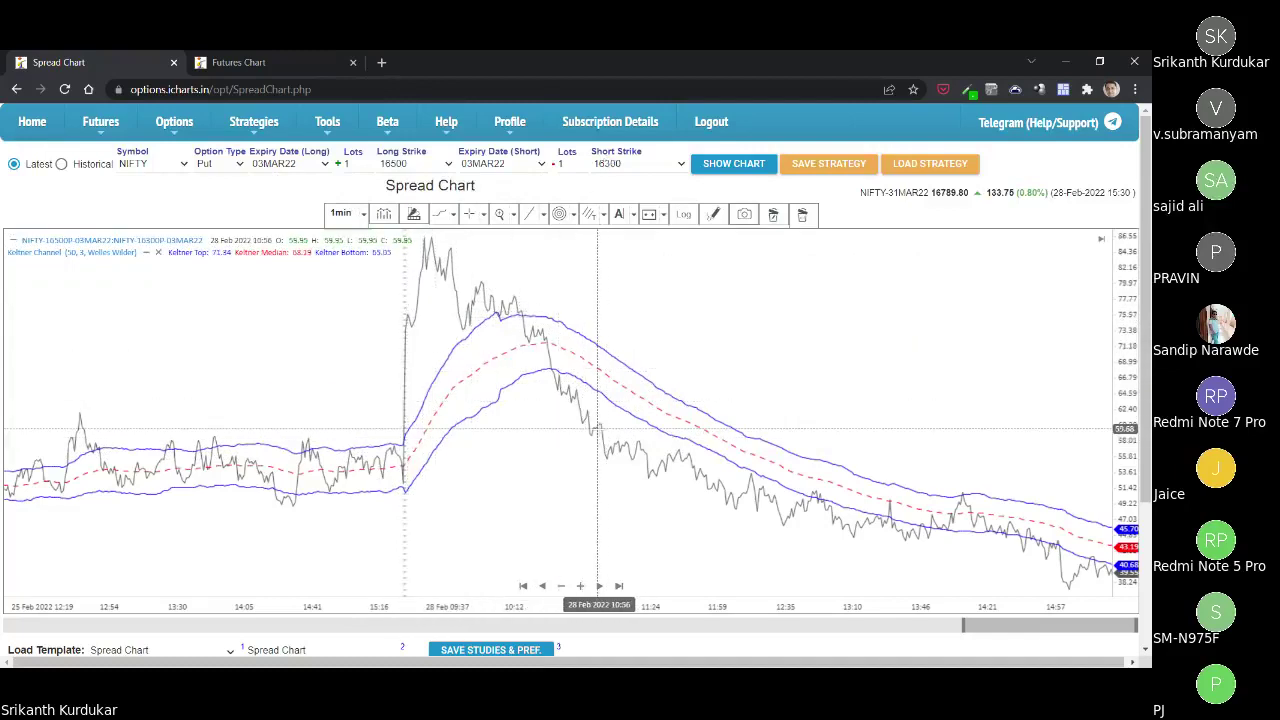
# Compare the 28 Feb 2022 price action on the NIFTY futures chart with the 16500/16300 put spread chart.
pyautogui.click(250, 63)
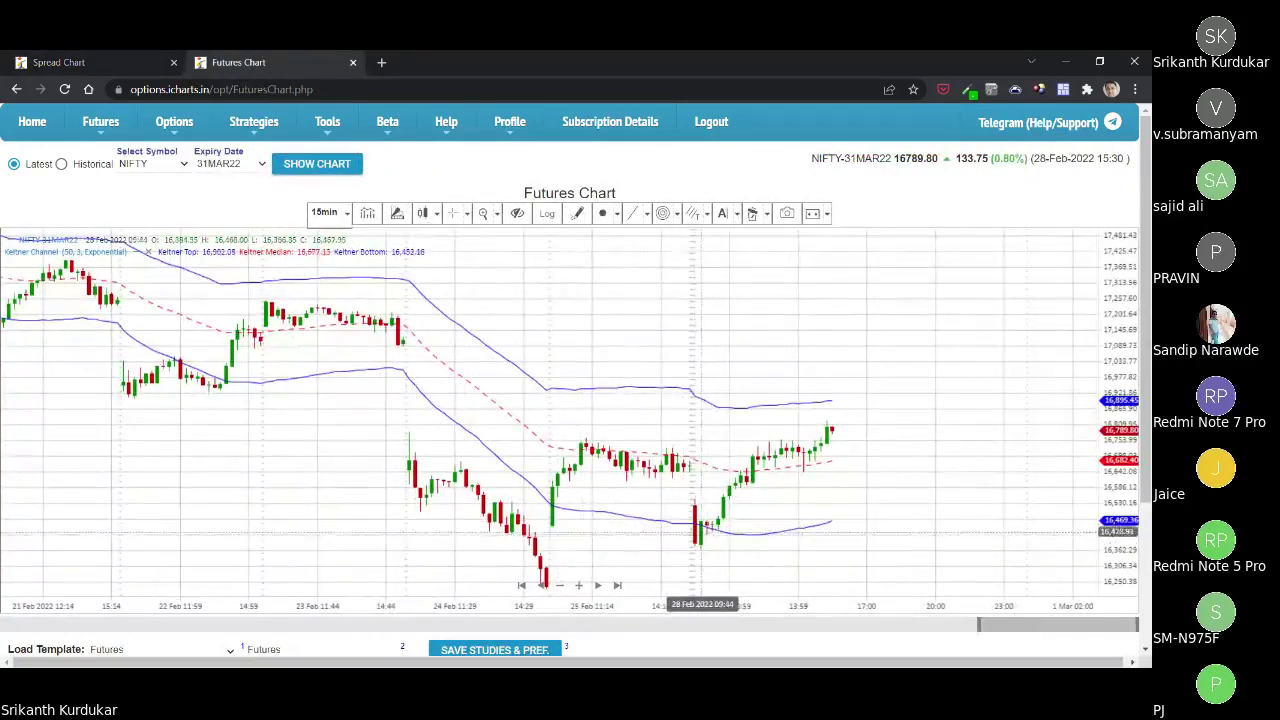
pyautogui.click(150, 62)
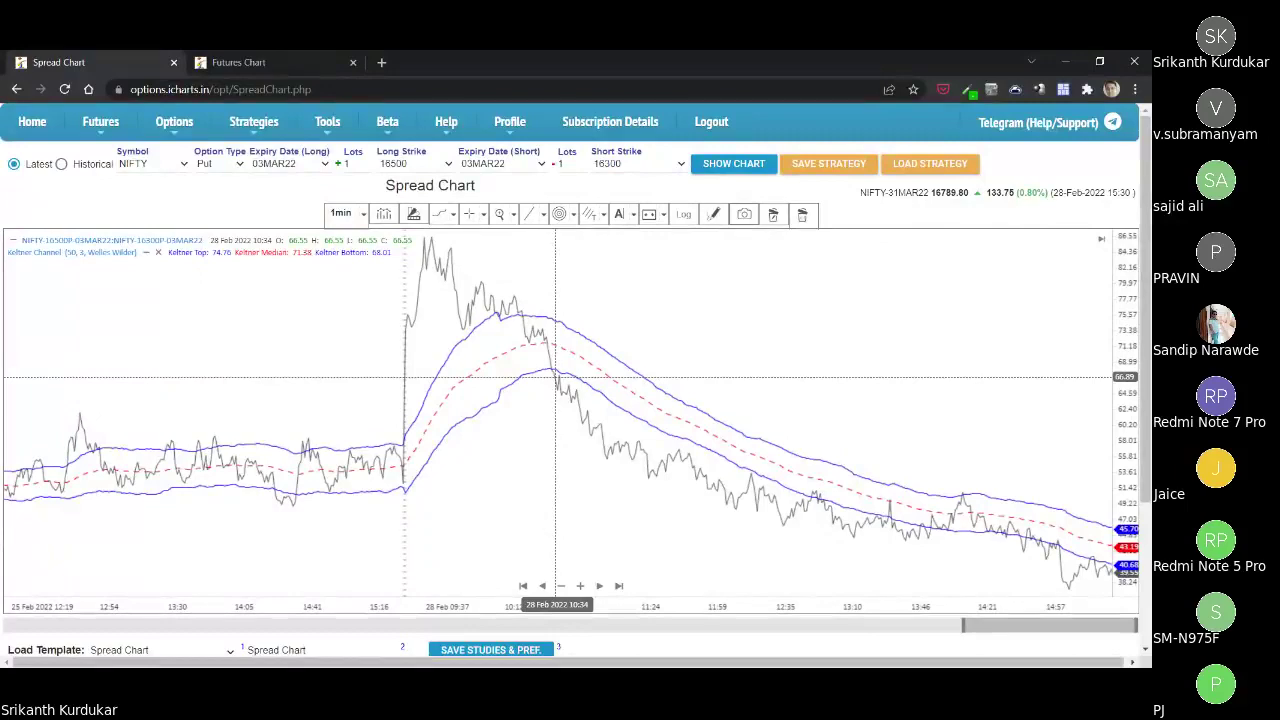
pyautogui.click(285, 63)
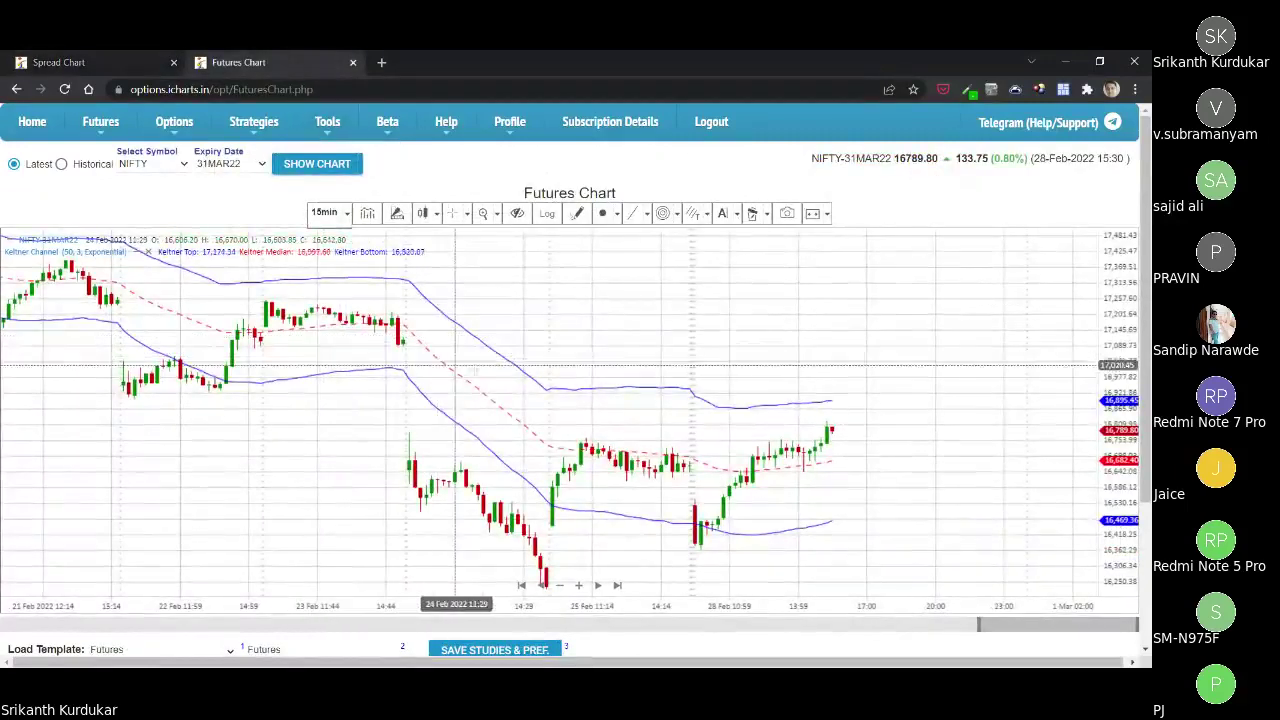
pyautogui.click(110, 62)
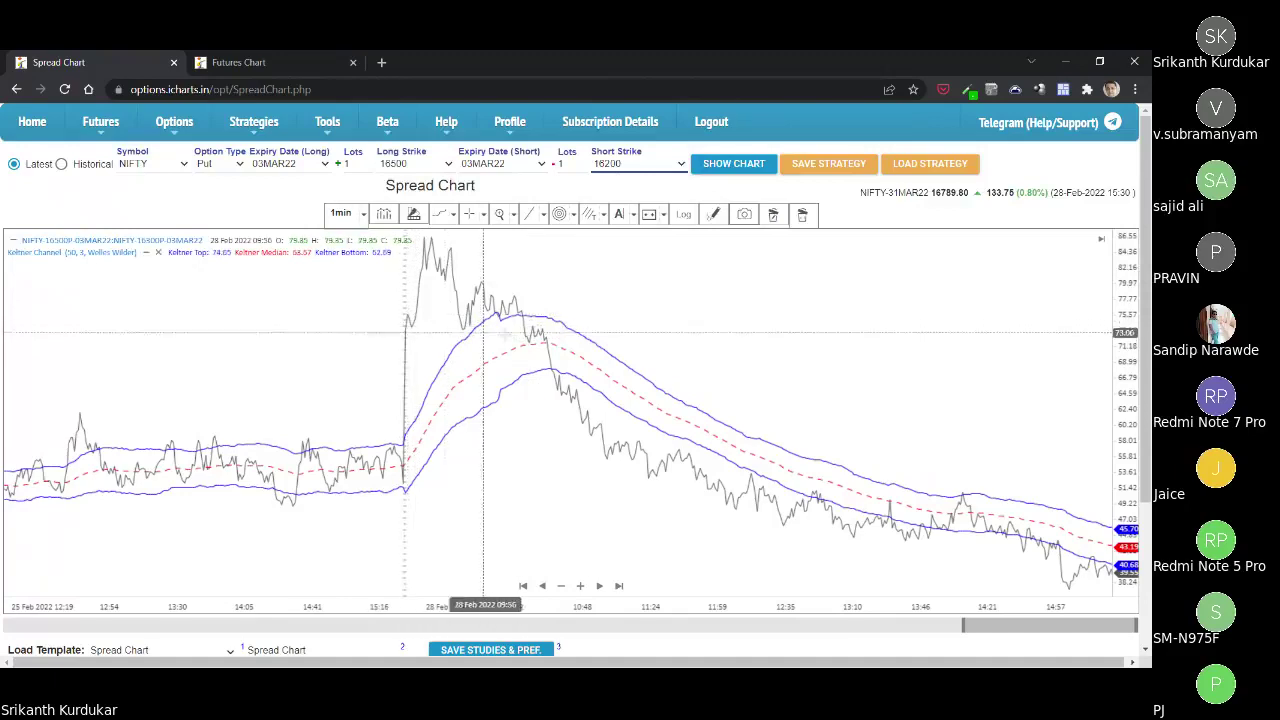
pyautogui.click(222, 62)
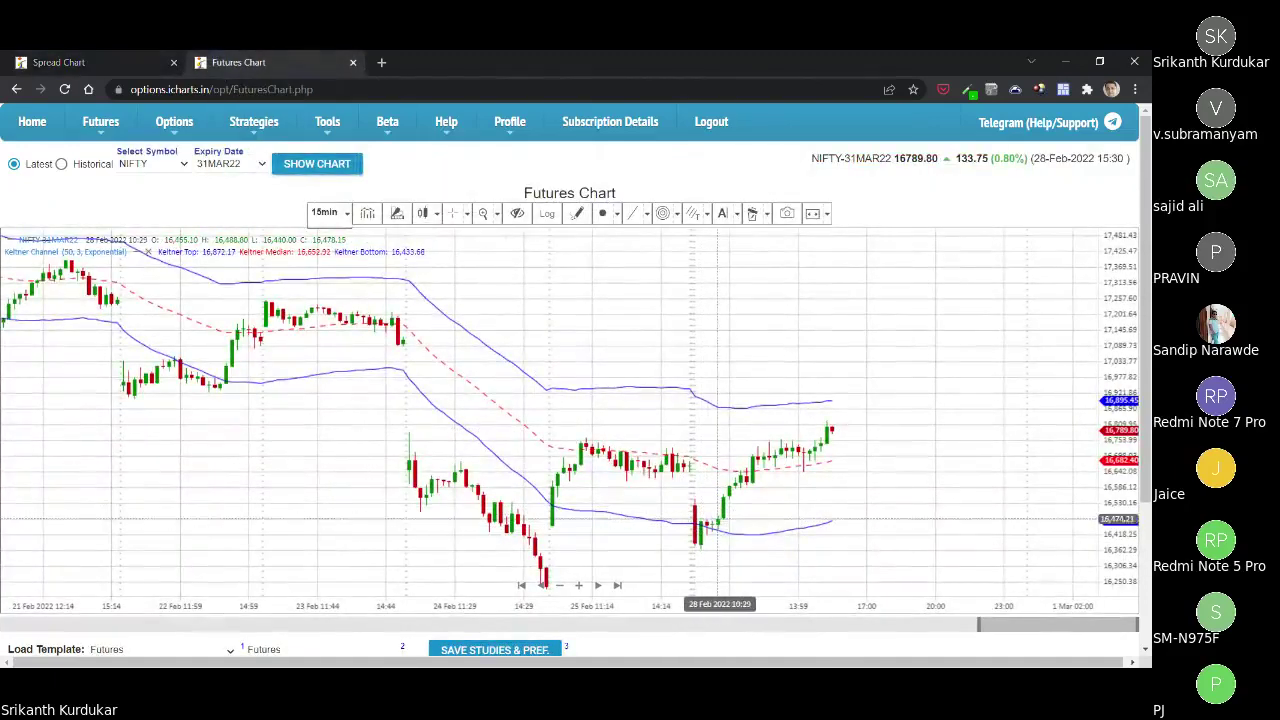
# Change the put spread's short strike to 16400 and redraw the spread chart.
pyautogui.click(150, 65)
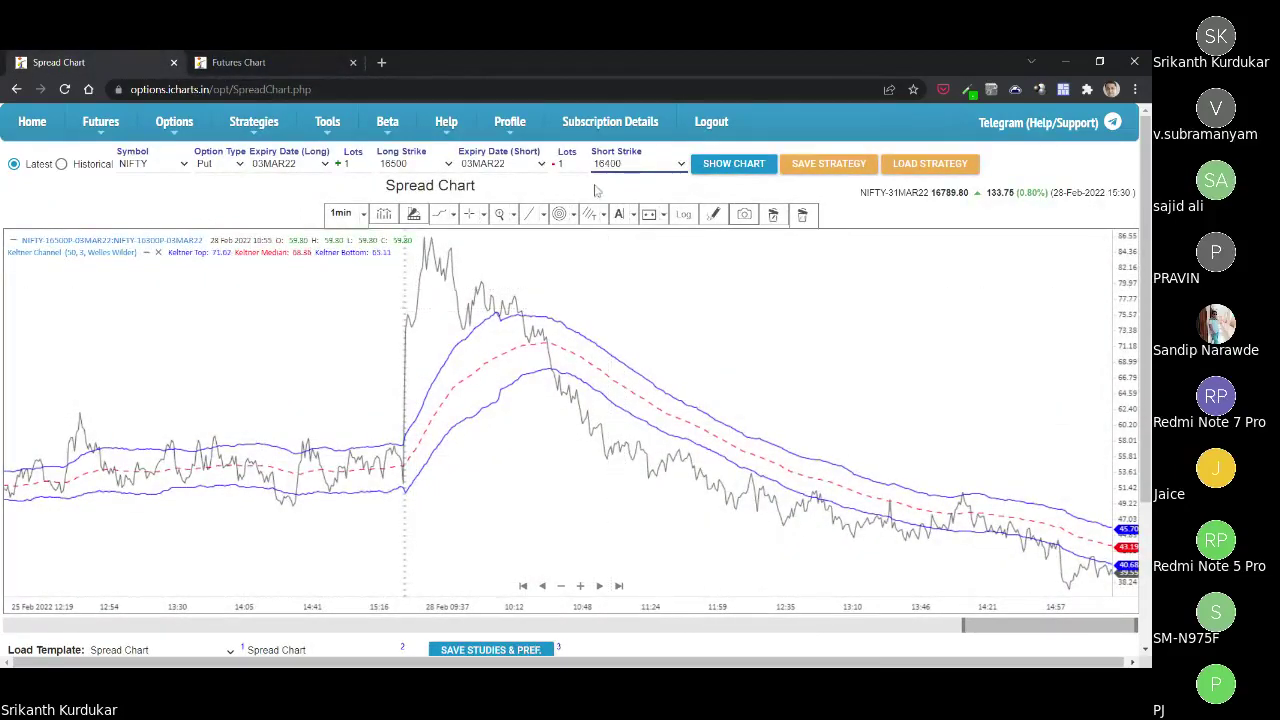
pyautogui.click(740, 166)
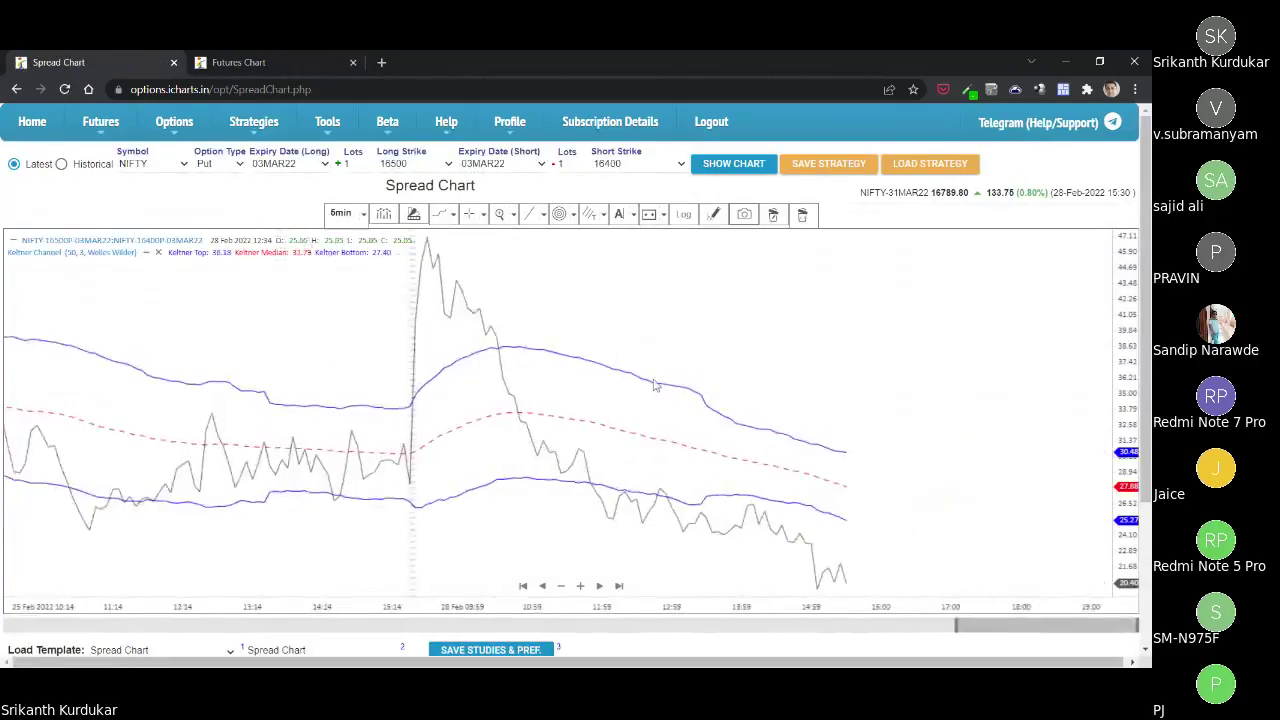
pyautogui.scroll(-2, 655, 385)
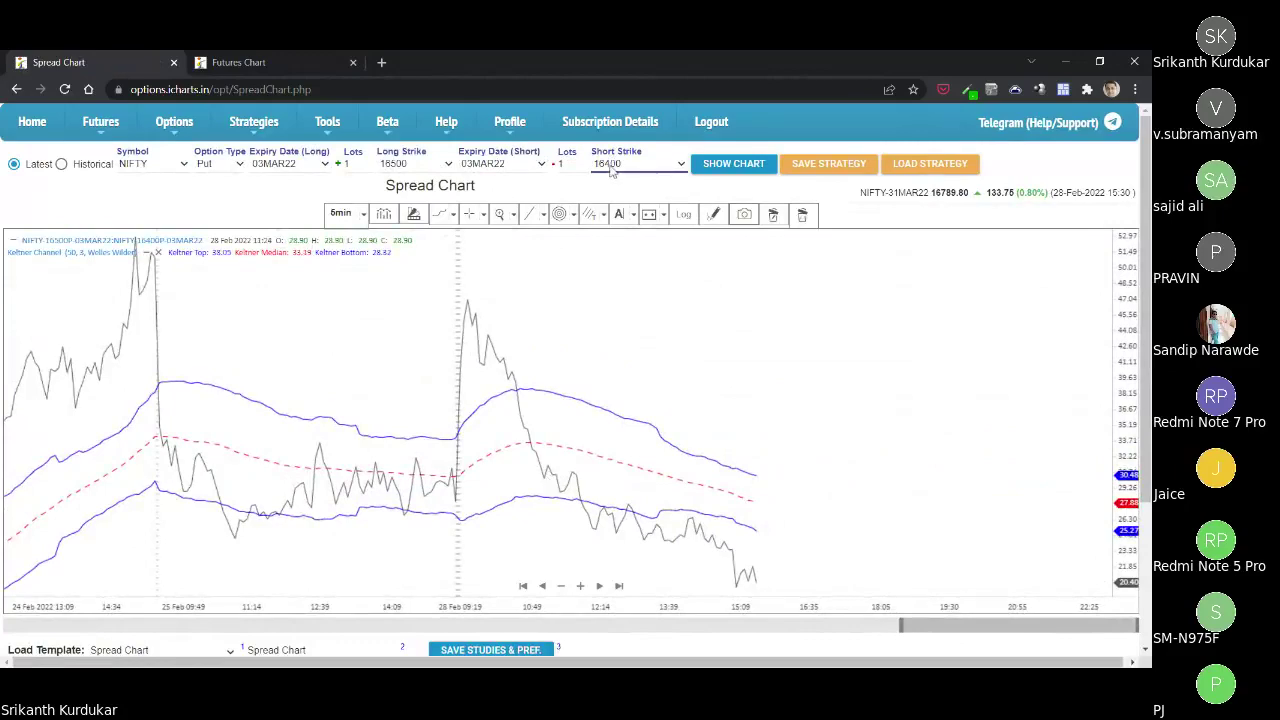
# Check the NIFTY futures chart and redraw the 03MAR22 put spread chart with the short strike set to 16600.
pyautogui.click(238, 62)
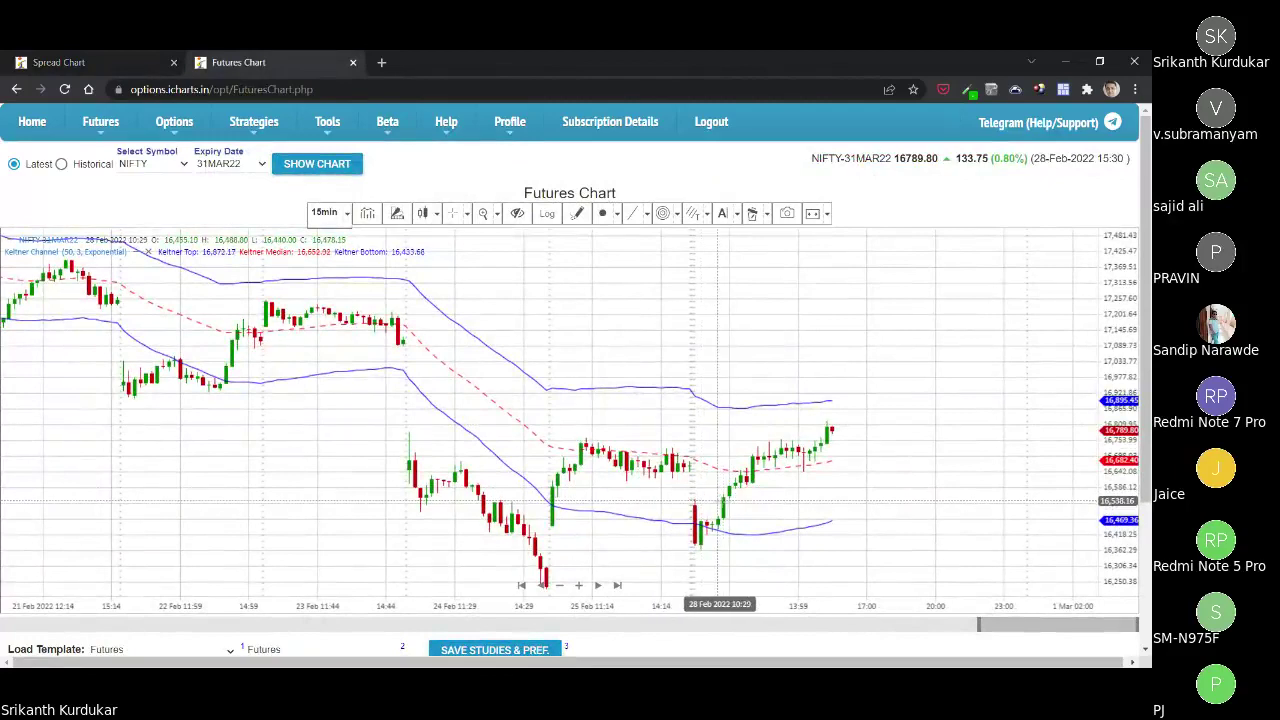
pyautogui.click(130, 62)
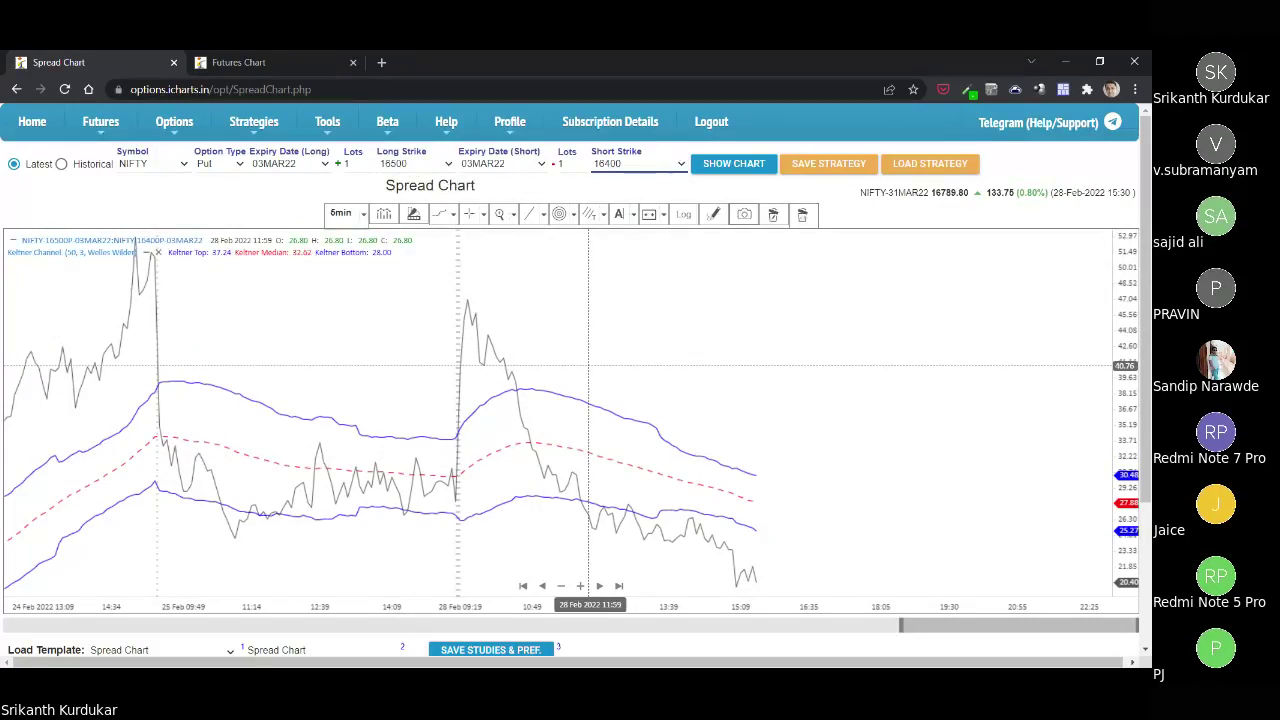
pyautogui.click(733, 163)
pyautogui.scroll(-4, 745, 352)
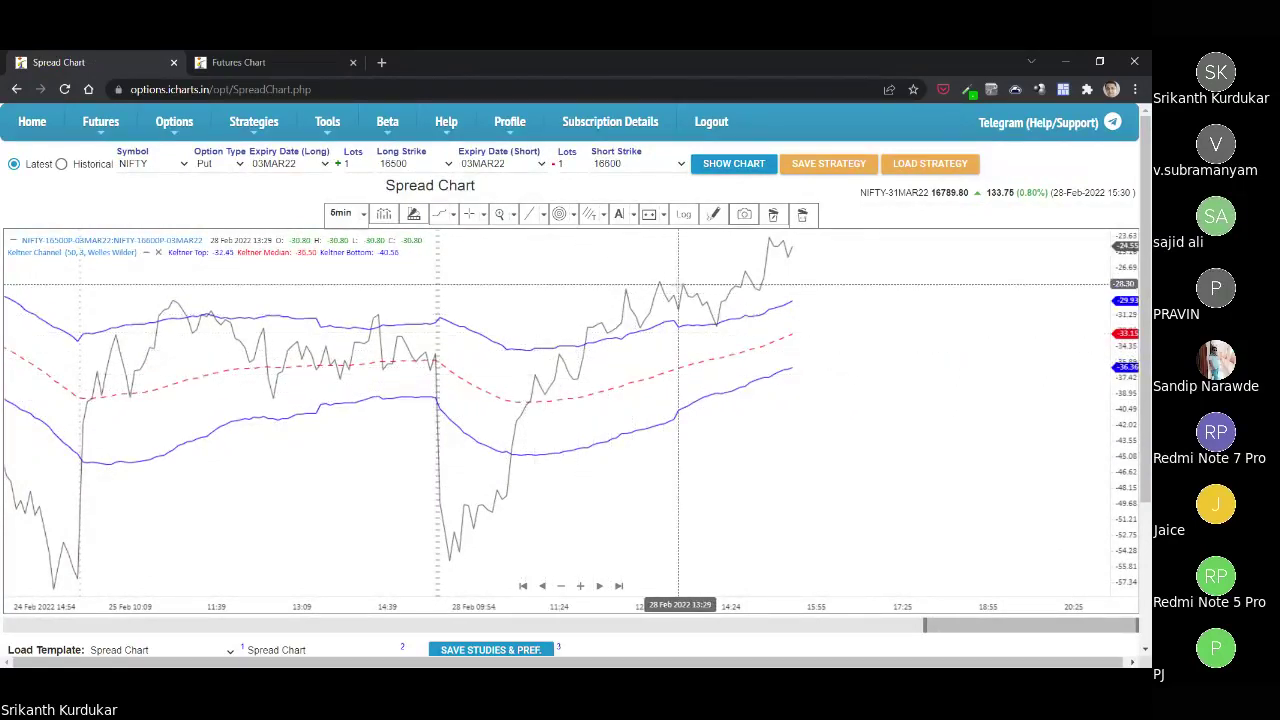
# Set the 16500/16600 put spread chart to the 1 min interval and save the studies and preferences.
pyautogui.click(345, 213)
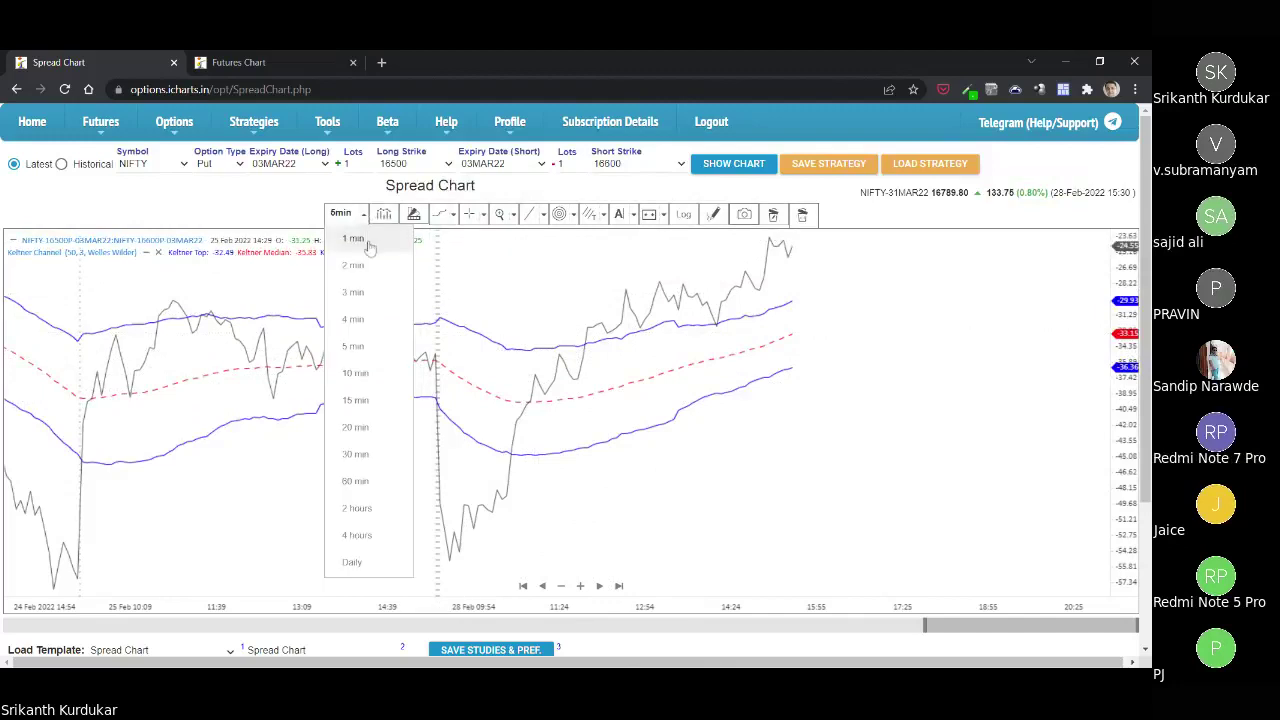
pyautogui.click(371, 242)
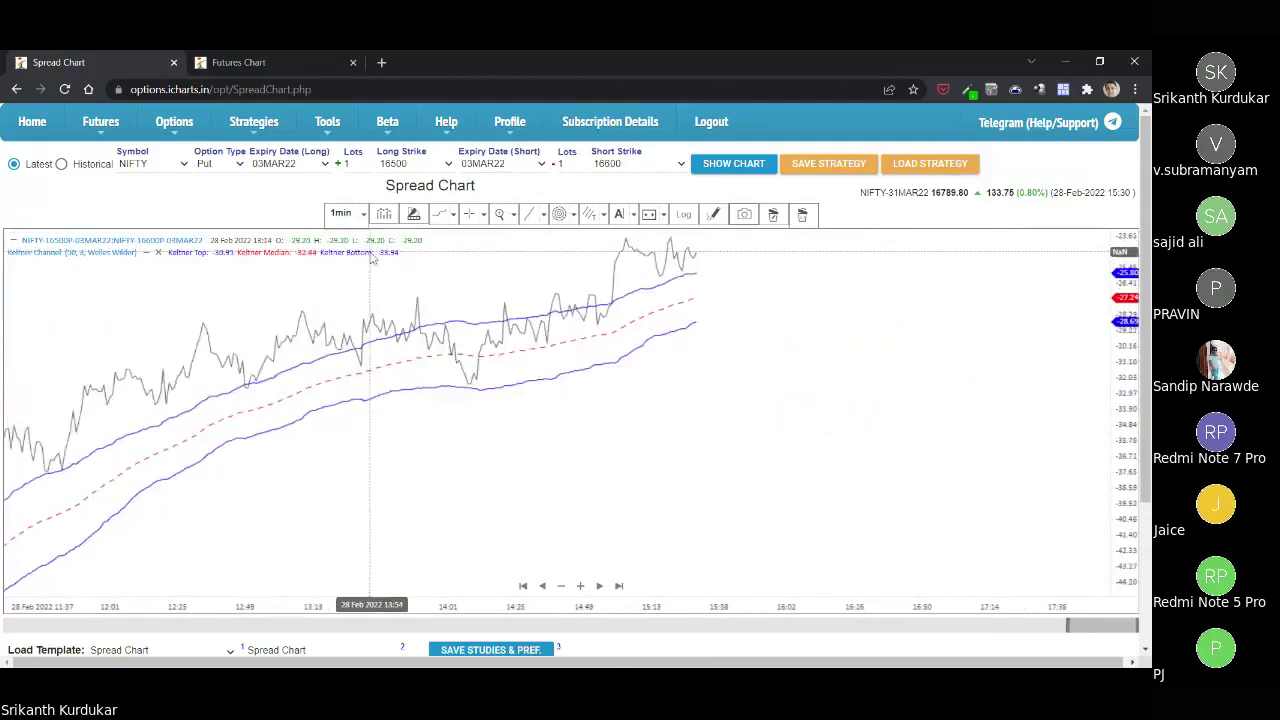
pyautogui.click(482, 650)
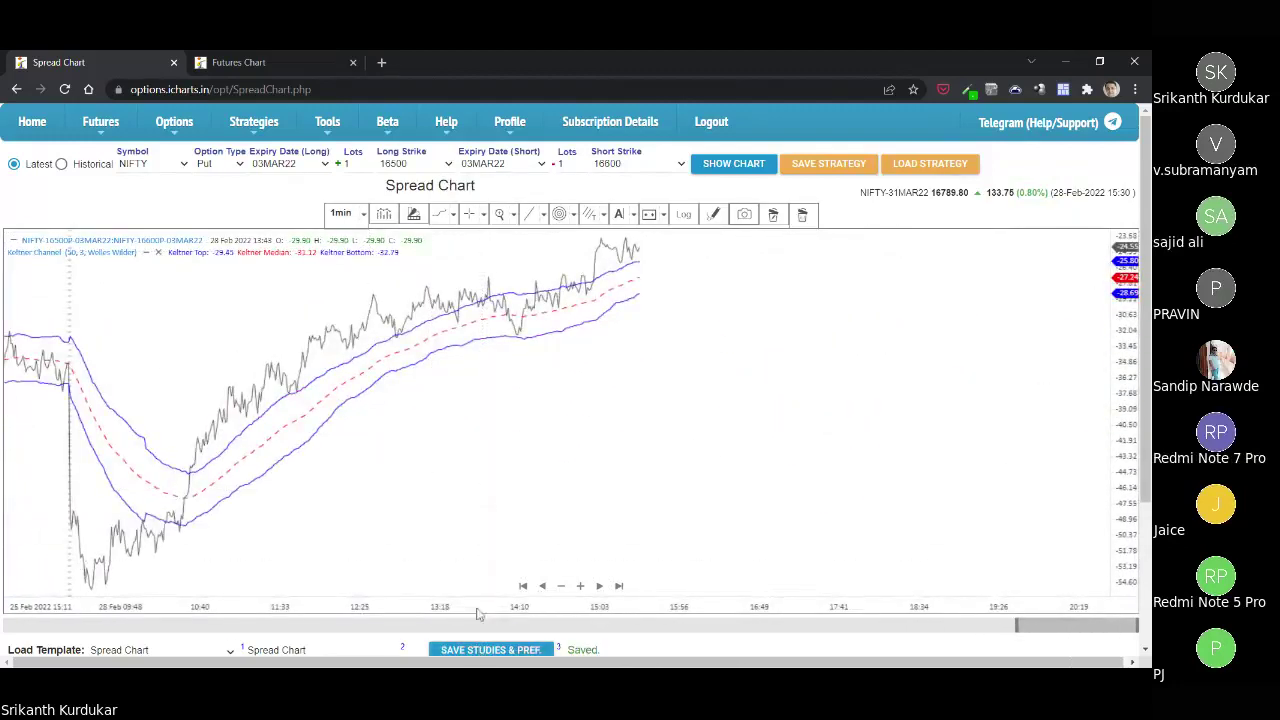
pyautogui.moveTo(482, 612); pyautogui.dragTo(630, 470)
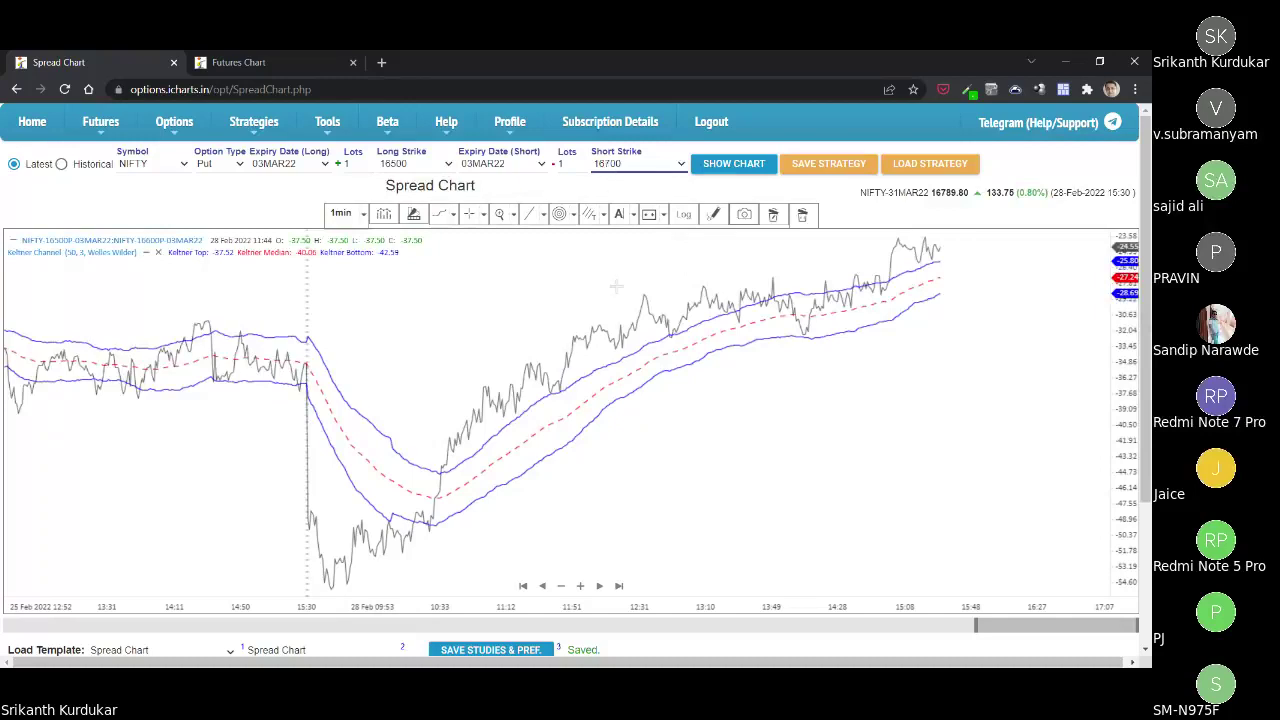
# Redraw the NIFTY put spread chart with the short strike set to 16700, showing the full 28 Feb 2022 session.
pyautogui.click(740, 168)
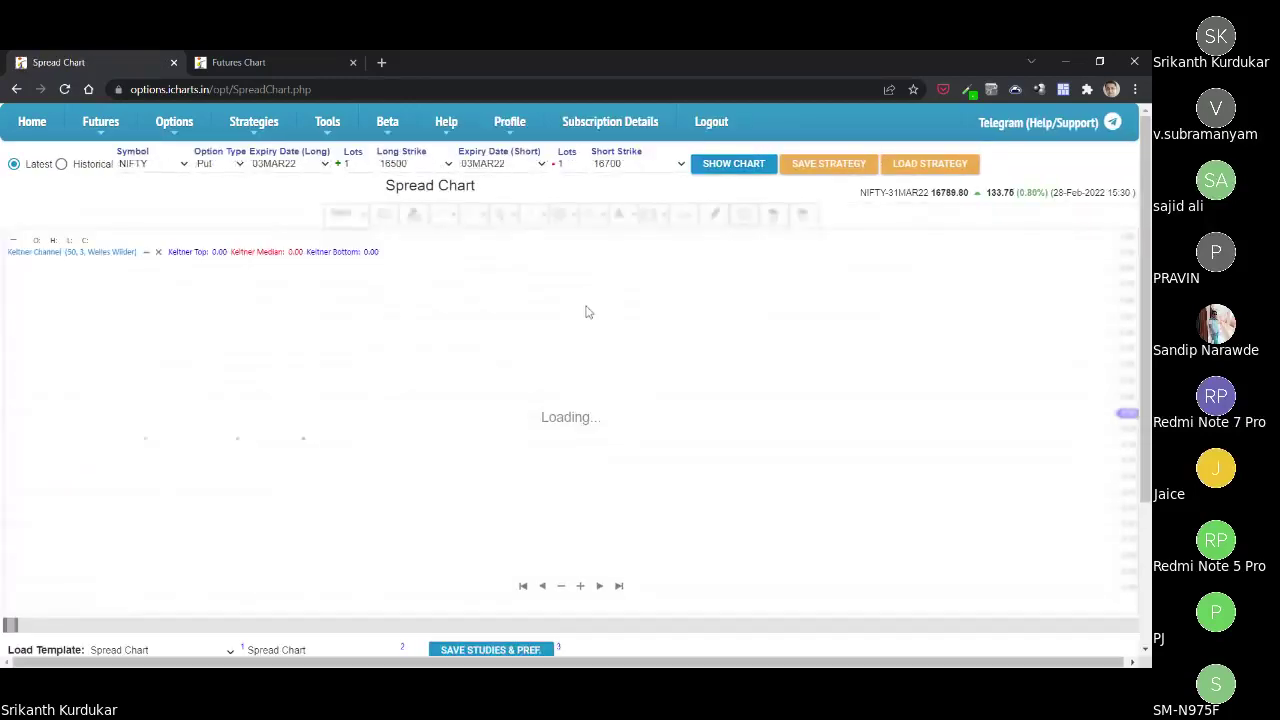
pyautogui.scroll(-5, 567, 449)
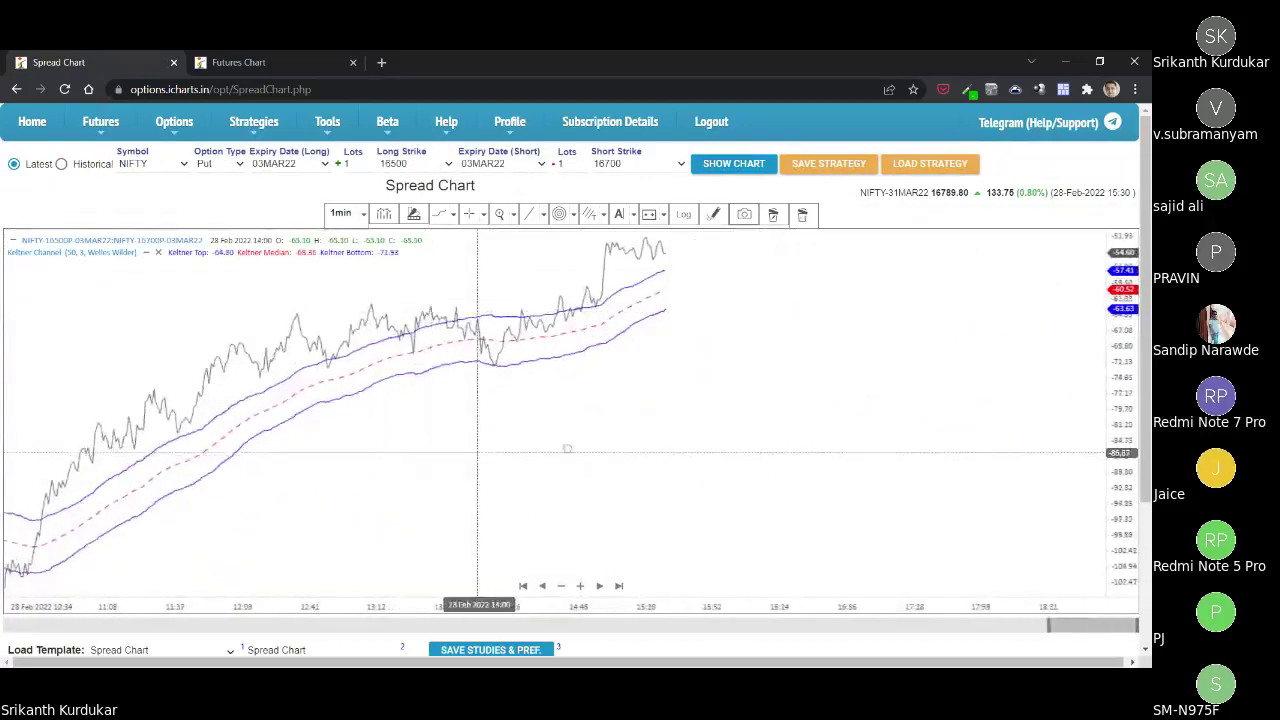
pyautogui.scroll(-3, 567, 449)
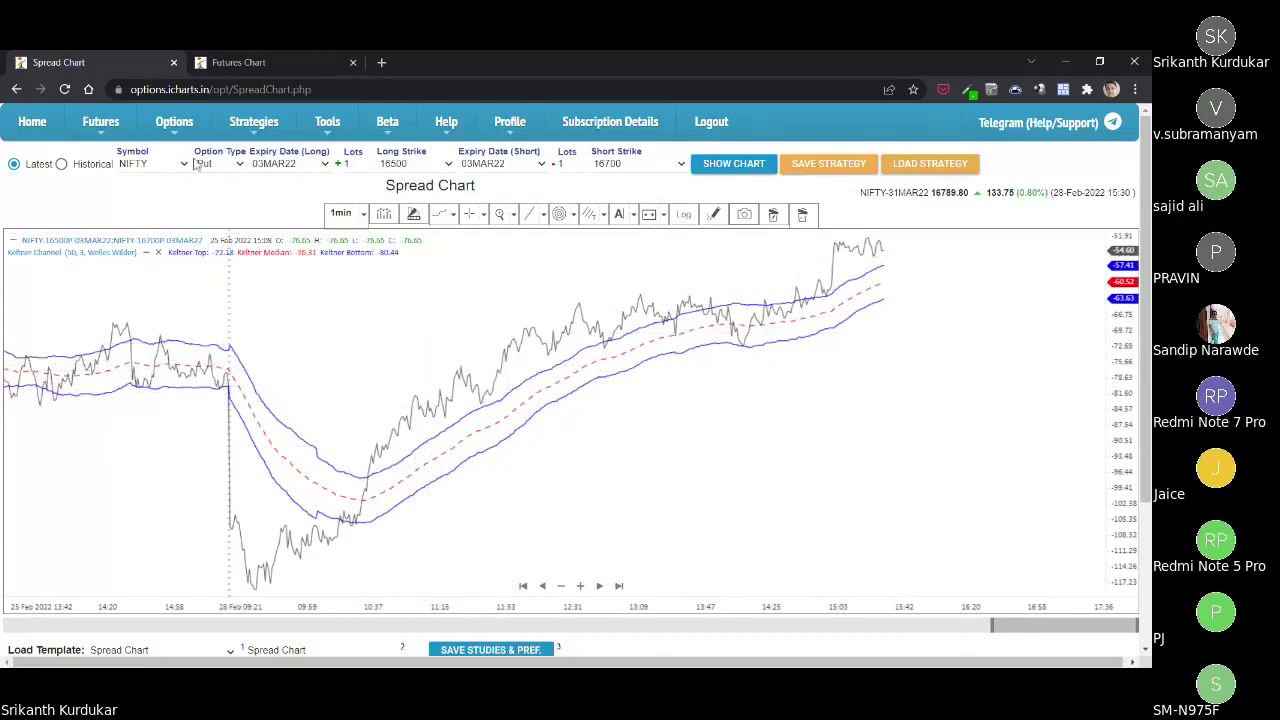
# Examine the 28 Feb 2022 movement of the 16500/16700 put spread against its Keltner Channel and the NIFTY futures chart.
pyautogui.click(285, 68)
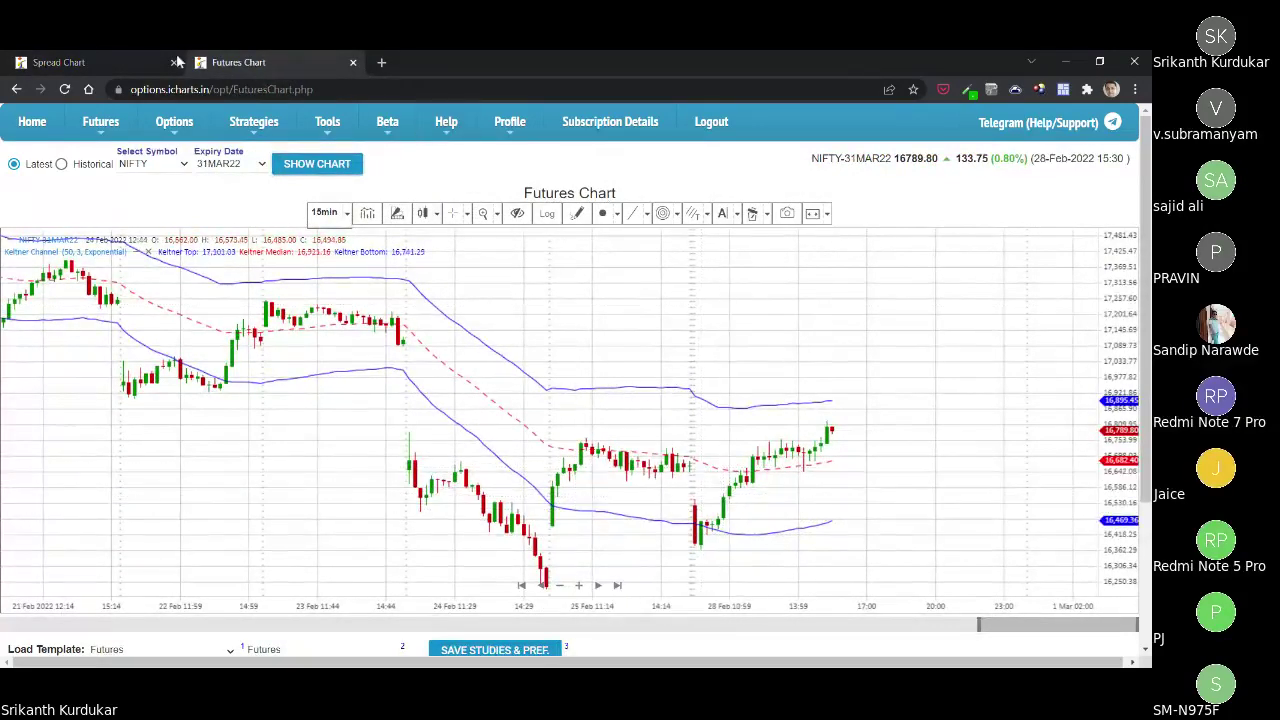
pyautogui.click(130, 65)
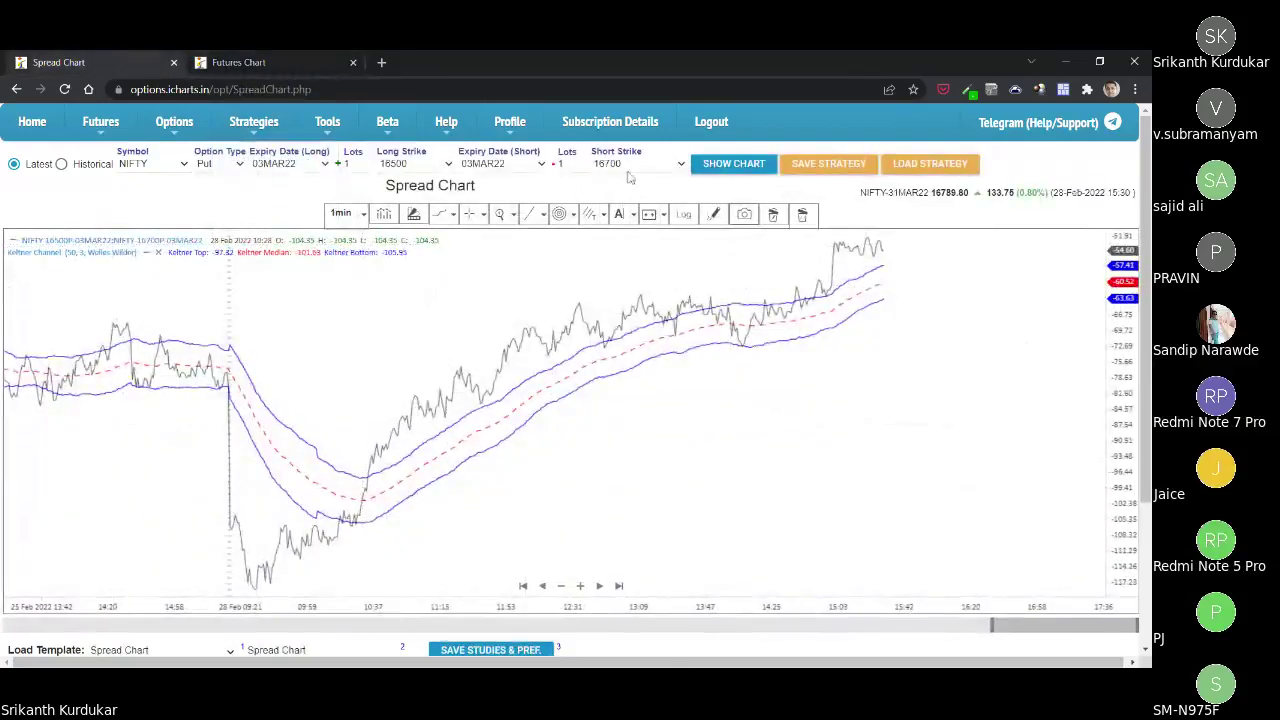
pyautogui.moveTo(452, 150)
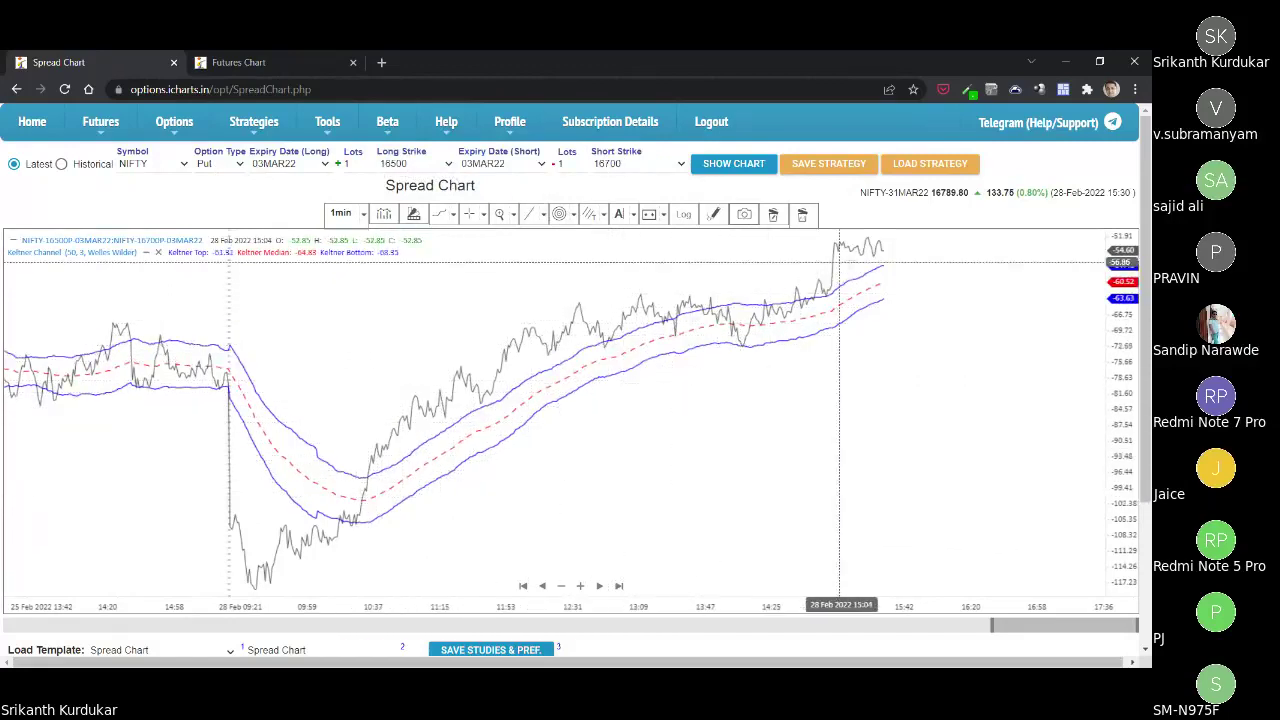
pyautogui.scroll(-2, 426, 357)
pyautogui.scroll(4, 426, 357)
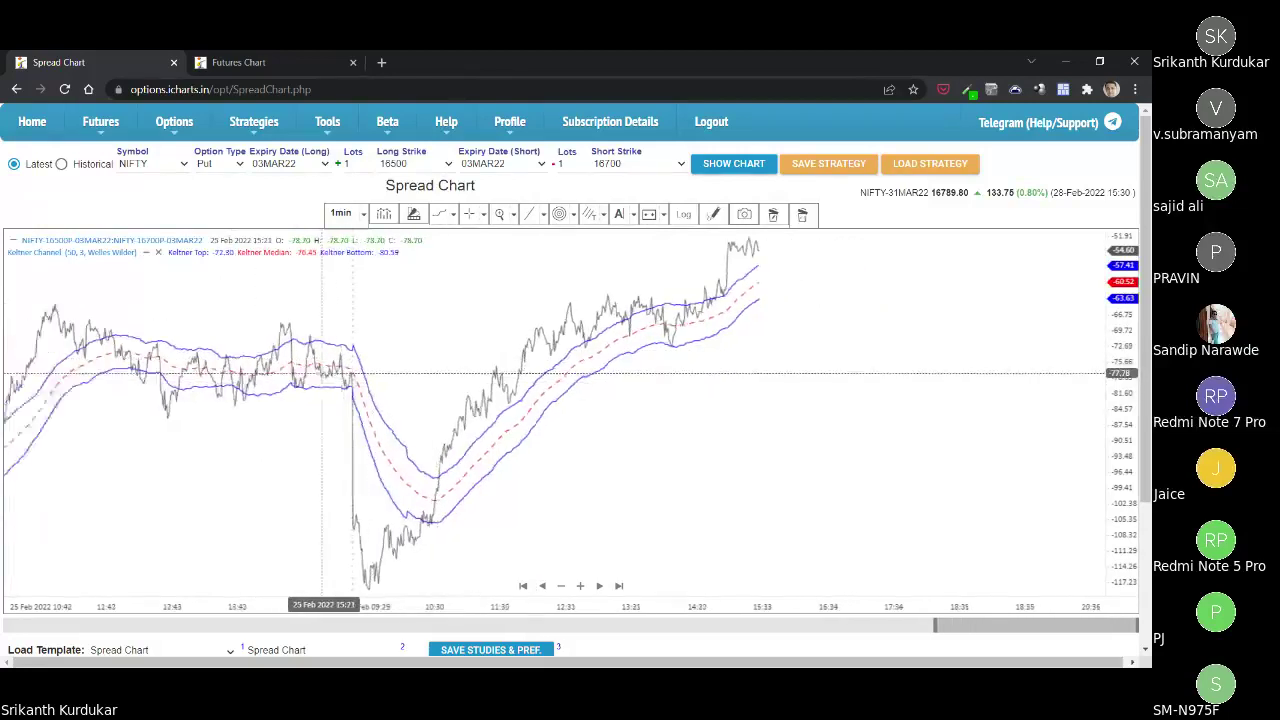
pyautogui.scroll(-1, 560, 330)
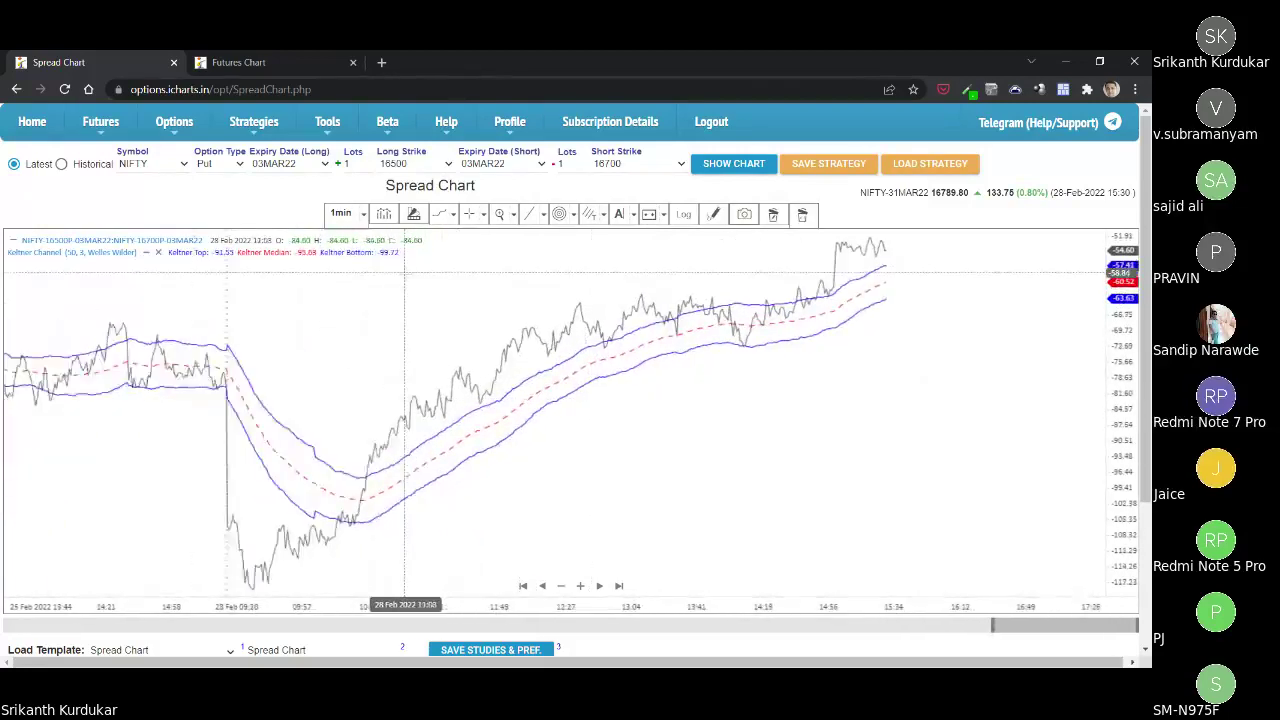
pyautogui.scroll(-2, 550, 330)
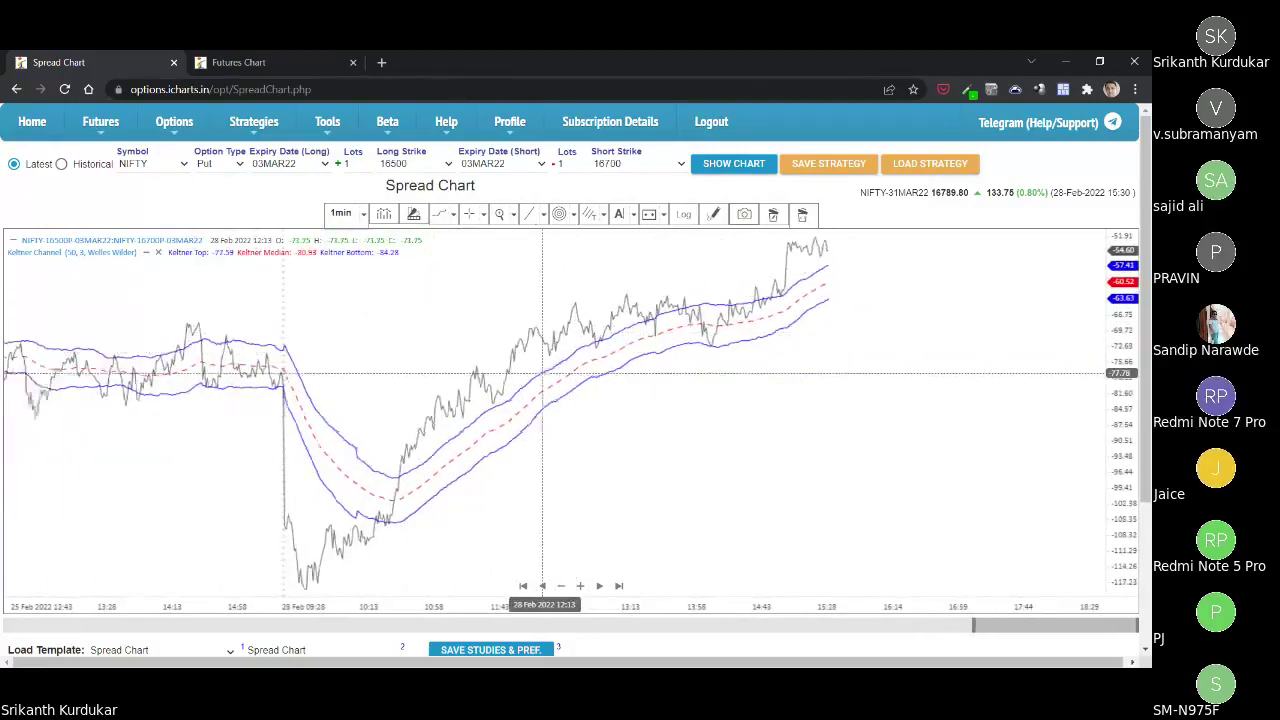
pyautogui.scroll(-2, 434, 437)
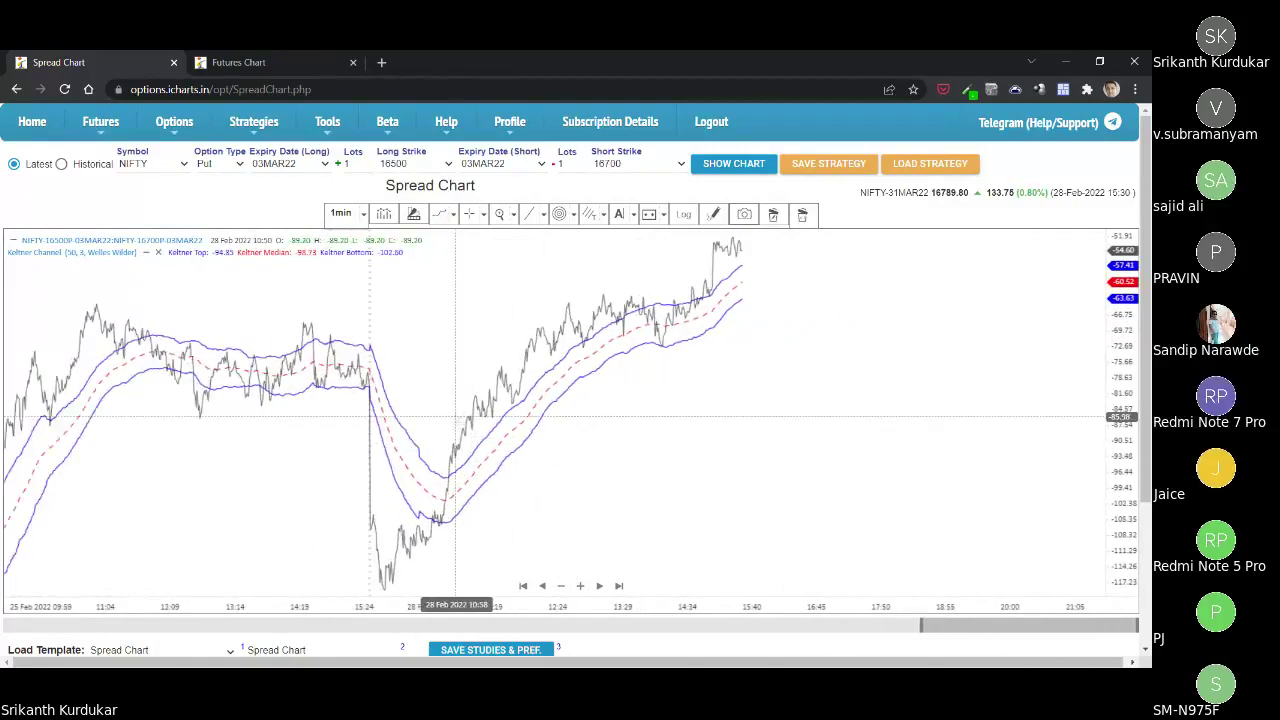
pyautogui.scroll(3, 560, 437)
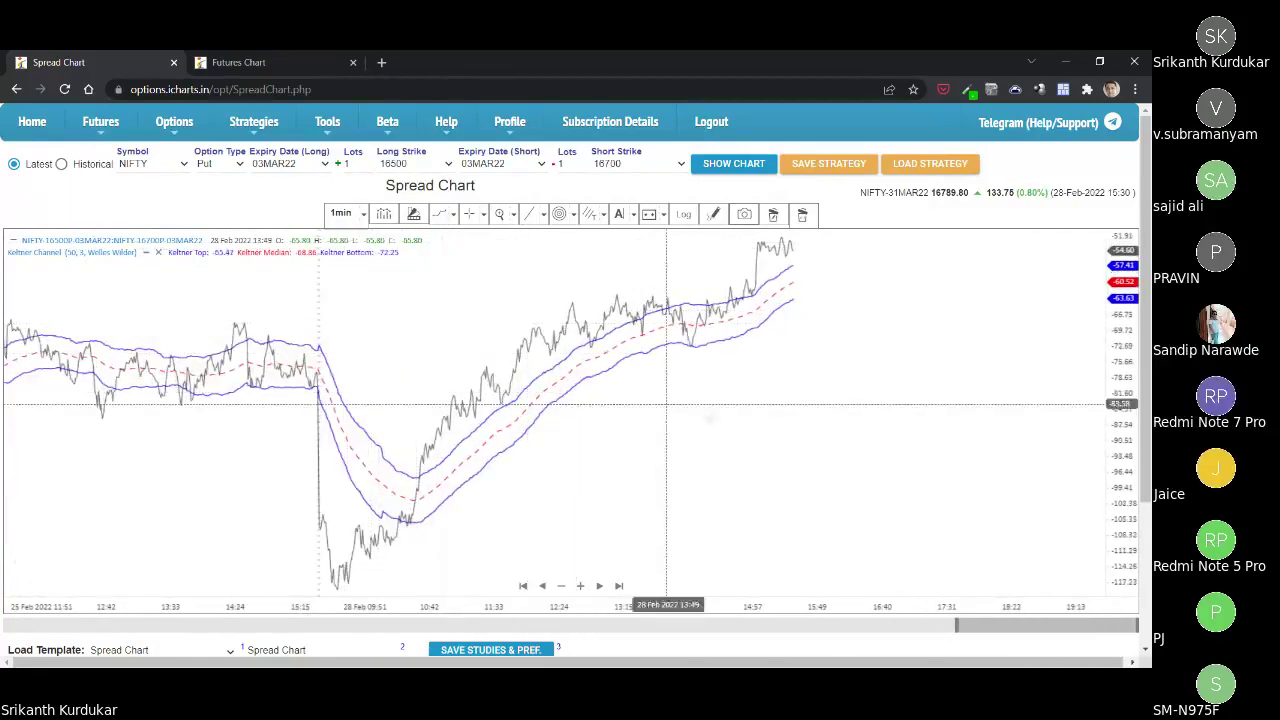
pyautogui.moveTo(606, 458); pyautogui.dragTo(822, 440)
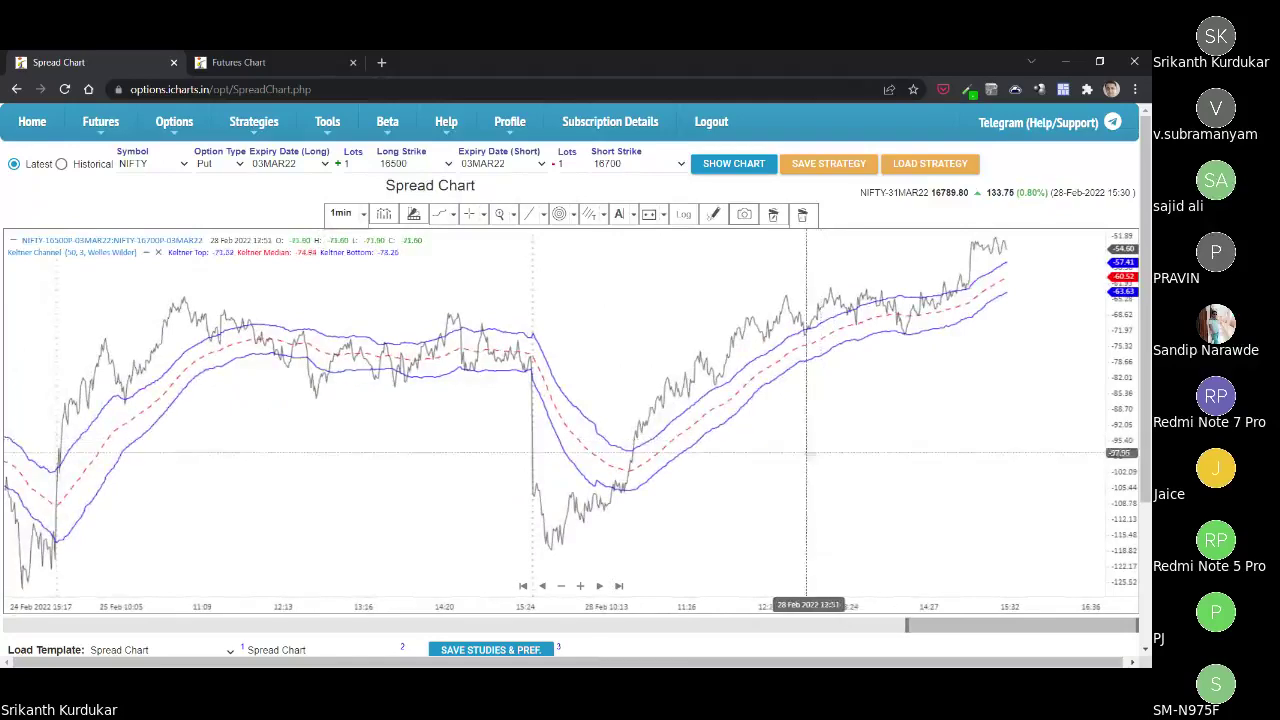
pyautogui.scroll(2, 708, 518)
pyautogui.moveTo(708, 518); pyautogui.dragTo(343, 470)
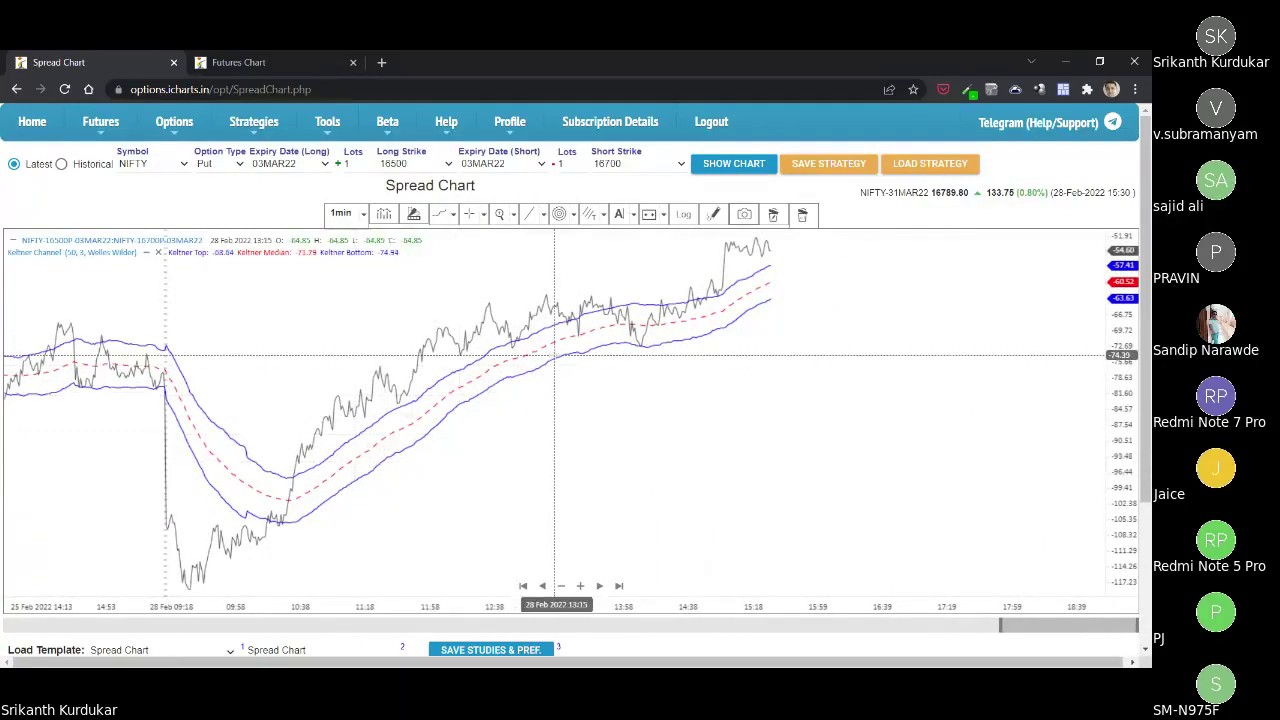
pyautogui.click(272, 64)
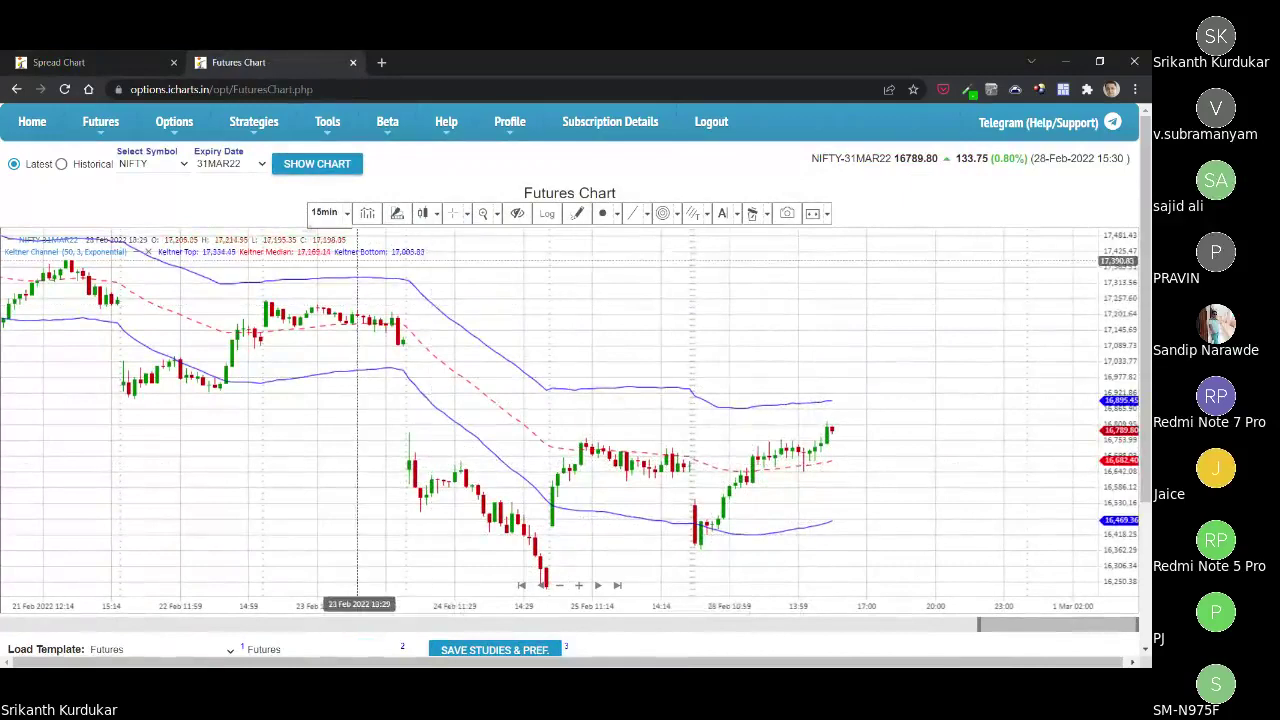
pyautogui.hotkey('ctrl', 'Tab')
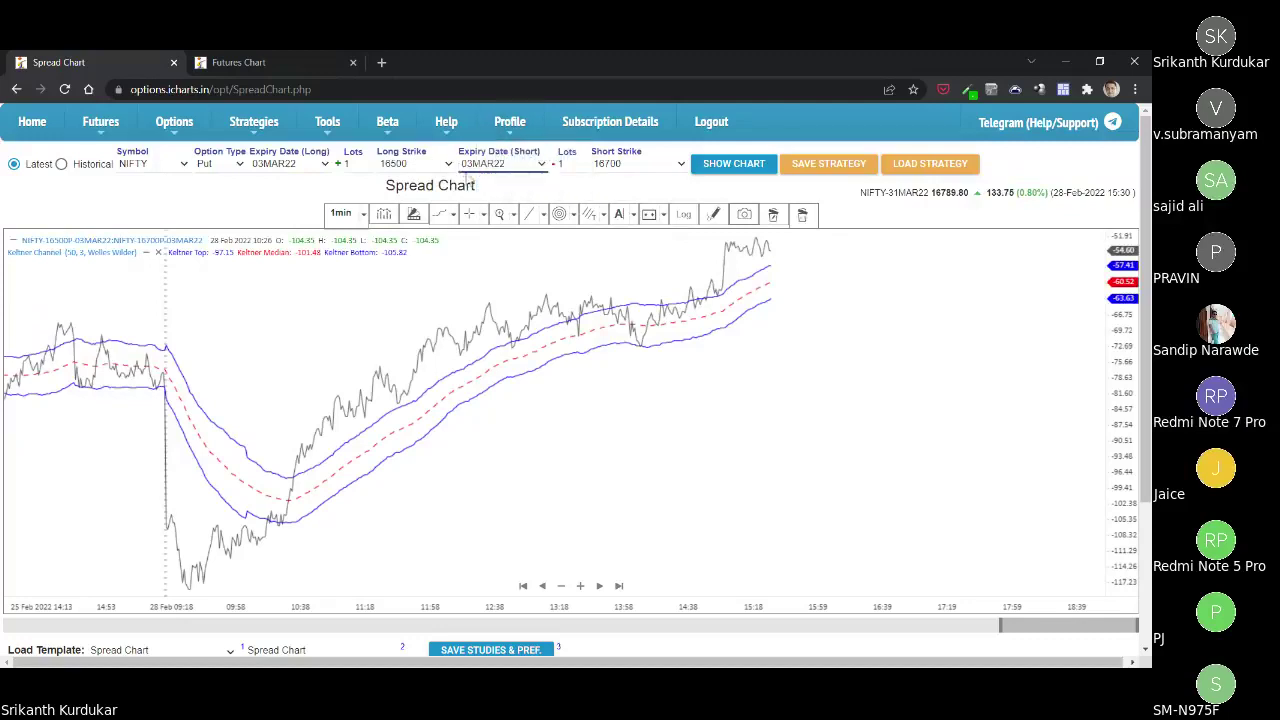
# Plot a NIFTY put calendar spread with a long 10MAR22 16500 leg and a short 03MAR22 16500 leg.
pyautogui.click(614, 176)
pyautogui.click(600, 347)
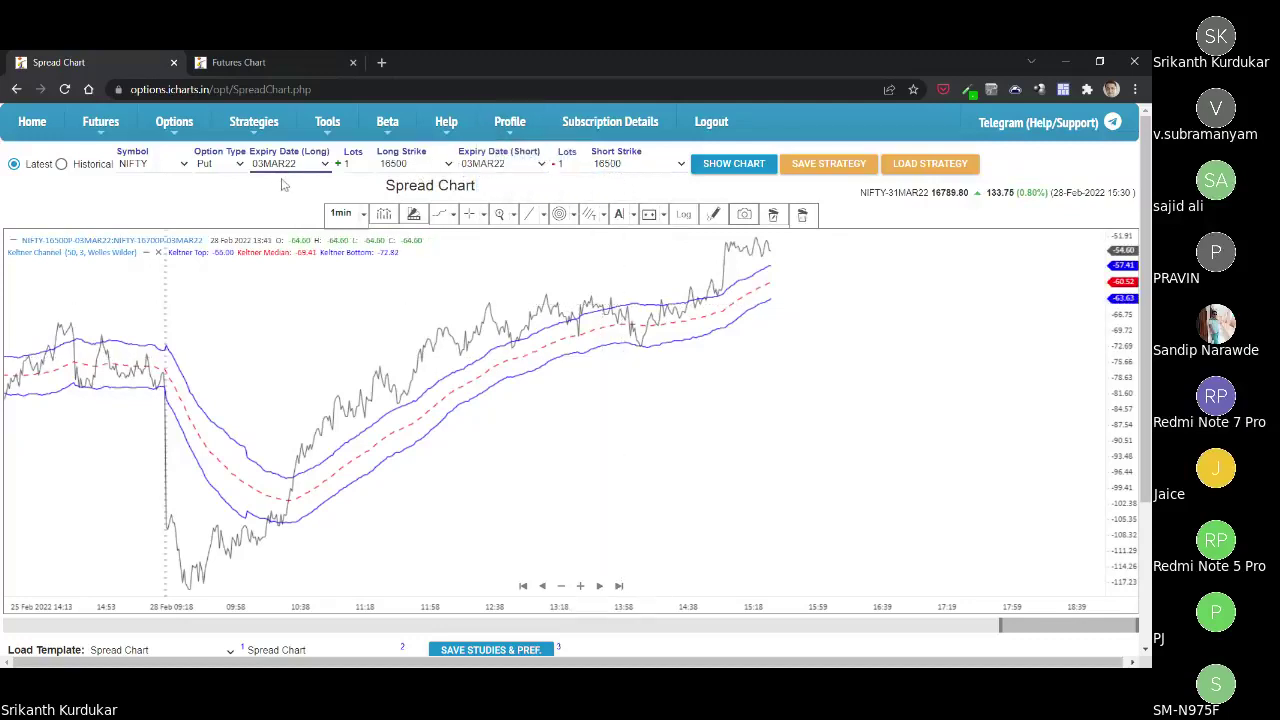
pyautogui.click(290, 232)
pyautogui.click(287, 165)
pyautogui.click(290, 191)
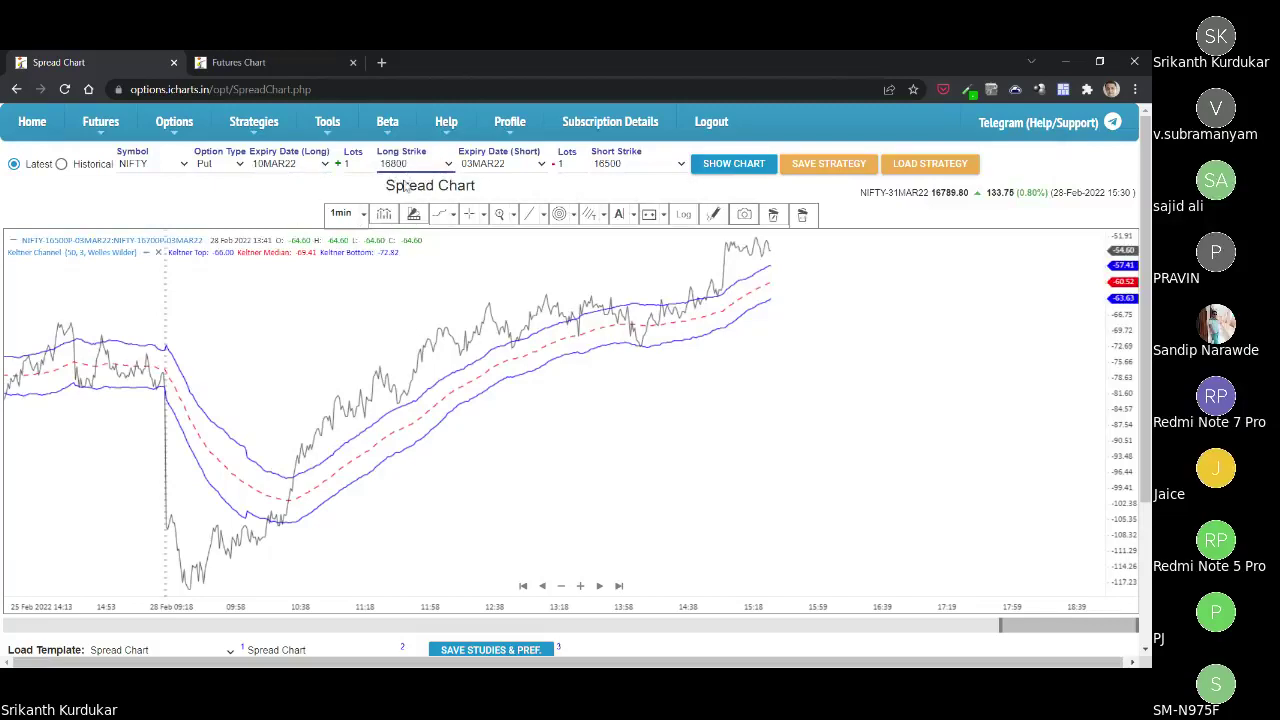
pyautogui.click(733, 163)
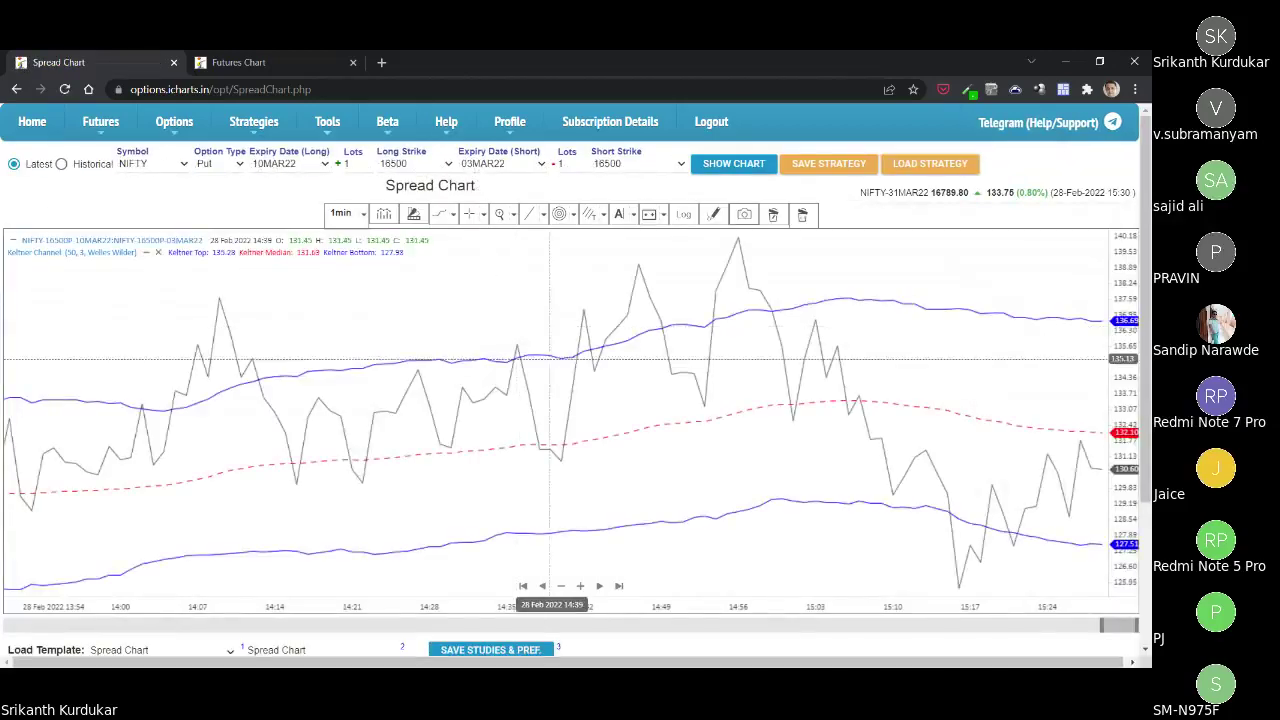
pyautogui.scroll(-8, 594, 348)
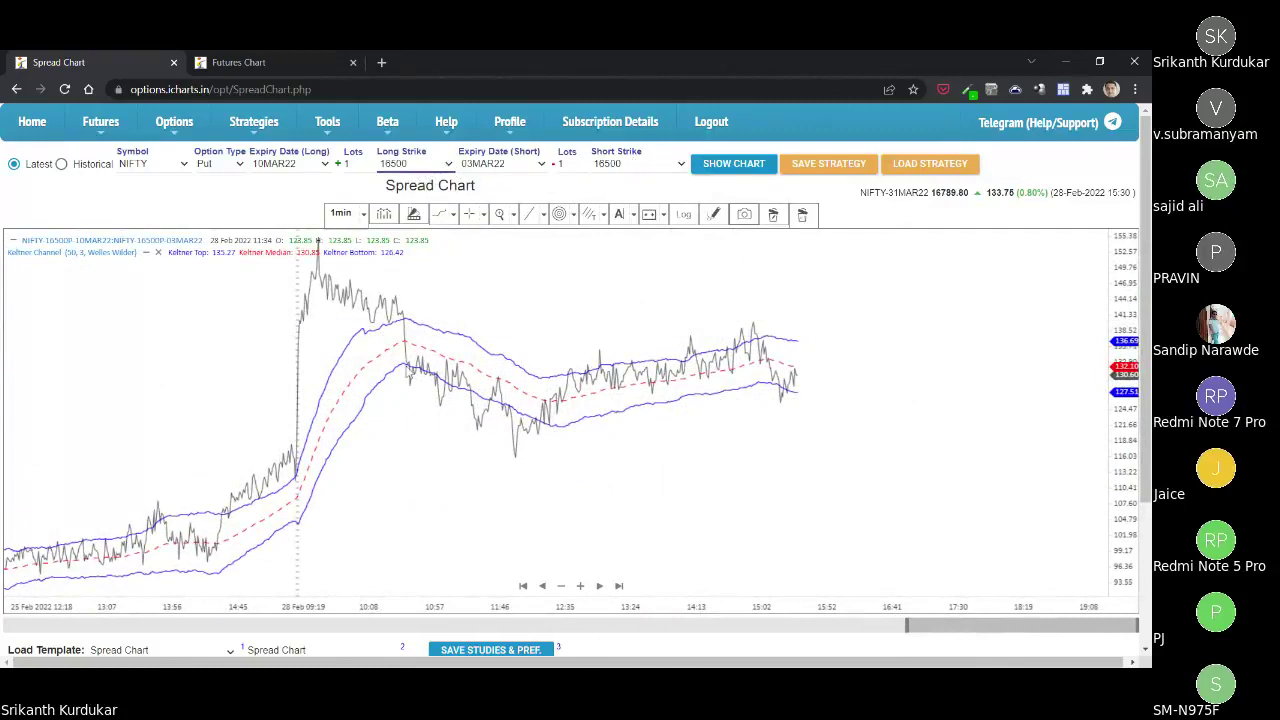
# Change the calendar spread's long strike to 16300 and redraw the spread chart.
pyautogui.click(405, 372)
pyautogui.click(733, 166)
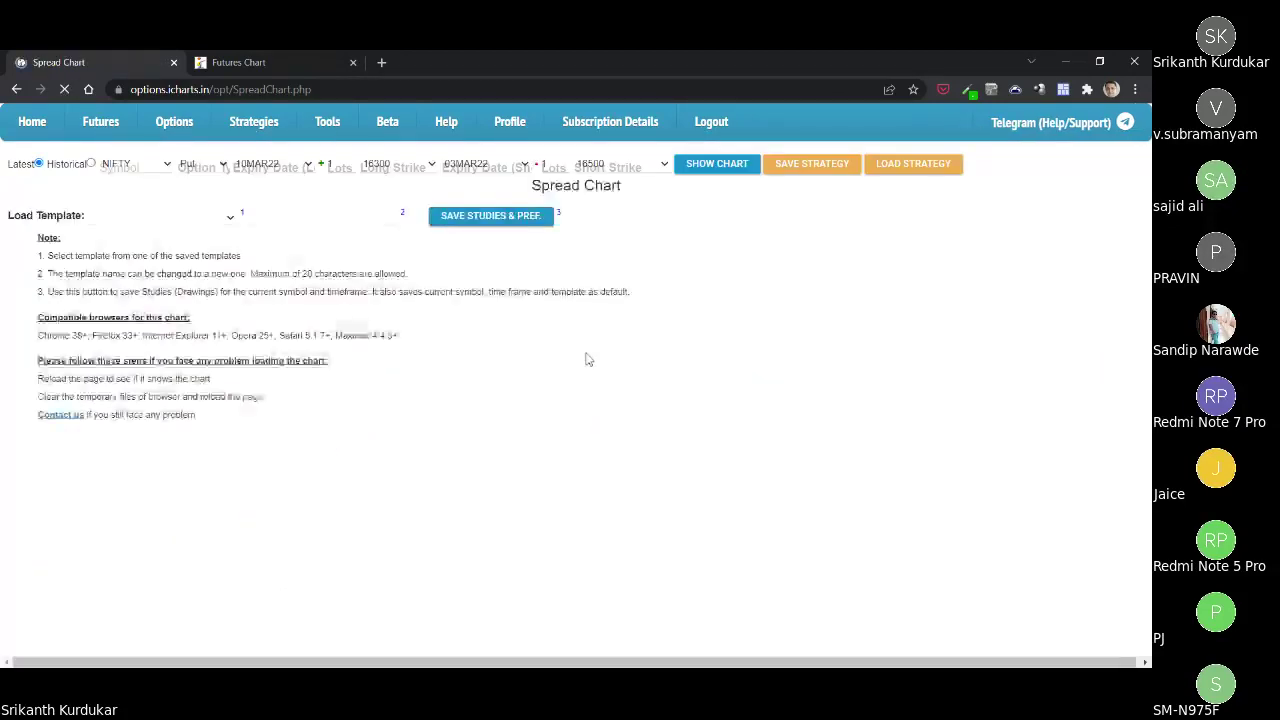
pyautogui.scroll(-5, 608, 340)
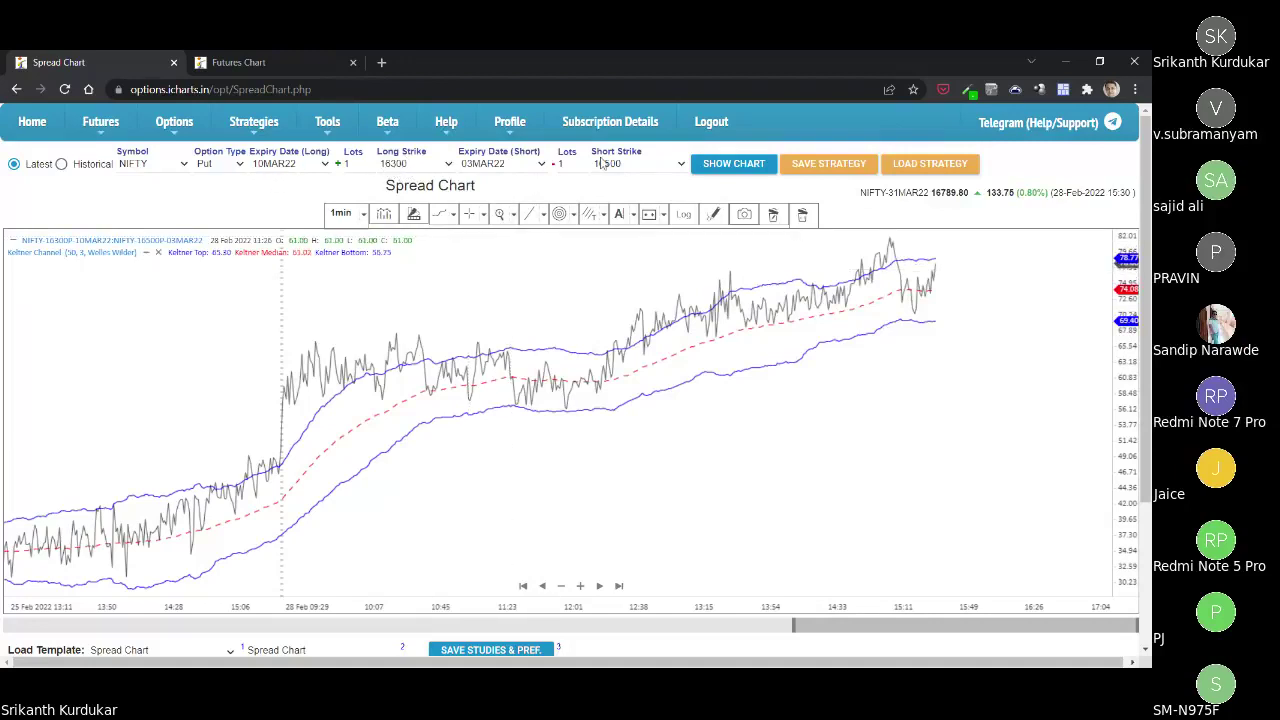
# Examine the diagonal put spread's curve on 25 and 28 Feb 2022 against the Keltner Channel.
pyautogui.scroll(-2, 474, 427)
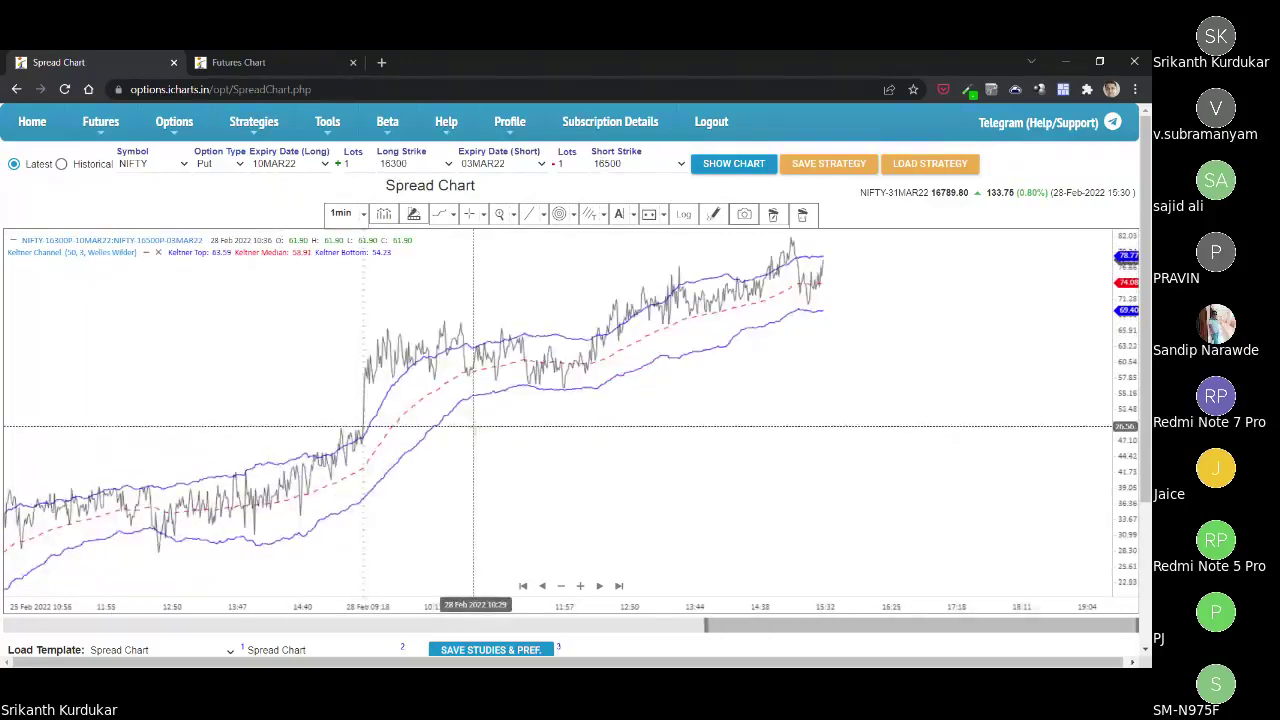
pyautogui.scroll(-2, 474, 427)
pyautogui.scroll(2, 590, 408)
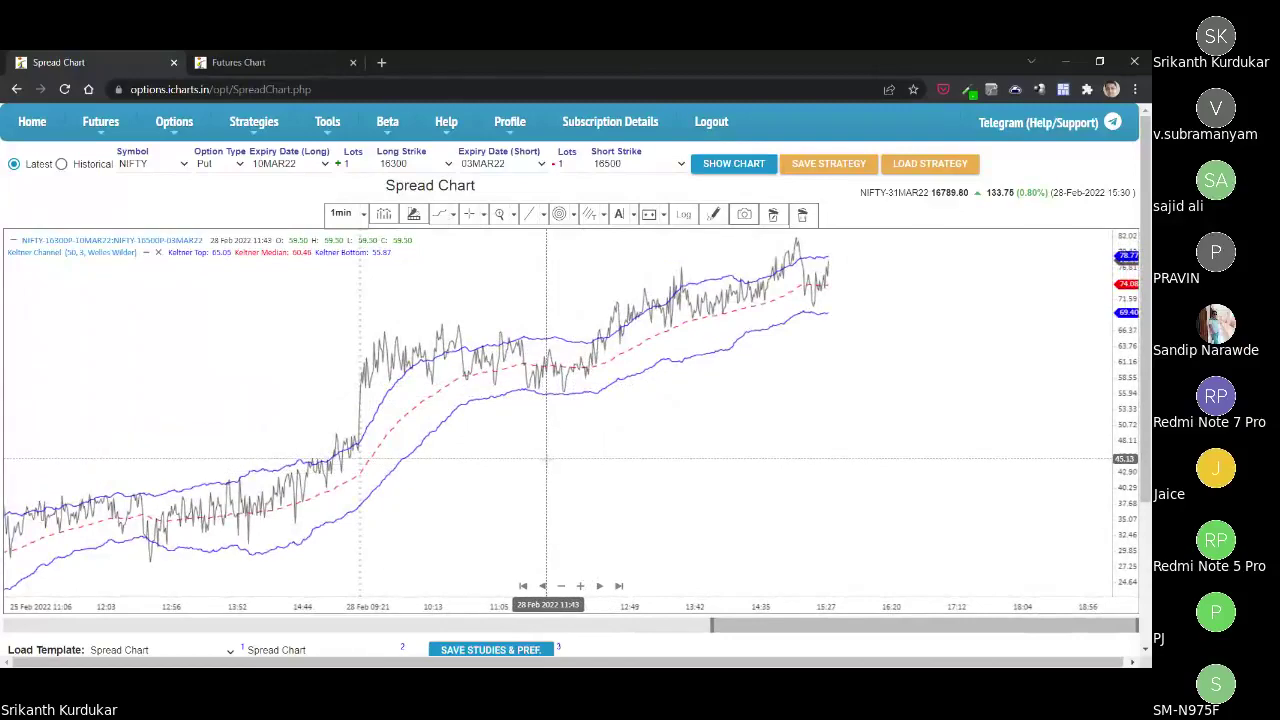
pyautogui.scroll(-3, 546, 460)
pyautogui.scroll(1, 645, 451)
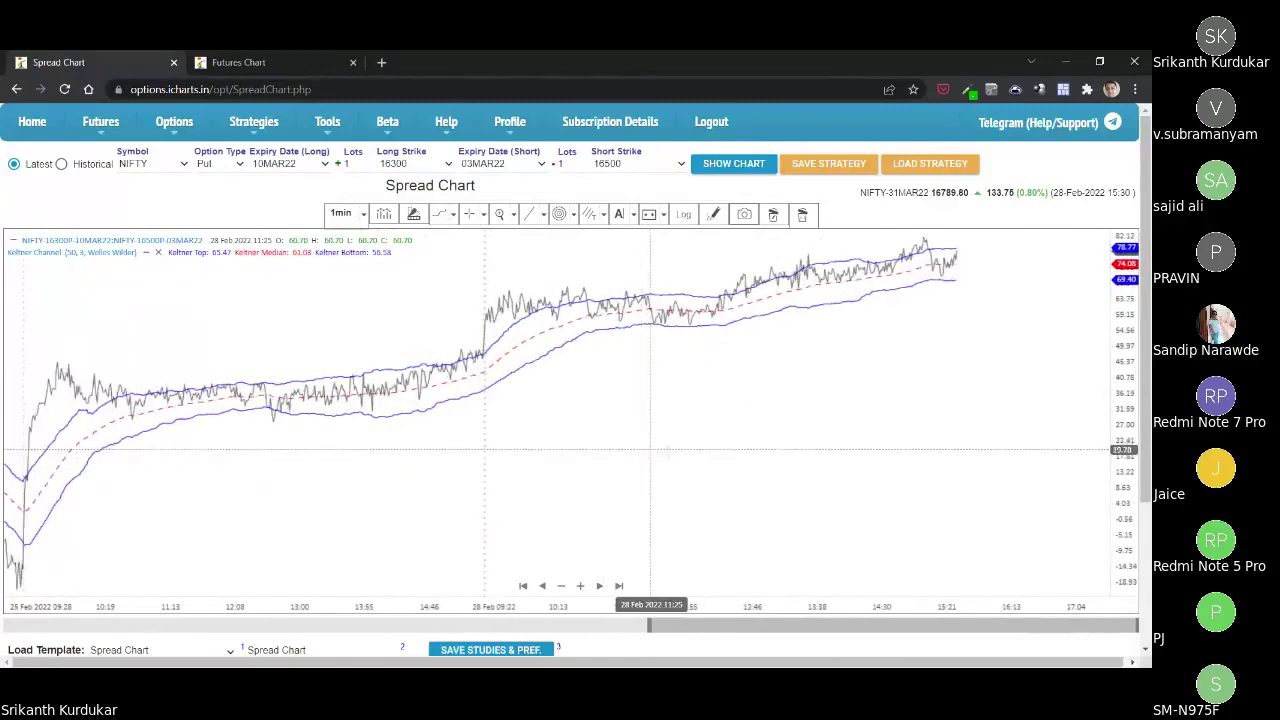
pyautogui.scroll(1, 795, 430)
pyautogui.scroll(1, 560, 440)
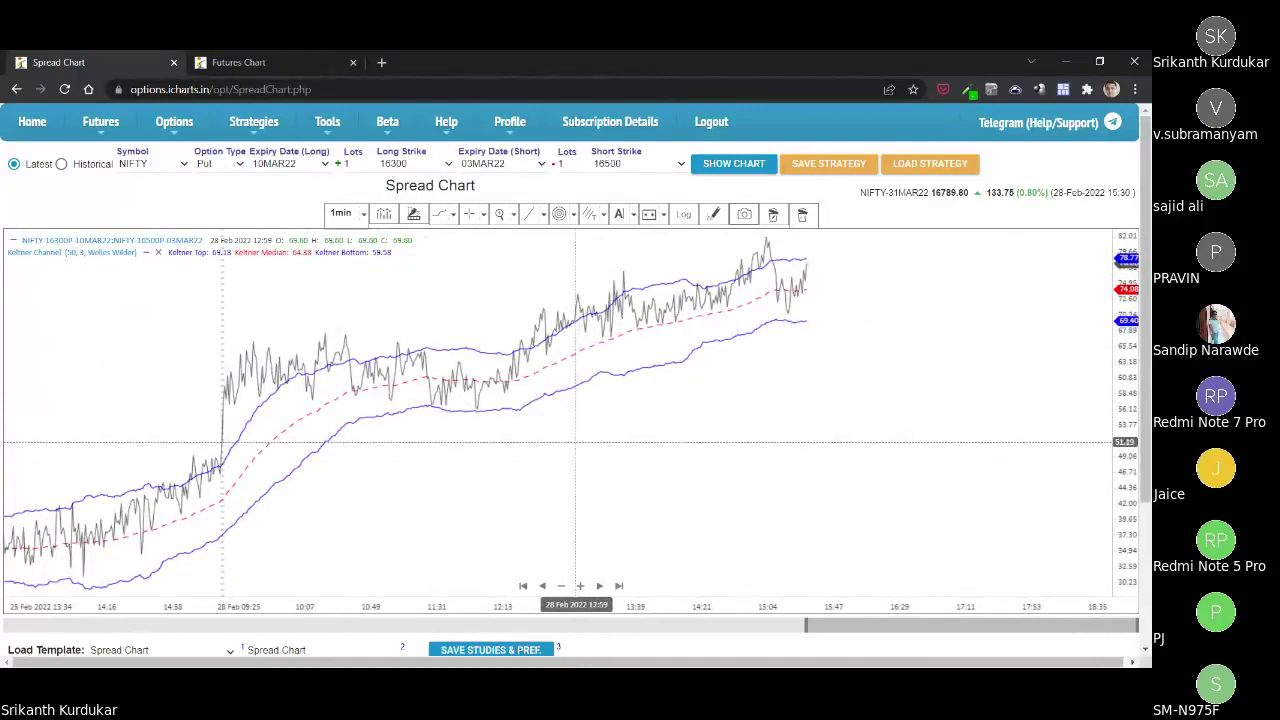
pyautogui.scroll(-2, 360, 436)
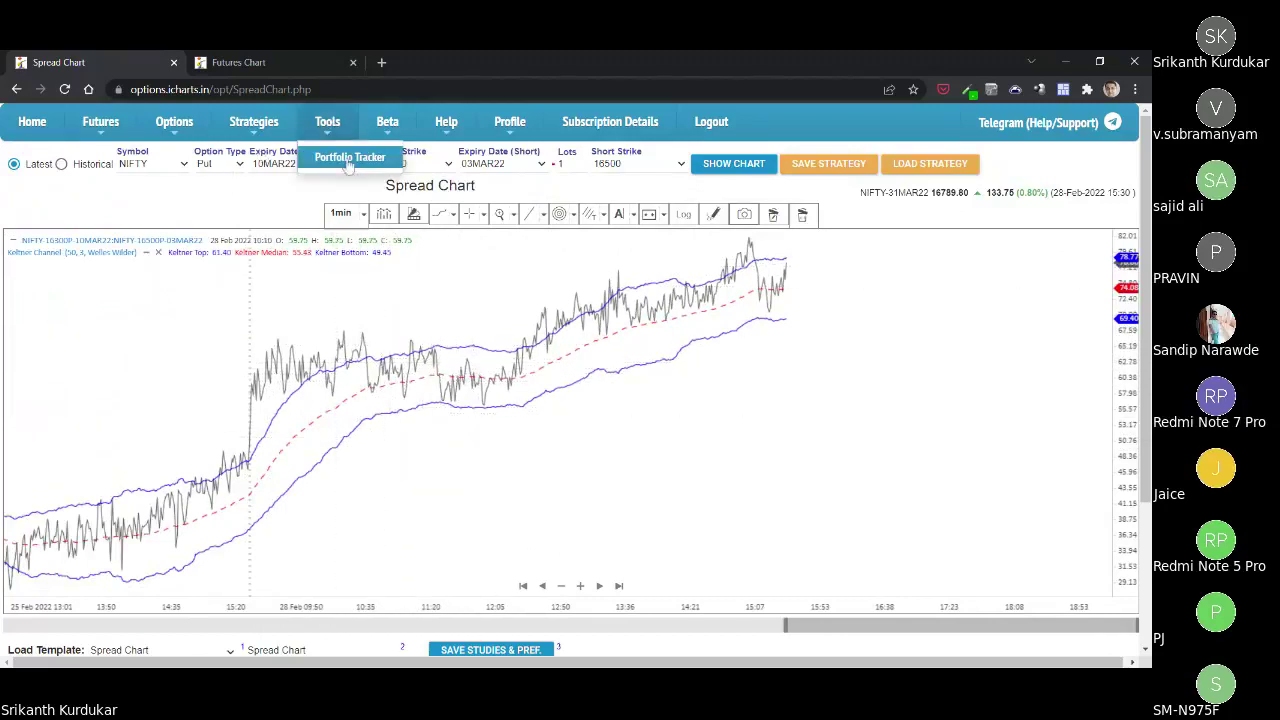
# Open the Portfolio Tracker in a new browser tab and add a blank NIFTY trade to the active trades.
pyautogui.middleClick(349, 158)
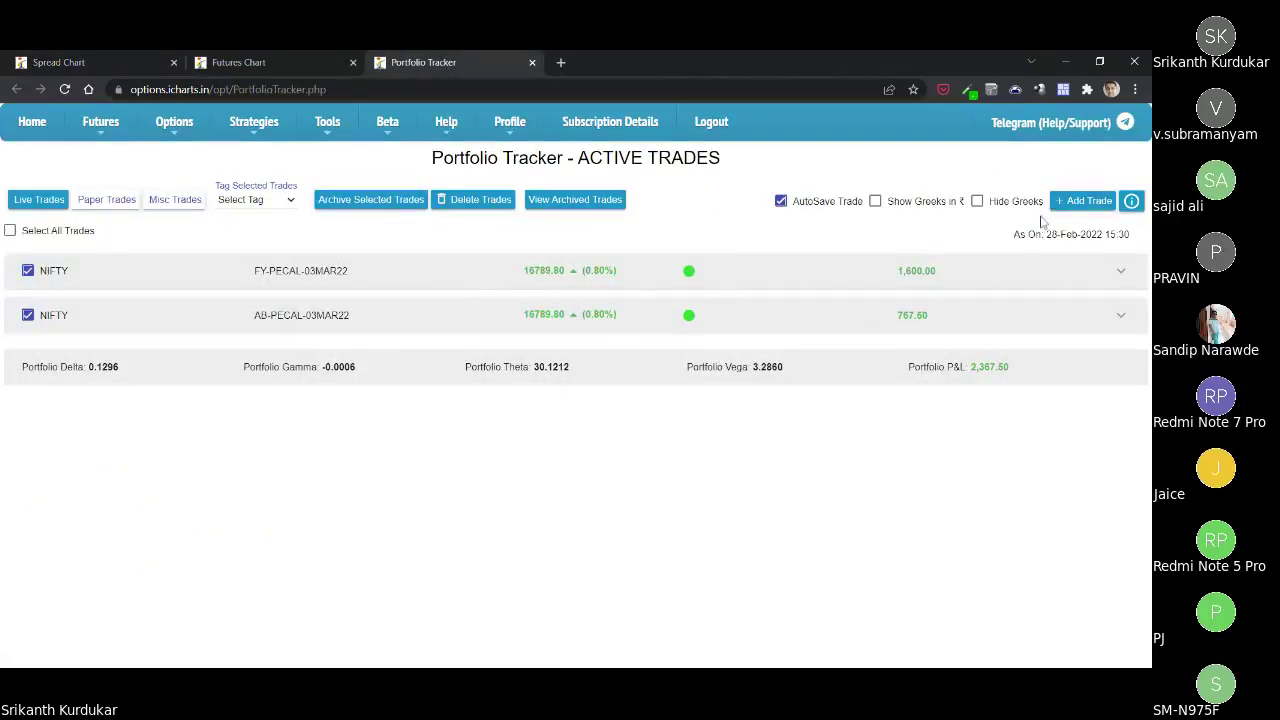
pyautogui.click(1084, 201)
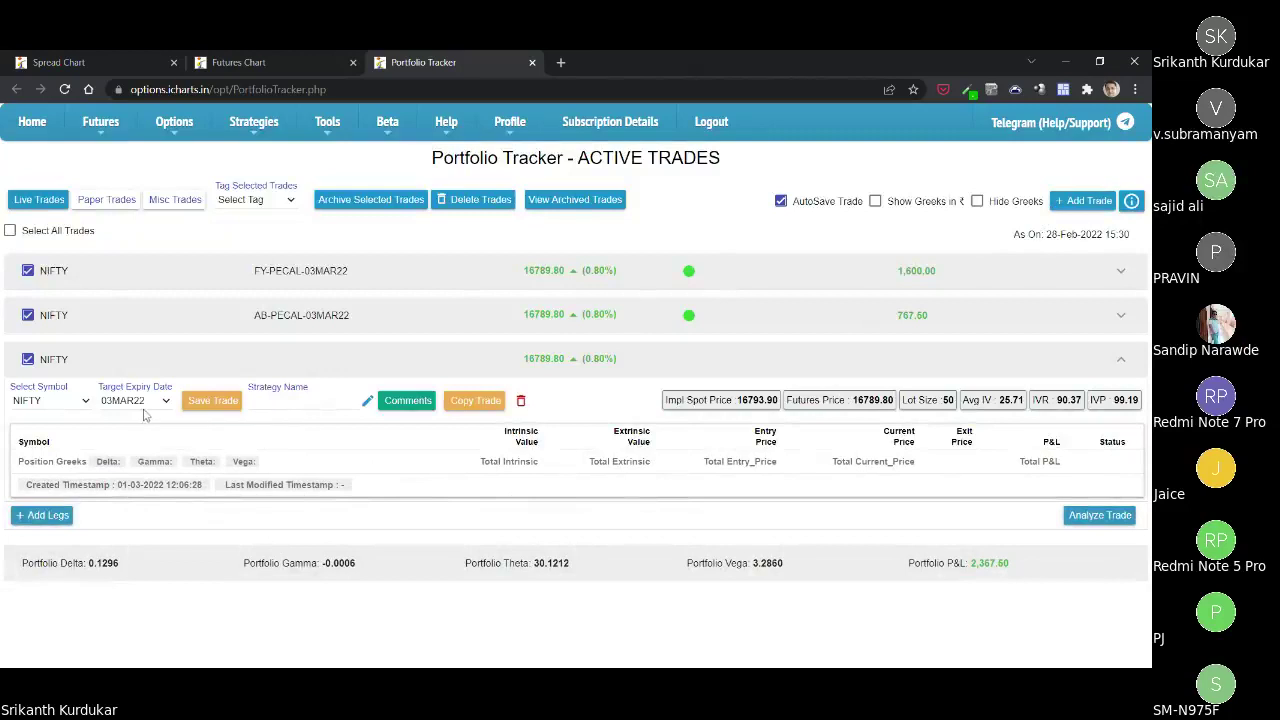
# Add a leg to the new NIFTY trade selling one lot of the 03MAR22 16500 put and save it.
pyautogui.click(44, 518)
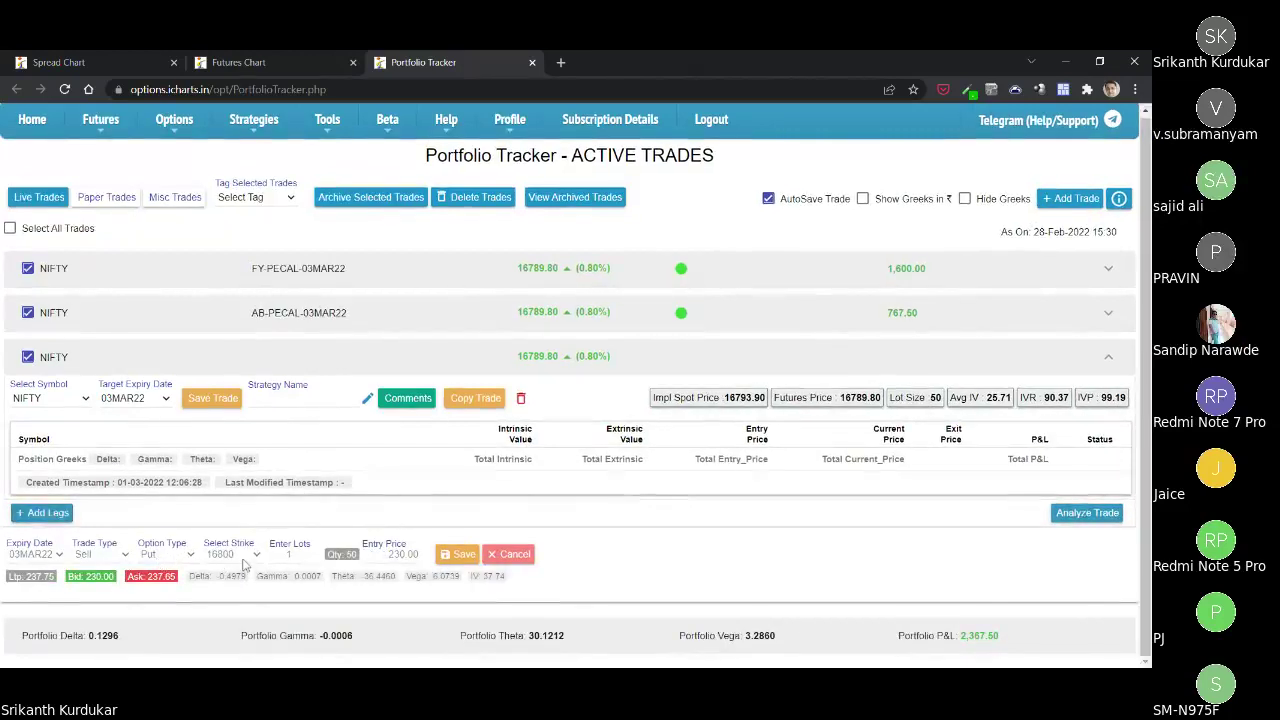
pyautogui.scroll(3, 245, 548)
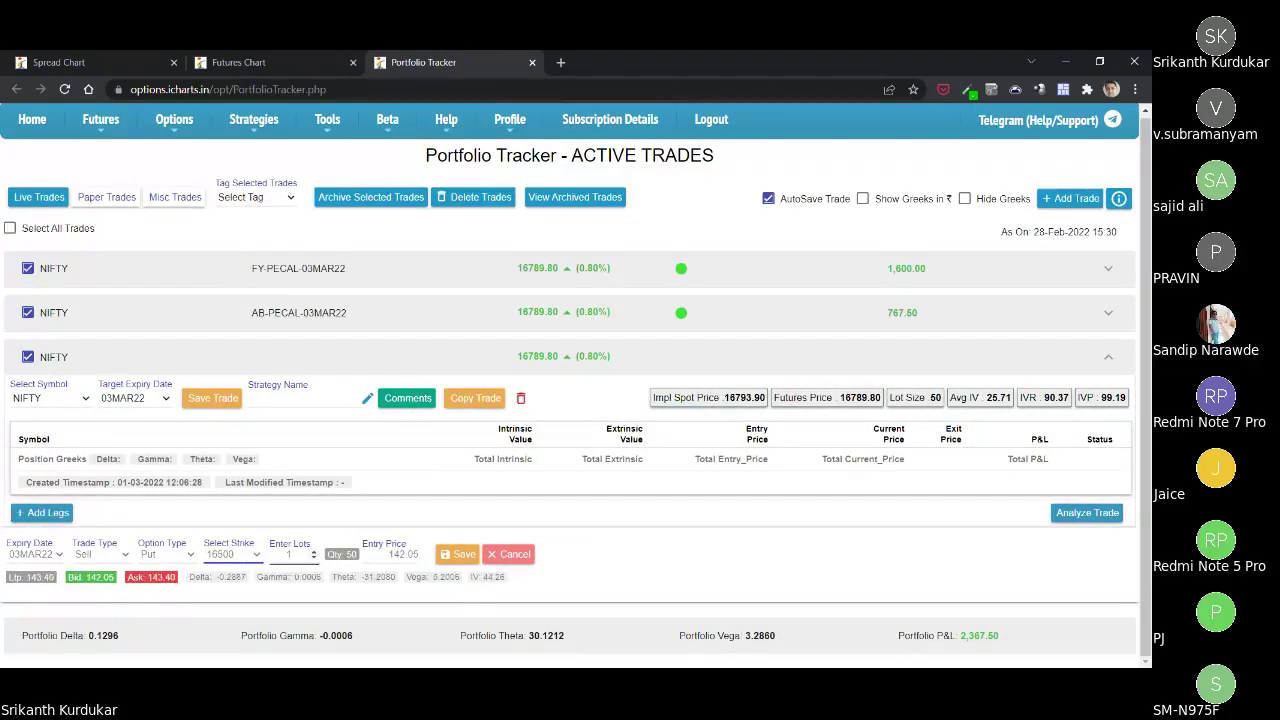
pyautogui.click(458, 555)
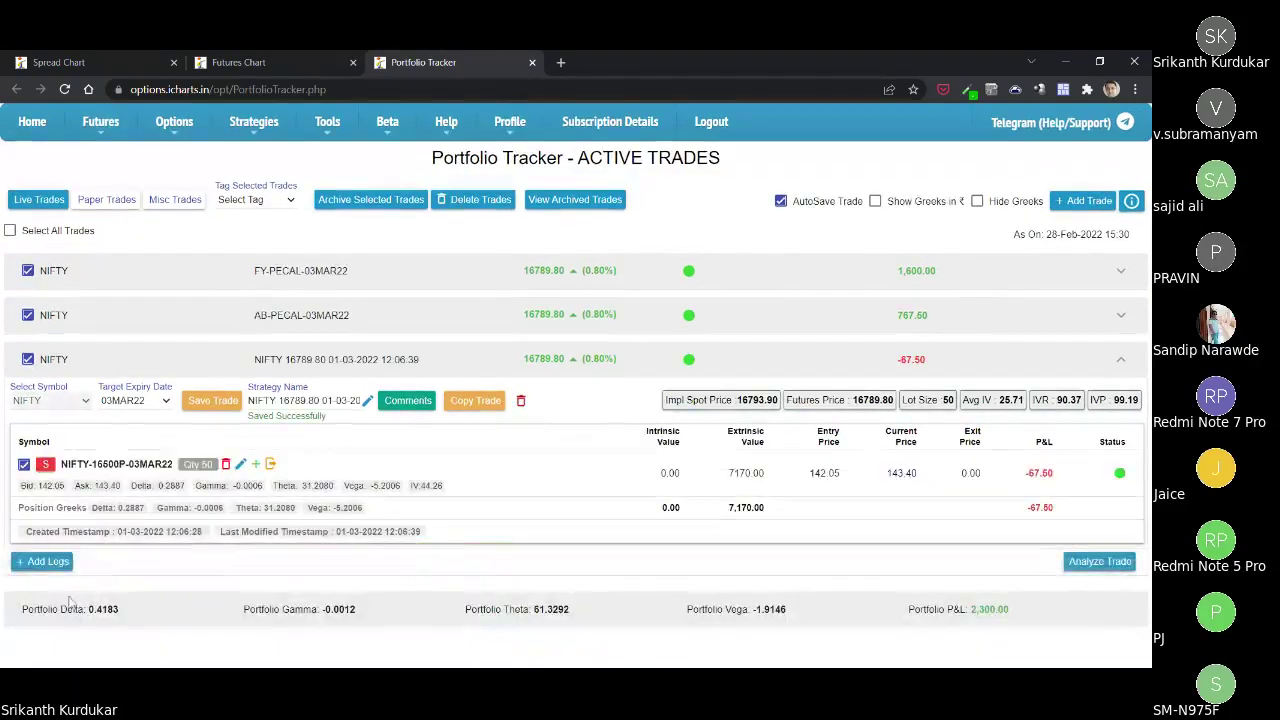
# Add and save a second leg buying one lot of the 10MAR22 16300 put.
pyautogui.scroll(-1, 40, 575)
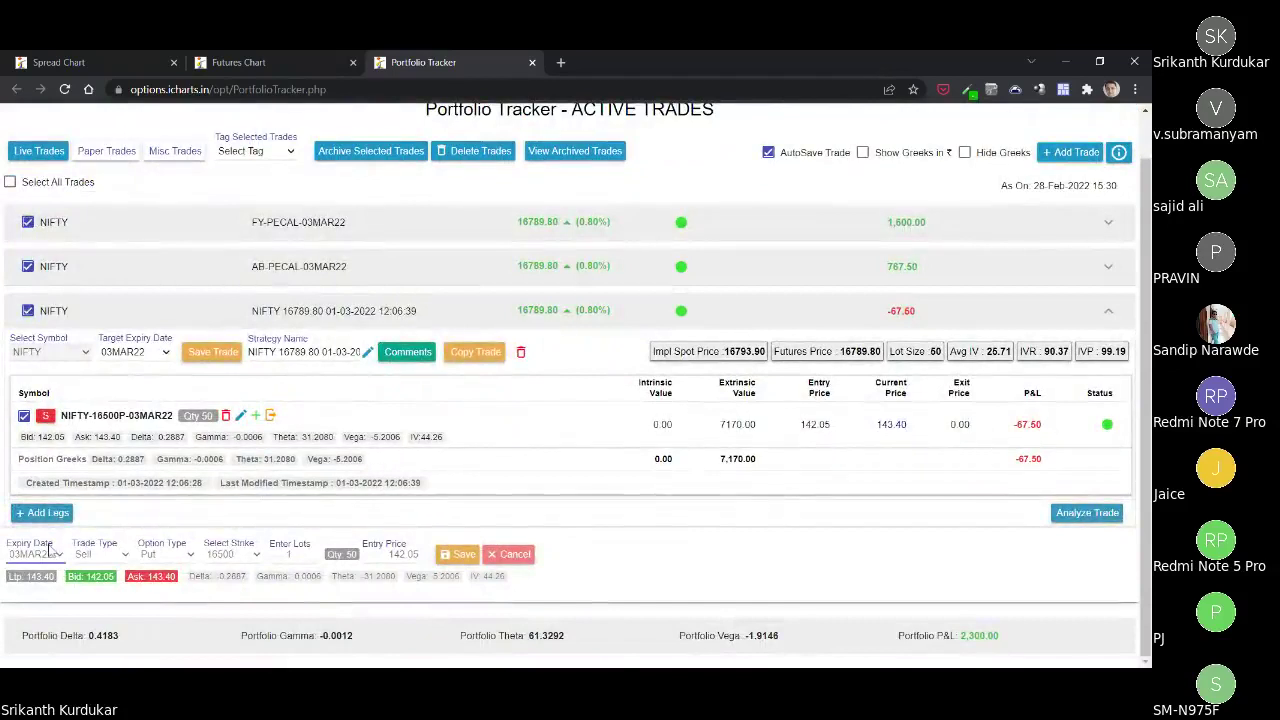
pyautogui.scroll(-1, 50, 549)
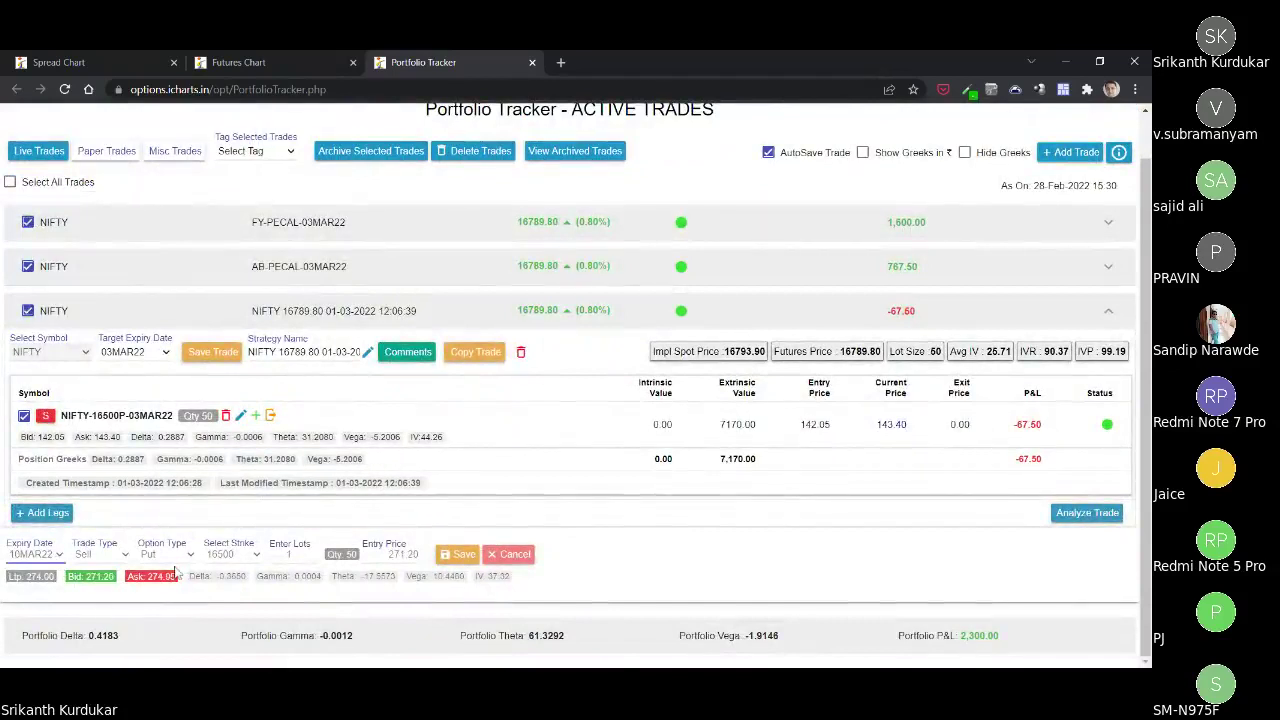
pyautogui.scroll(1, 98, 555)
pyautogui.scroll(4, 255, 556)
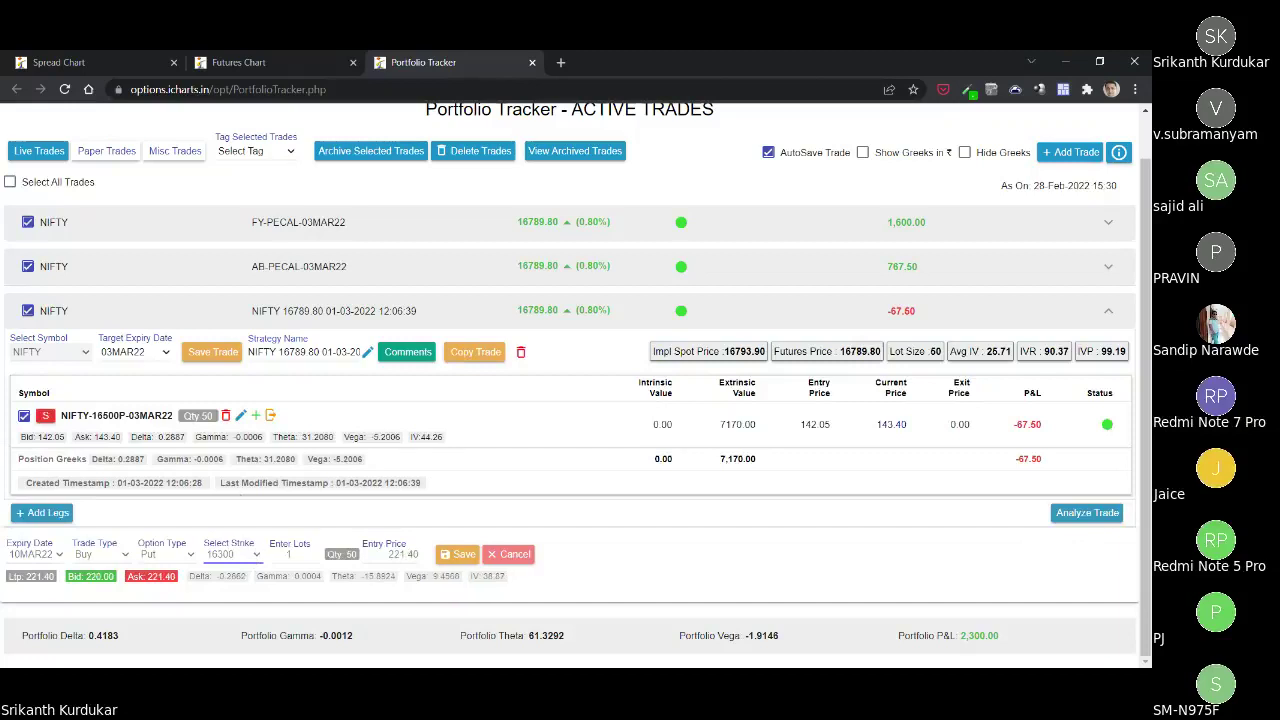
pyautogui.click(455, 555)
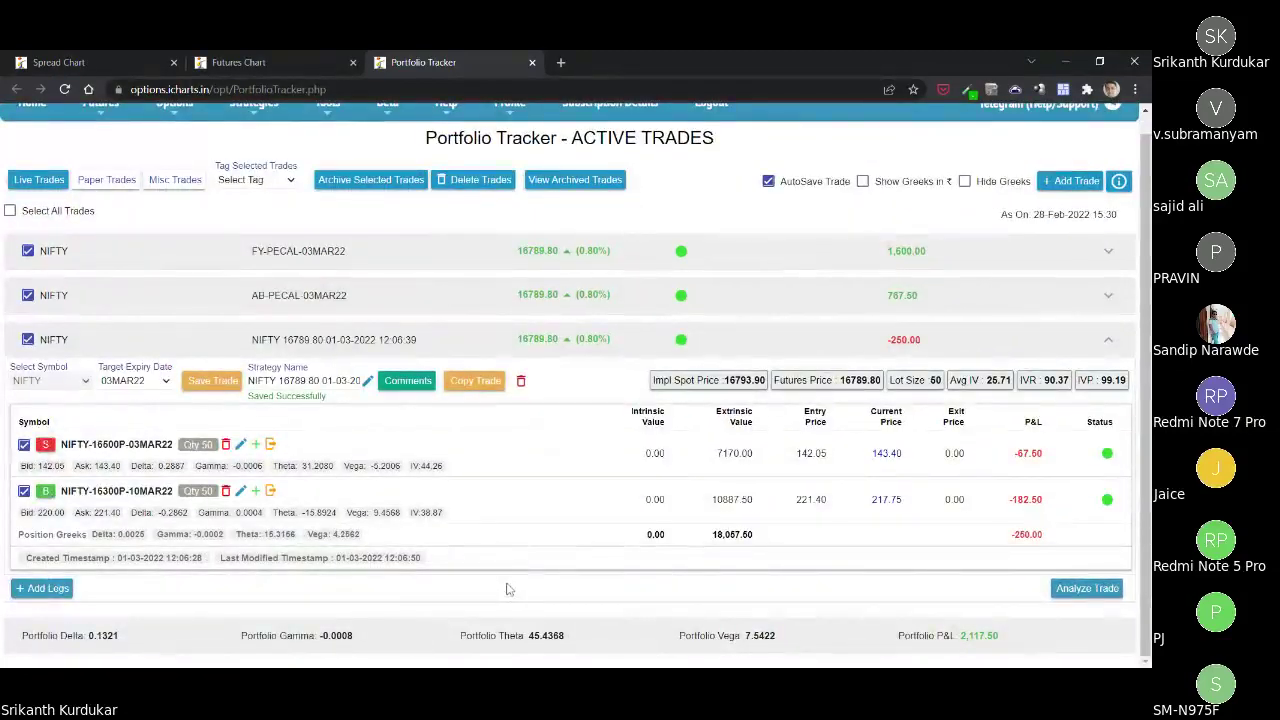
# Analyze the two-leg put trade and review its payoff chart, profit and loss figures and position Greeks.
pyautogui.click(1087, 590)
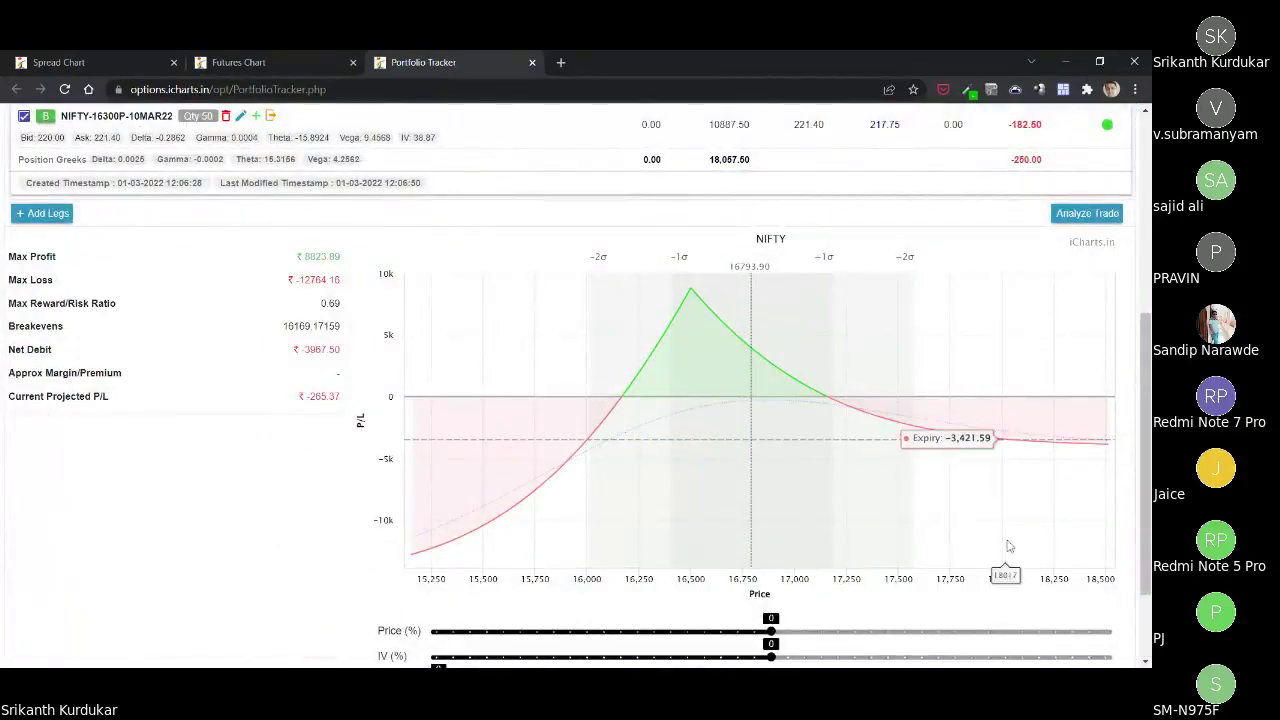
pyautogui.scroll(3, 886, 560)
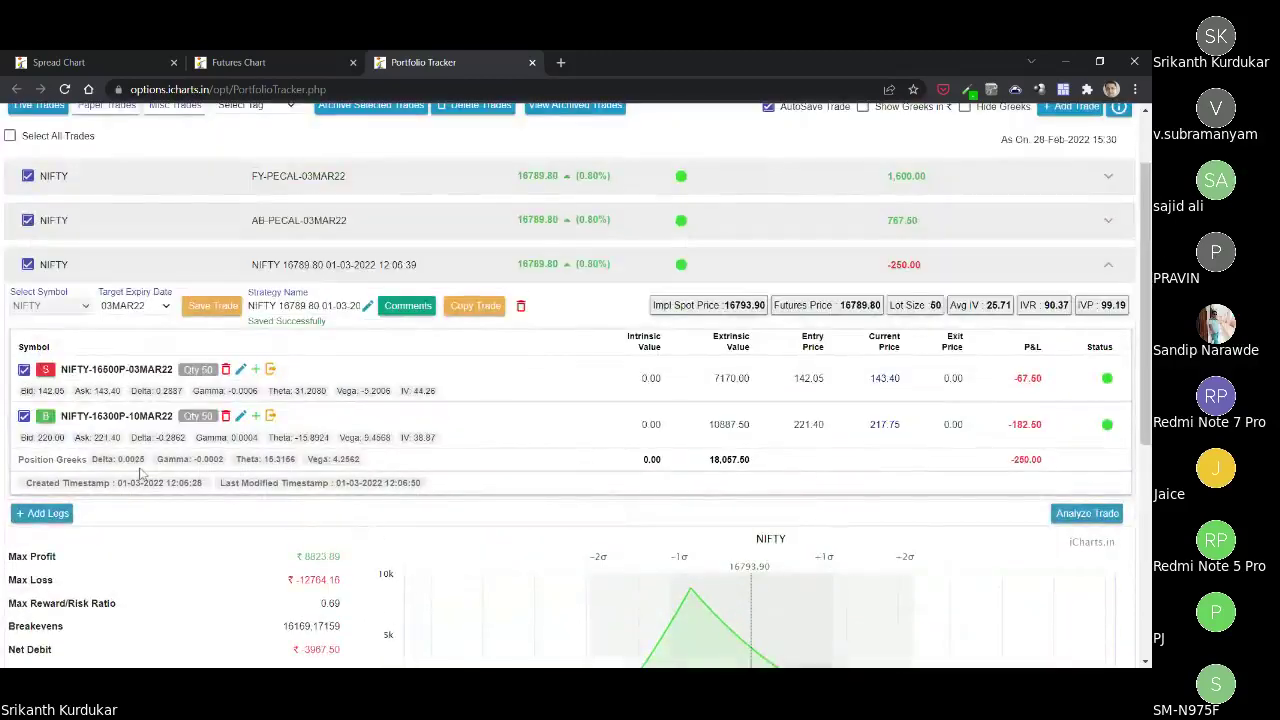
pyautogui.scroll(-2, 586, 534)
pyautogui.scroll(-1, 781, 585)
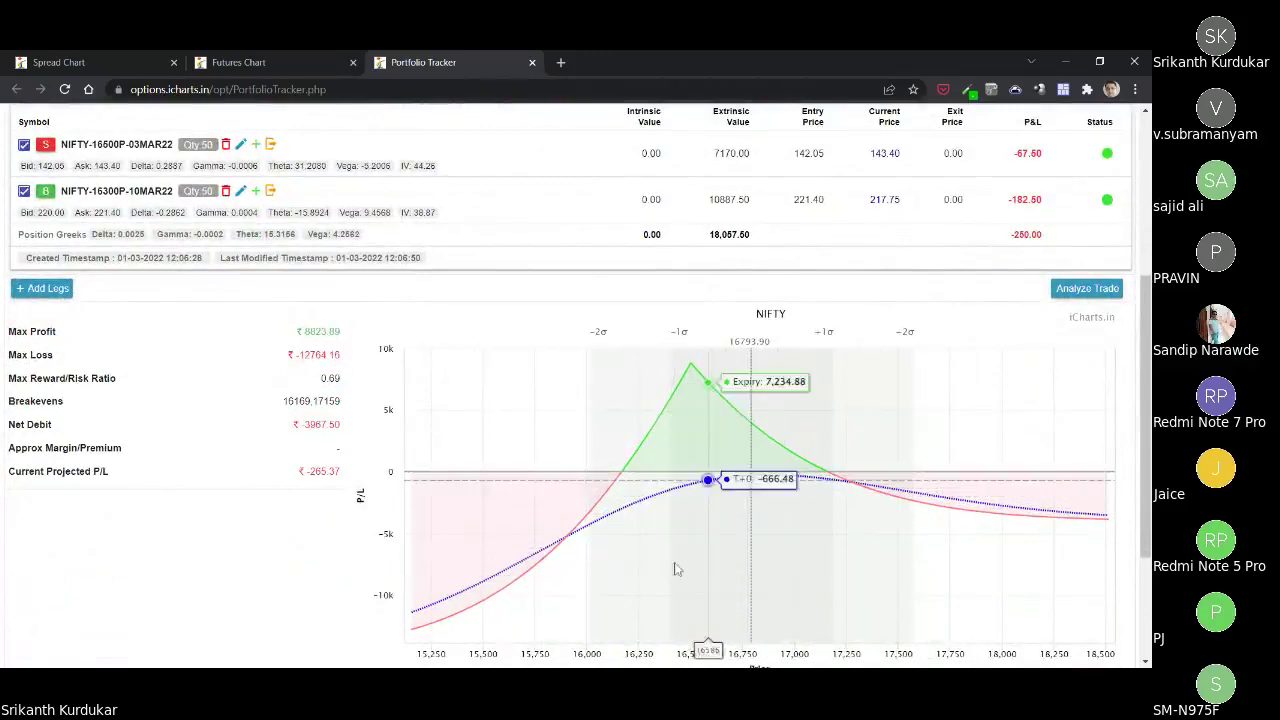
# Change the long 10MAR22 put leg's strike to 16500 and save the leg.
pyautogui.scroll(1, 677, 528)
pyautogui.scroll(1, 677, 528)
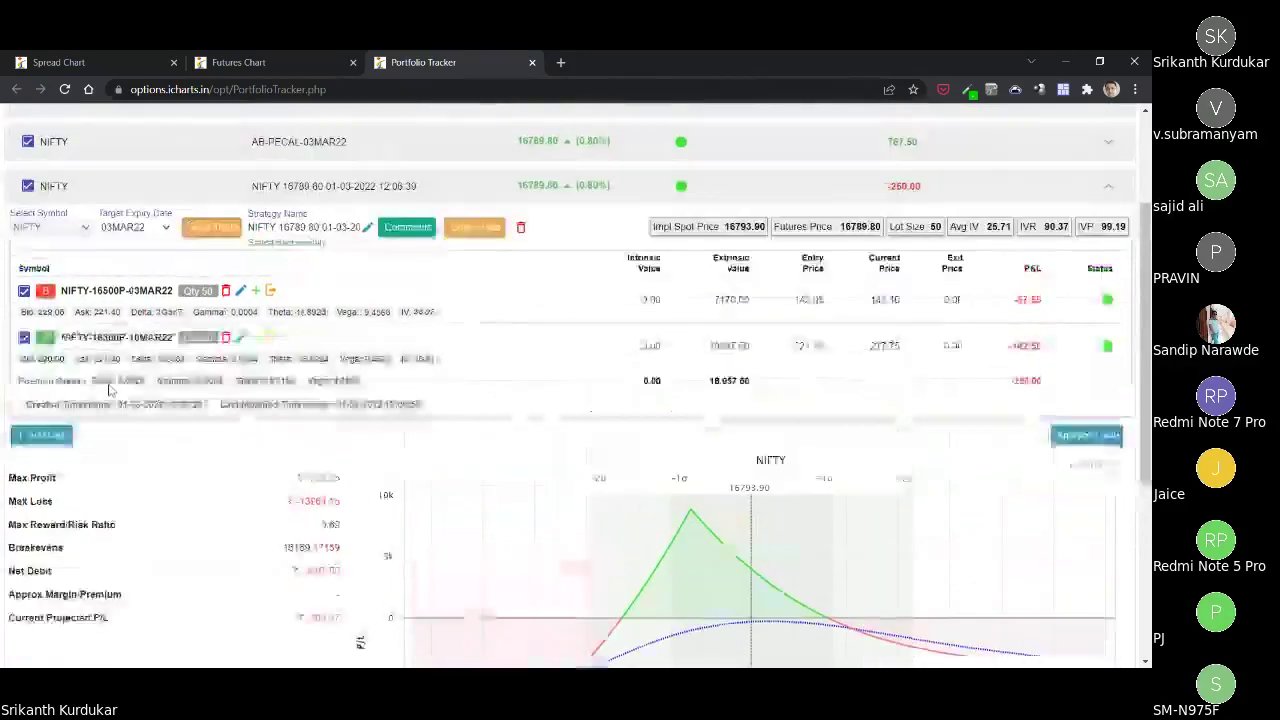
pyautogui.click(241, 341)
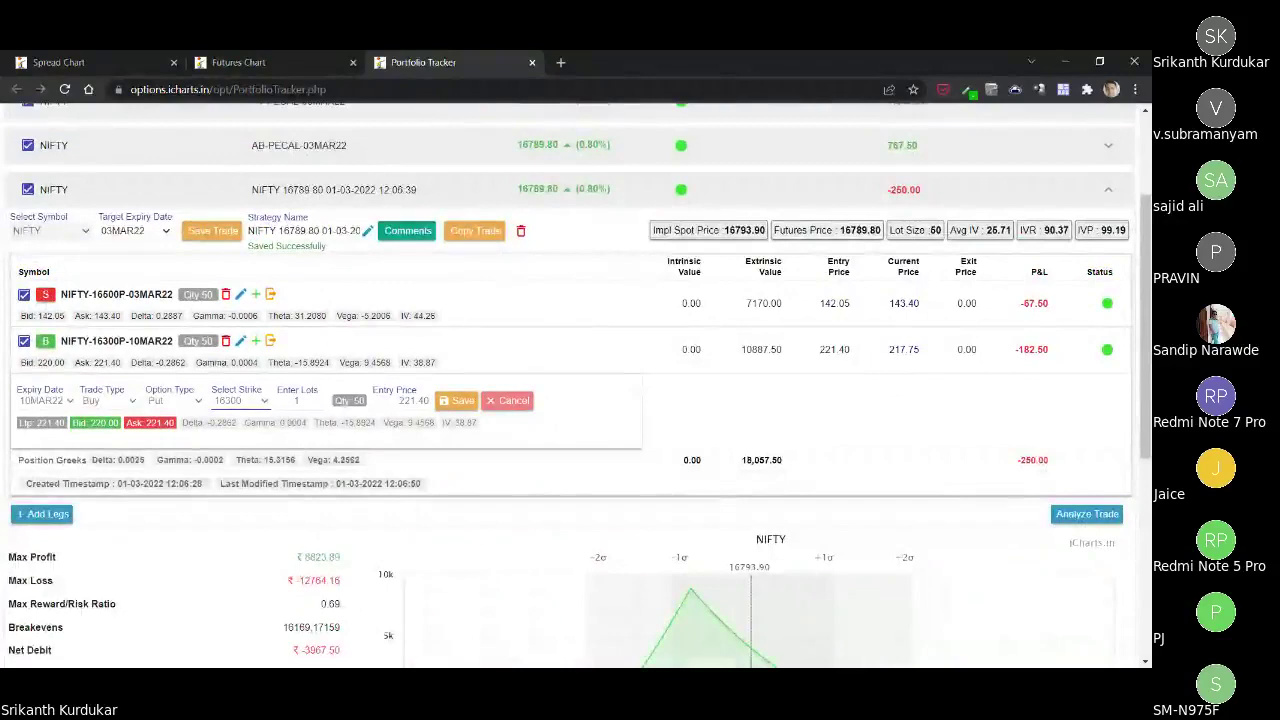
pyautogui.click(455, 400)
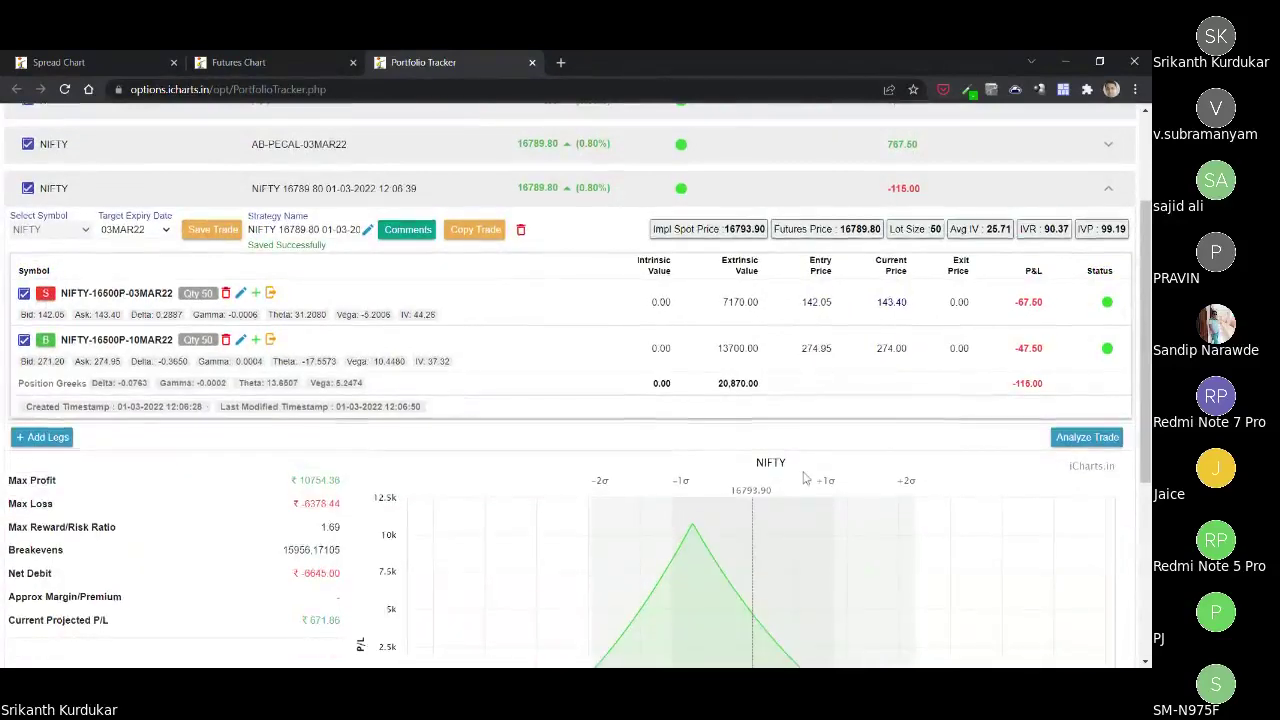
# Examine the same-strike put calendar's payoff curve, T+0 line, breakevens and leg Greeks.
pyautogui.scroll(-3, 805, 479)
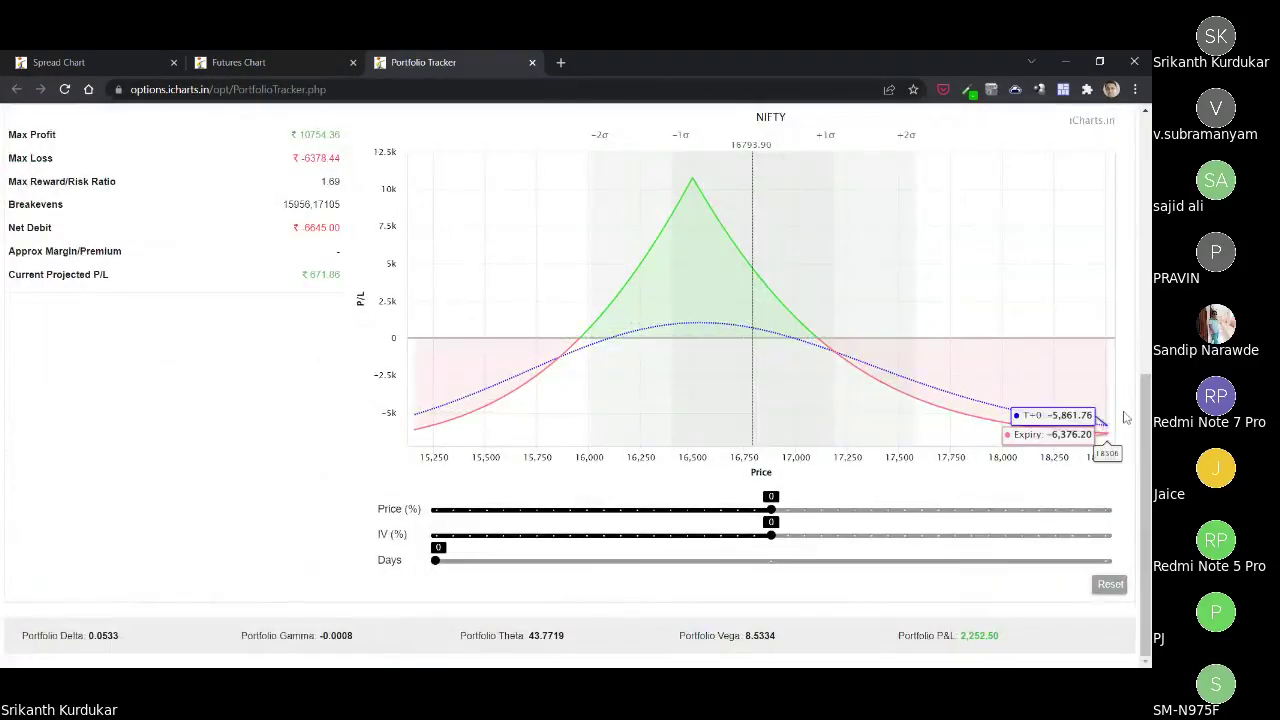
pyautogui.scroll(3, 1063, 300)
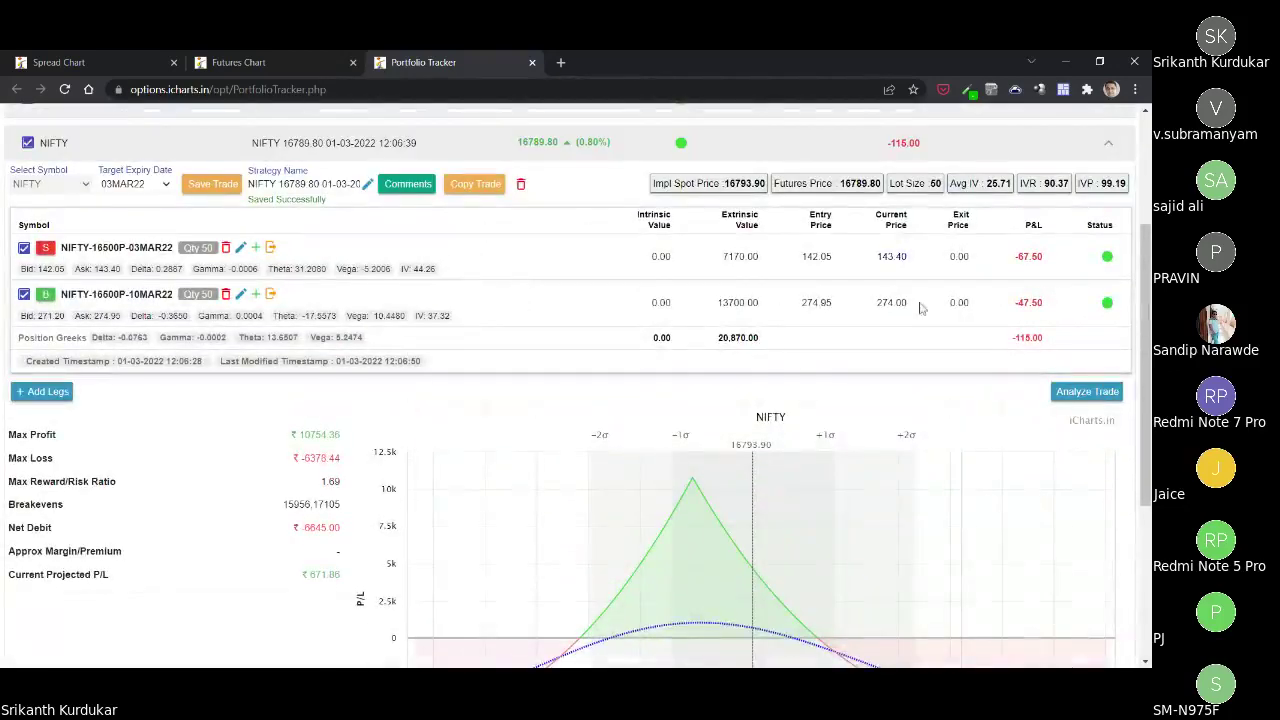
pyautogui.scroll(-2, 878, 364)
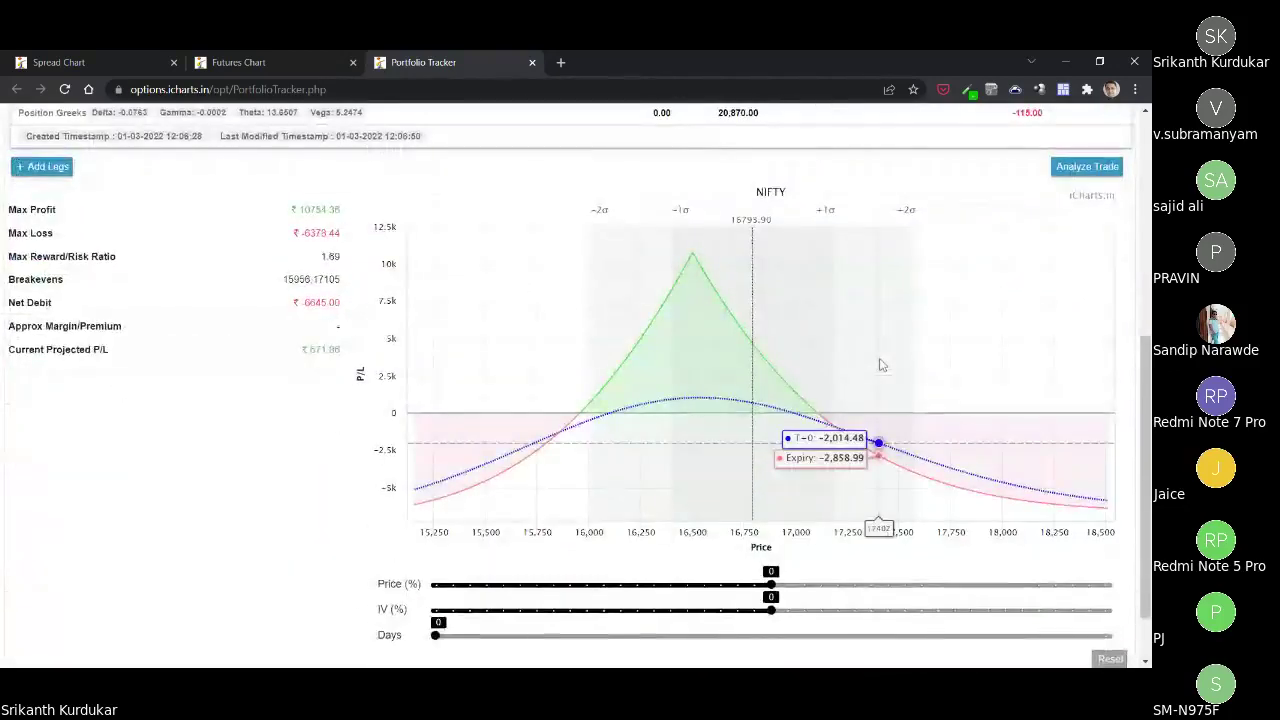
pyautogui.scroll(3, 878, 364)
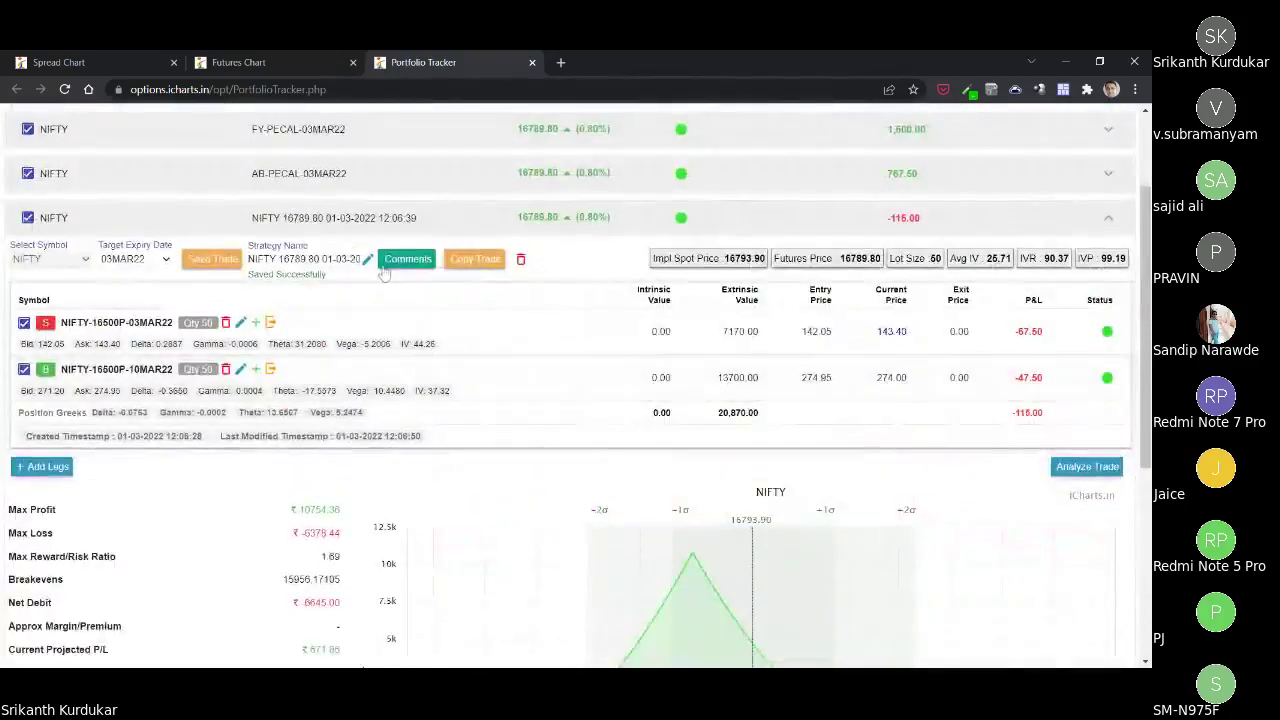
pyautogui.scroll(1, 383, 274)
pyautogui.scroll(-2, 634, 343)
pyautogui.scroll(-2, 700, 373)
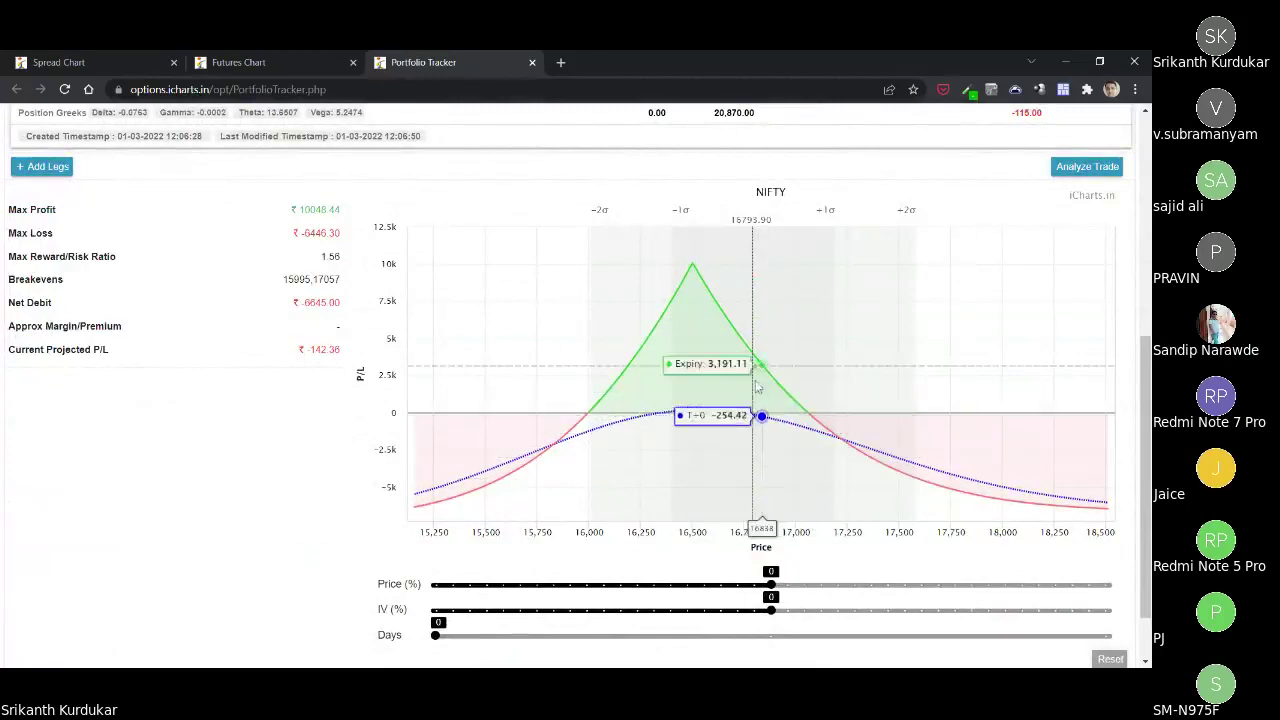
pyautogui.scroll(1, 757, 387)
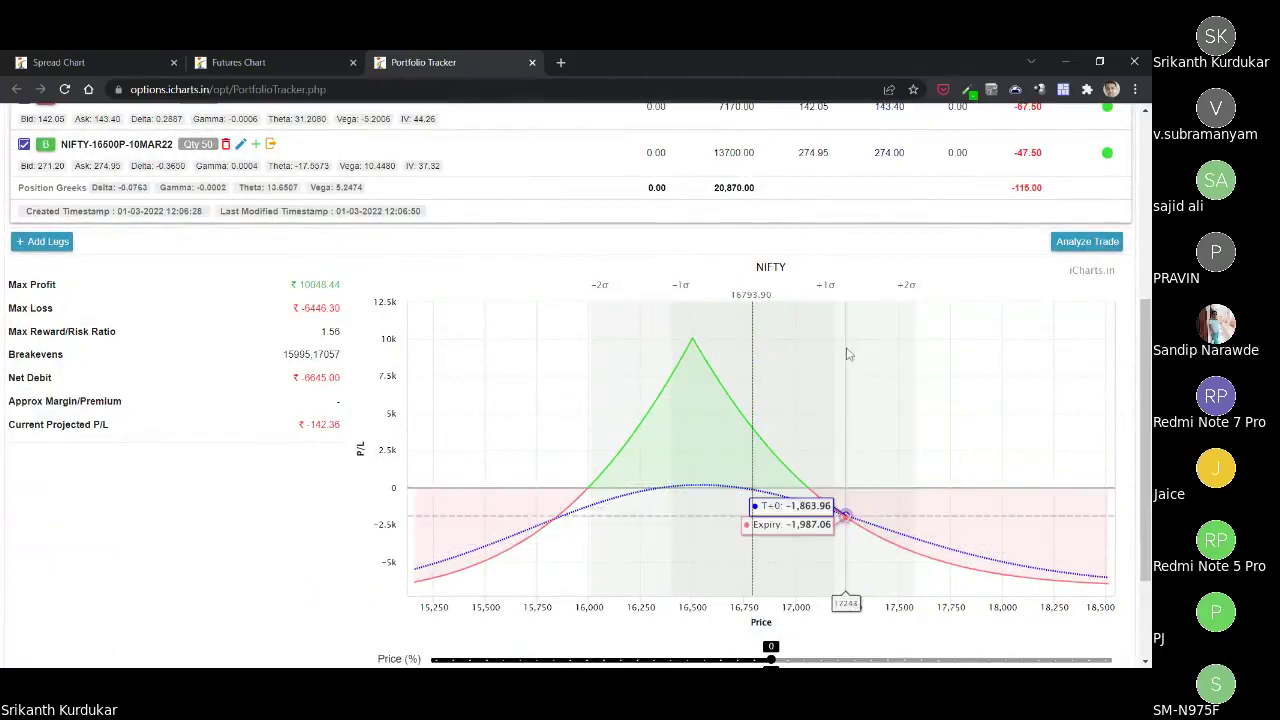
pyautogui.scroll(2, 450, 175)
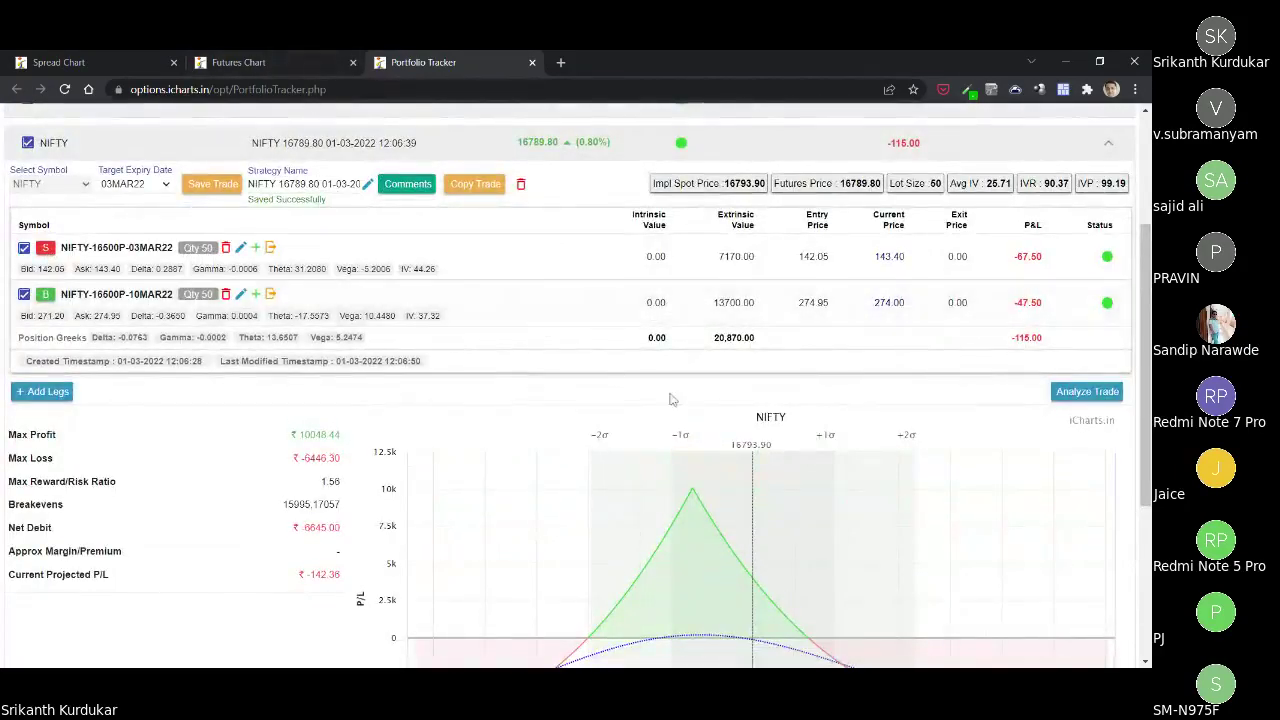
pyautogui.scroll(-2, 677, 453)
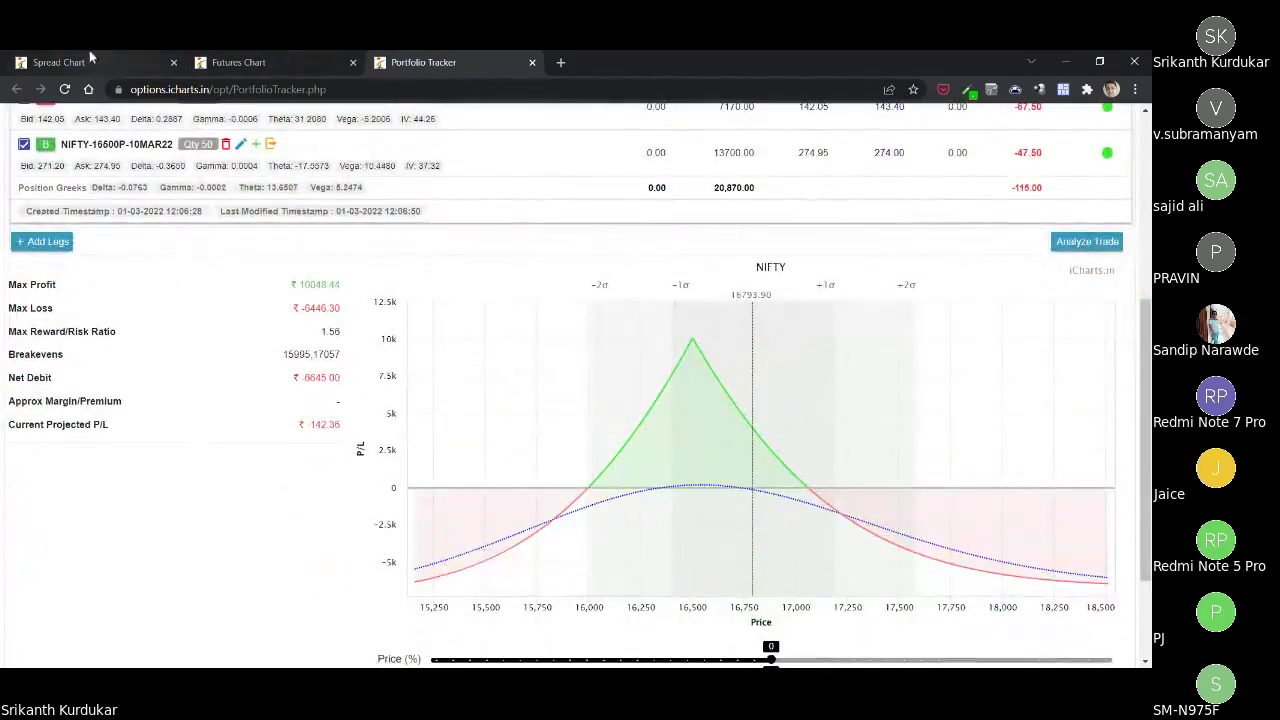
# Return to the diagonal put spread chart and look over the available options and strategies tools.
pyautogui.click(60, 62)
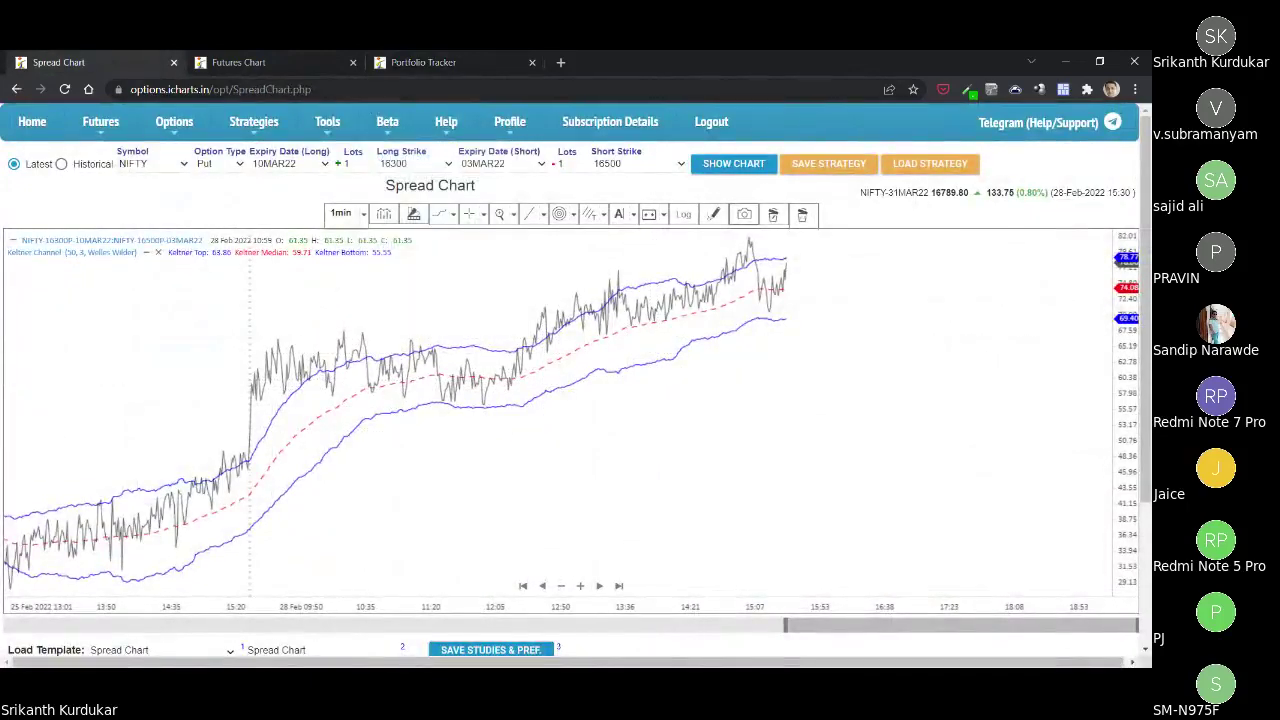
pyautogui.moveTo(183, 130)
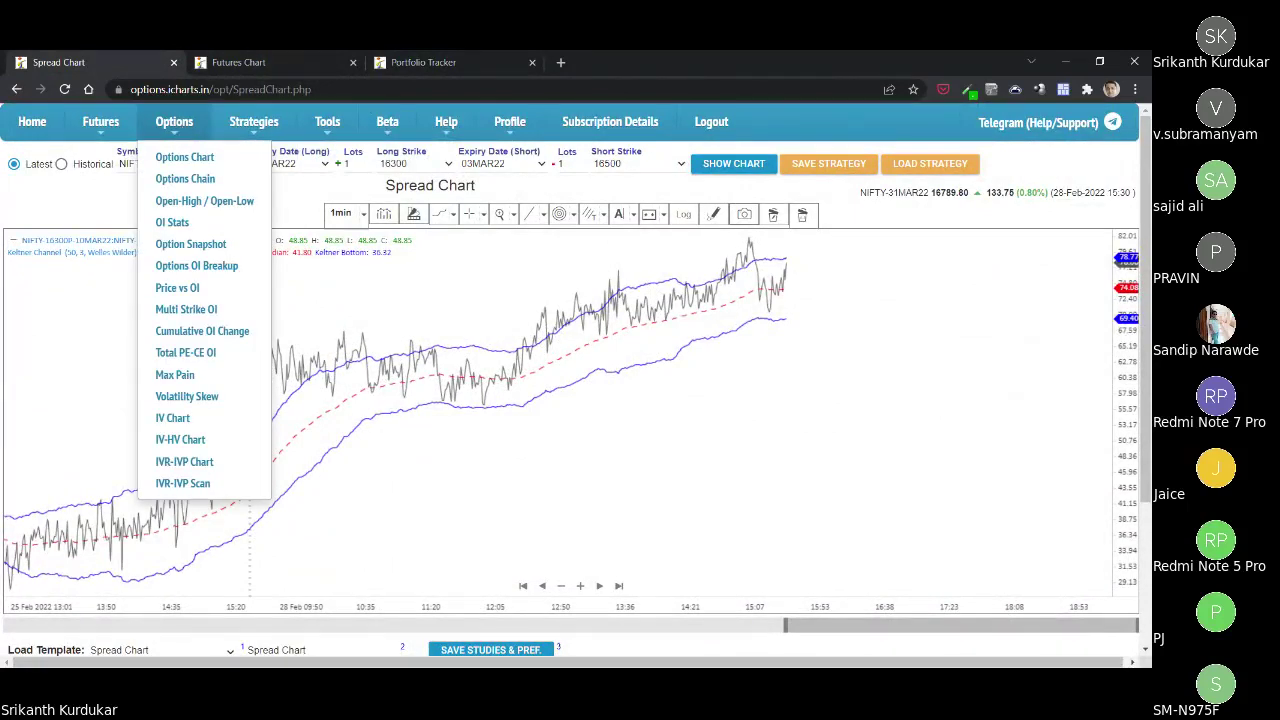
pyautogui.moveTo(253, 130)
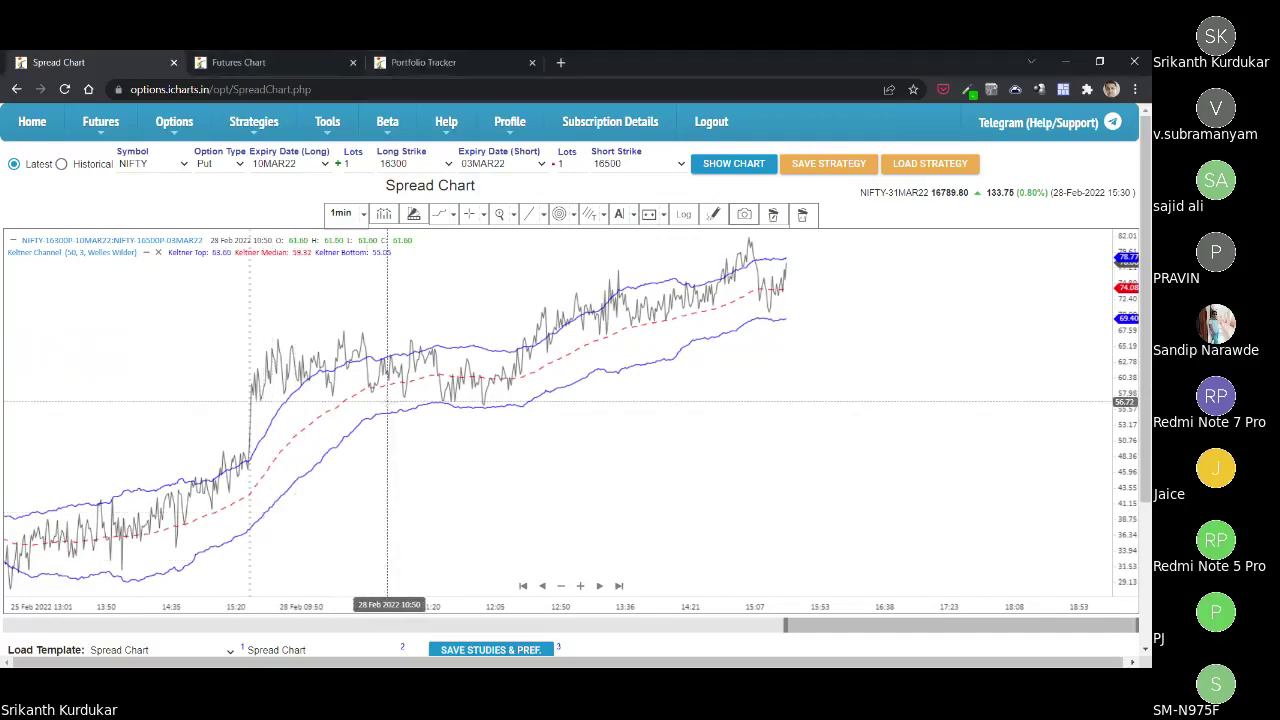
pyautogui.scroll(-3, 388, 403)
pyautogui.scroll(4, 388, 400)
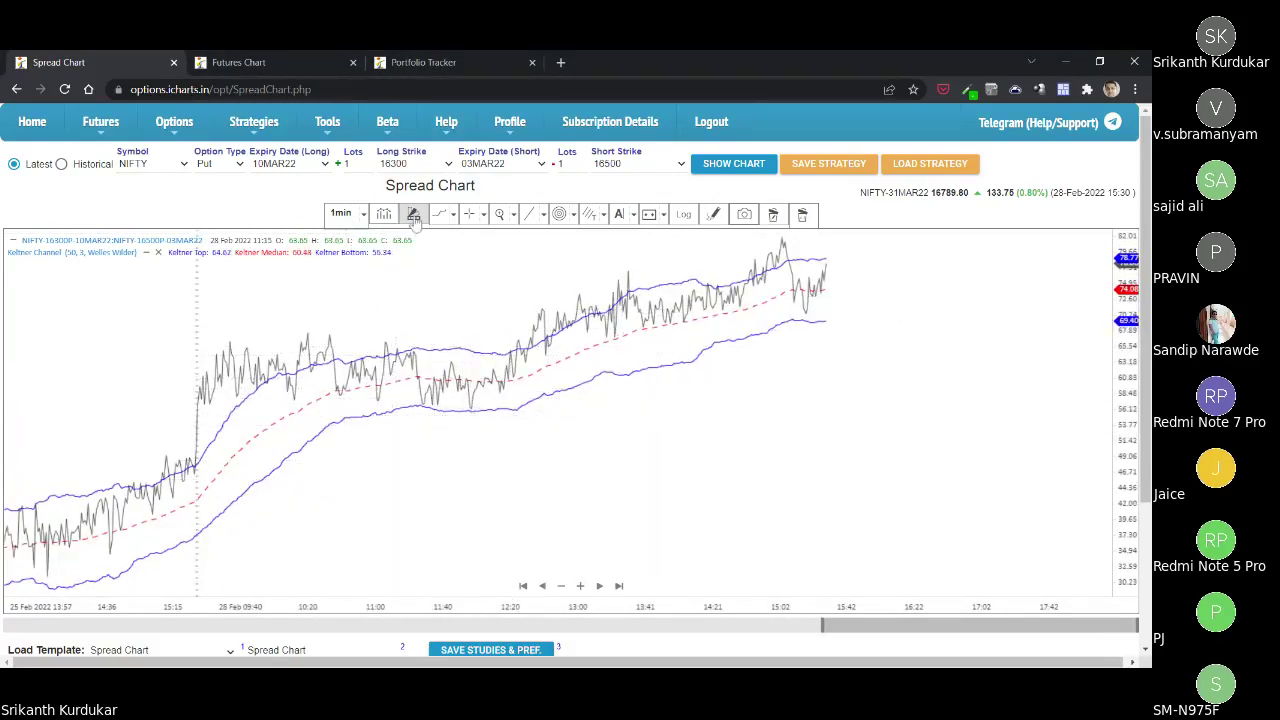
# Plot a NIFTY 03MAR22 call spread with a long 16800 strike and a short 17000 strike.
pyautogui.click(222, 164)
pyautogui.click(225, 180)
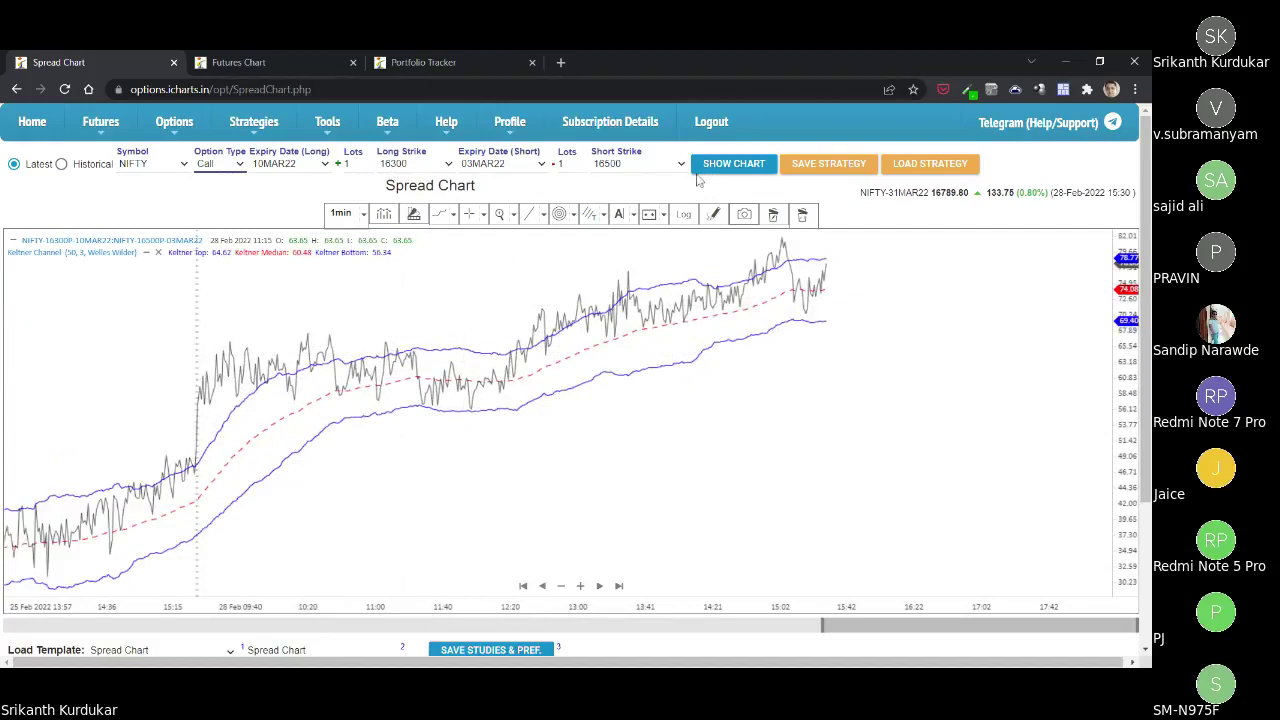
pyautogui.click(310, 168)
pyautogui.click(295, 183)
pyautogui.click(640, 168)
pyautogui.click(635, 164)
pyautogui.click(623, 600)
pyautogui.click(742, 168)
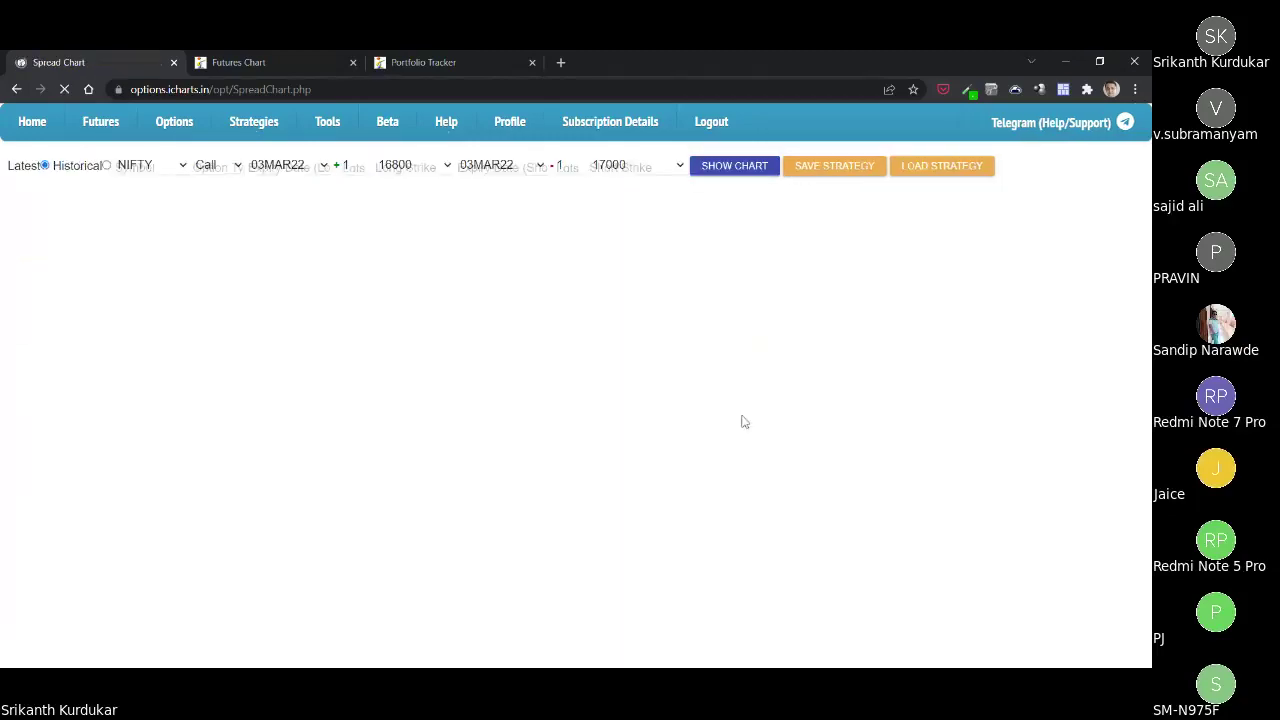
# Examine the call spread's curve on 28 Feb 2022 against the Keltner Channel.
pyautogui.scroll(-6, 600, 440)
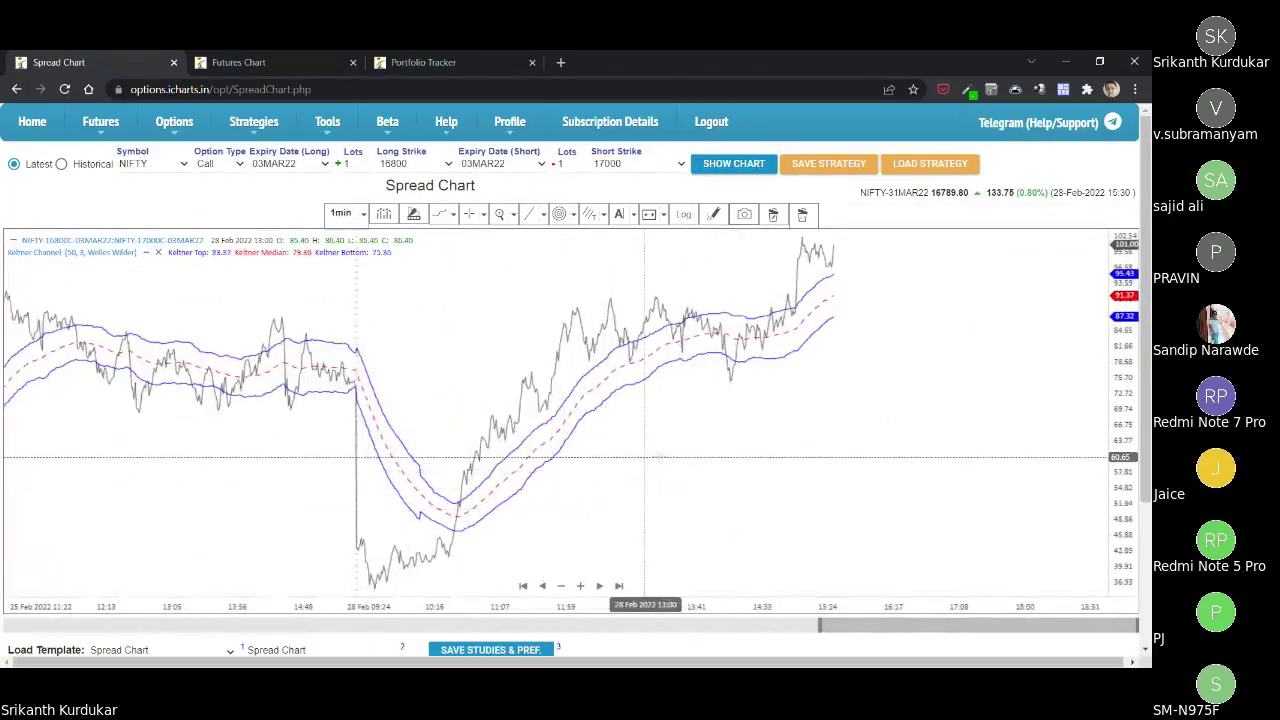
pyautogui.scroll(2, 560, 440)
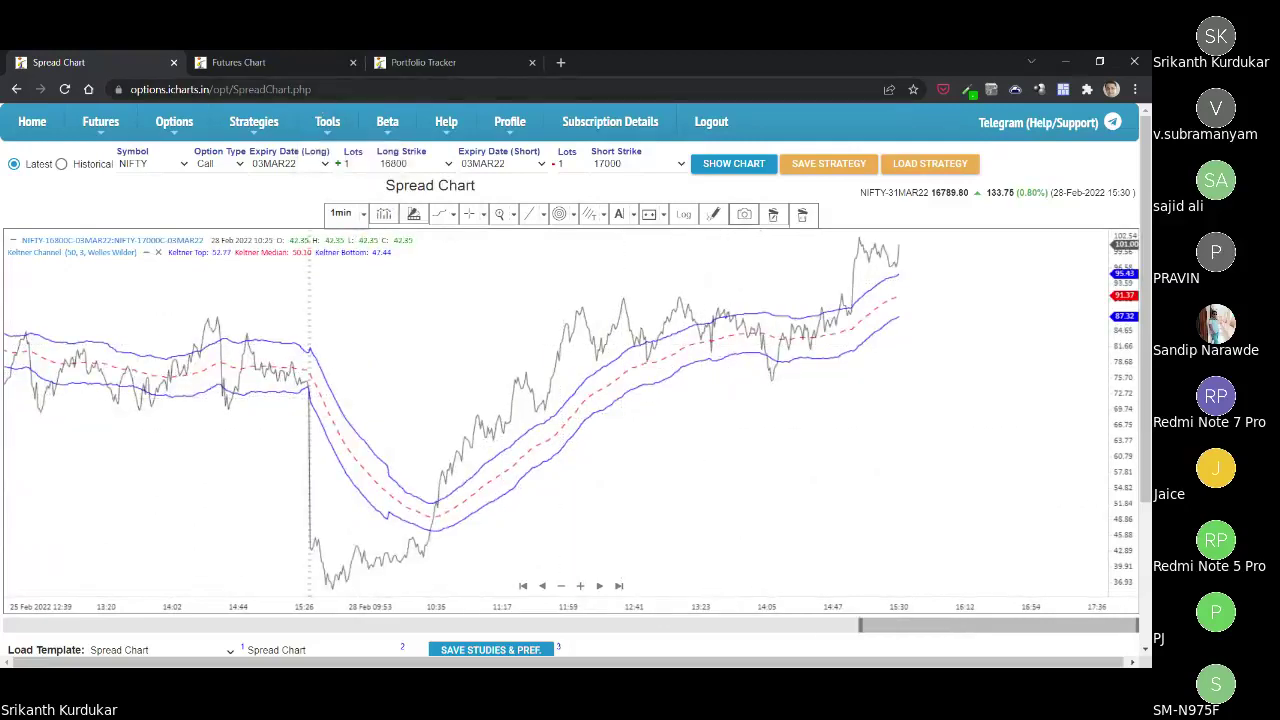
pyautogui.click(170, 124)
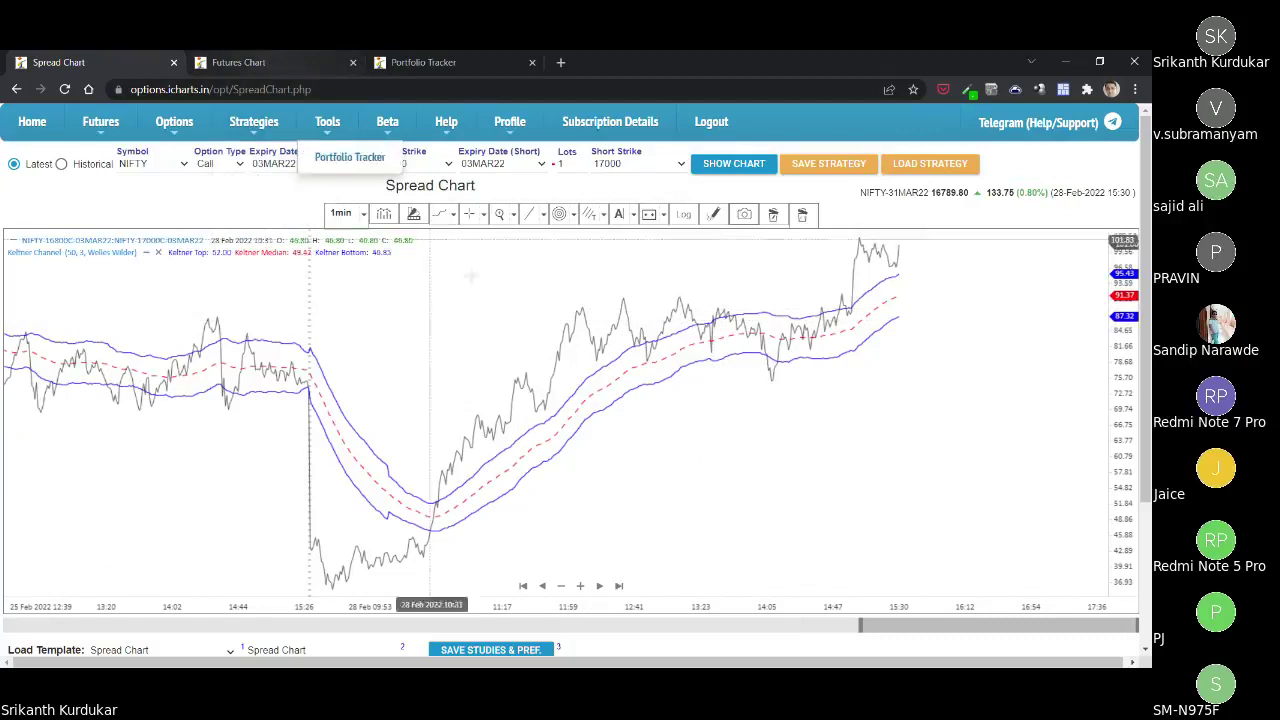
pyautogui.scroll(3, 560, 330)
pyautogui.moveTo(709, 313); pyautogui.dragTo(491, 362)
pyautogui.scroll(-1, 491, 362)
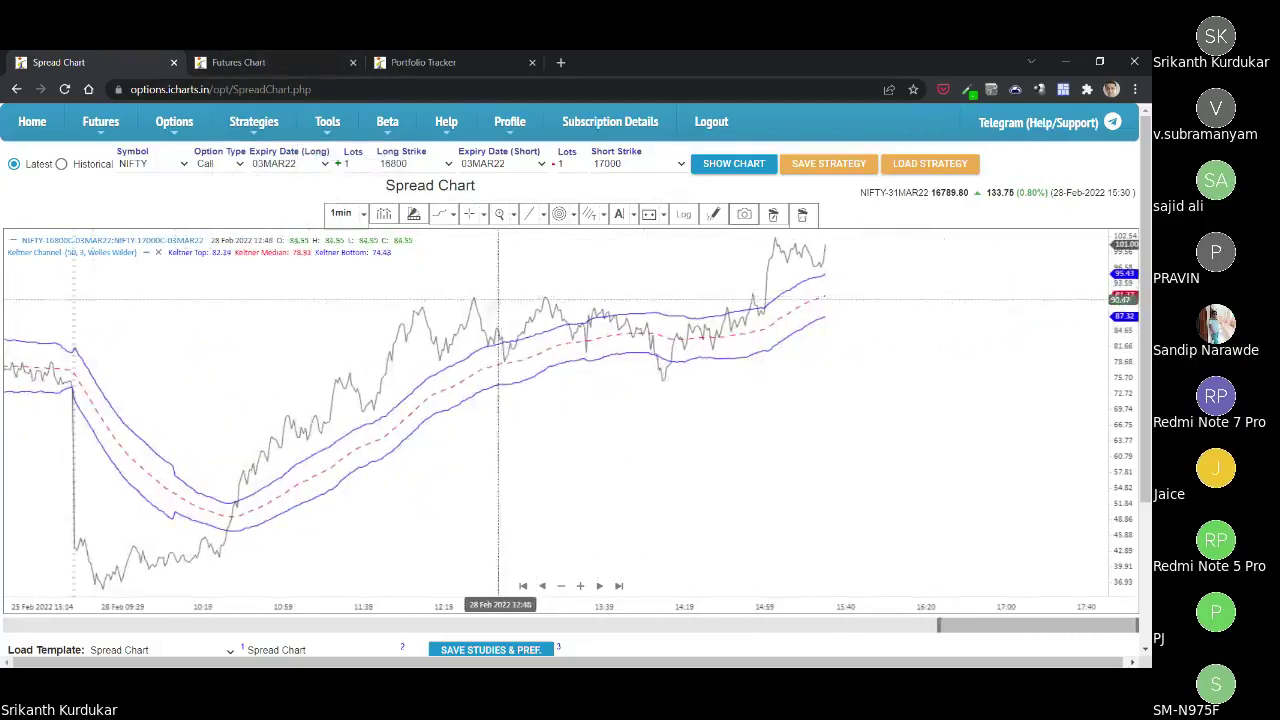